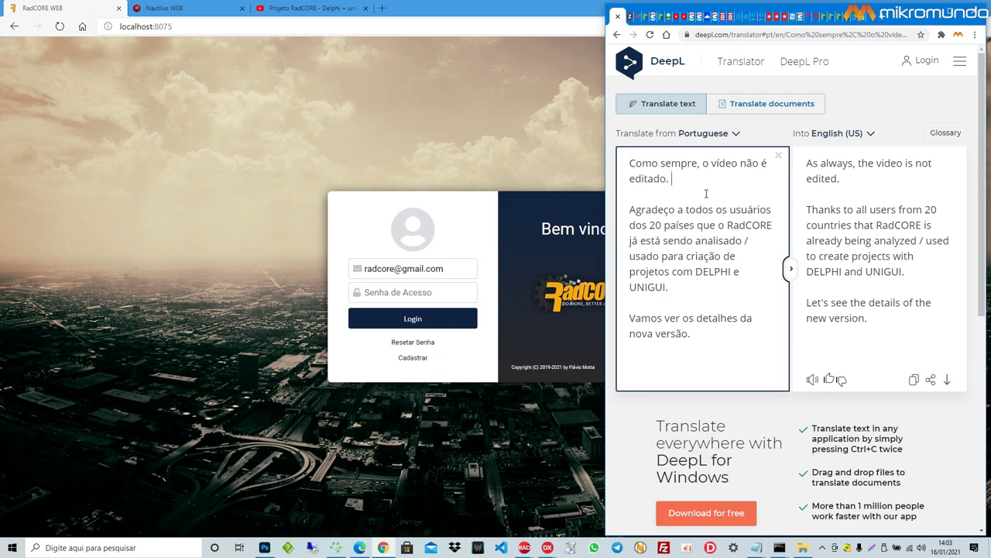
Step: Review the translated thank-you paragraph in DeepL, look up 'com', then return to the RadCORE login page
left_click_drag(672, 288, 630, 207)
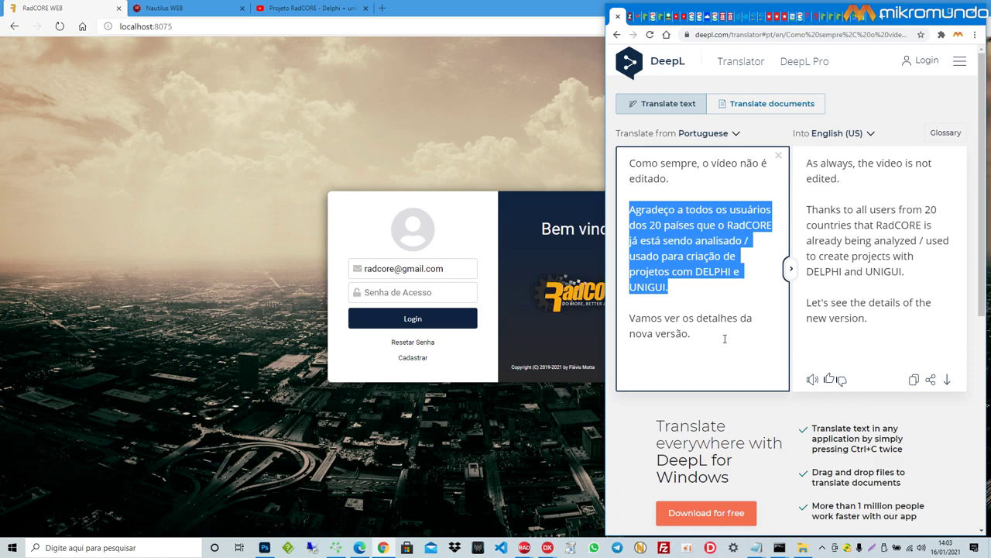
left_click(686, 272)
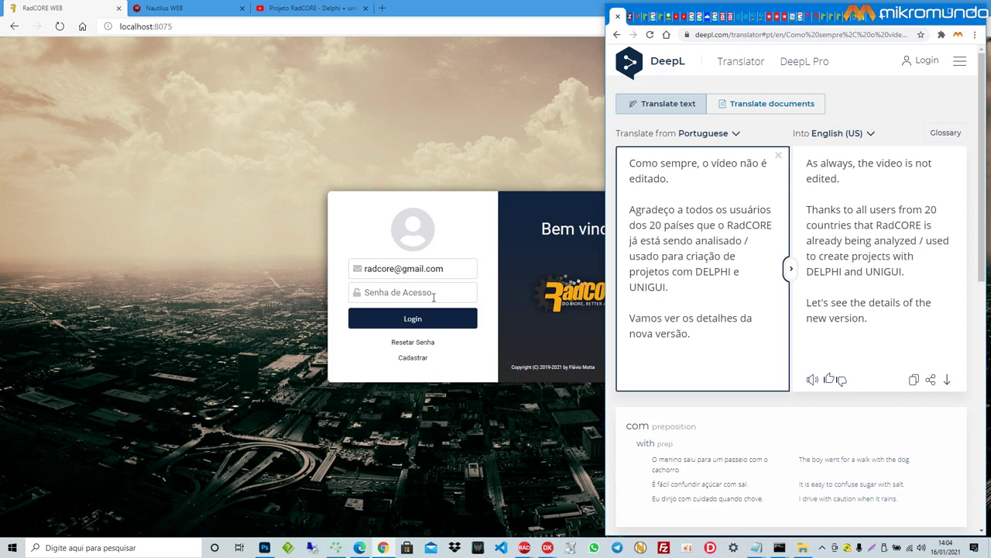
left_click(397, 291)
Step: Enter the password and log in, then bring up DeepL and the Portuguese changelog notes
type("1234")
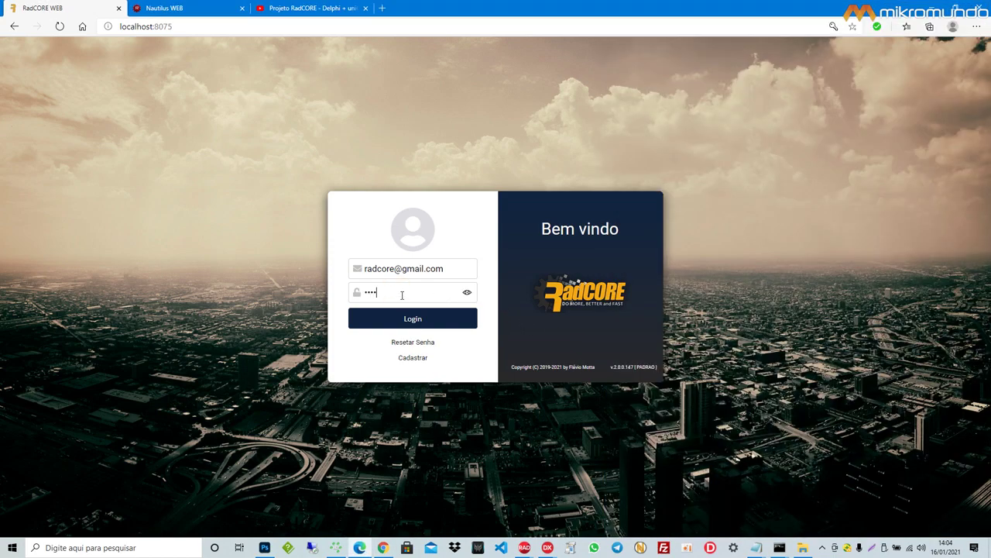
left_click(411, 315)
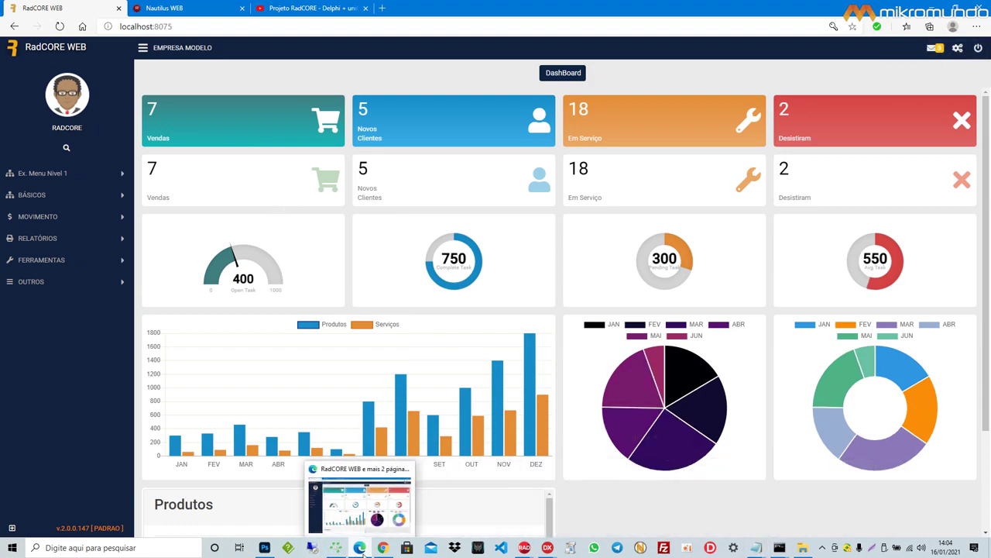
left_click(383, 548)
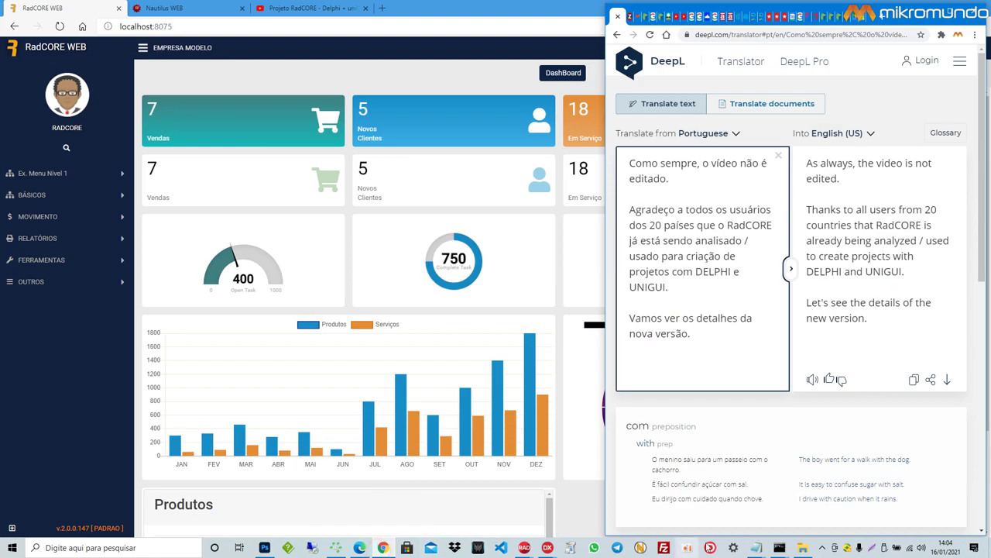
left_click(758, 552)
left_click(811, 515)
Step: Bring the English changelog beside the Portuguese one, then return to the v.2.0.0.147 dashboard
left_click(758, 549)
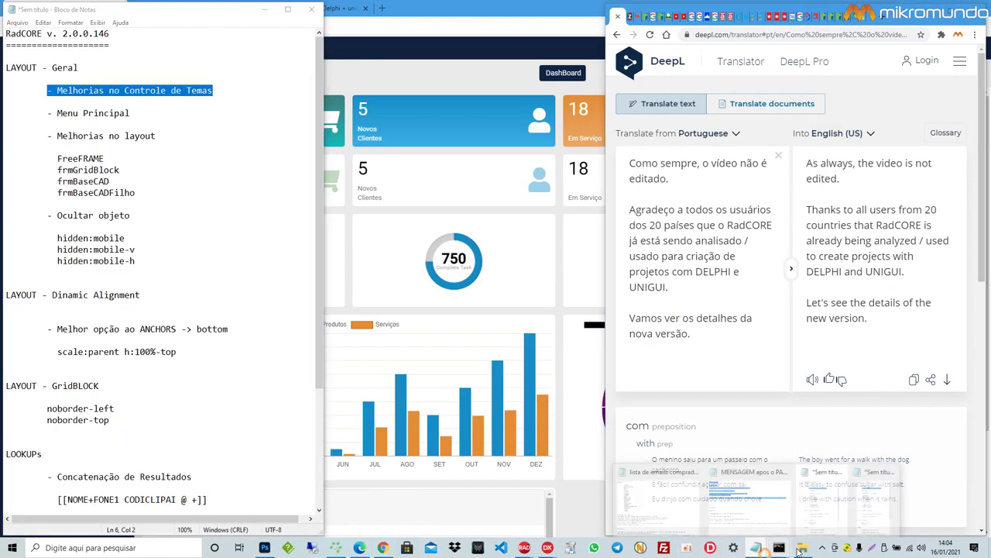
left_click(867, 524)
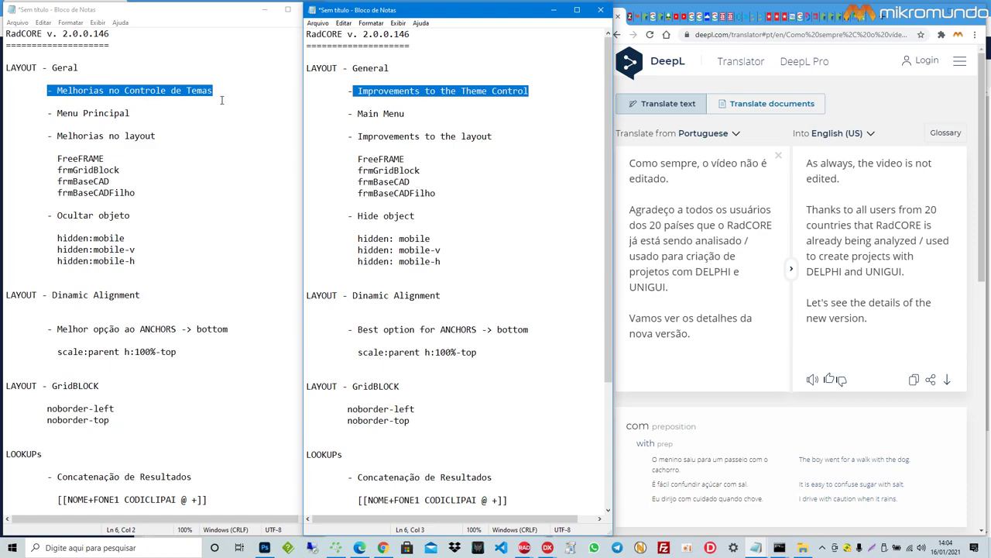
left_click(359, 547)
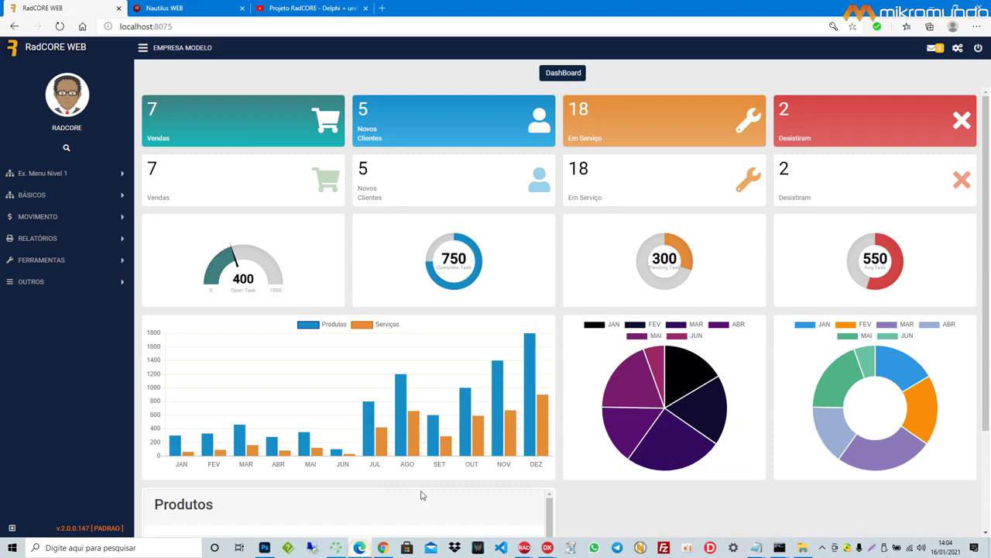
Step: Open Configurações and browse its settings: Roboto font, grid offset 15, side-menu font size 13
left_click(957, 48)
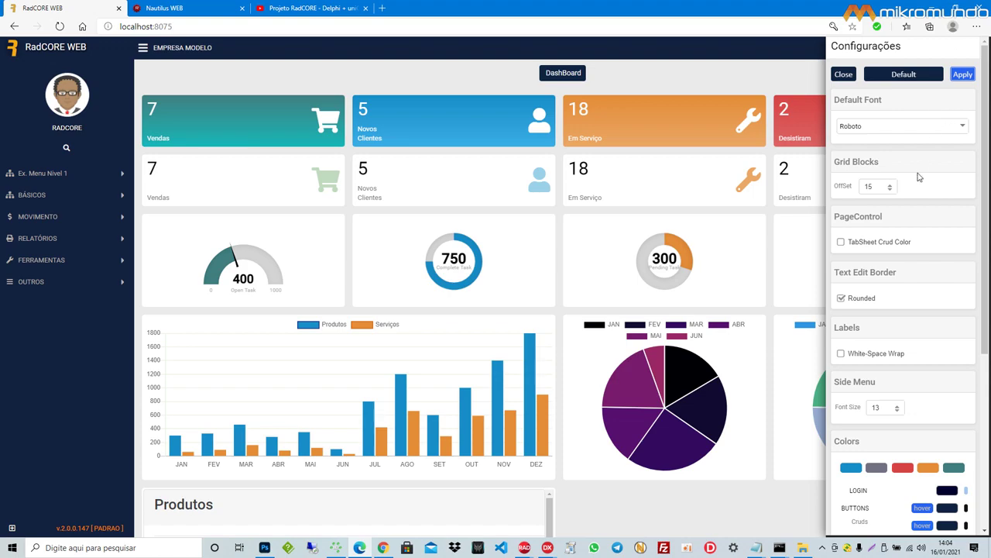
scroll(920, 178, "down", 3)
scroll(899, 365, "up", 3)
scroll(921, 282, "down", 2)
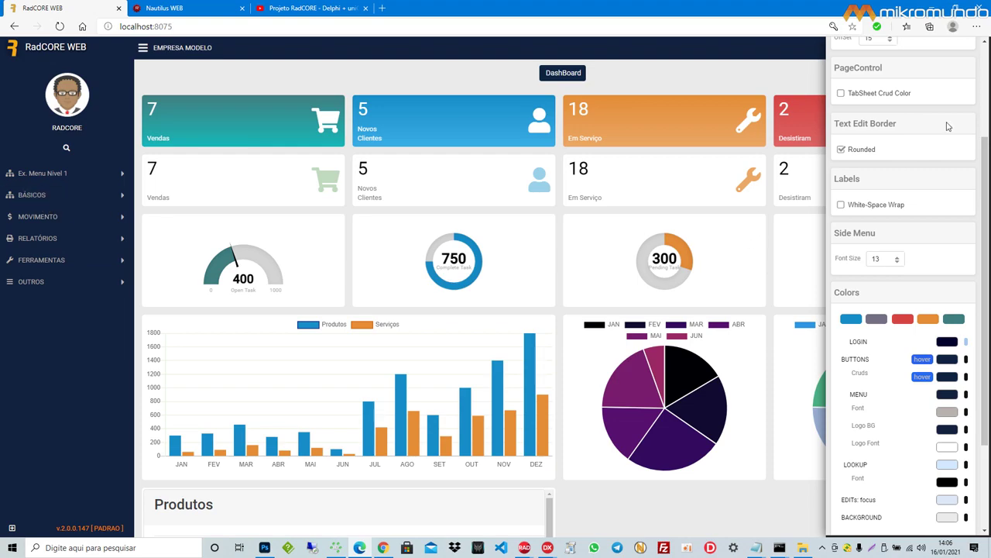
scroll(933, 208, "up", 1)
scroll(933, 208, "up", 3)
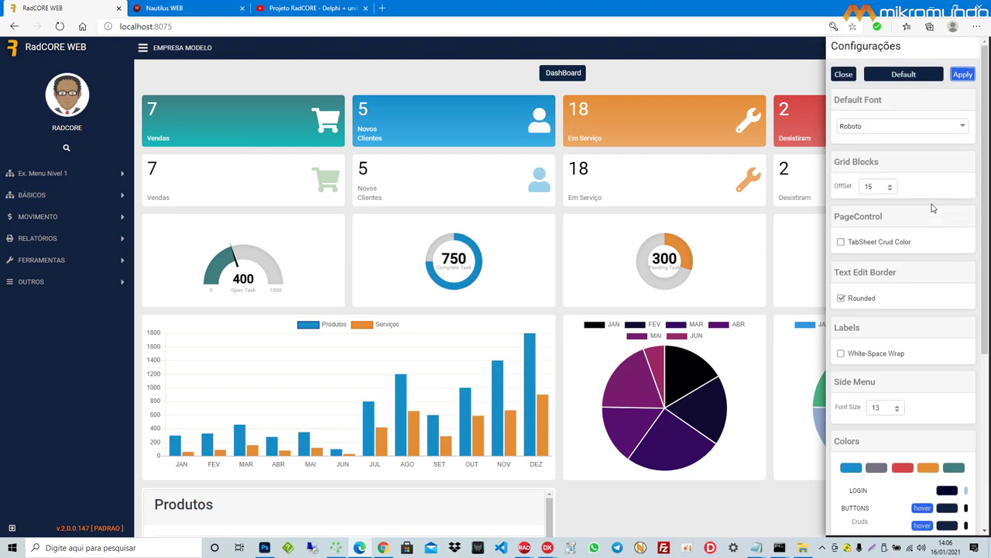
Step: Try near-black, light grey, medium grey and brown as the Logo BG colour, ending on near-black
scroll(933, 207, "down", 7)
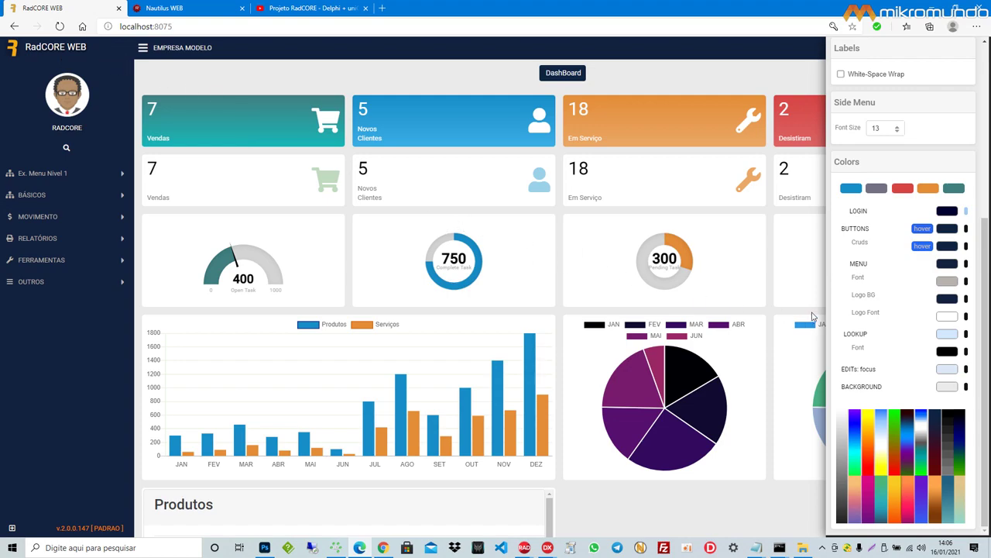
scroll(889, 395, "up", 1)
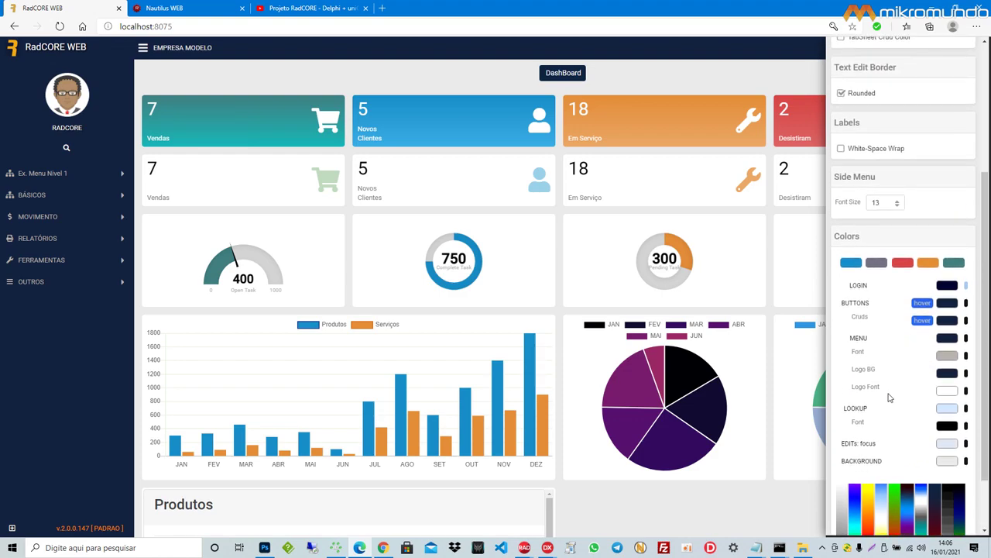
left_click(966, 373)
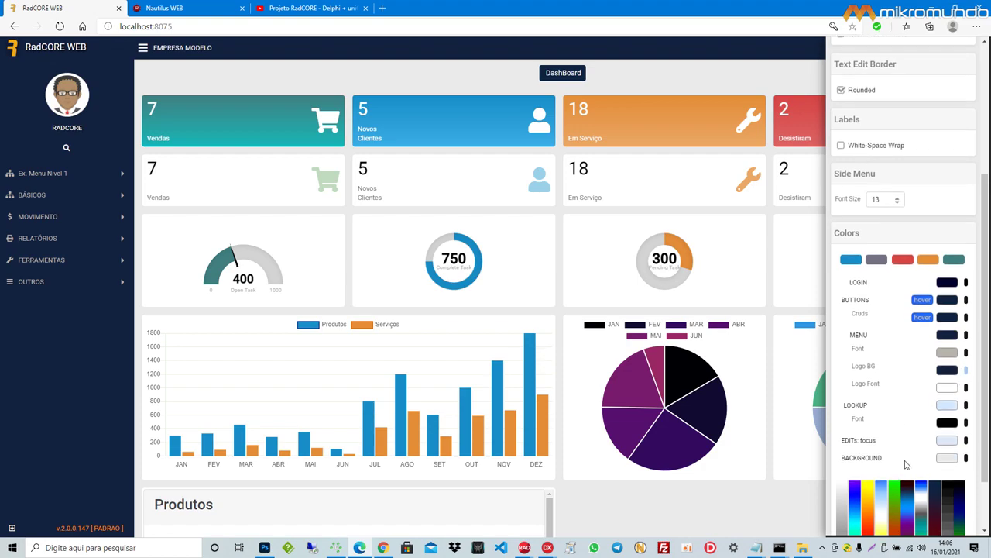
scroll(910, 430, "down", 1)
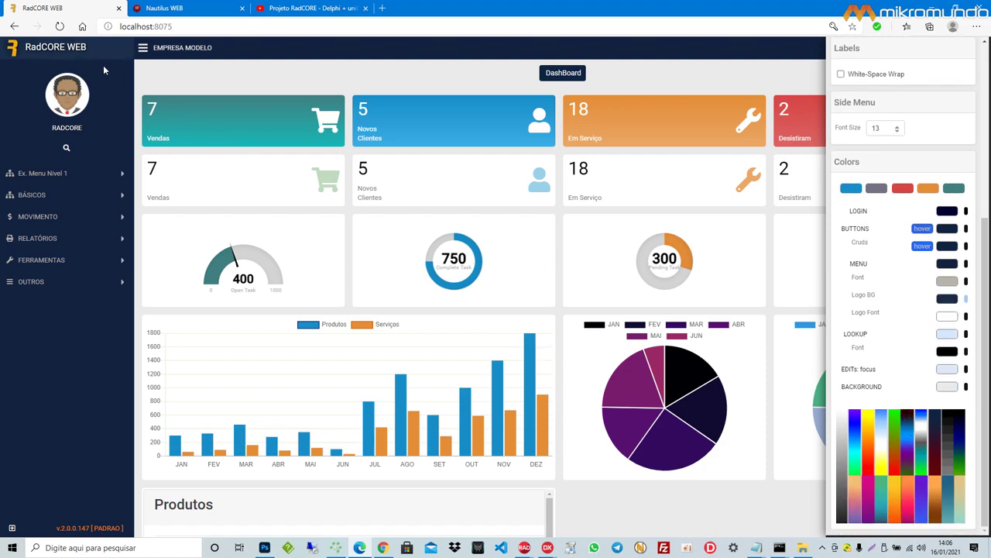
left_click(912, 421)
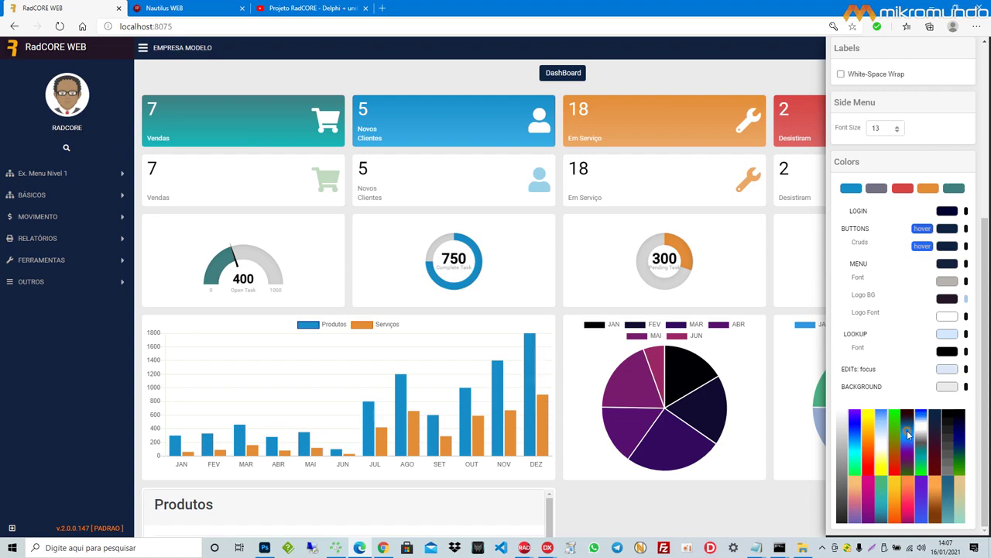
left_click(907, 430)
left_click(928, 445)
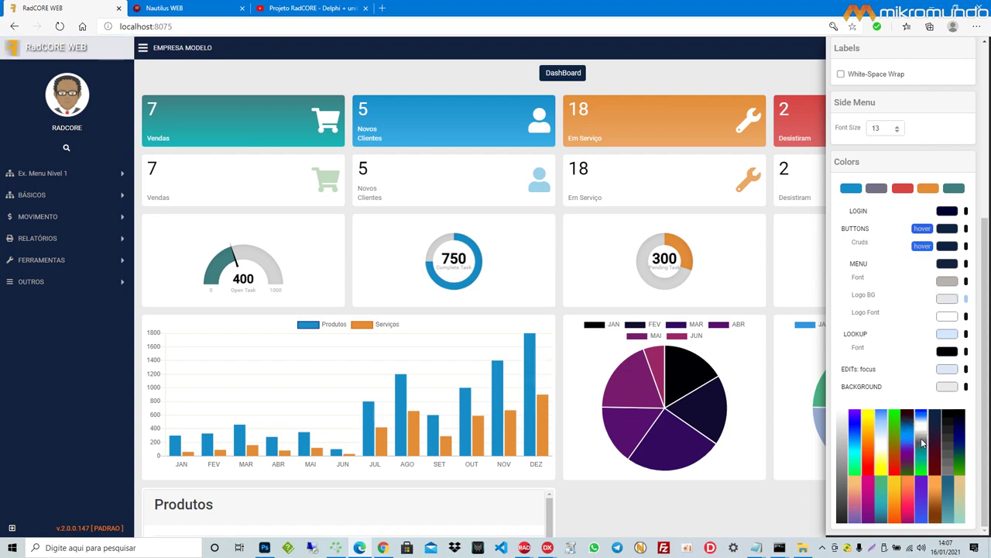
left_click(924, 445)
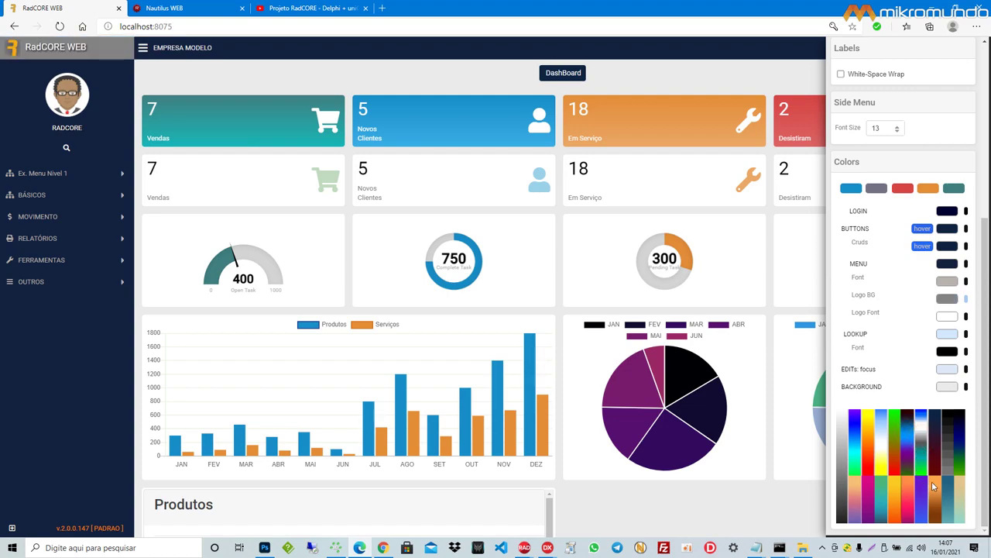
left_click(941, 513)
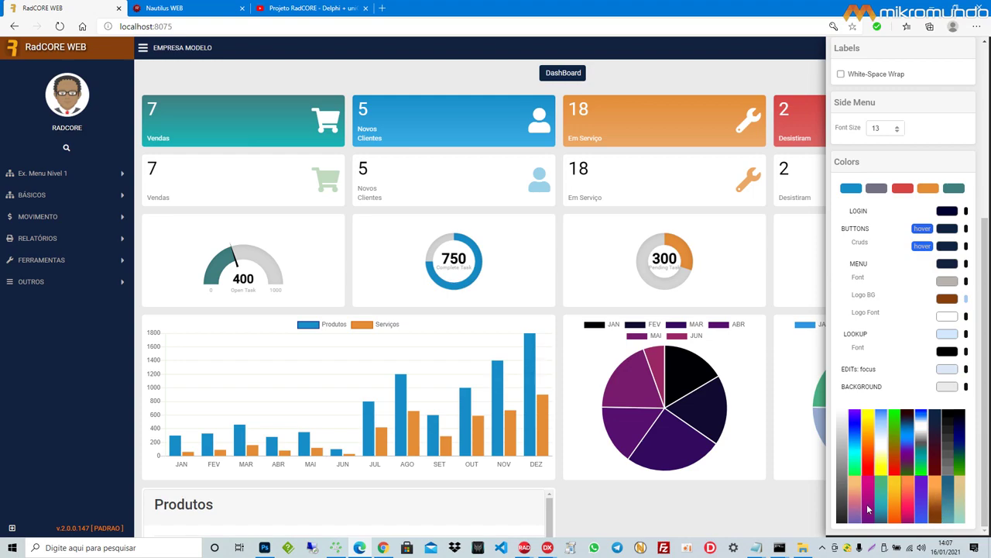
left_click(842, 517)
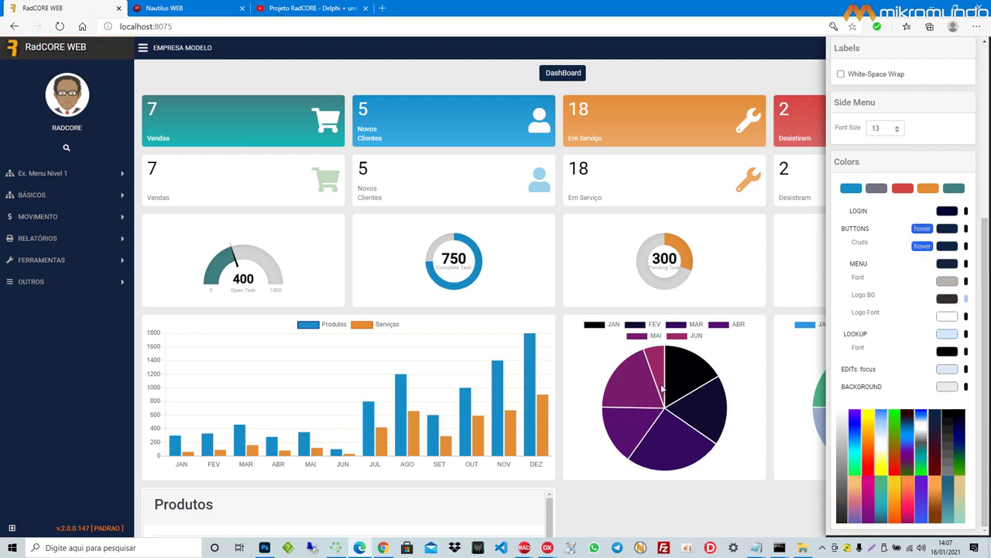
Step: Reset the theme settings to their defaults
scroll(847, 335, "up", 4)
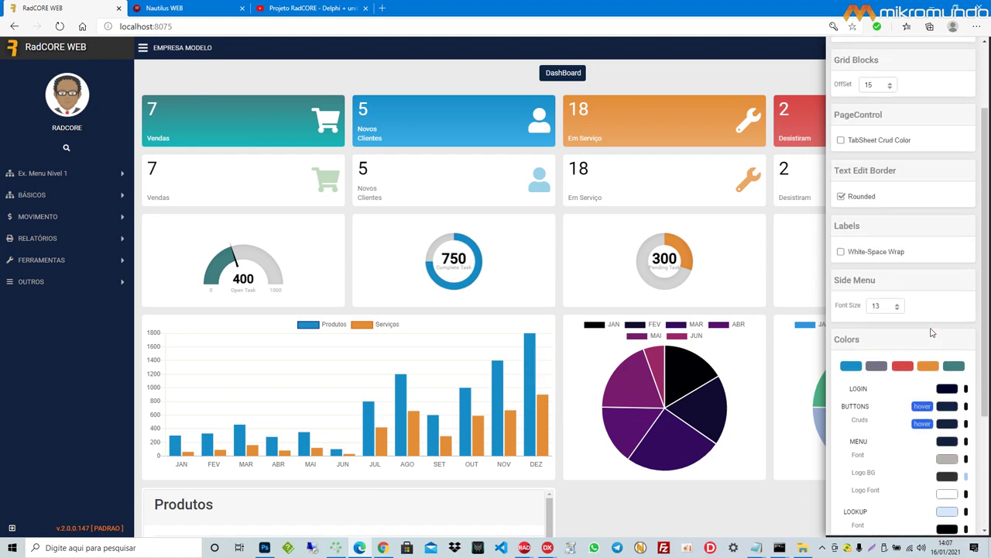
scroll(934, 338, "down", 3)
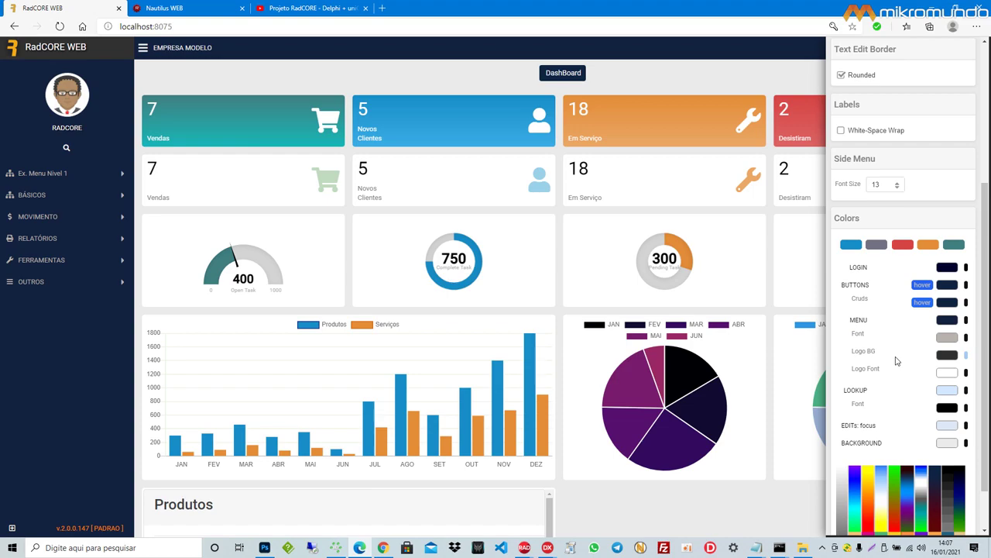
scroll(894, 333, "up", 5)
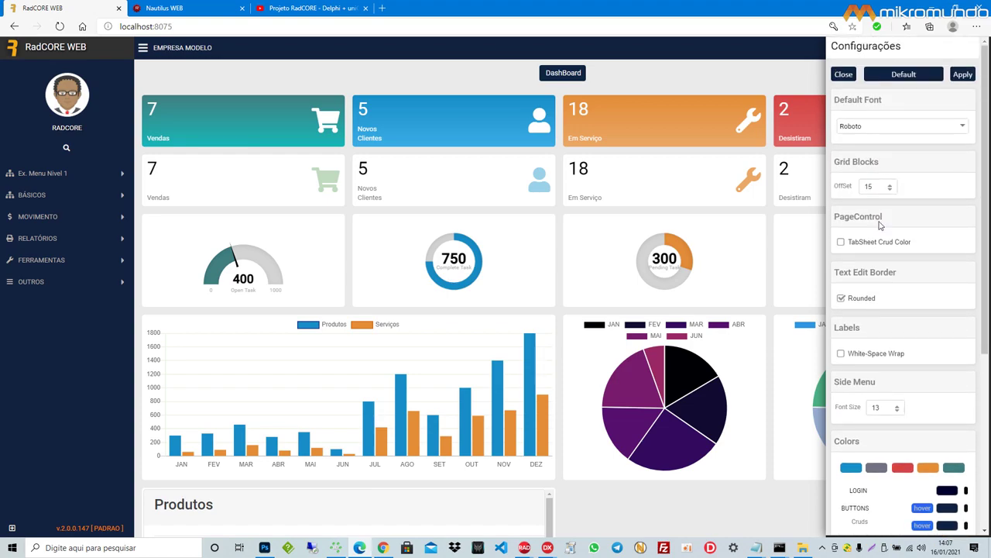
left_click(902, 74)
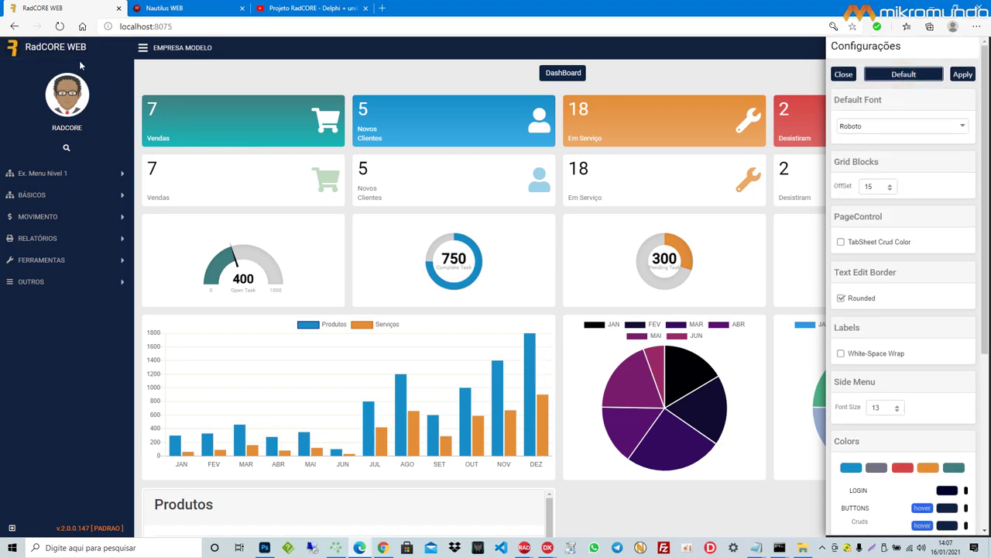
Step: Try grey, dark navy, light blue, bright cyan and pink as the page BACKGROUND colour
scroll(881, 292, "down", 4)
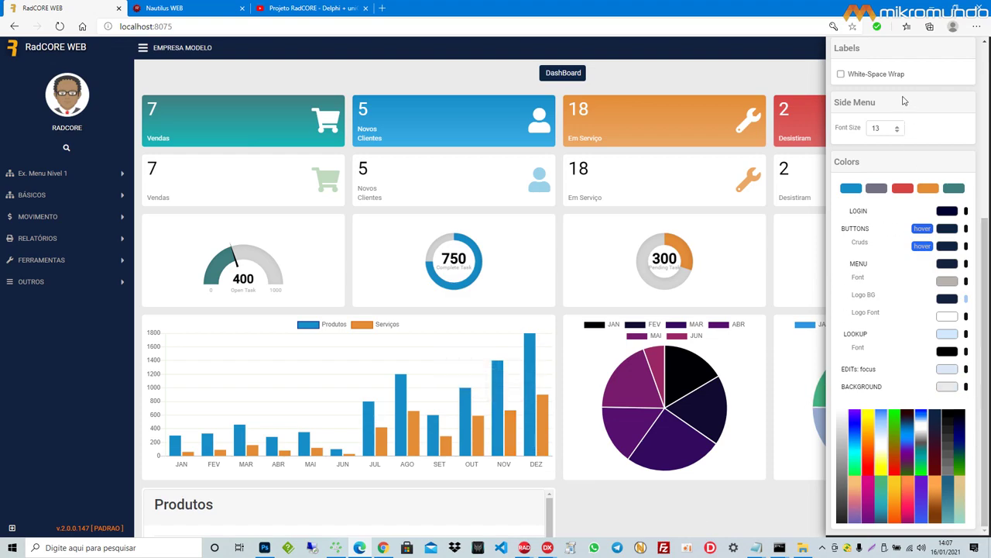
left_click(948, 387)
left_click(923, 439)
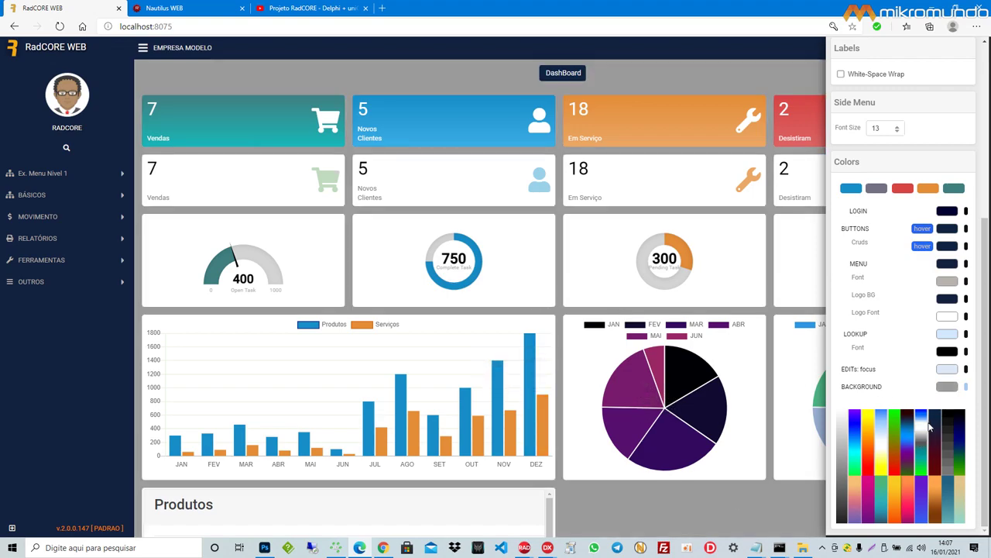
left_click(932, 432)
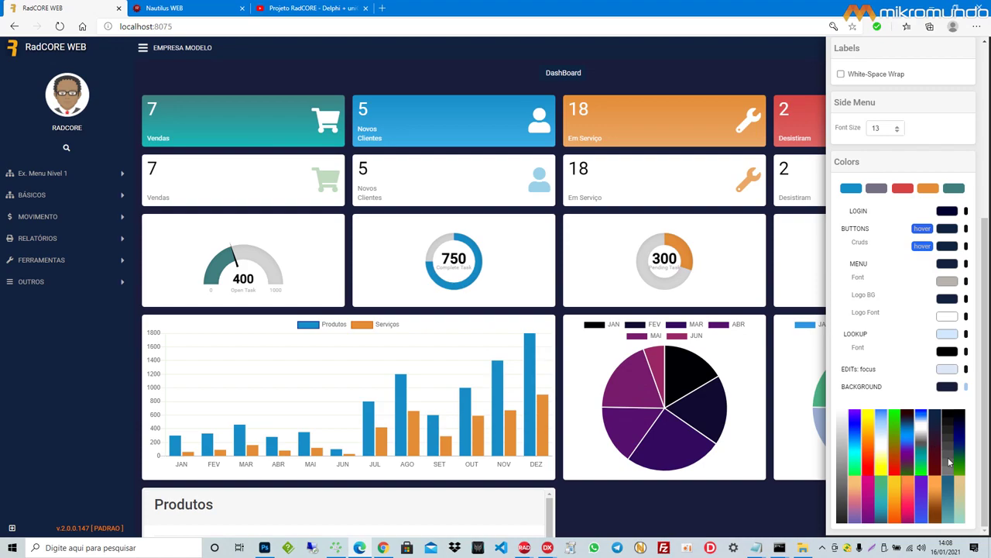
left_click(882, 439)
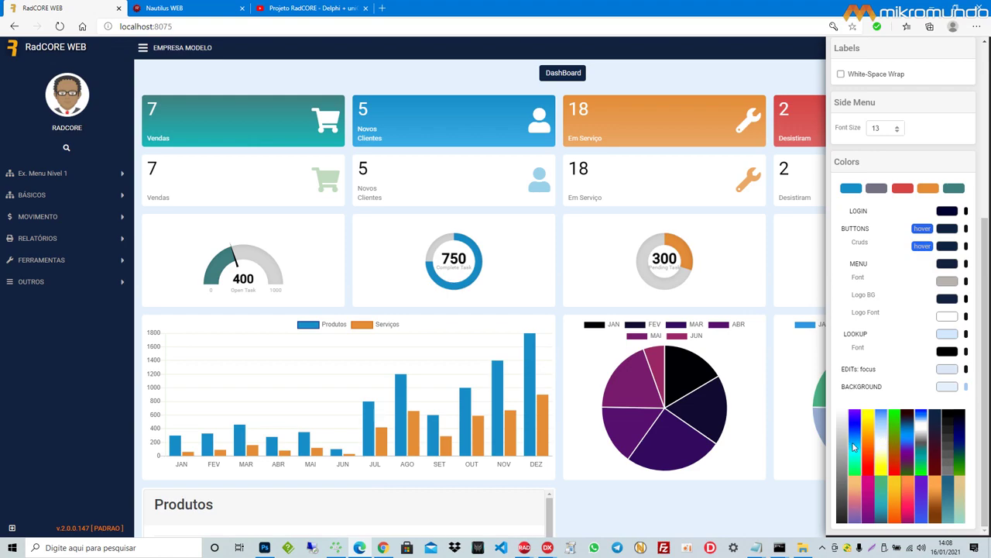
left_click(854, 447)
left_click(857, 457)
left_click(856, 476)
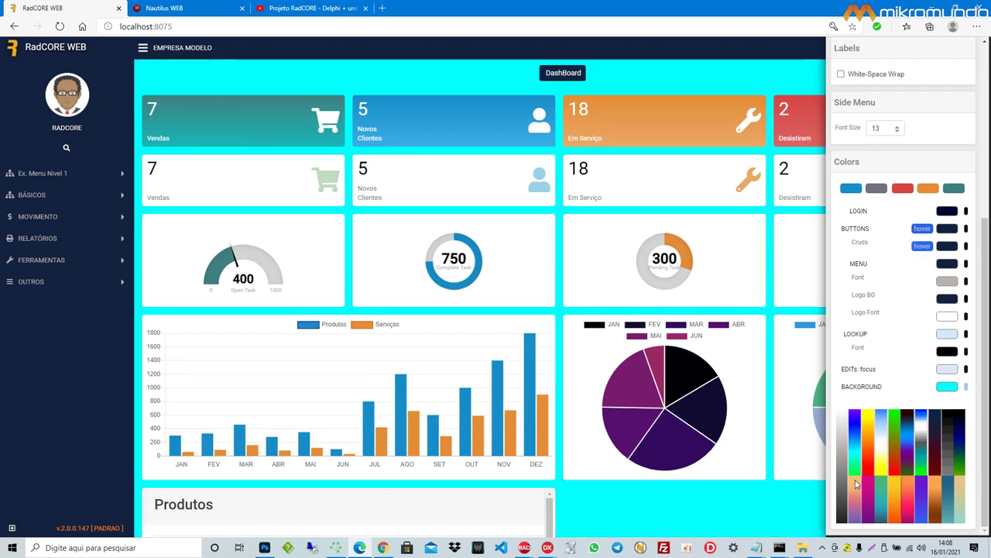
Step: Cycle the background through purple, teal, light green, khaki and tan, settling on dark navy
left_click(856, 502)
left_click(856, 517)
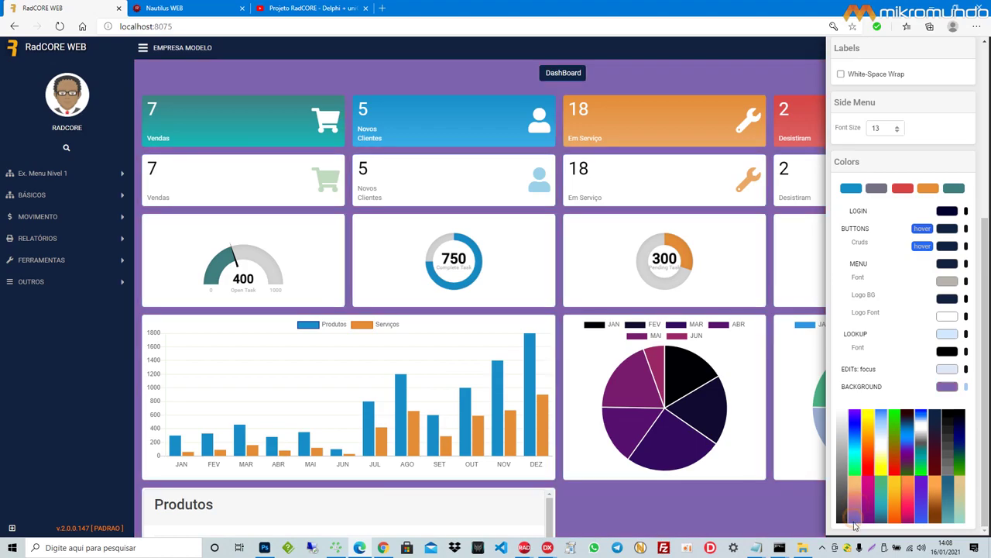
left_click(884, 517)
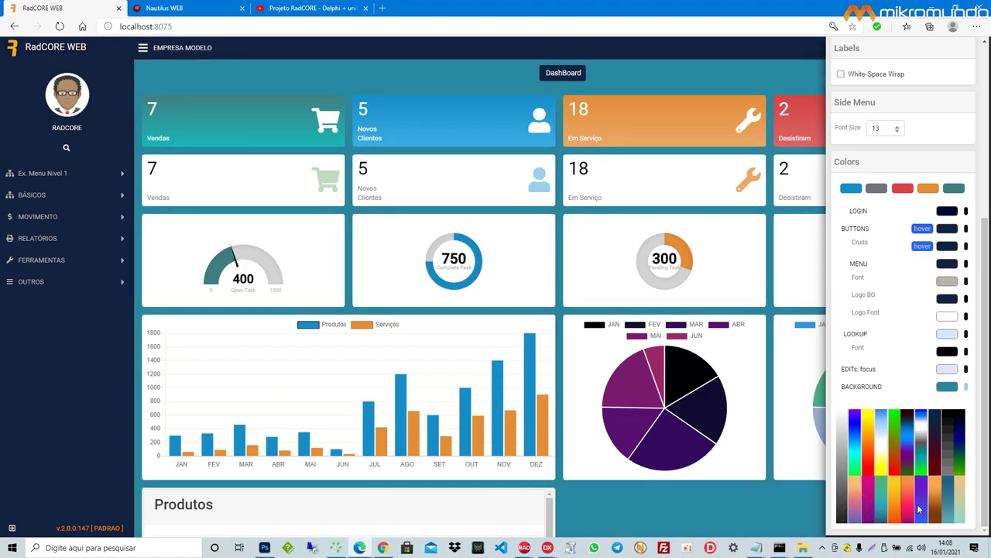
left_click(955, 521)
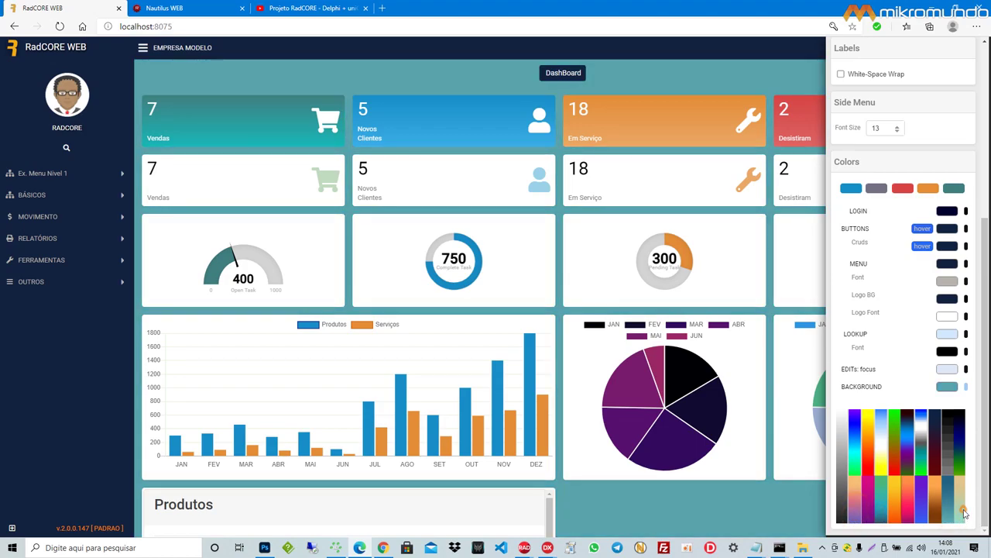
left_click(964, 511)
left_click(965, 507)
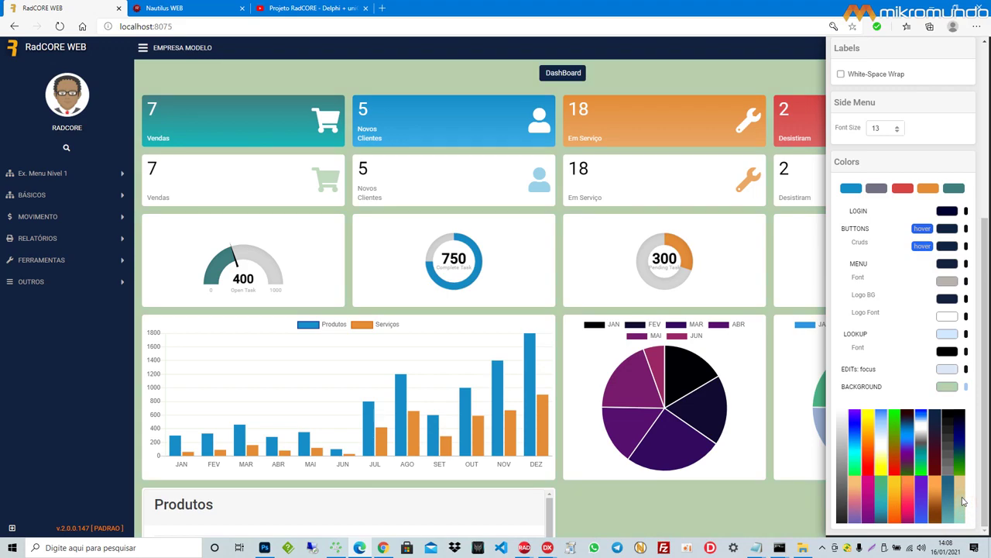
left_click(958, 486)
left_click(935, 431)
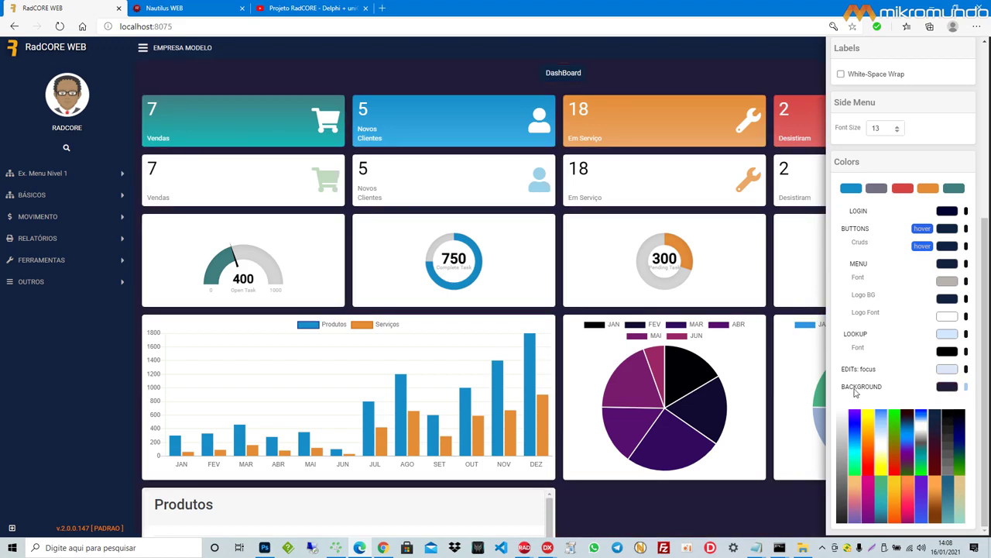
scroll(911, 408, "up", 5)
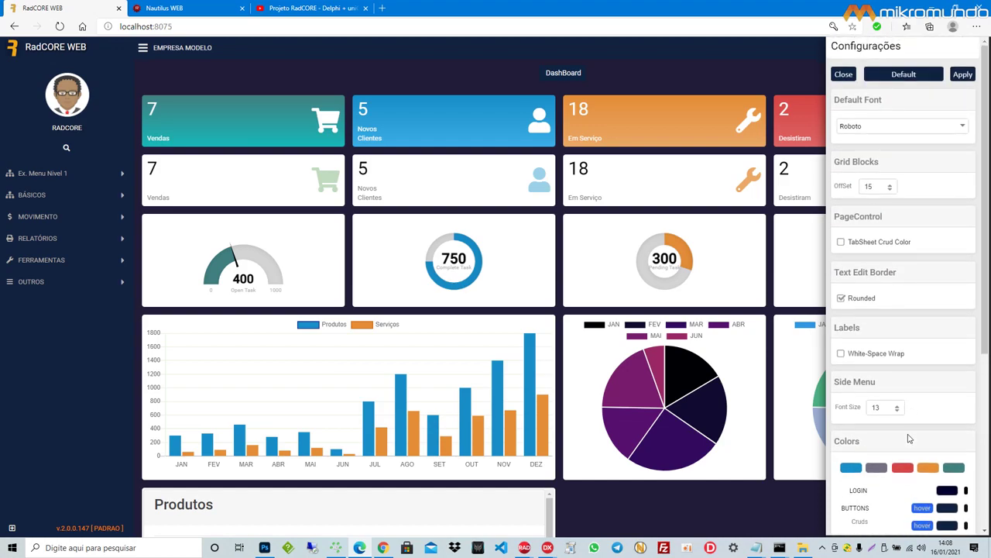
Step: Restore the default light grey theme and close the Configurações panel
left_click(896, 76)
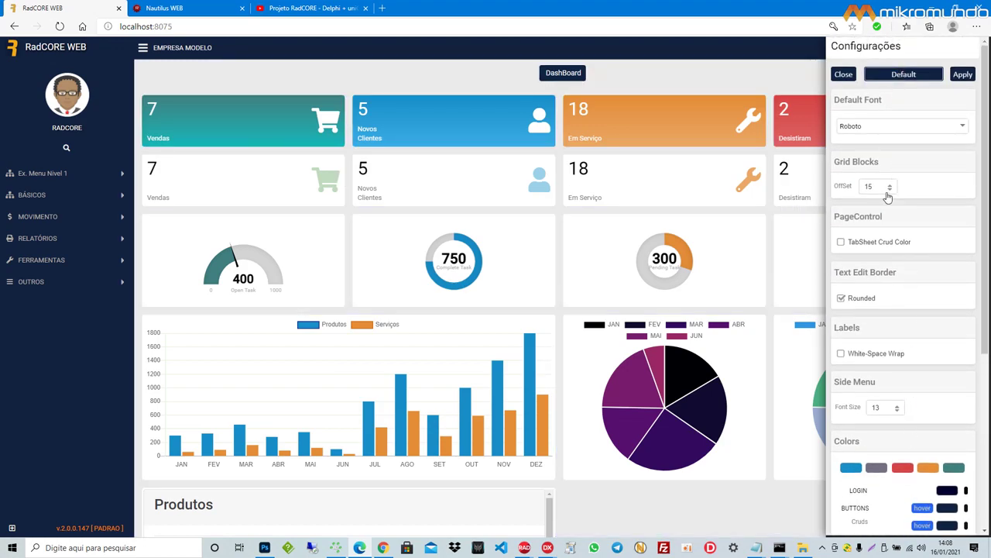
scroll(871, 247, "down", 5)
scroll(883, 271, "up", 5)
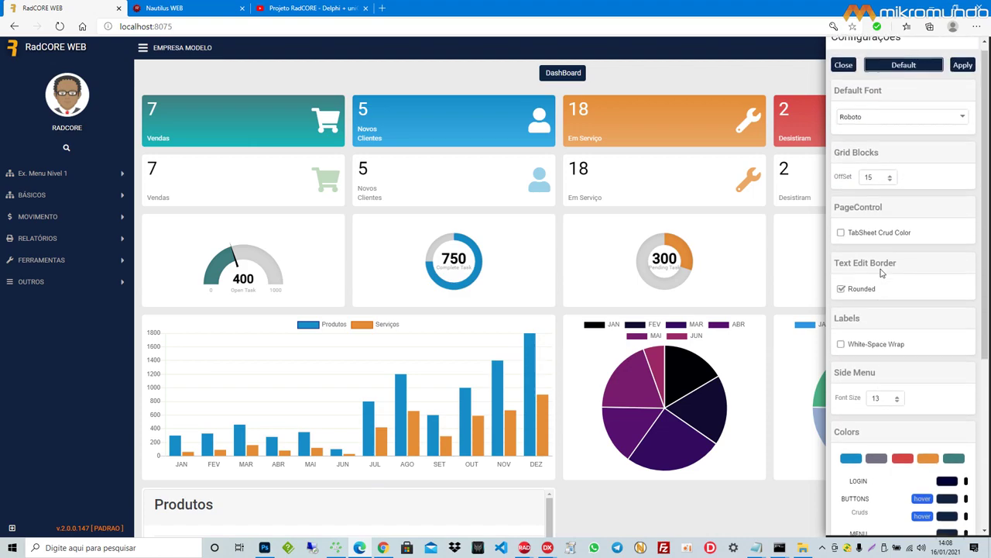
scroll(921, 344, "down", 5)
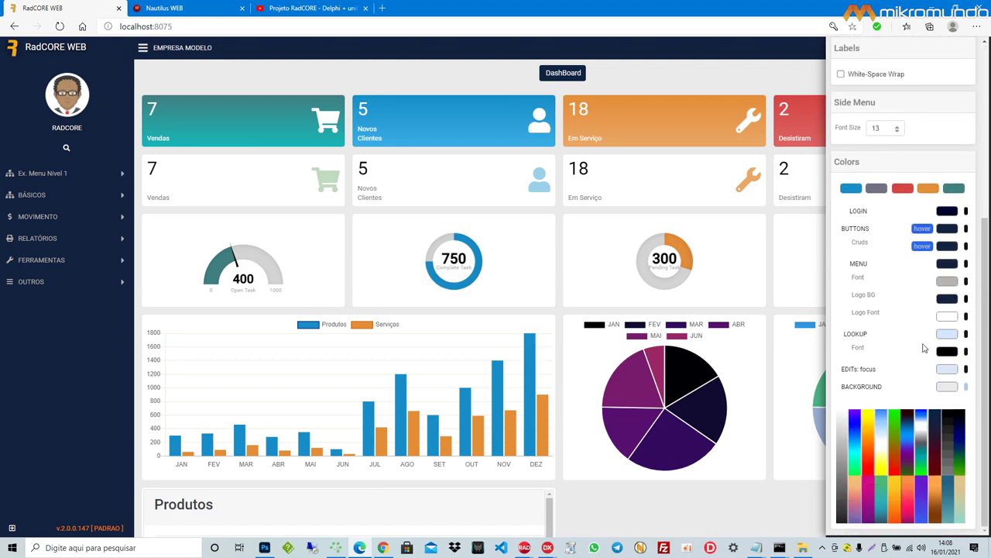
scroll(923, 348, "up", 4)
scroll(923, 348, "up", 1)
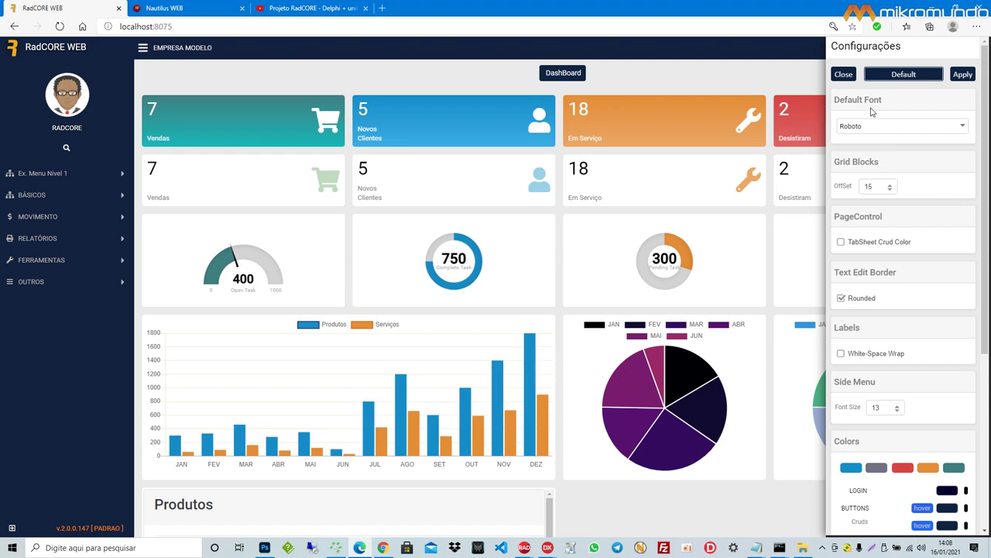
left_click(843, 75)
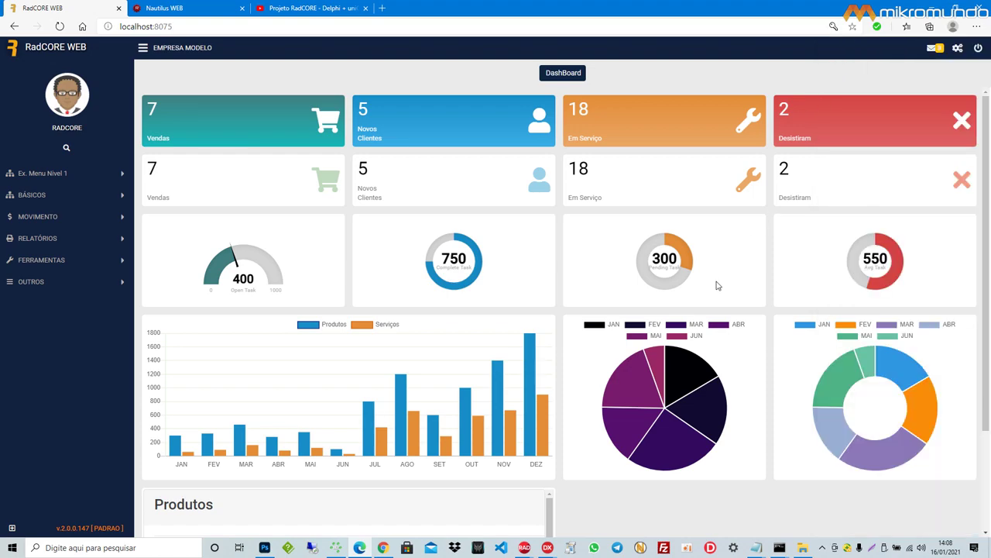
Step: Bring the Portuguese and English v2.0.0.146 changelog notes up side by side
mouse_move(759, 550)
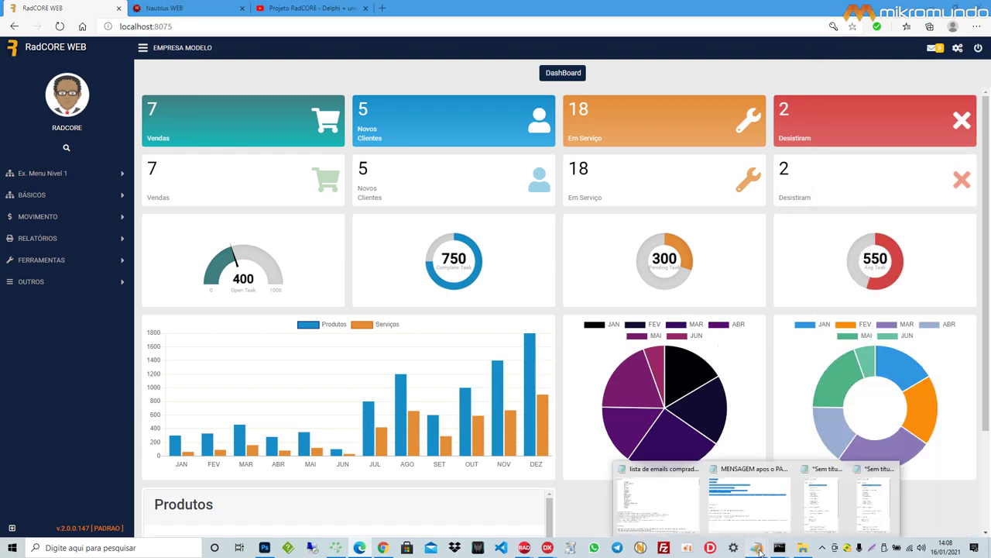
left_click(824, 527)
left_click(824, 532)
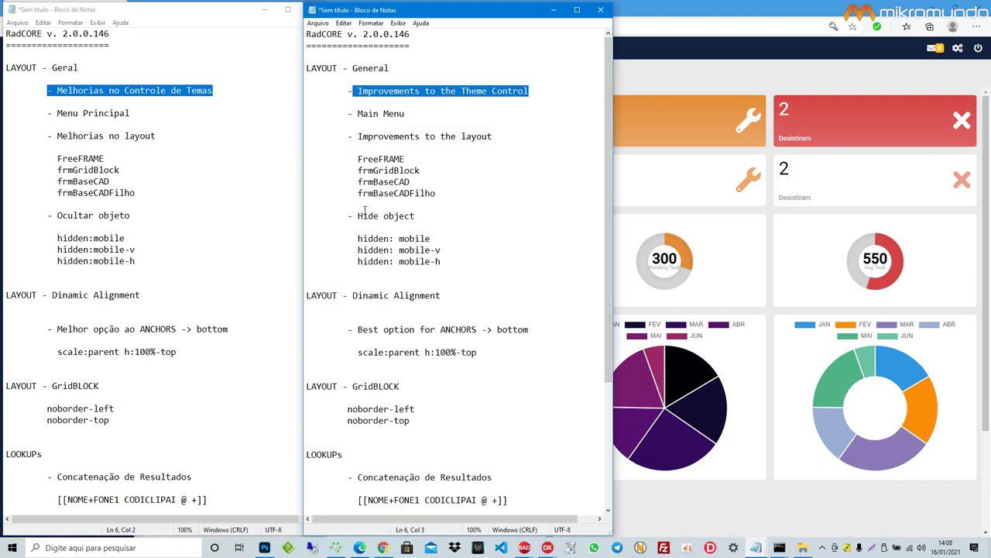
Step: Highlight 'Menu Principal' in the Portuguese notes and 'Main Menu' in the English notes, then return to the dashboard
left_click(137, 113)
left_click_drag(132, 113, 52, 113)
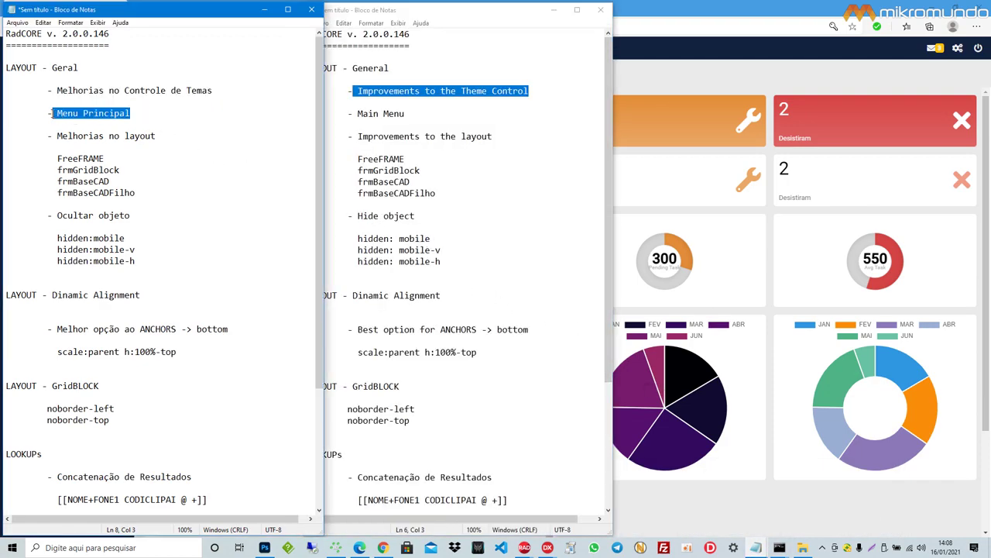
left_click(407, 113)
left_click_drag(404, 113, 351, 113)
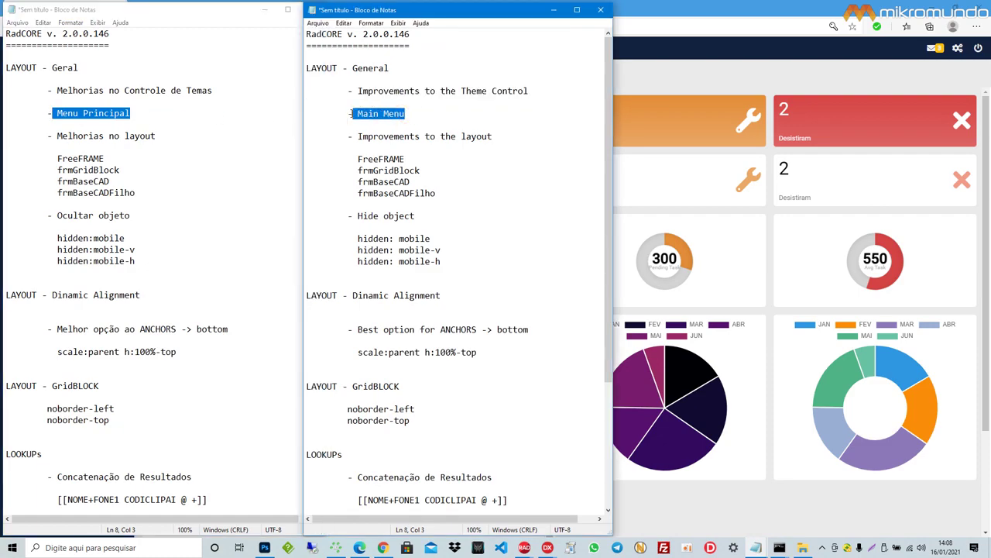
left_click(646, 83)
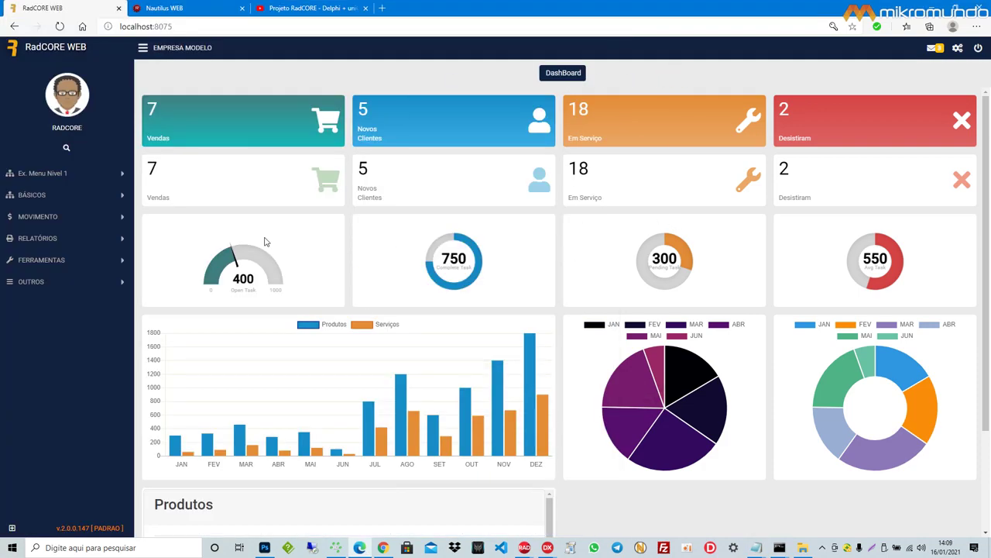
Step: Show the side menu's search field and scroll through the Produtos table
left_click(66, 151)
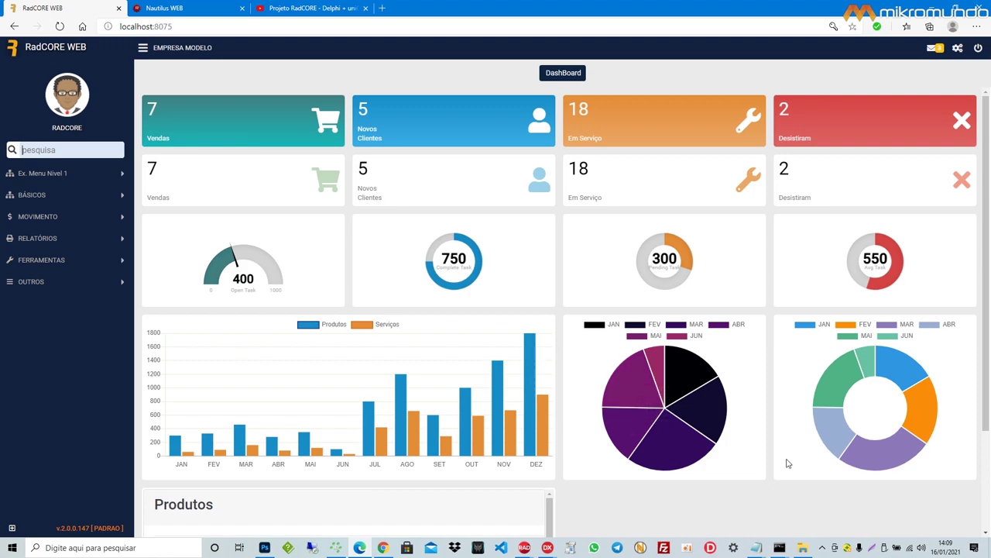
scroll(786, 464, "down", 2)
scroll(370, 447, "down", 1)
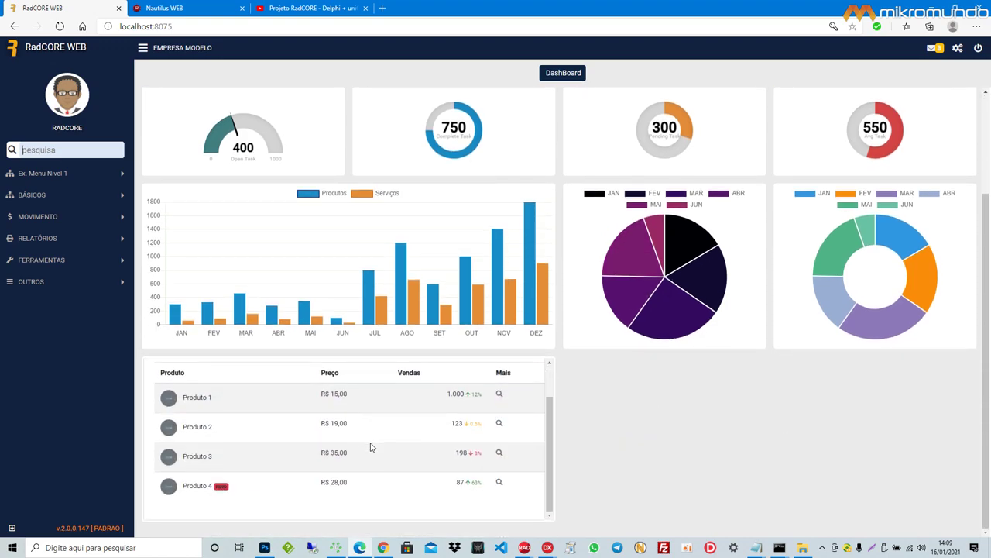
scroll(370, 446, "up", 1)
scroll(370, 447, "down", 1)
scroll(371, 447, "up", 1)
scroll(370, 447, "down", 1)
scroll(371, 447, "up", 1)
scroll(369, 443, "down", 1)
scroll(357, 446, "up", 1)
scroll(357, 445, "down", 1)
scroll(357, 443, "up", 1)
scroll(368, 428, "down", 1)
scroll(315, 460, "up", 1)
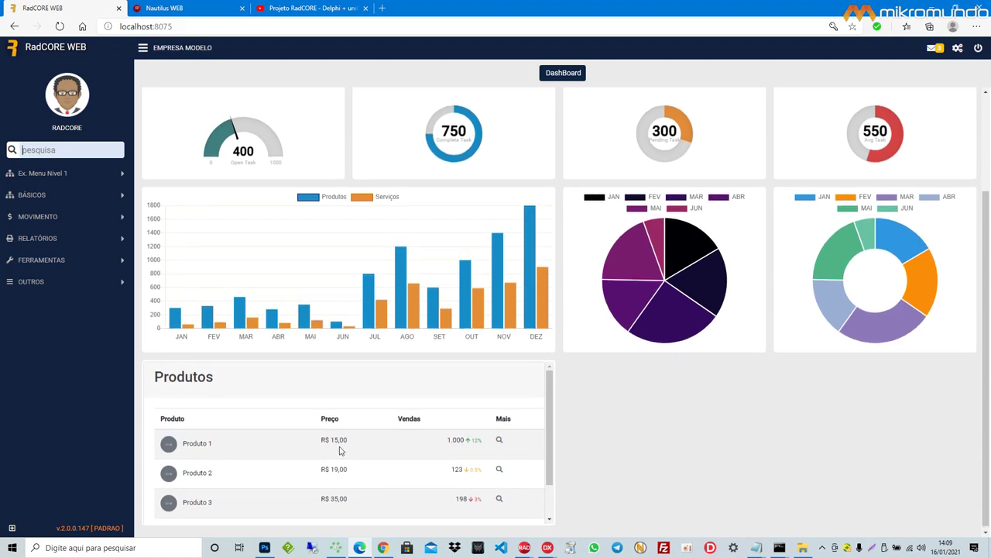
scroll(341, 454, "down", 1)
scroll(344, 453, "up", 1)
scroll(345, 452, "down", 1)
scroll(344, 451, "up", 1)
Step: Bring the Portuguese and English changelogs back up side by side
left_click(756, 548)
left_click(838, 518)
mouse_move(756, 547)
left_click(875, 503)
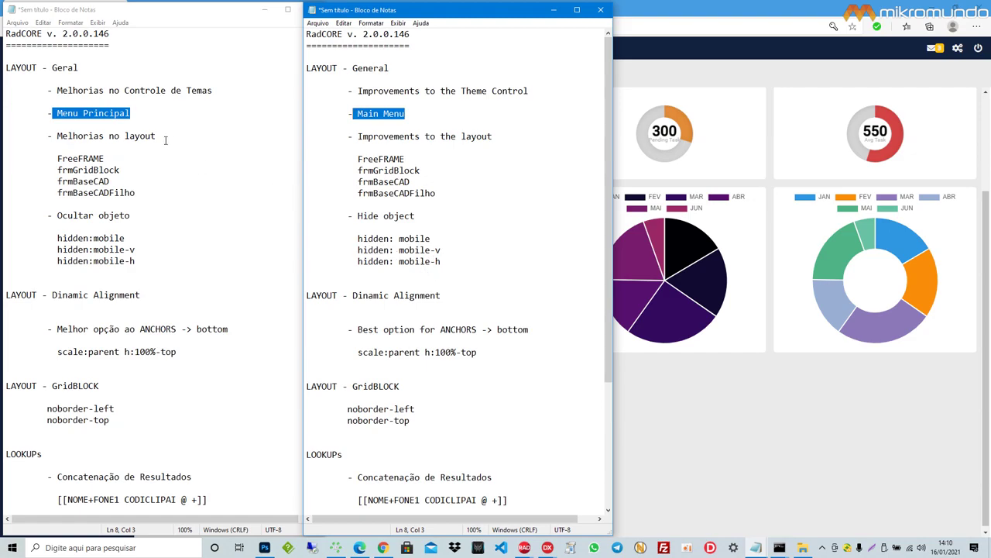
Step: Highlight 'Melhorias no layout' and 'FreeFRAME' in Portuguese, and 'Improvements to the layout' and FreeFRAME in English
left_click_drag(160, 135, 53, 135)
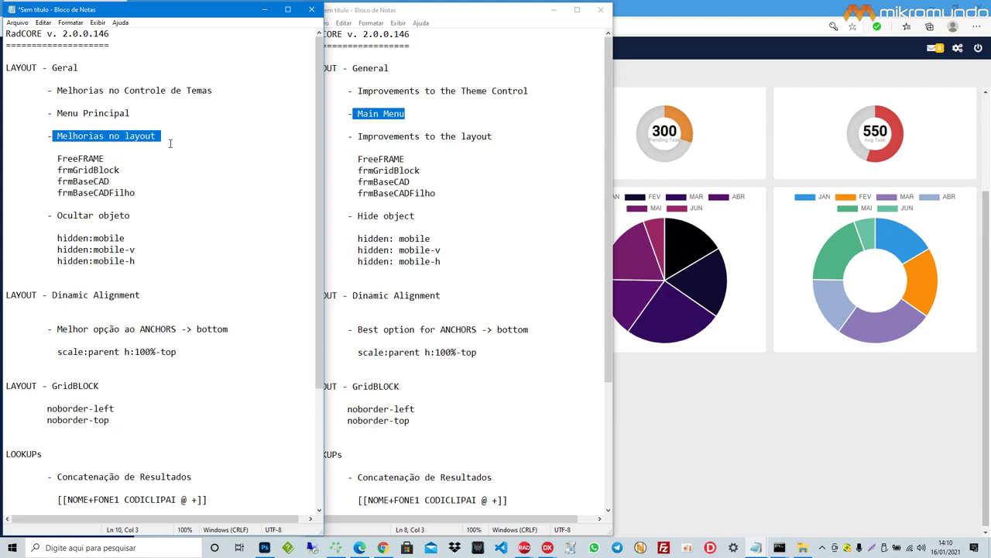
double_click(94, 158)
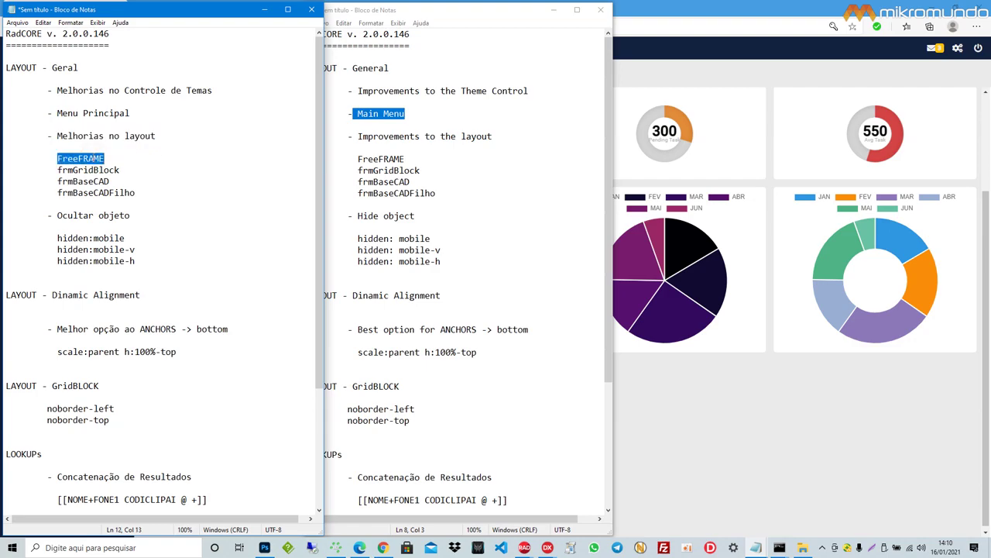
left_click_drag(494, 137, 358, 136)
left_click_drag(406, 158, 360, 161)
Step: Open the Free Frame demo page from the BÁSICOS menu and dismiss the RadCORE info message
left_click(675, 413)
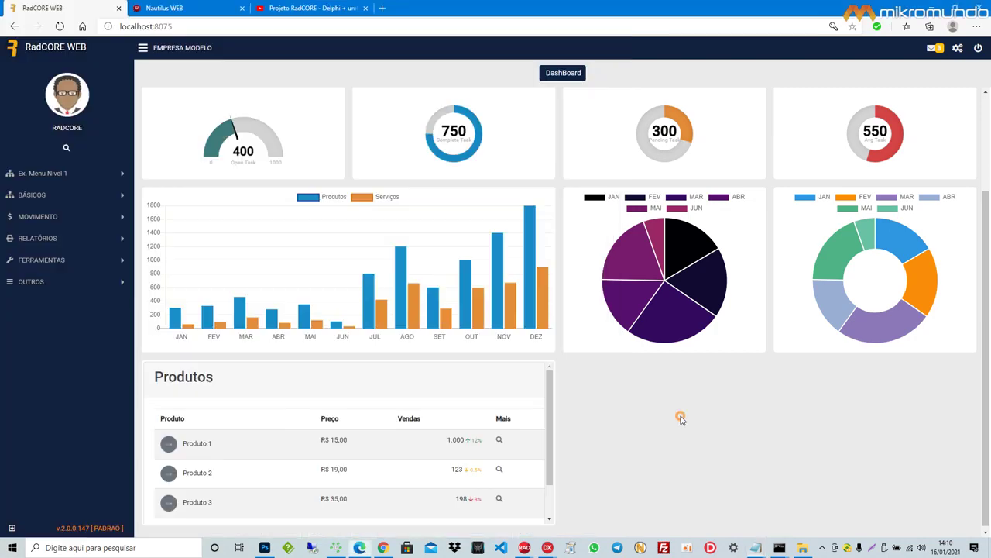
left_click(58, 173)
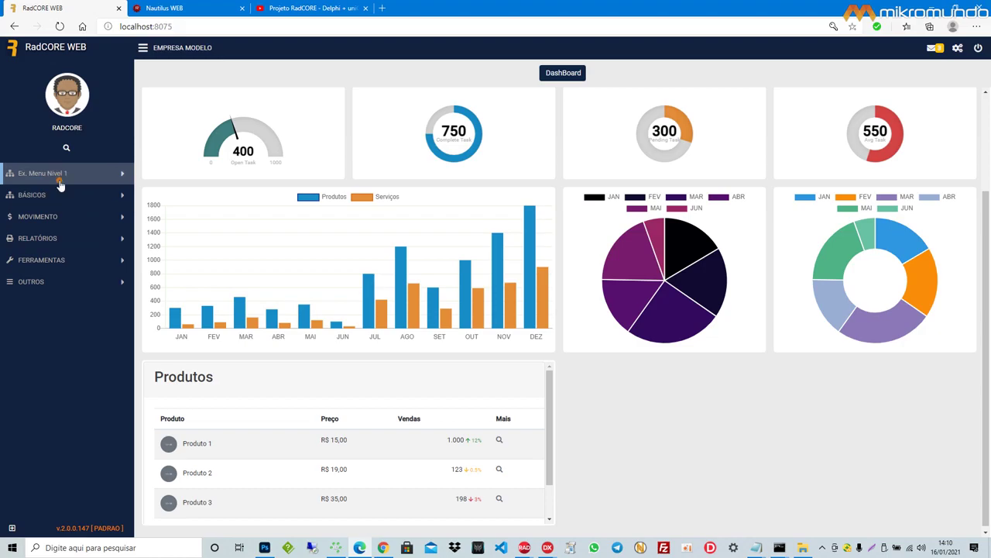
left_click(59, 261)
left_click(77, 216)
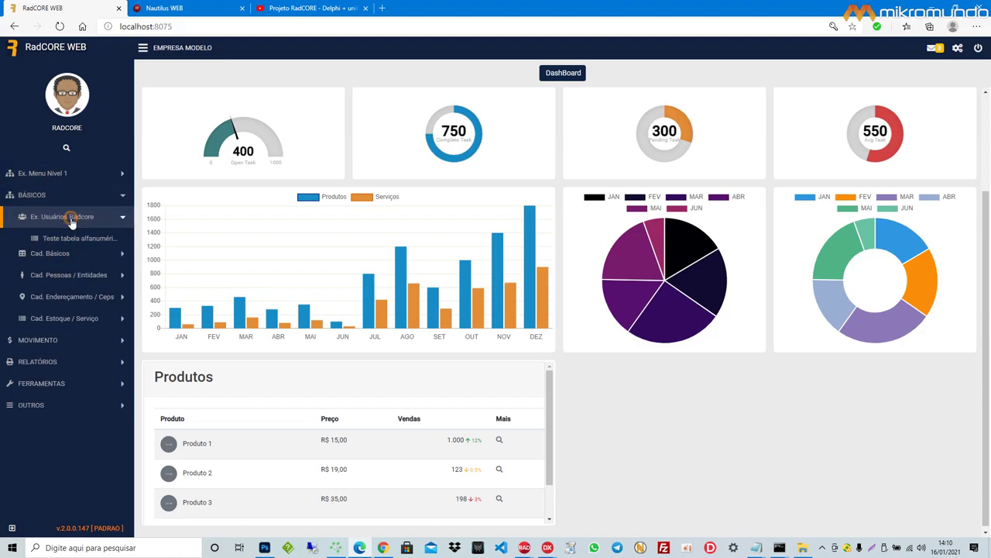
left_click(63, 259)
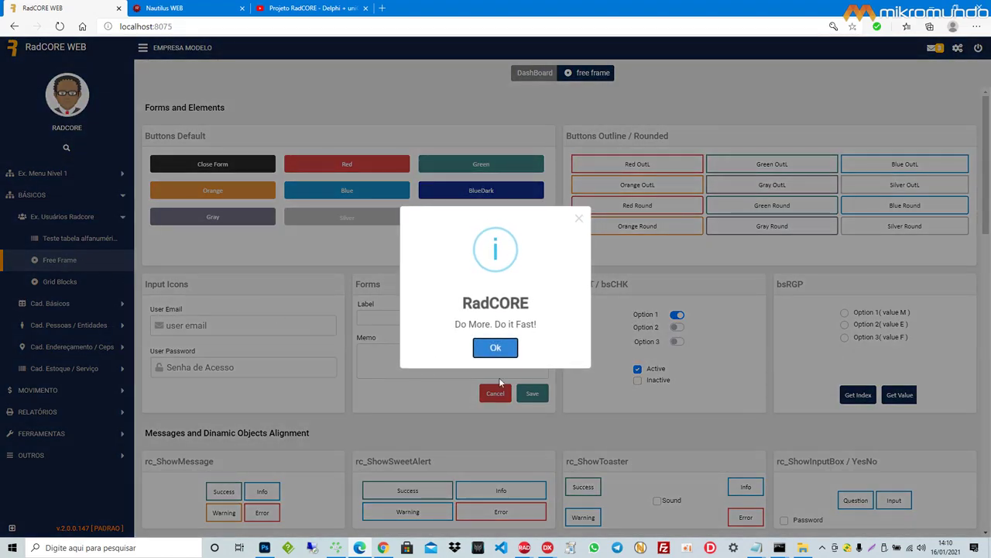
left_click(496, 348)
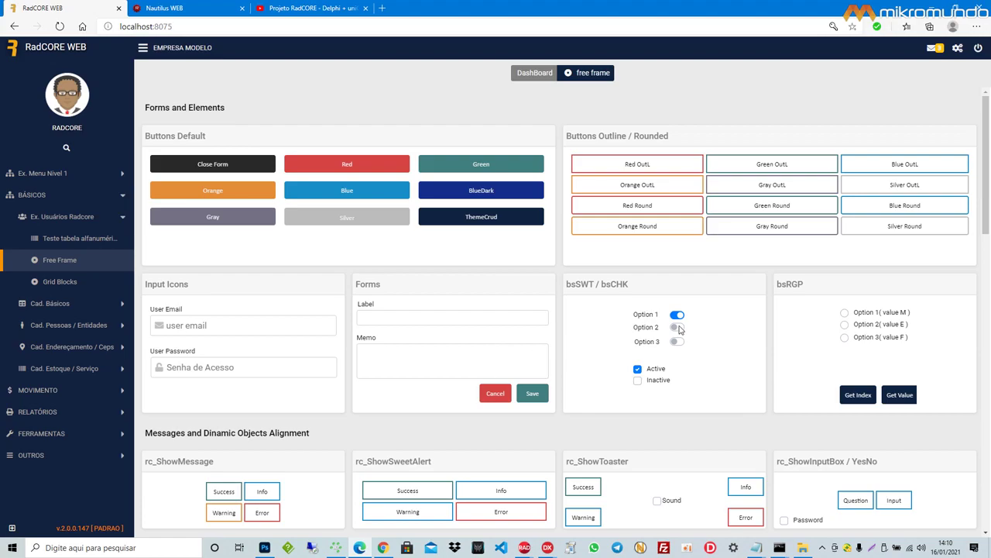
Step: Scroll through the Free Frame sections, briefly switching to the Dashboard tab and back
scroll(679, 330, "down", 15)
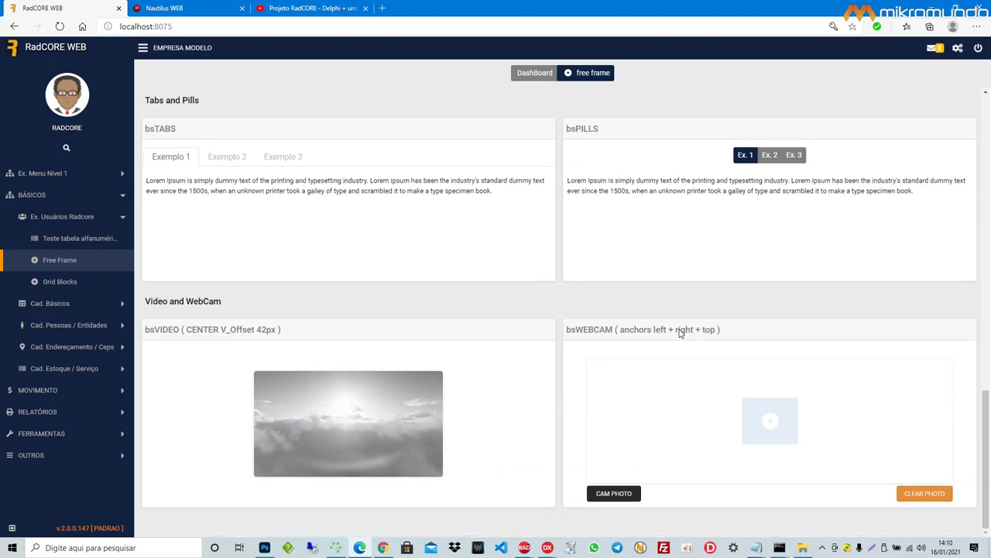
scroll(679, 331, "up", 15)
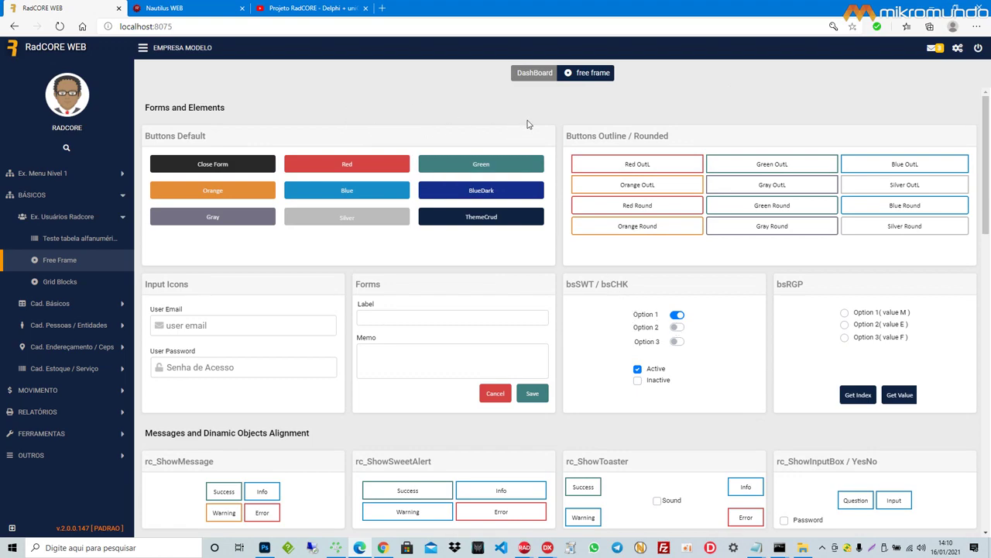
left_click(538, 74)
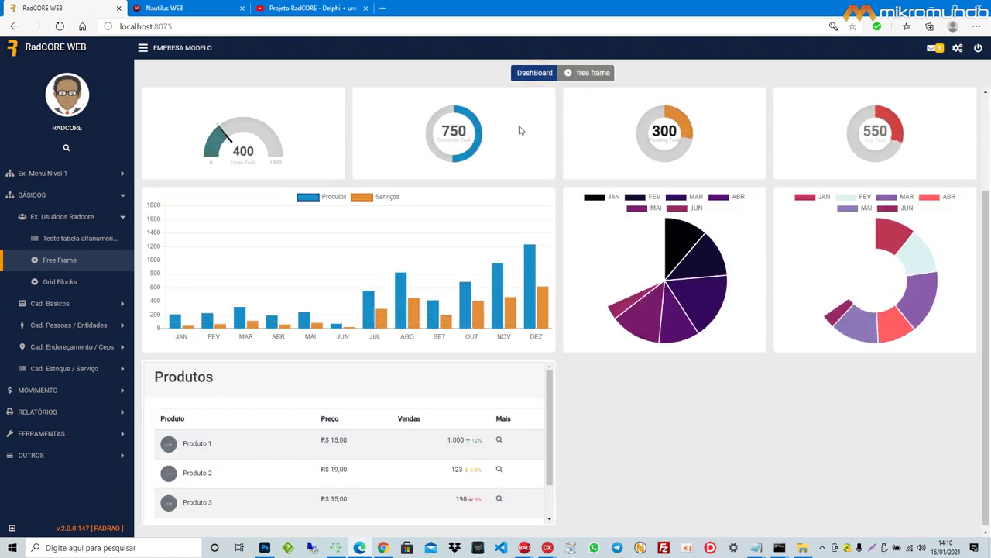
left_click(580, 73)
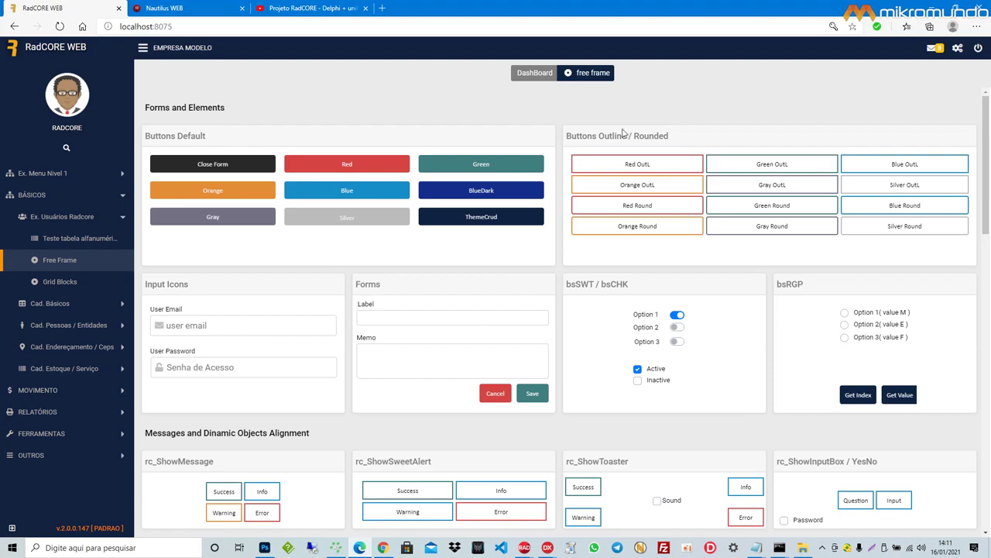
scroll(476, 252, "down", 5)
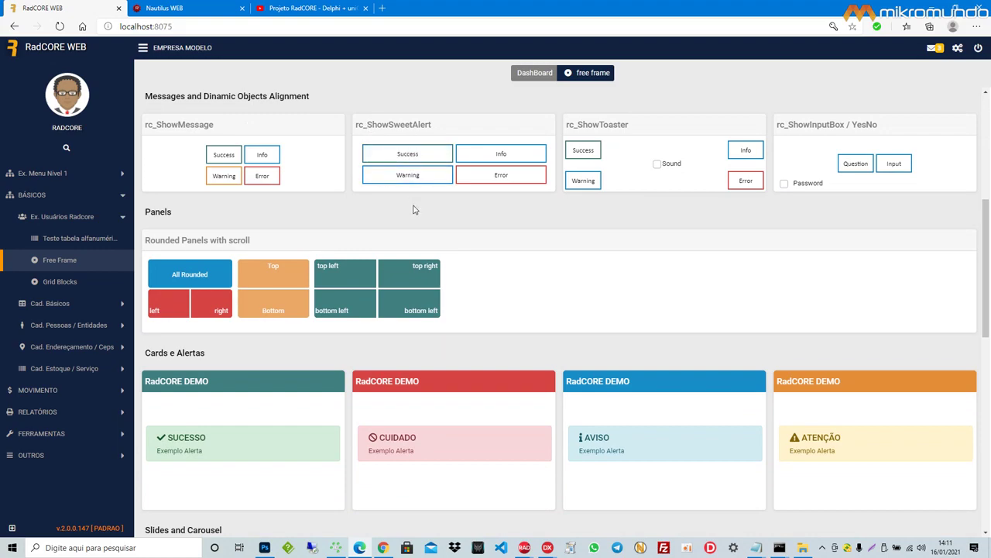
scroll(281, 195, "down", 2)
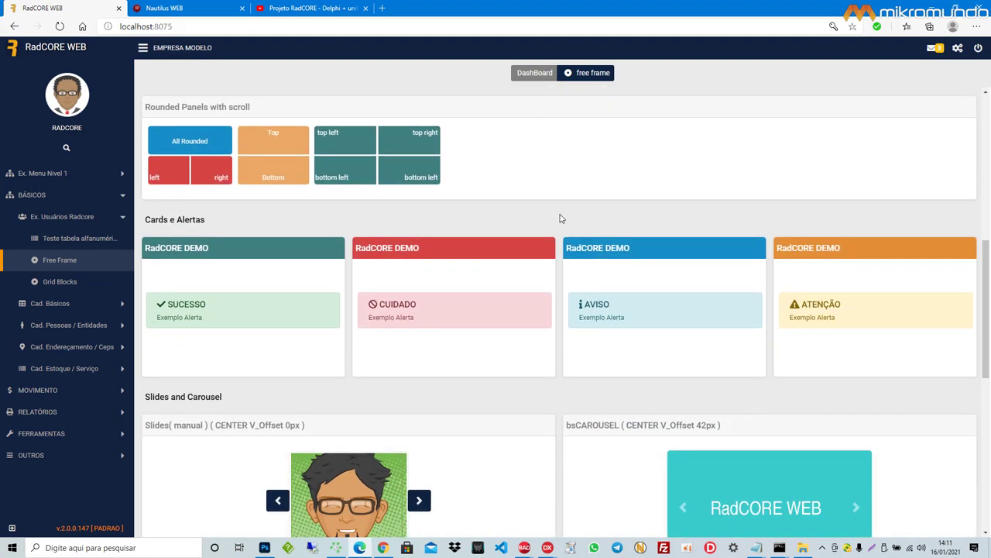
scroll(596, 248, "down", 6)
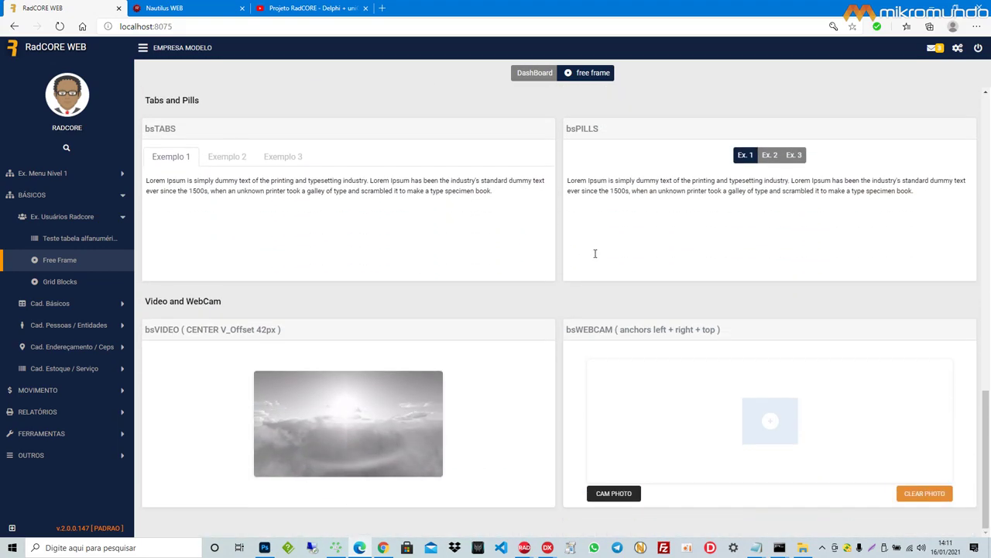
scroll(595, 253, "up", 10)
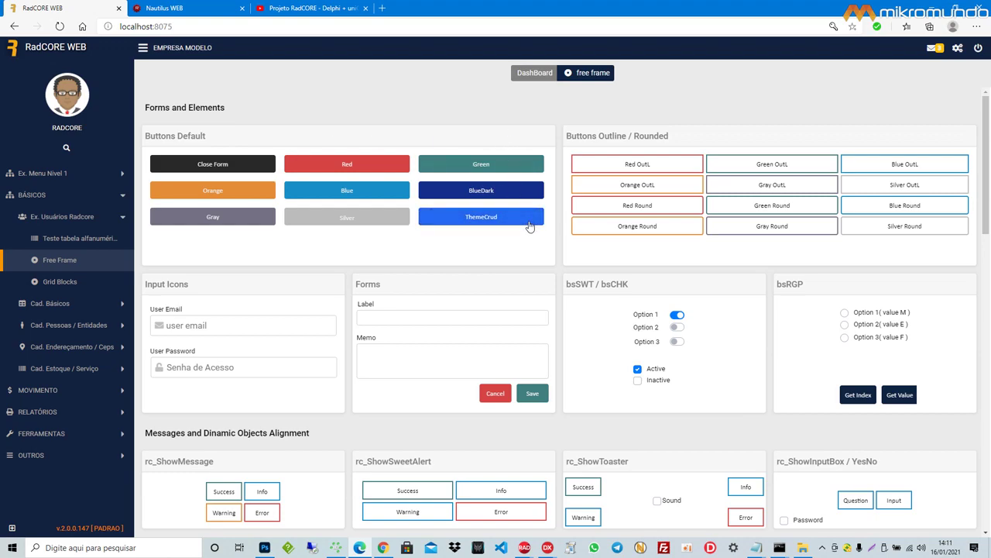
Step: Preview the Free Frame page in the iPhone 6/7/8 portrait layout and scroll through it
key("F12")
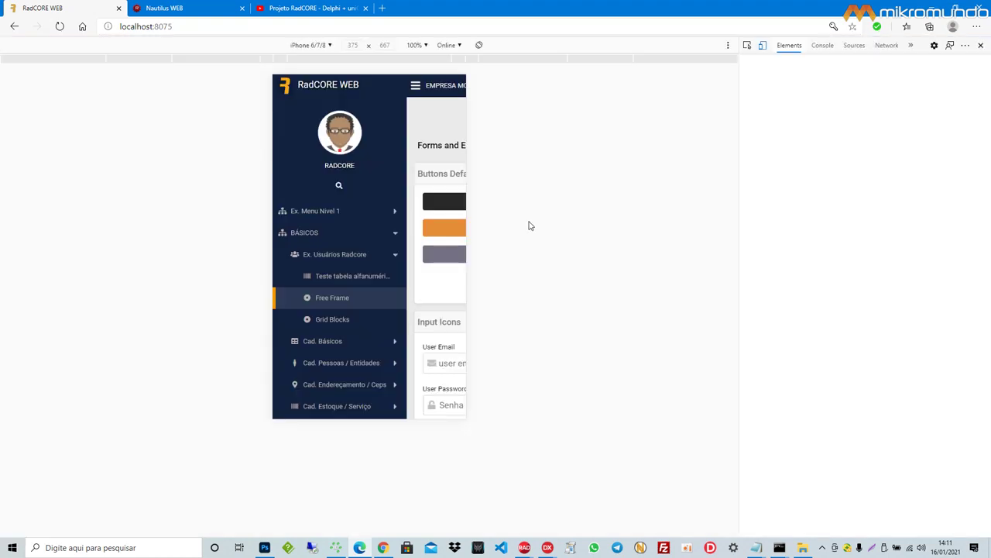
scroll(414, 248, "down", 5)
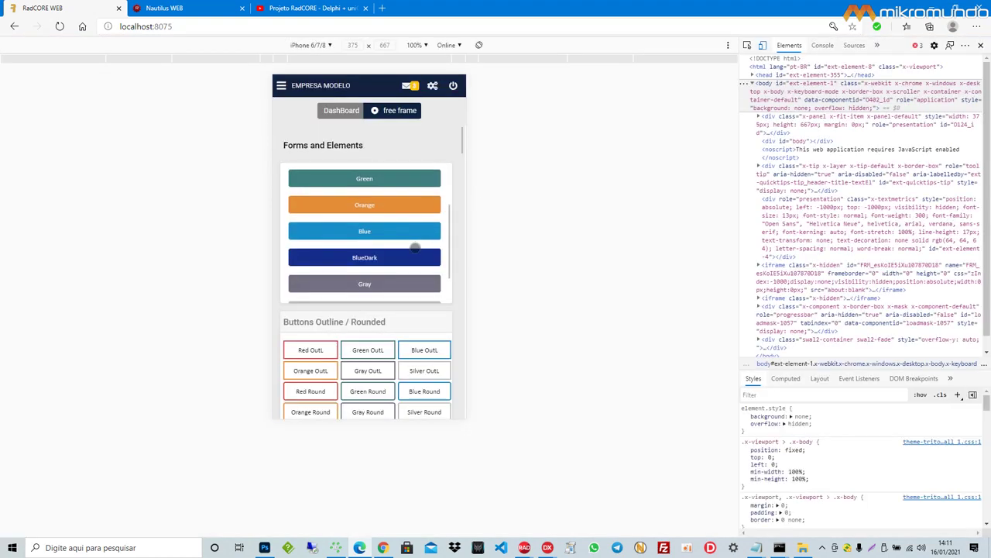
scroll(452, 321, "down", 10)
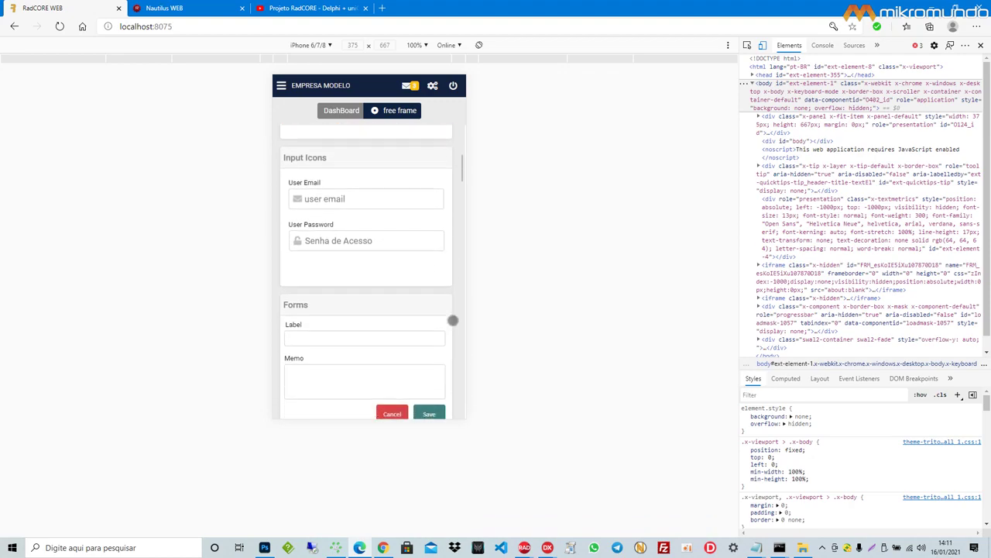
scroll(453, 320, "down", 10)
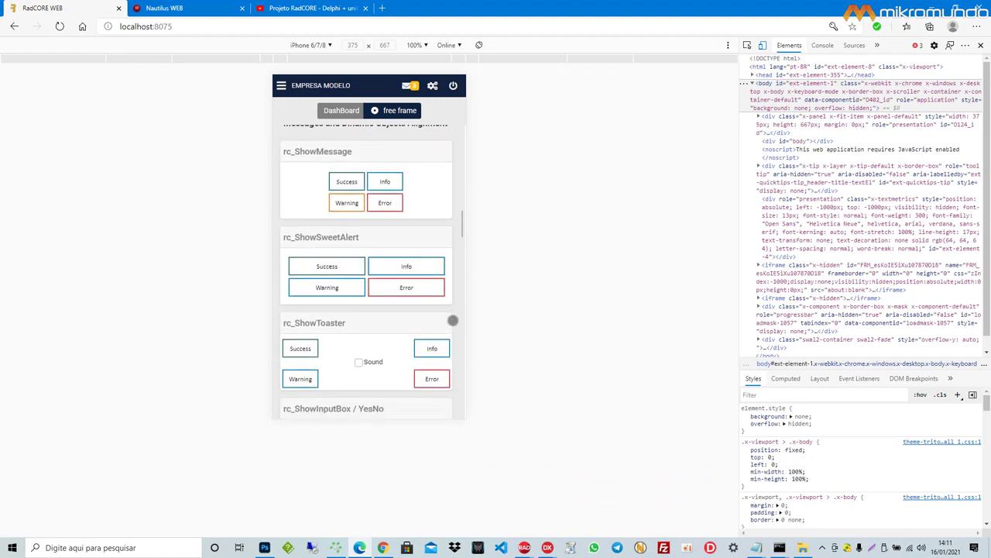
scroll(453, 320, "up", 10)
Step: Rotate the phone preview to landscape, scroll it, then close DevTools for the desktop layout
left_click(479, 45)
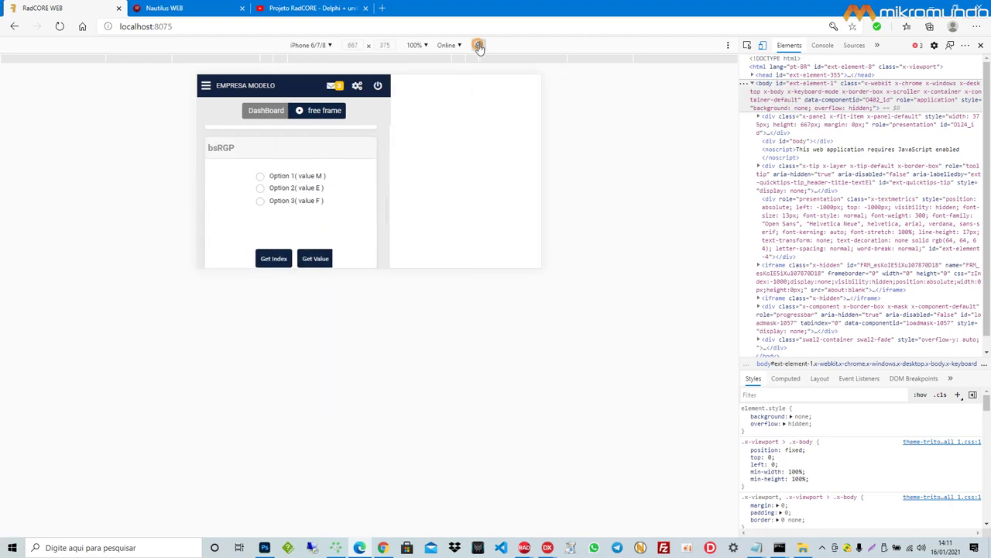
scroll(515, 221, "up", 10)
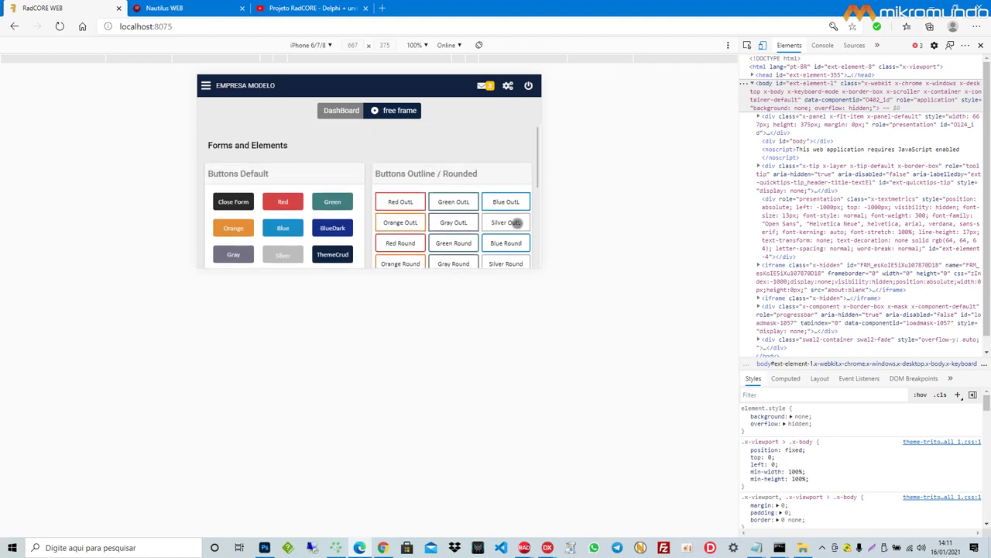
scroll(507, 185, "down", 5)
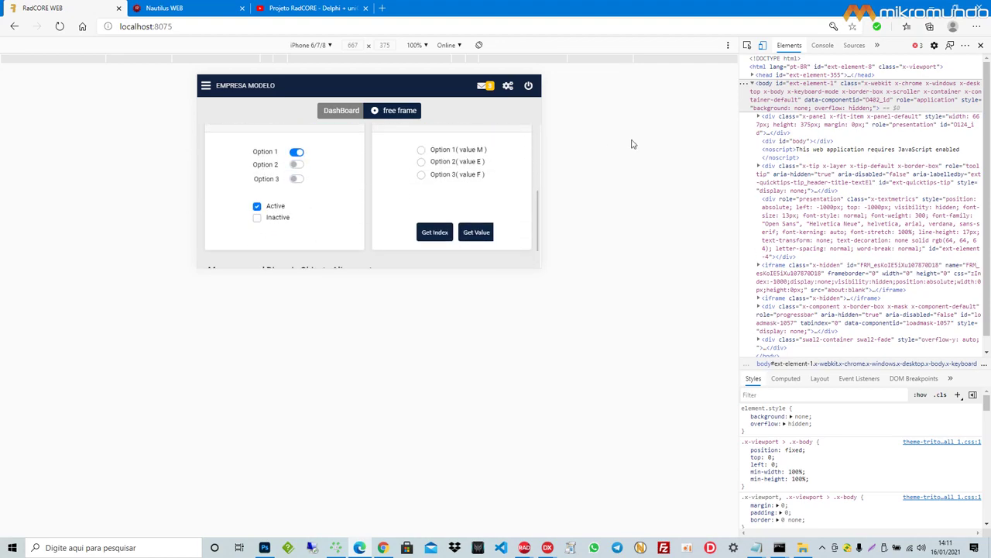
key("F12")
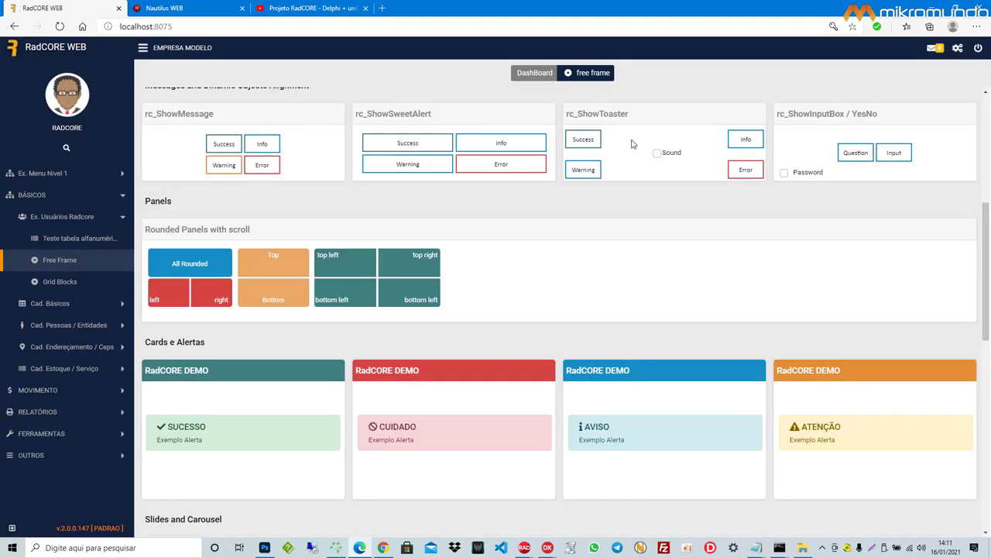
scroll(627, 240, "up", 5)
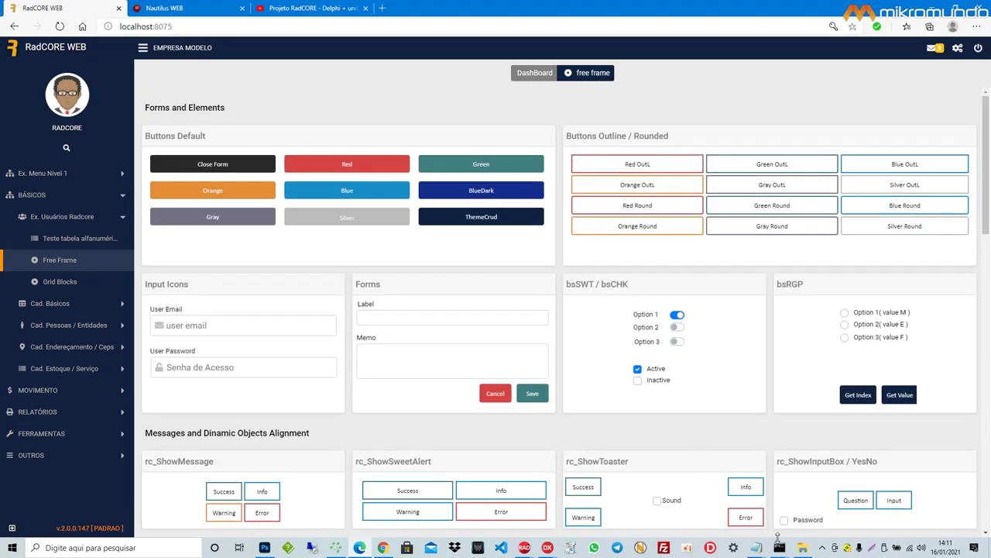
Step: Highlight frmGridBlock in the Portuguese and English Notepad notes, then bring the browser back
left_click(755, 548)
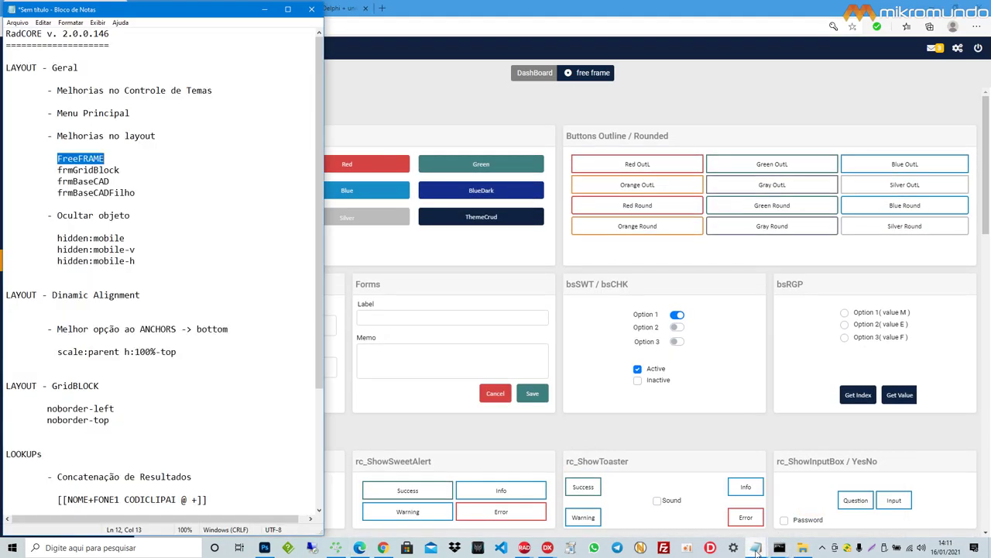
mouse_move(756, 549)
left_click(856, 500)
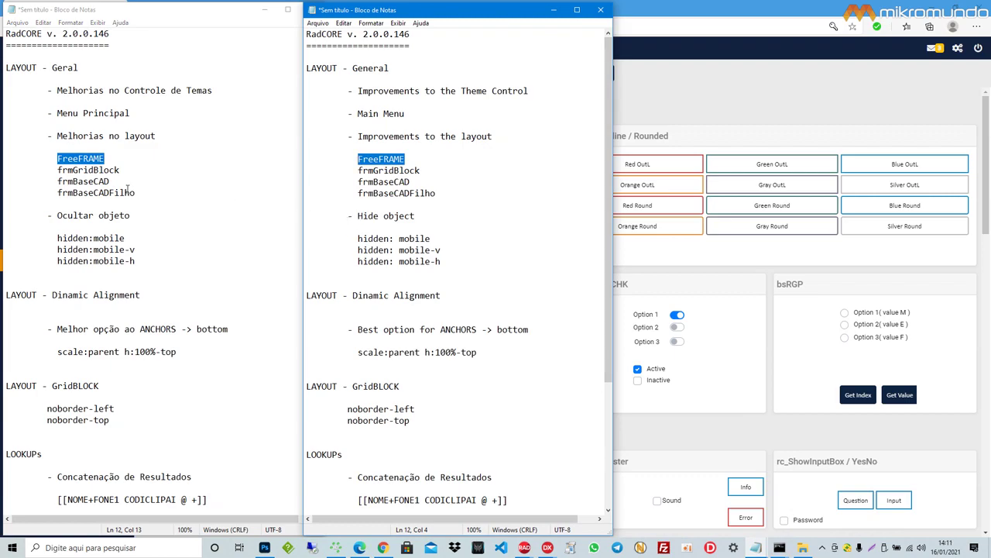
double_click(109, 172)
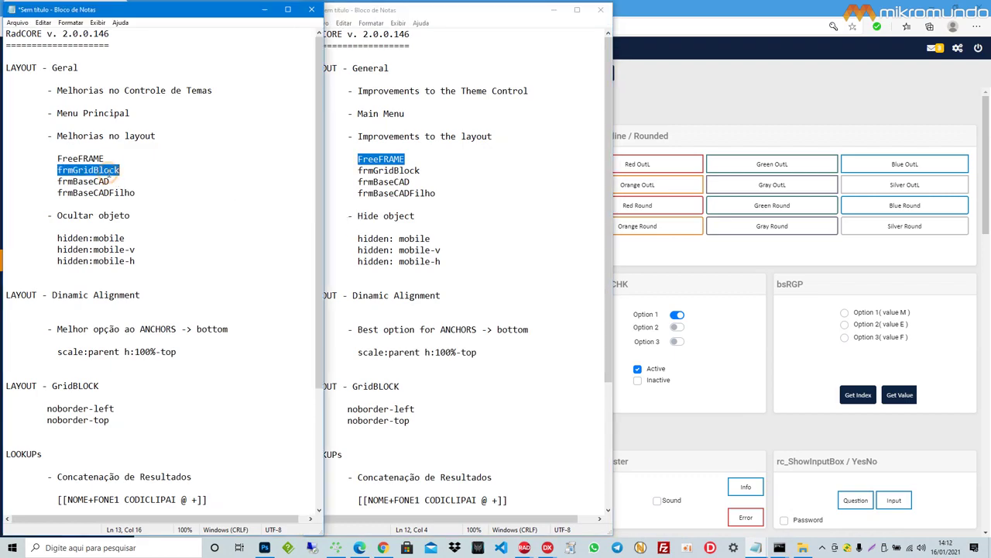
left_click(341, 162)
double_click(387, 170)
left_click(726, 281)
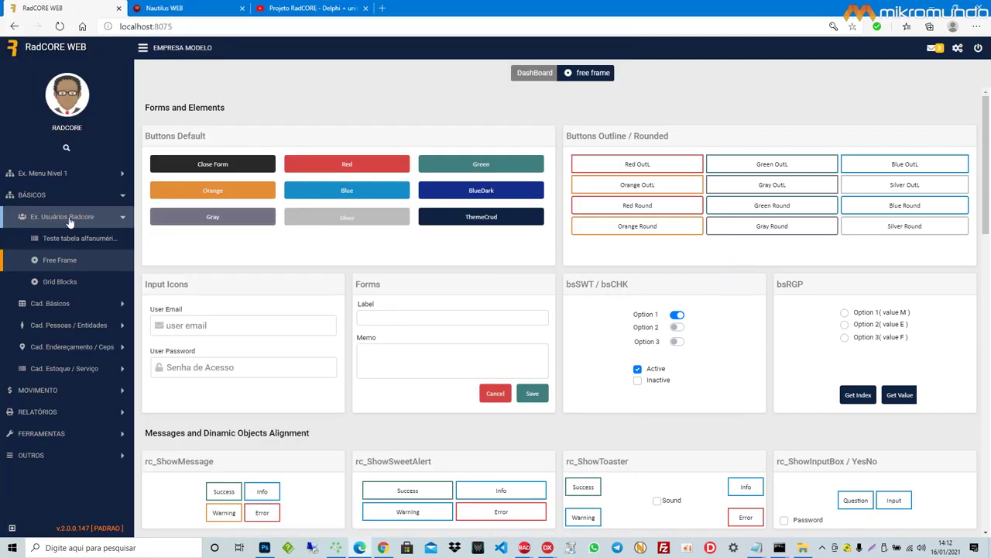
Step: Open the Grid Blocks demo on Tab 1, glancing at the Free Frame and Dashboard tabs
left_click(61, 283)
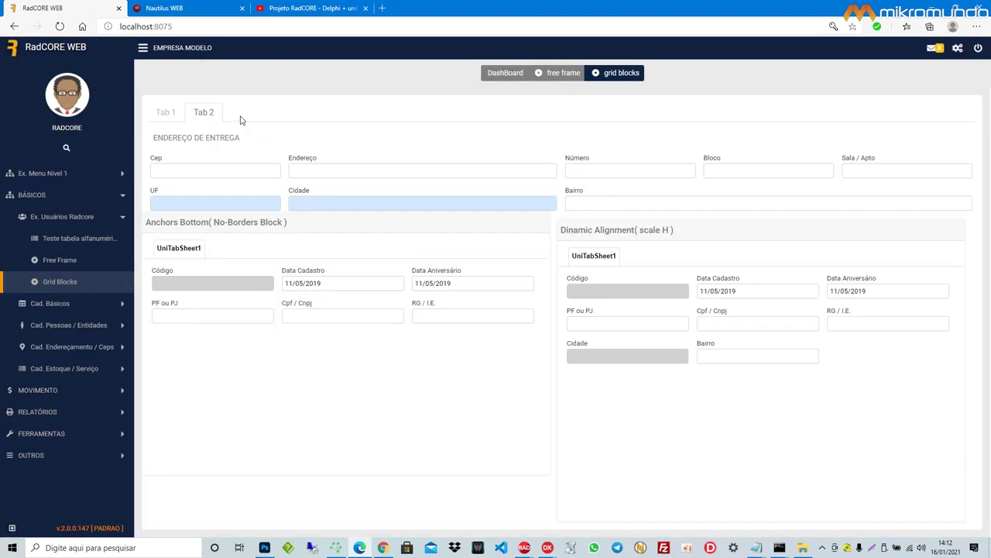
left_click(176, 112)
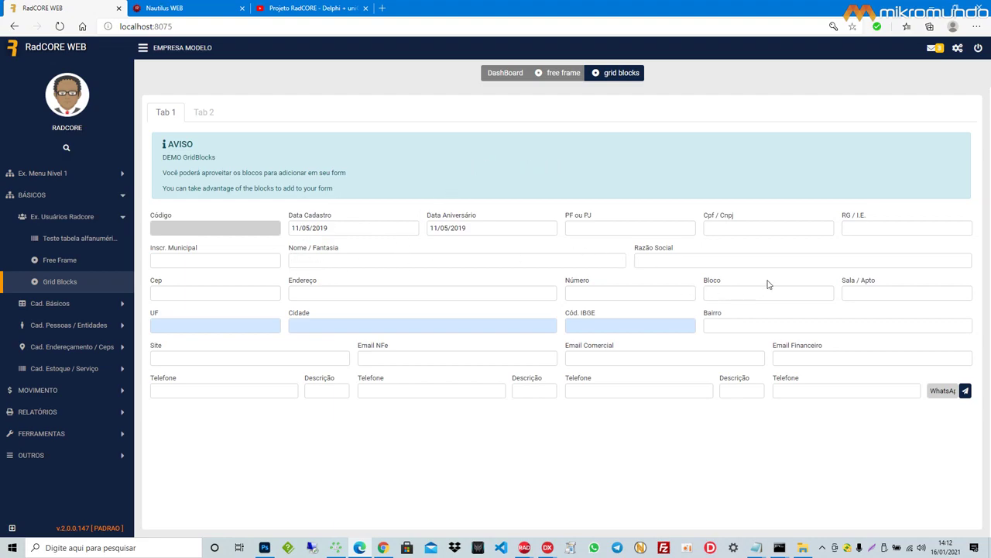
left_click(562, 73)
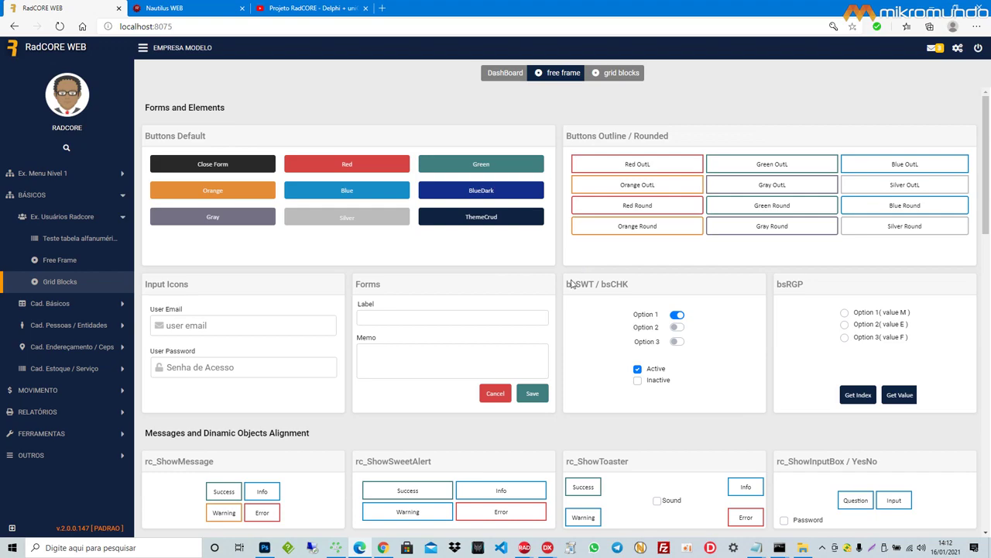
left_click(505, 74)
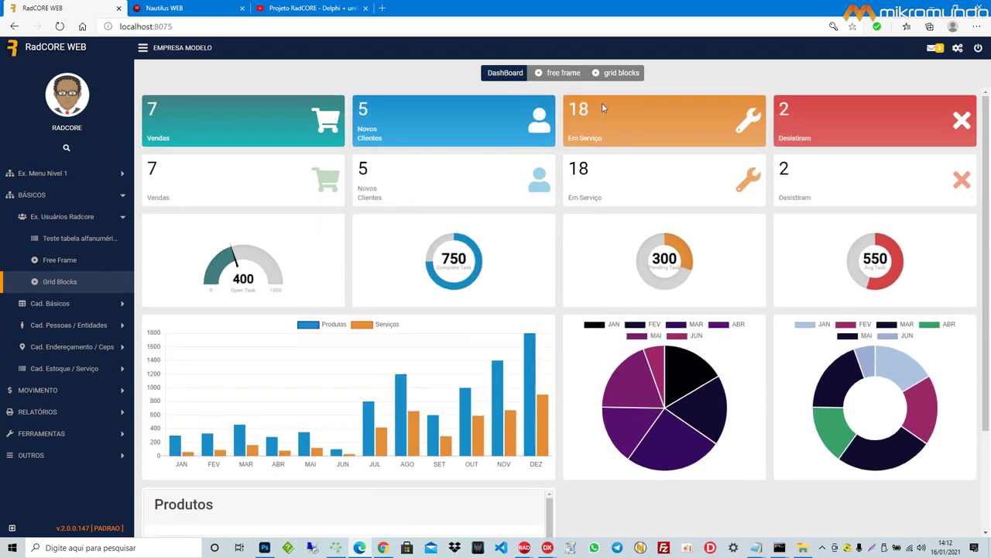
left_click(620, 76)
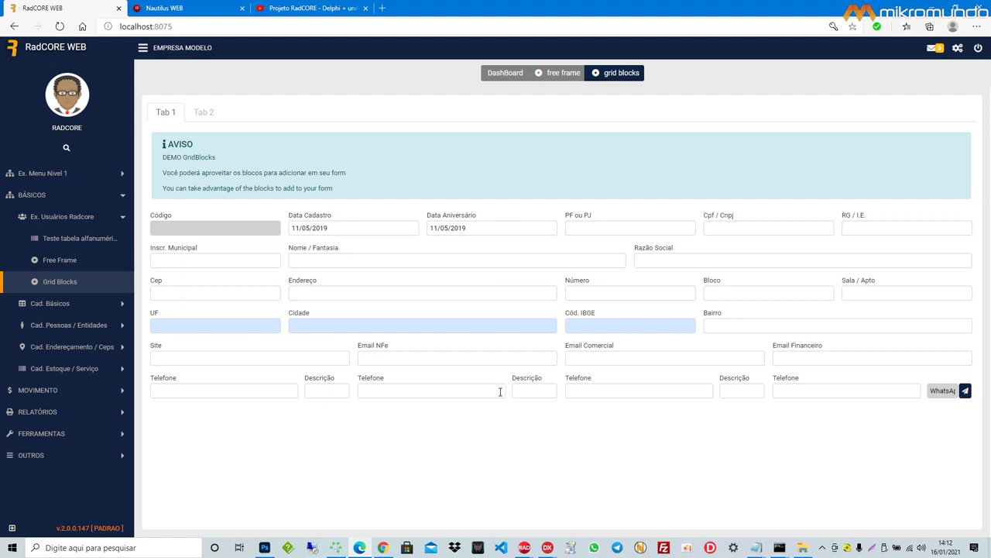
Step: Toggle the Grid Blocks form between Tab 2 and Tab 1, ending on Tab 1
left_click(206, 113)
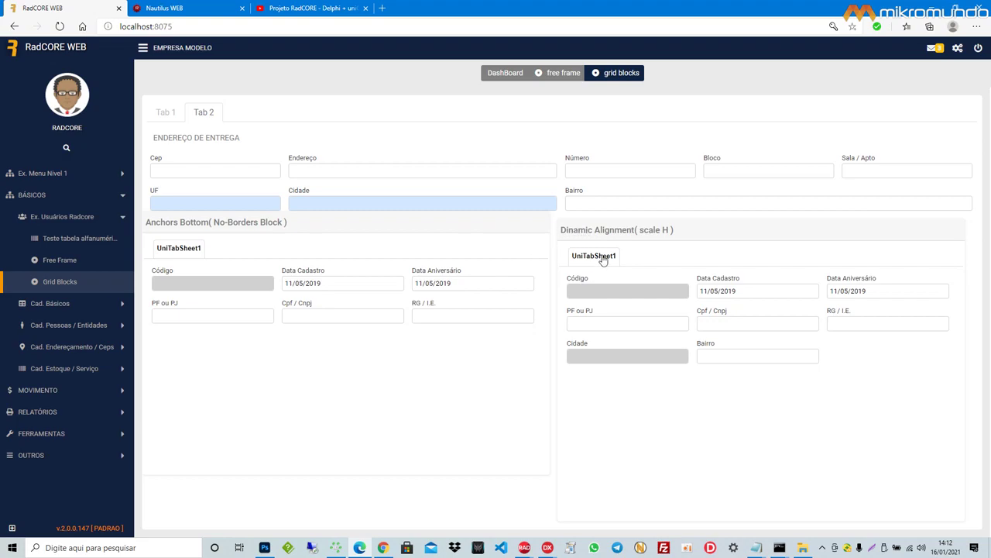
left_click(166, 114)
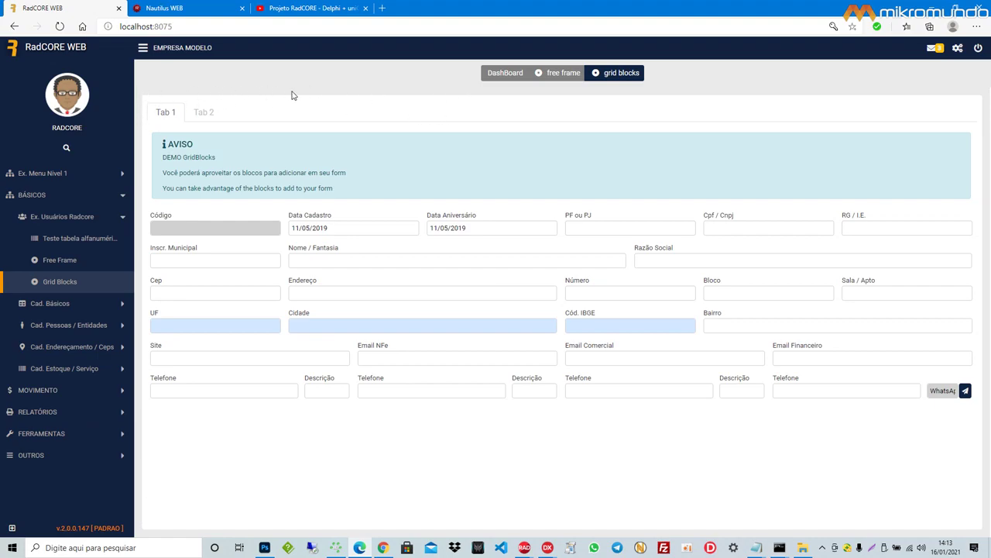
left_click(212, 114)
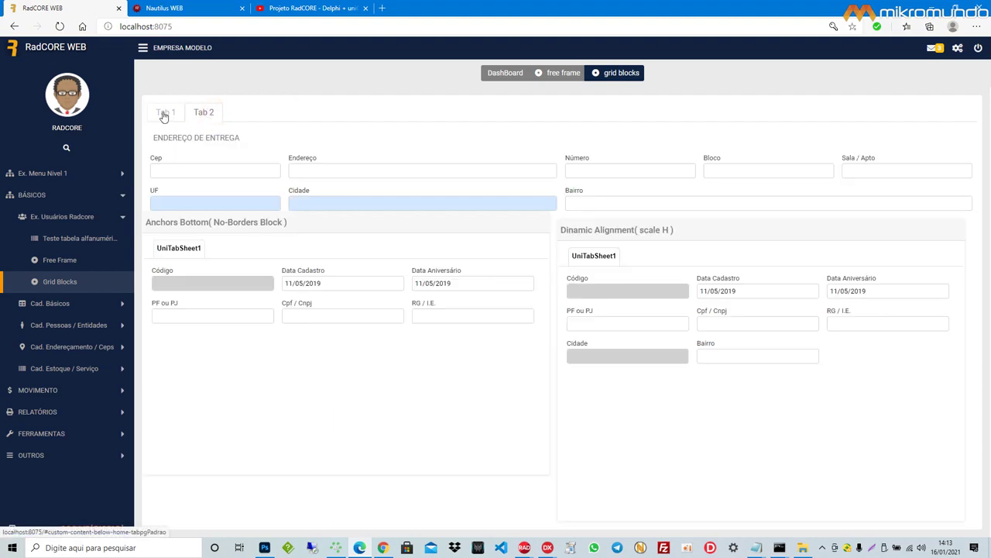
left_click(164, 115)
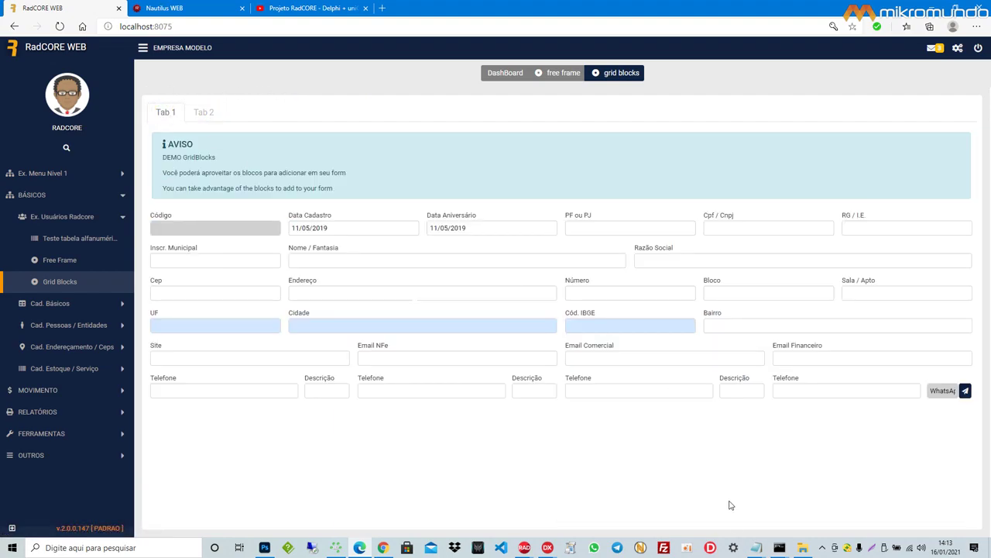
Step: Highlight frmBaseCAD in the Portuguese and English Notepad notes, then bring RadCORE WEB forward
mouse_move(757, 551)
left_click(817, 502)
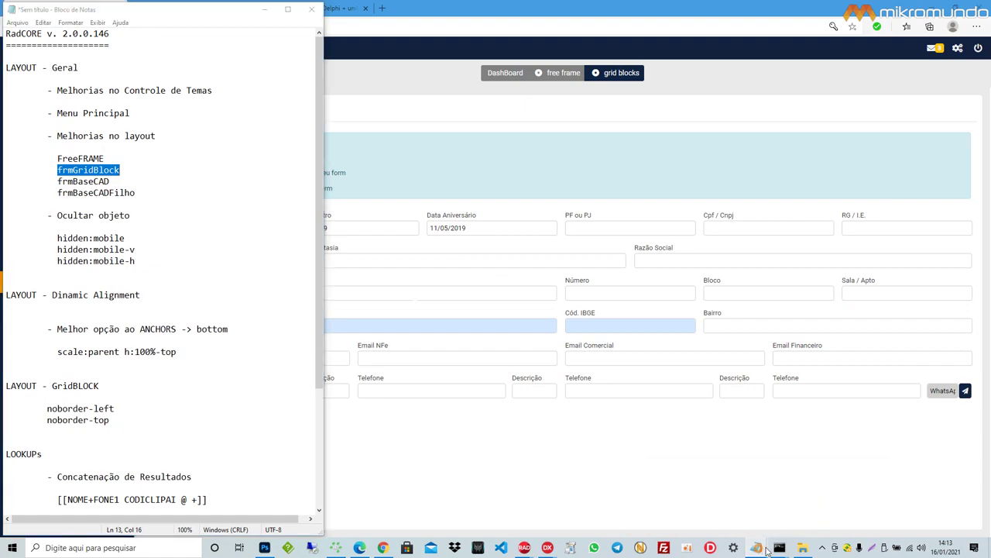
left_click(870, 513)
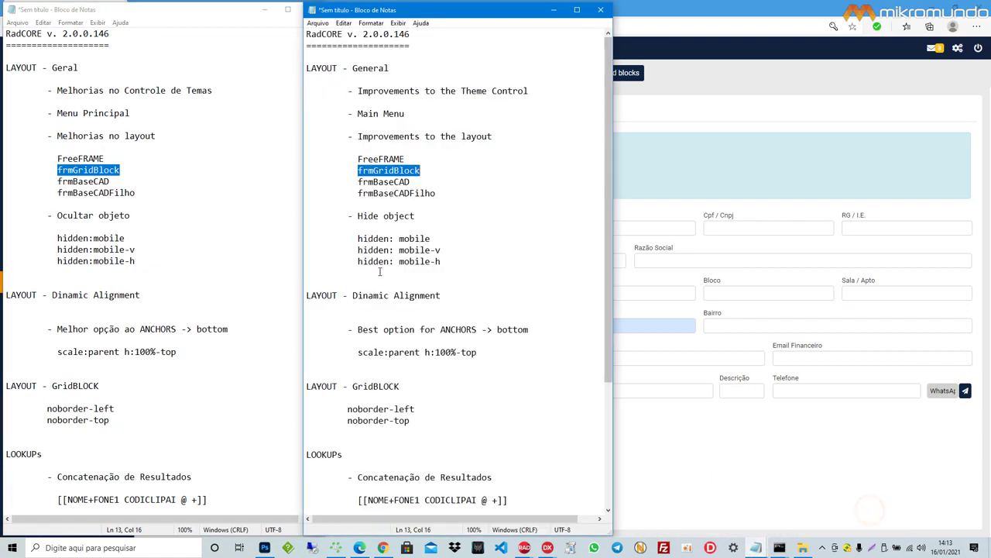
double_click(88, 181)
double_click(115, 193)
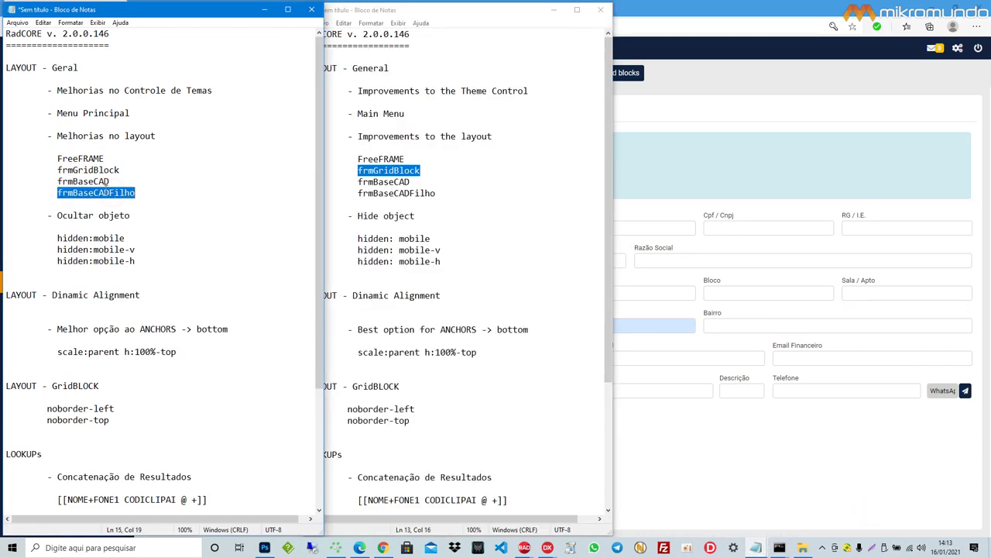
double_click(101, 181)
left_click(387, 185)
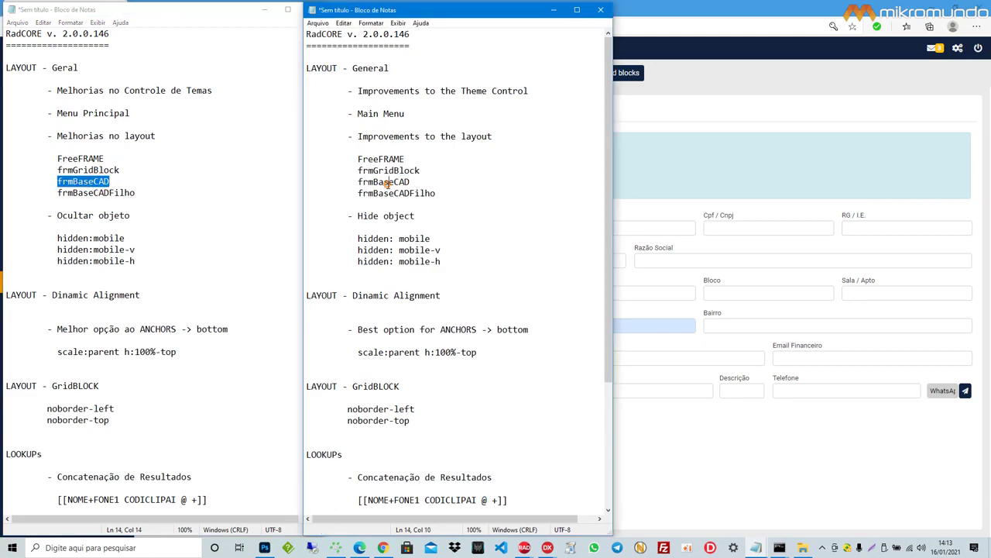
double_click(385, 182)
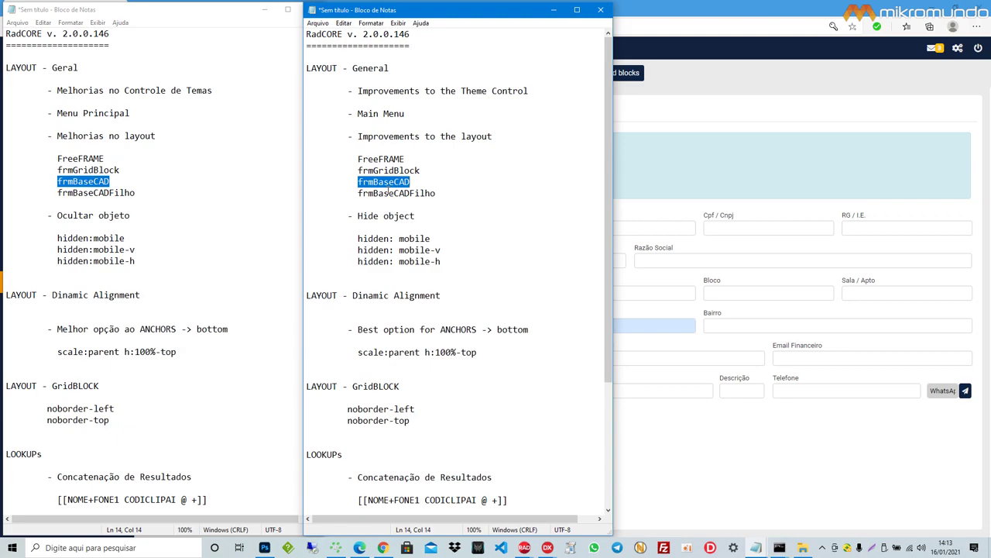
left_click(685, 408)
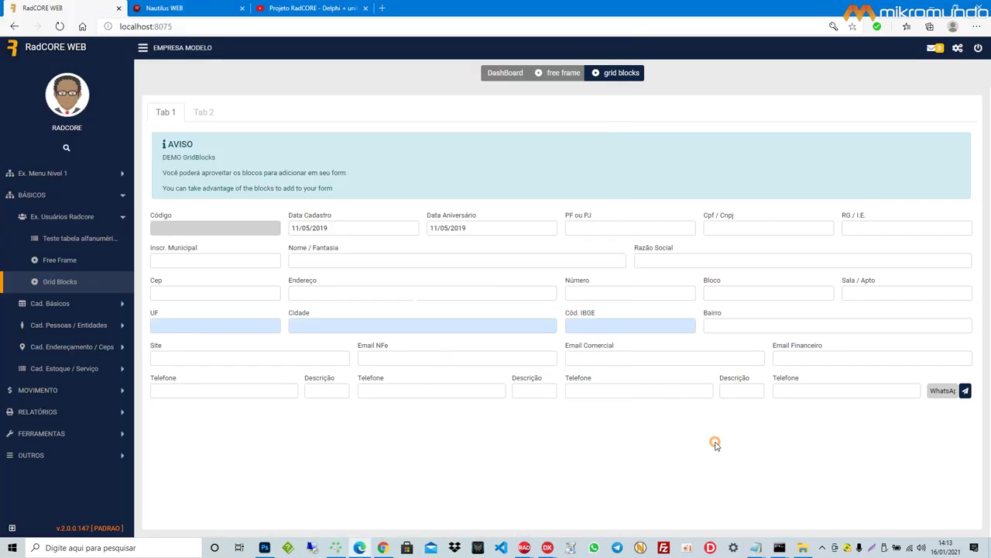
Step: Expand BÁSICOS and Cad. Pessoas / Entidades, open Clientes, and select the MG VAREJO row
left_click(70, 304)
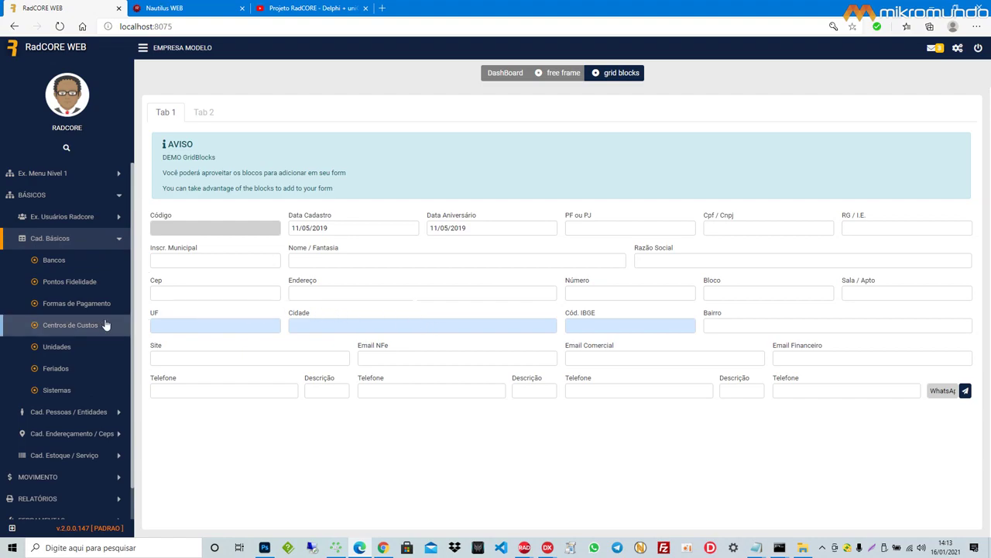
left_click(83, 412)
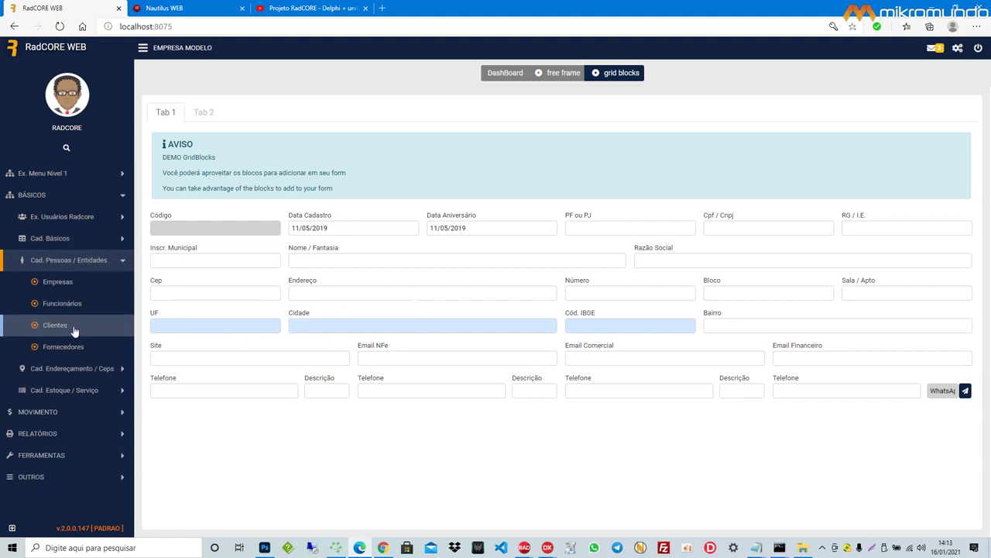
left_click(72, 326)
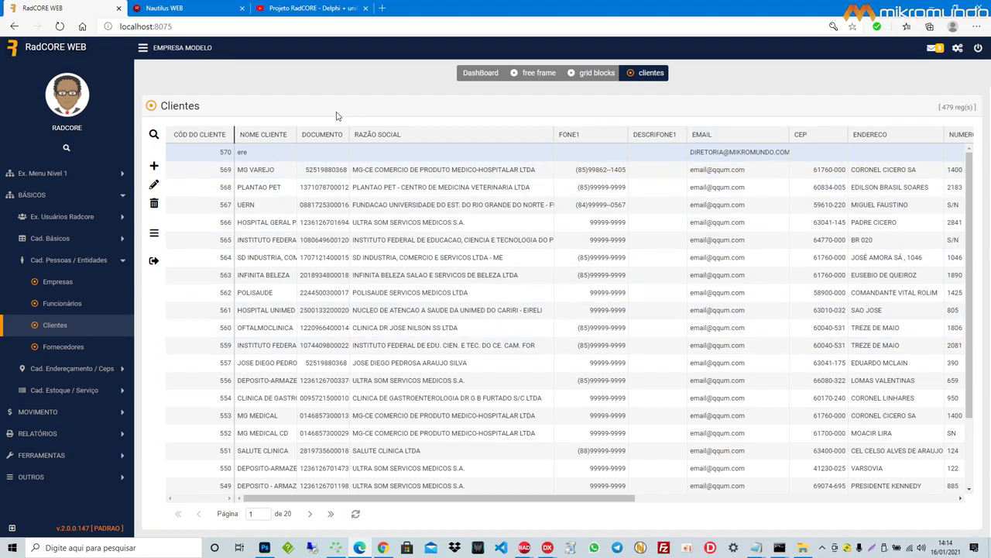
left_click(256, 169)
Step: Open MG VAREJO's client record, then return to the refreshed Clientes search list
double_click(256, 169)
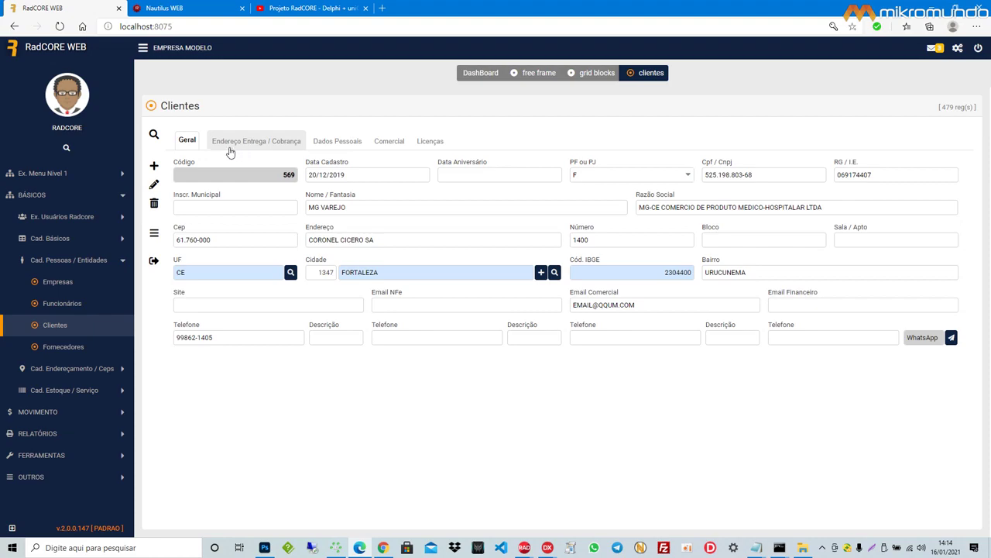
left_click(154, 134)
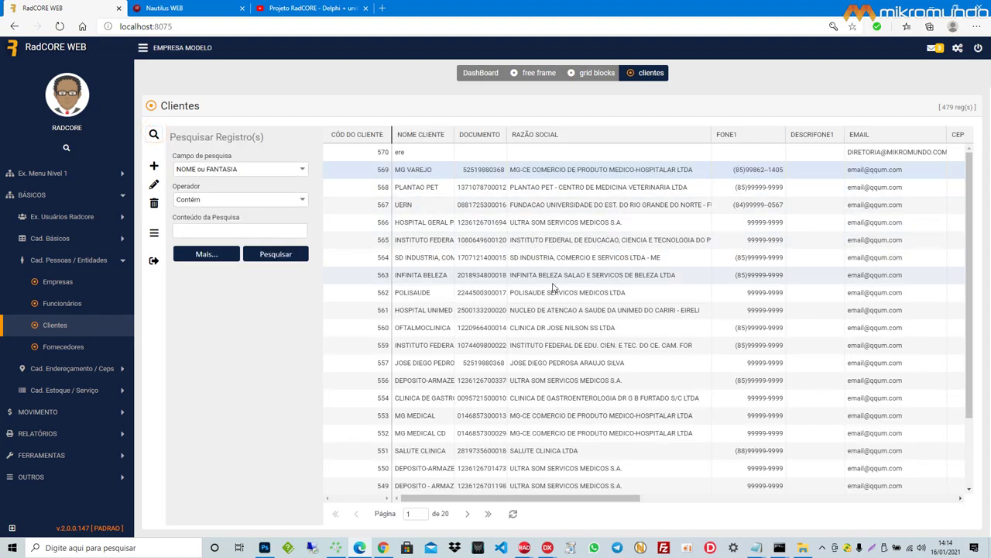
left_click(515, 518)
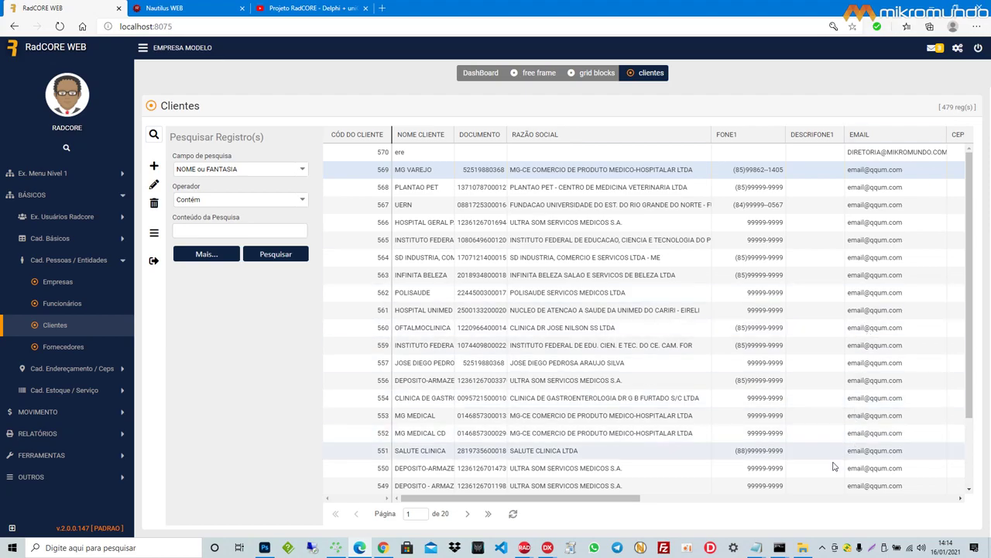
Step: Highlight frmBaseCADFilho in the Portuguese changelog, then return to the Clientes list
mouse_move(755, 550)
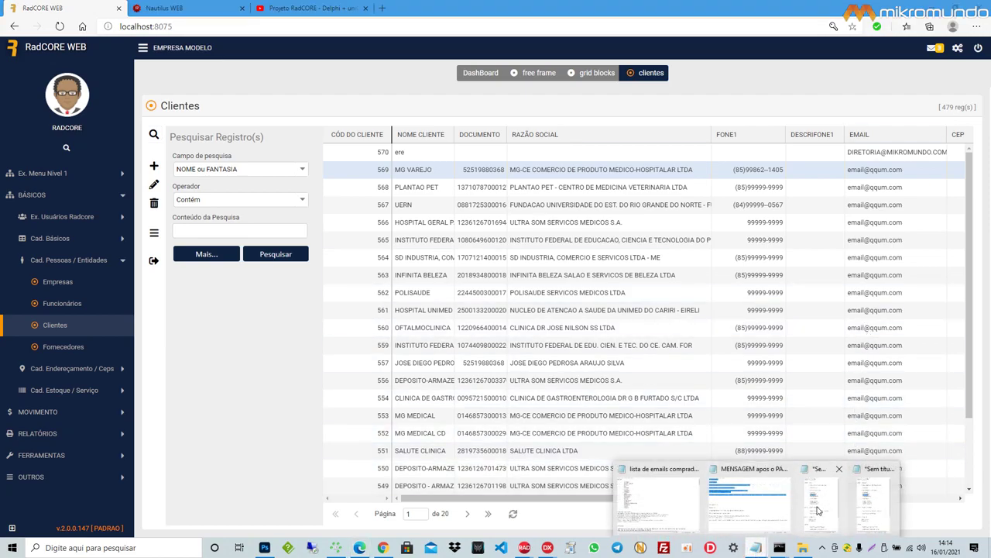
left_click(798, 509)
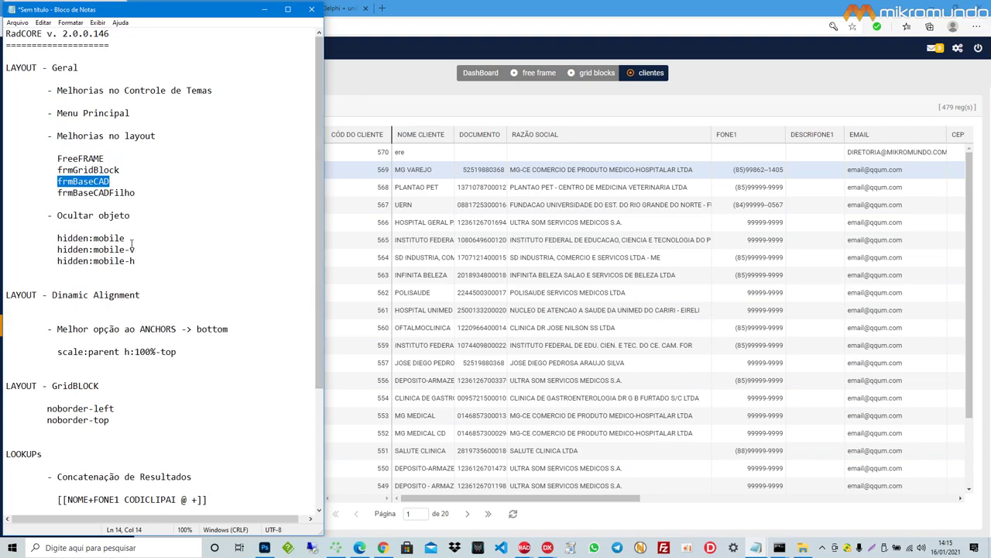
left_click(83, 180)
double_click(84, 180)
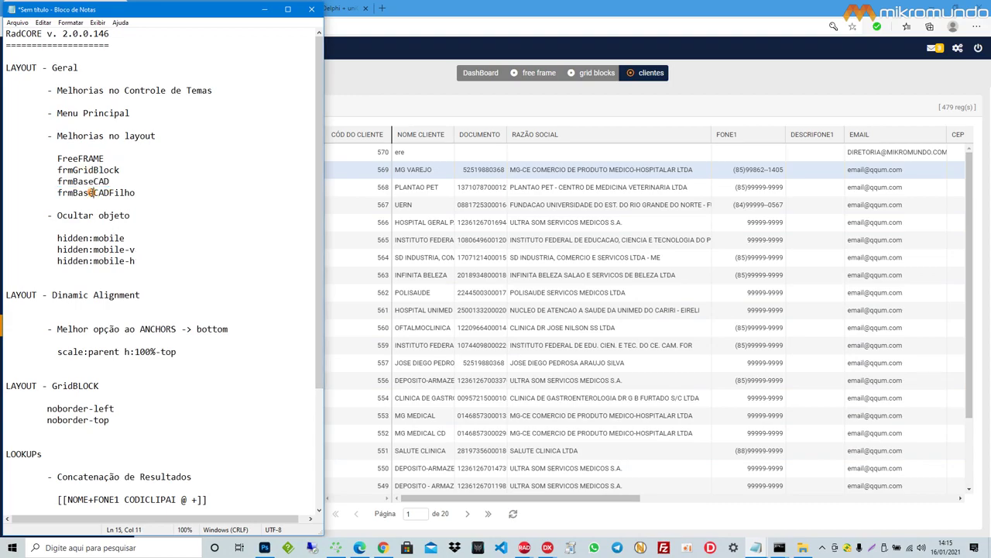
double_click(89, 193)
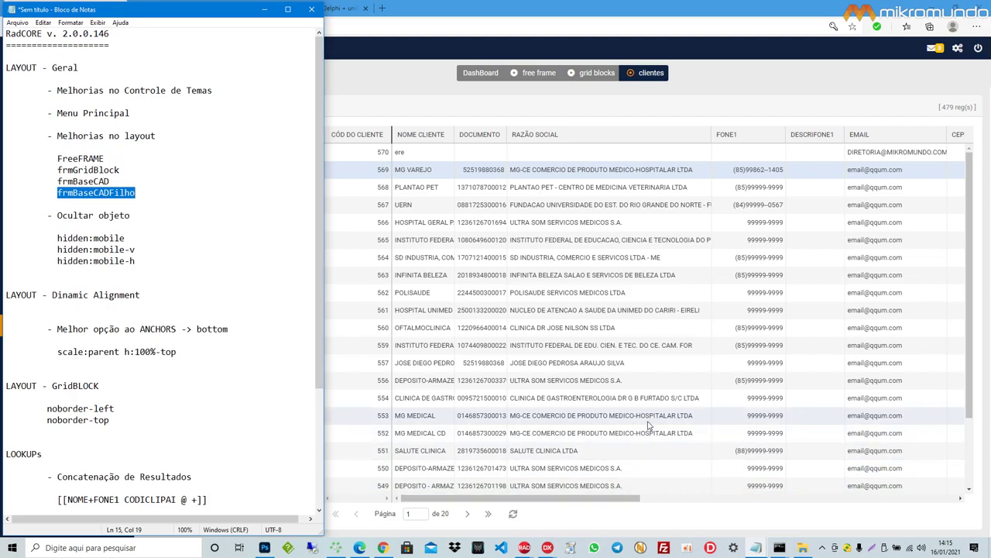
left_click(653, 371)
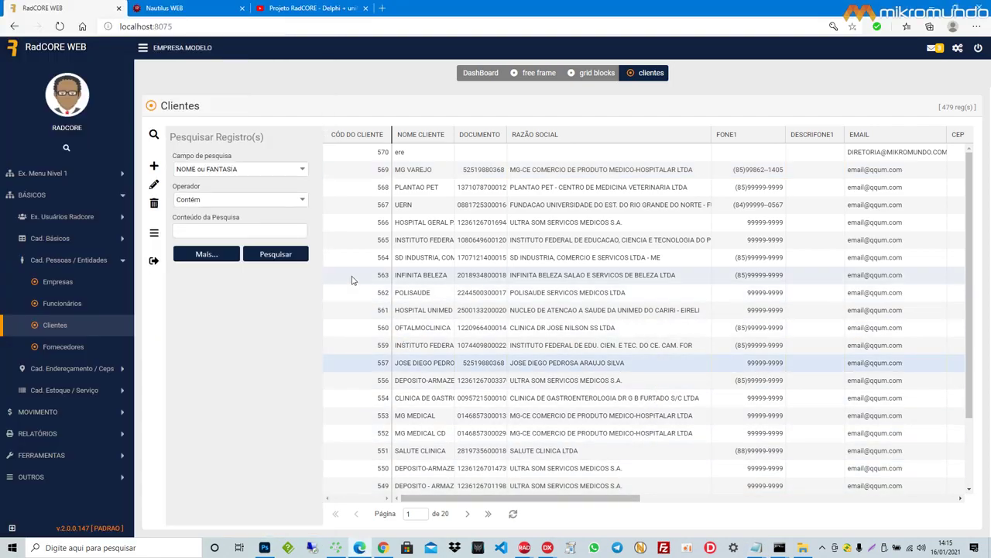
left_click(154, 234)
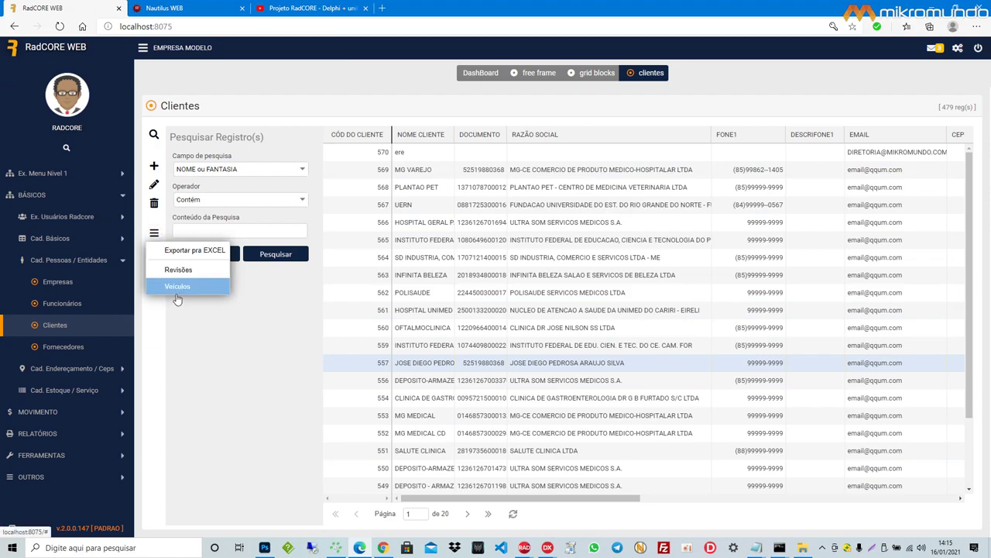
left_click(187, 271)
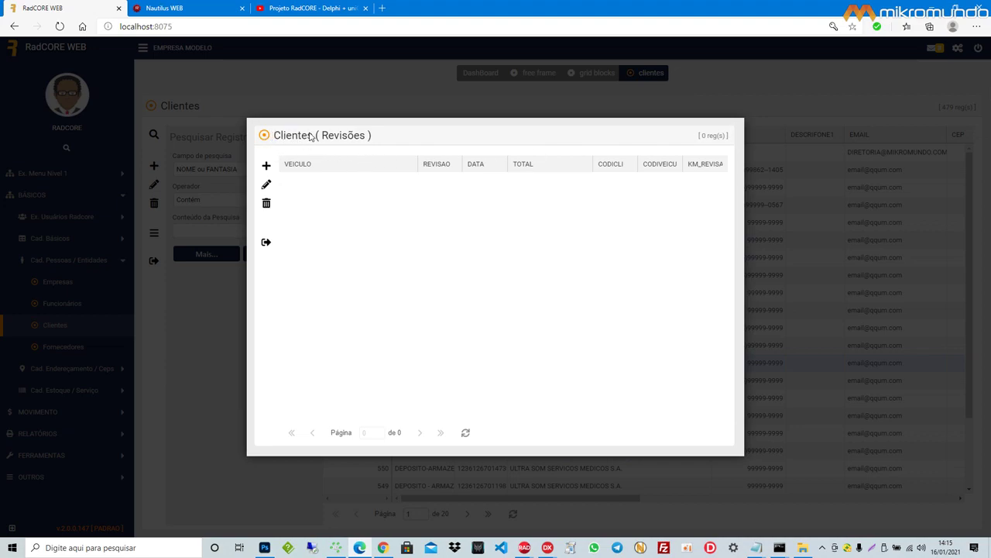
left_click(267, 166)
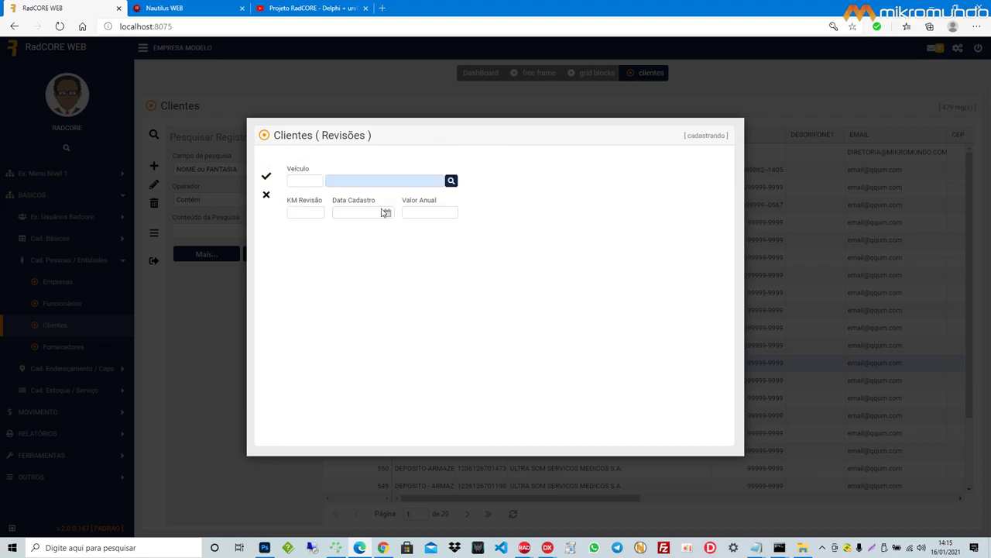
left_click(266, 195)
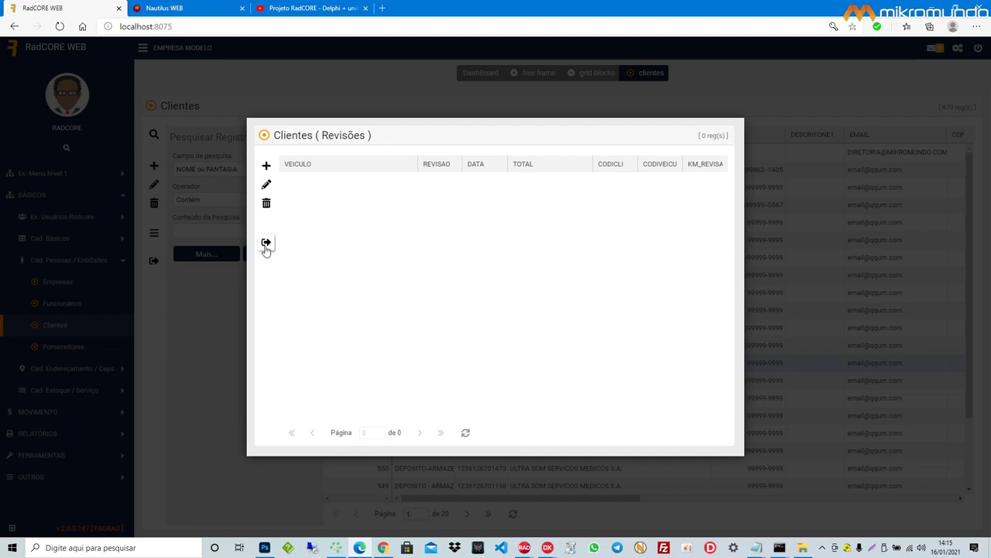
left_click(266, 245)
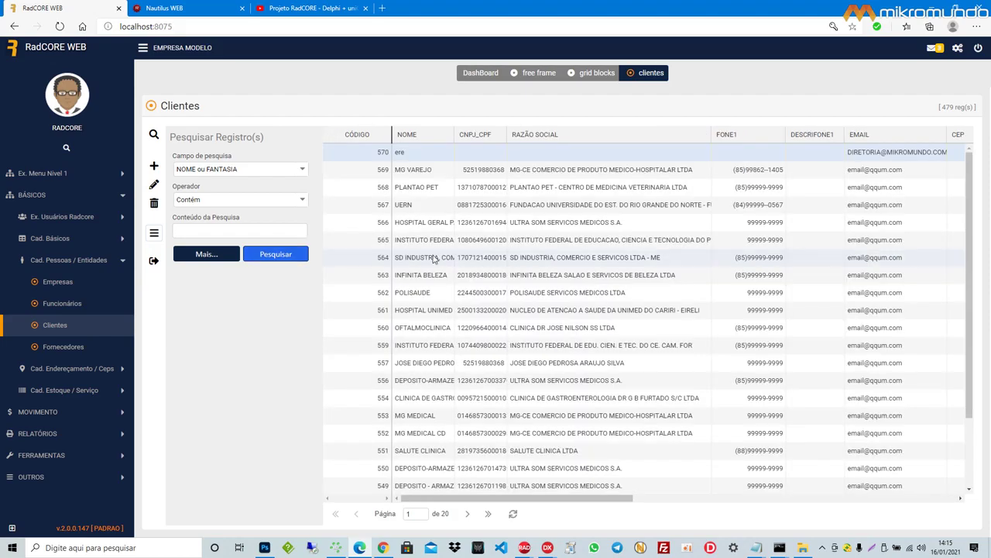
Step: Select '- Ocultar objeto' and '- Hide object' in the two Notepads, then bring DeepL forward
mouse_move(756, 546)
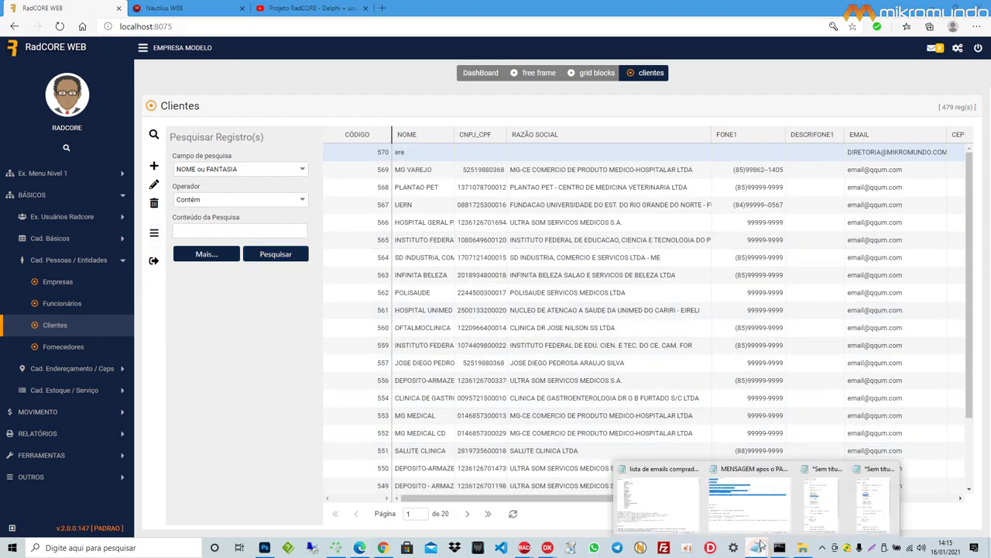
left_click(825, 510)
left_click(879, 500)
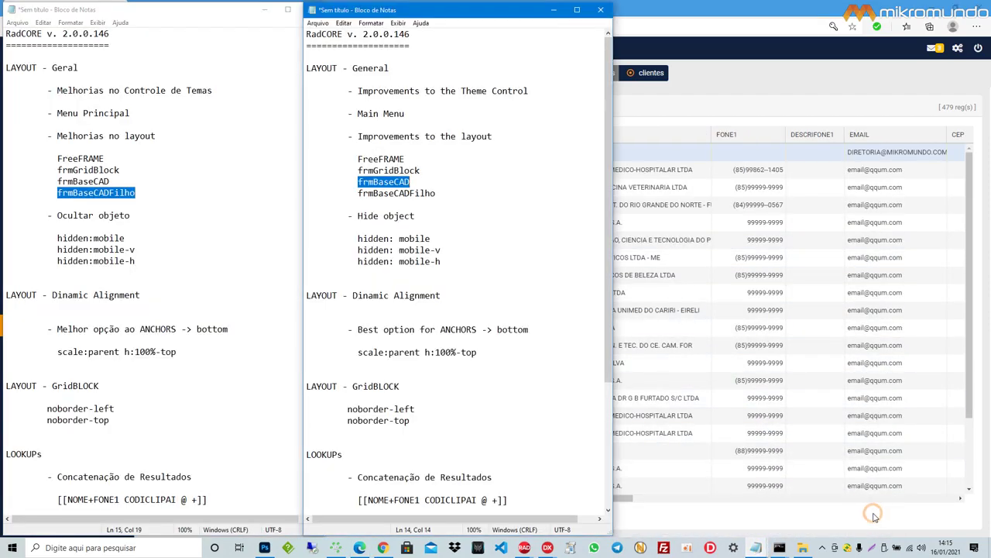
left_click_drag(142, 218, 48, 220)
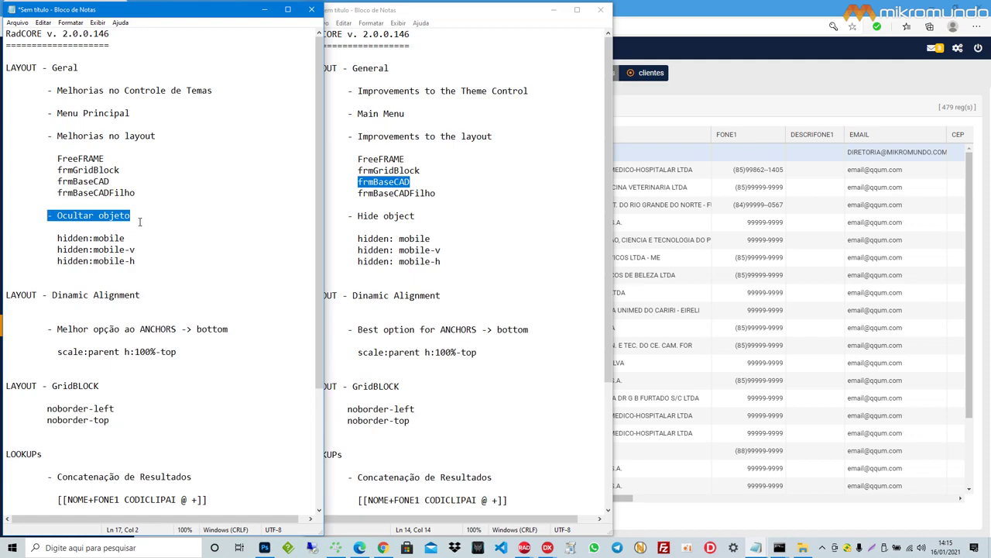
left_click_drag(425, 218, 348, 217)
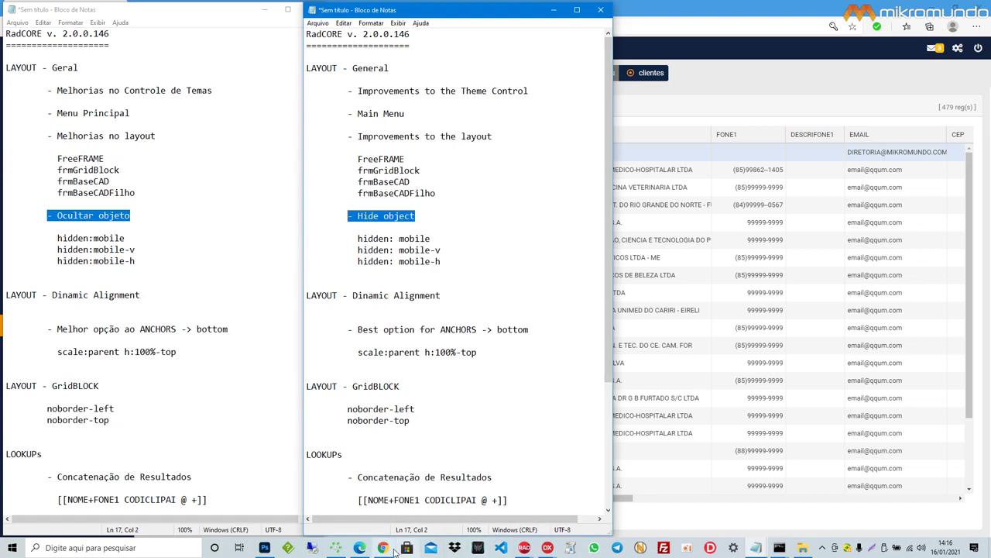
mouse_move(363, 548)
left_click(383, 491)
Step: Replace DeepL's source with 'O RadCORE utiliza-se da propriedade HINT para interpretar pseudo-comandos.'
left_click_drag(719, 335, 627, 169)
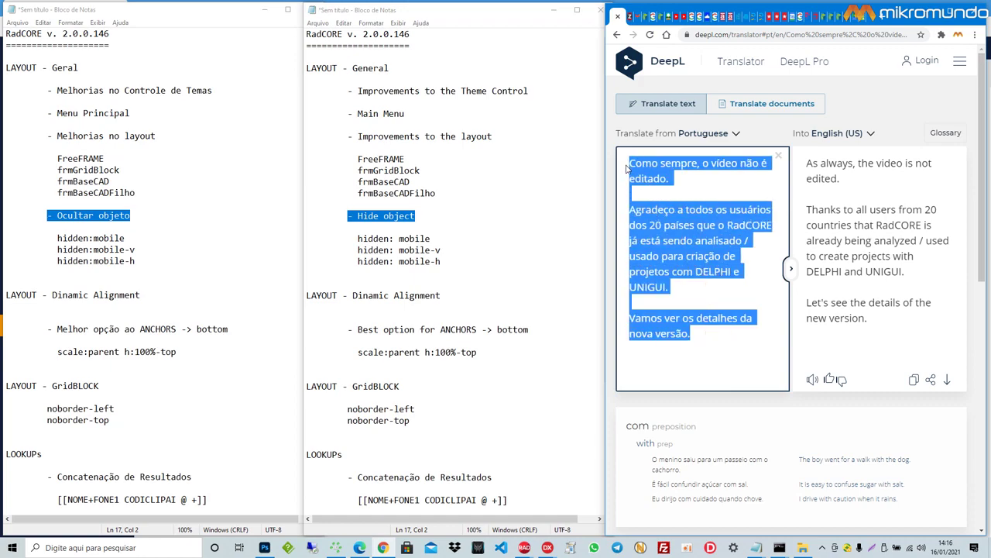
type("O RadcORE")
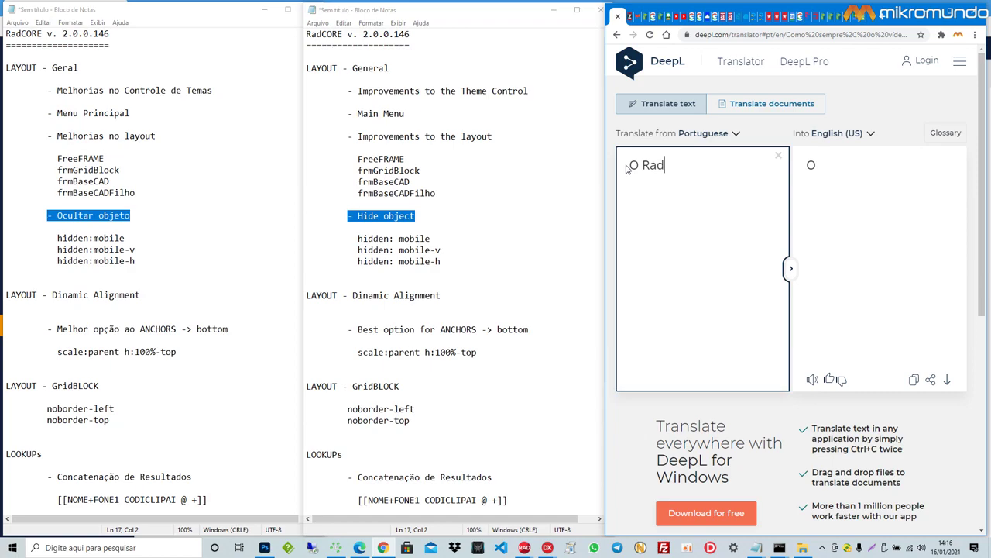
key("BackSpace")
key("BackSpace")
key("BackSpace")
key("BackSpace")
type("CO")
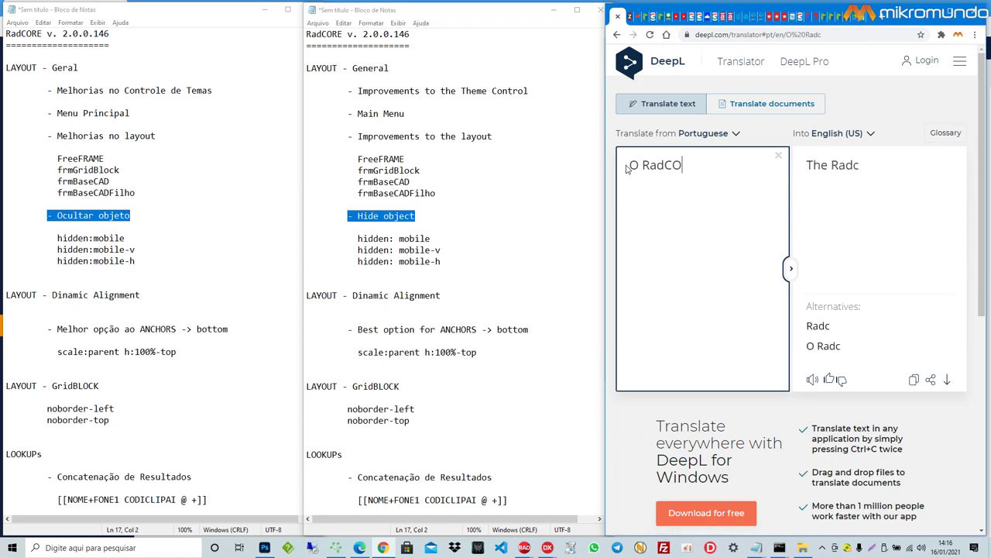
type("RE utiliza")
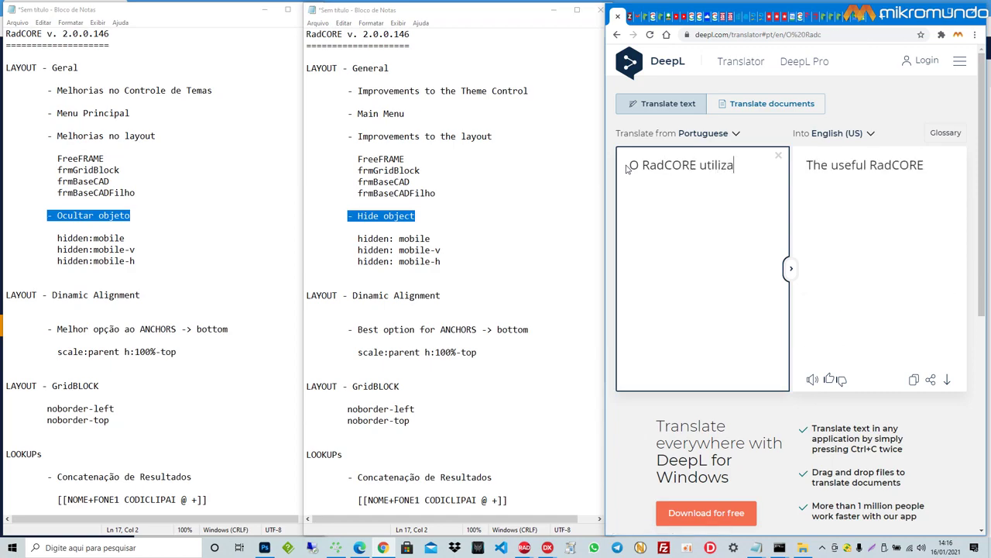
type("-se da p")
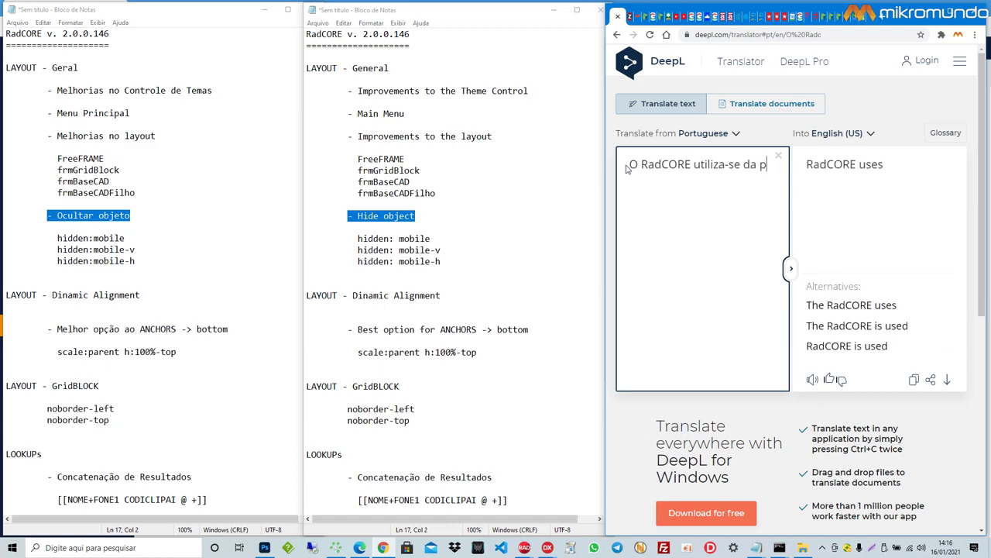
type("ropriedade HID")
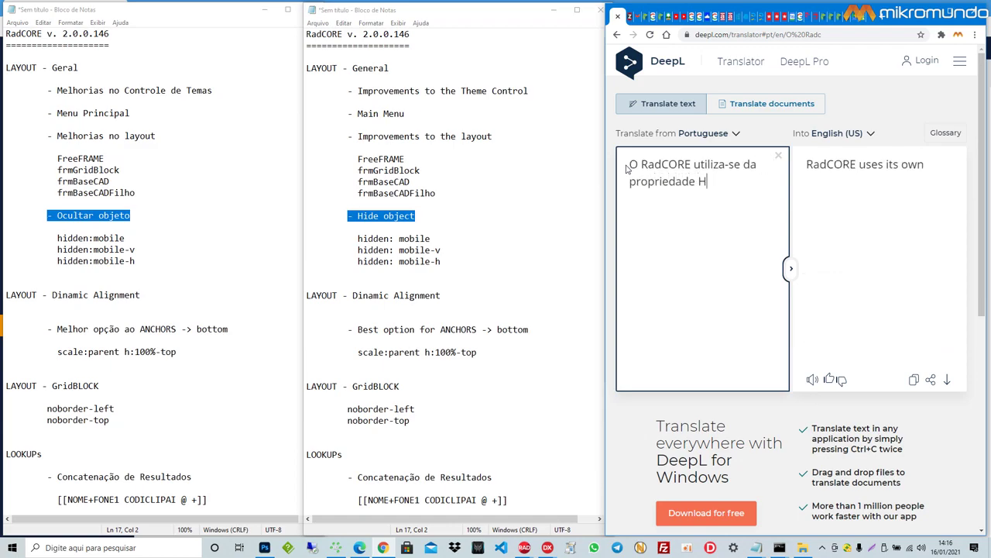
key("BackSpace")
type("T pa")
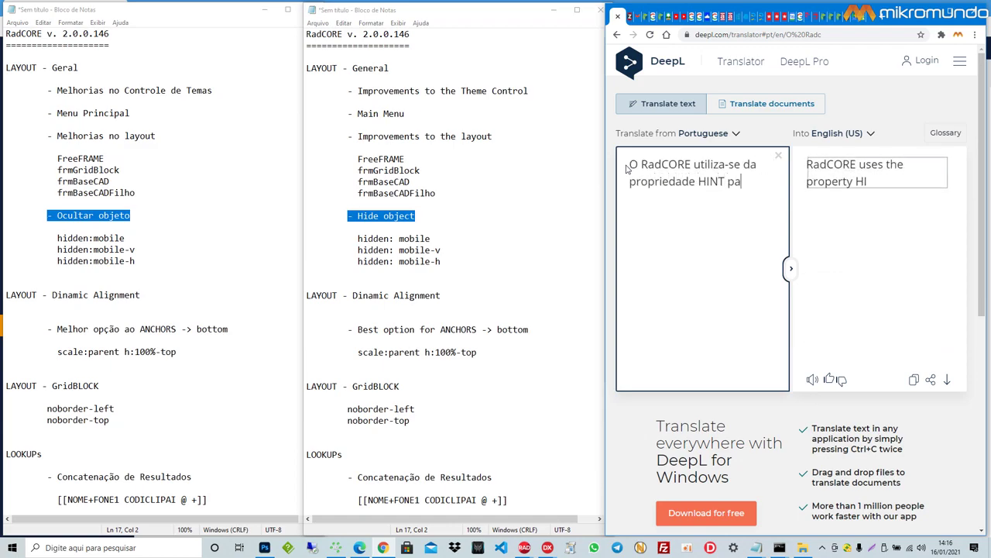
type("ra inter")
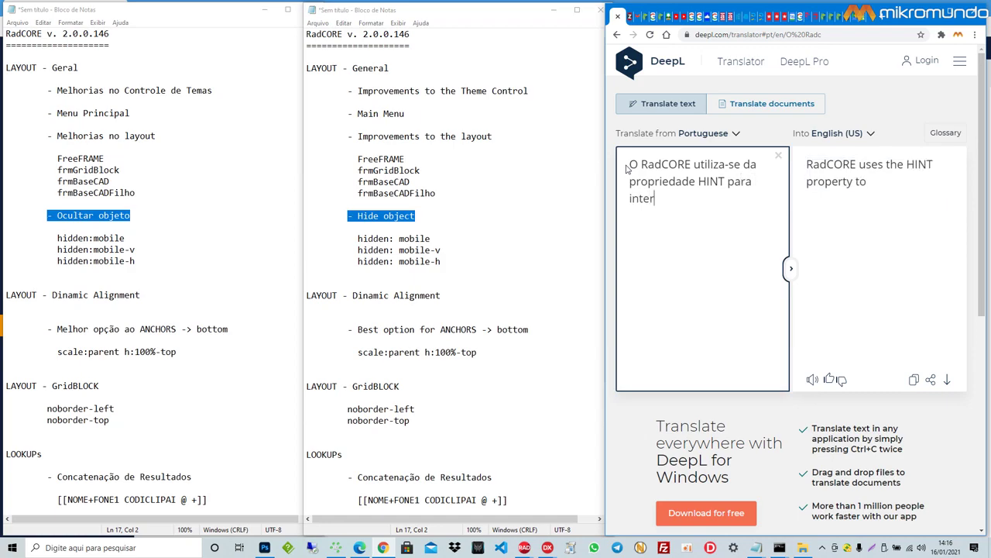
type("pretar ps")
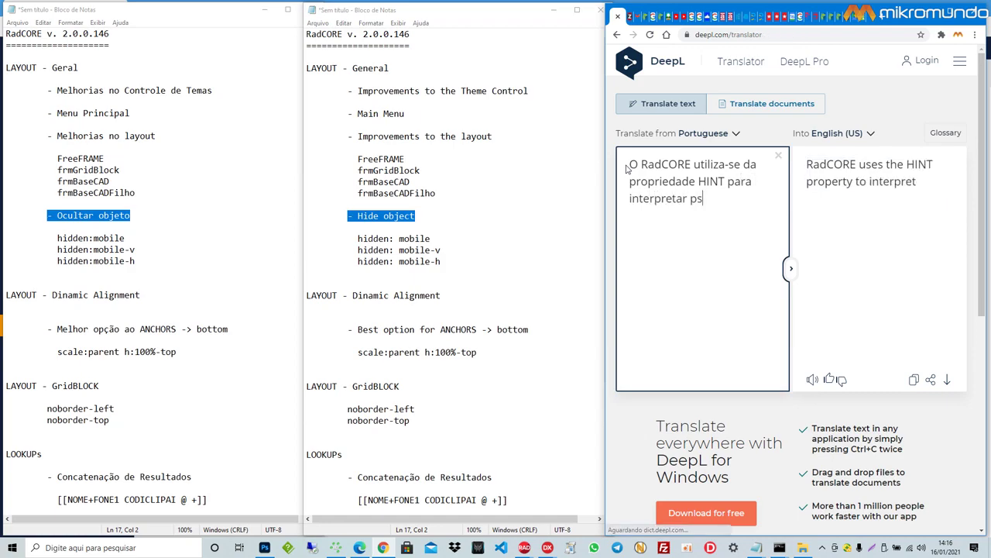
type("eudo-comandos.")
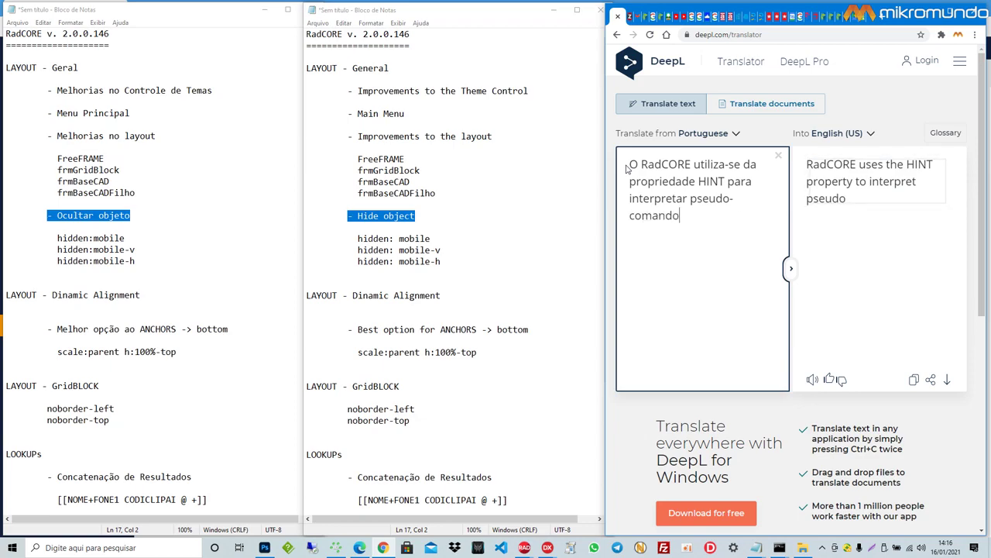
key("Return")
key("Return")
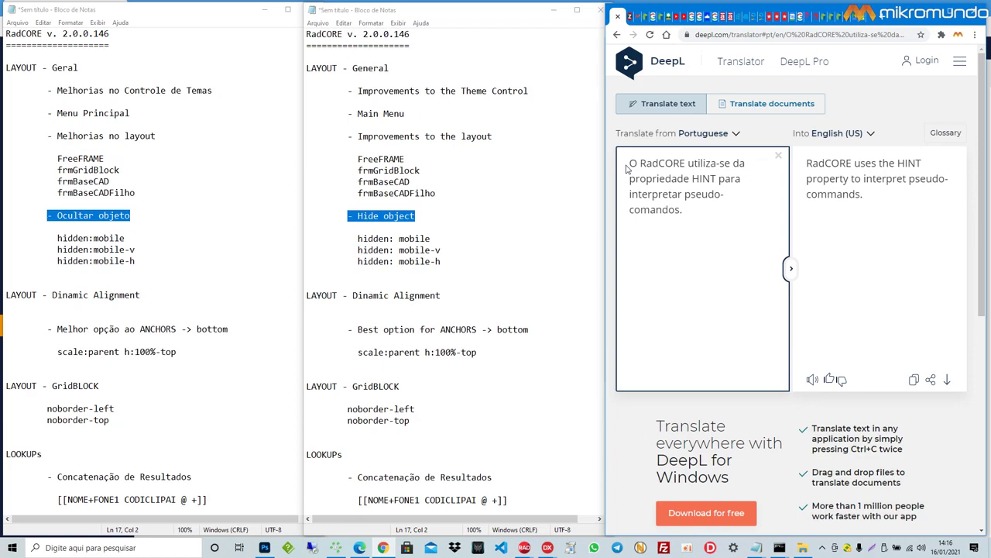
Step: Add 'atributo hidden' and 'para ocultar um objeto em tempo de execução dependendo…' to the source
type("atributo hiddne")
key("BackSpace")
key("BackSpace")
type("enn")
key("BackSpace")
key("BackSpace")
type("n")
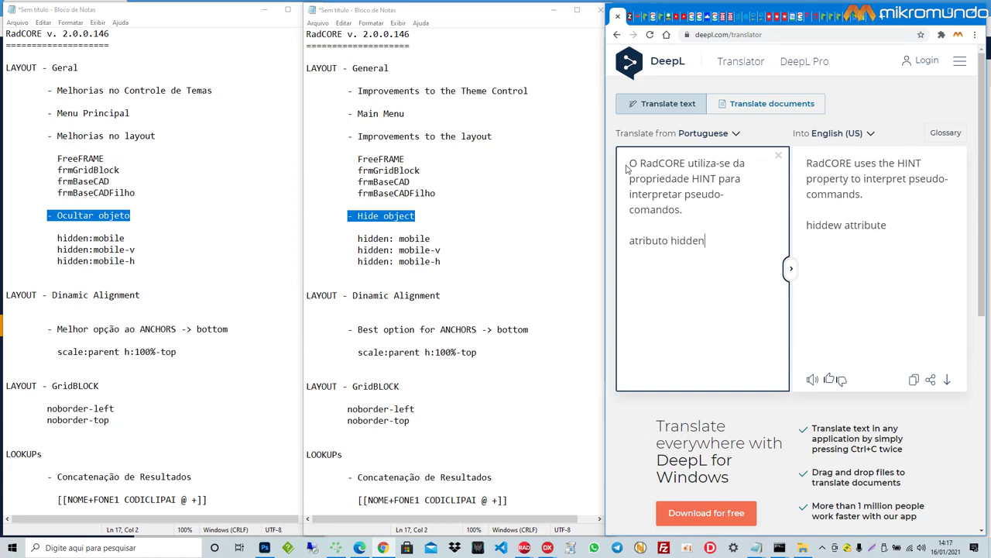
key("Return")
key("Return")
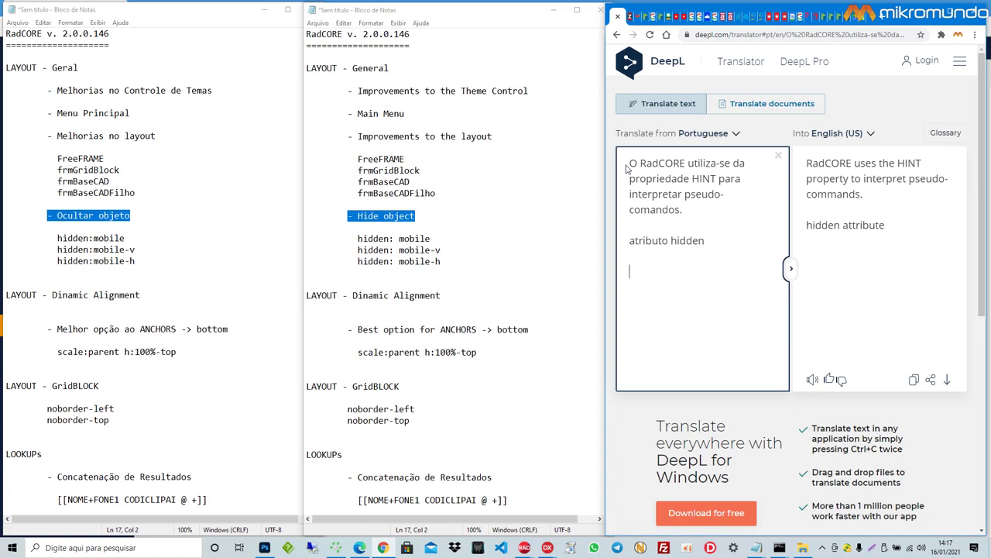
type("para exibir")
key("ctrl+shift+Left")
type("ocultar um ")
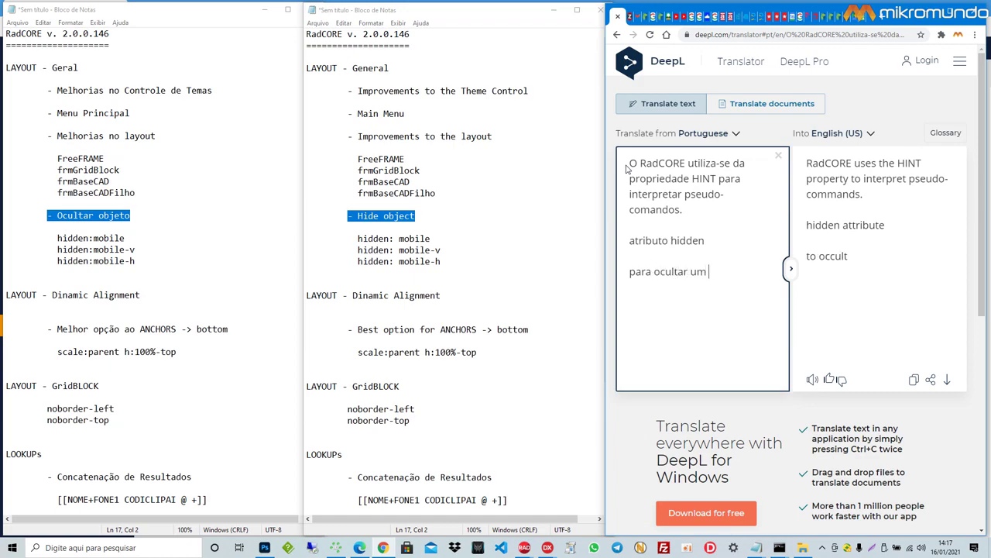
type("objeto em tempo de execu")
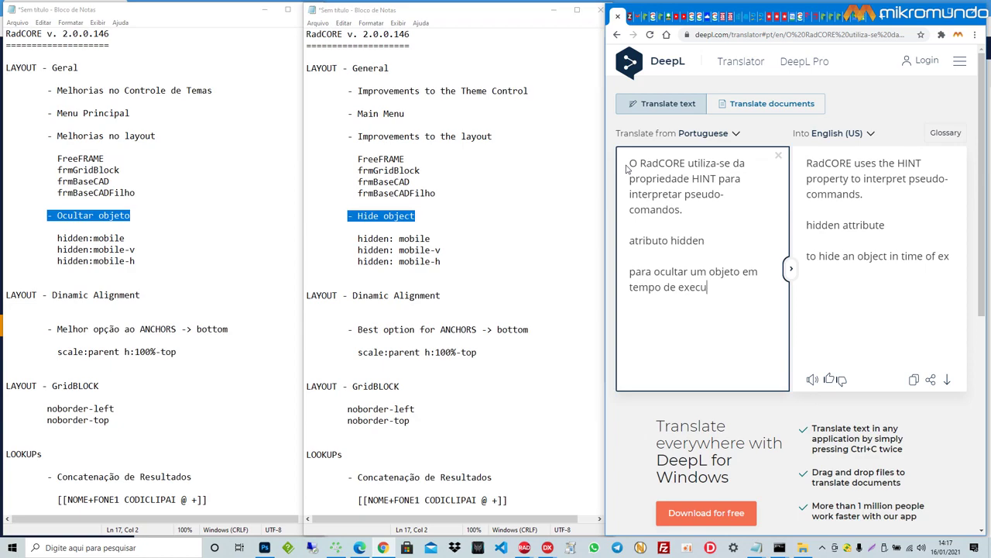
type("ção depende")
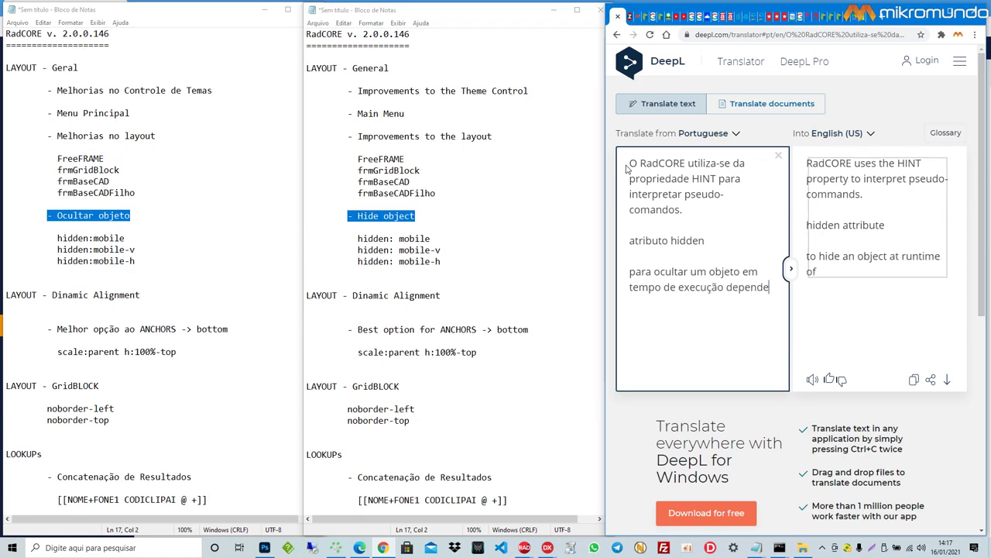
type("ndo de al")
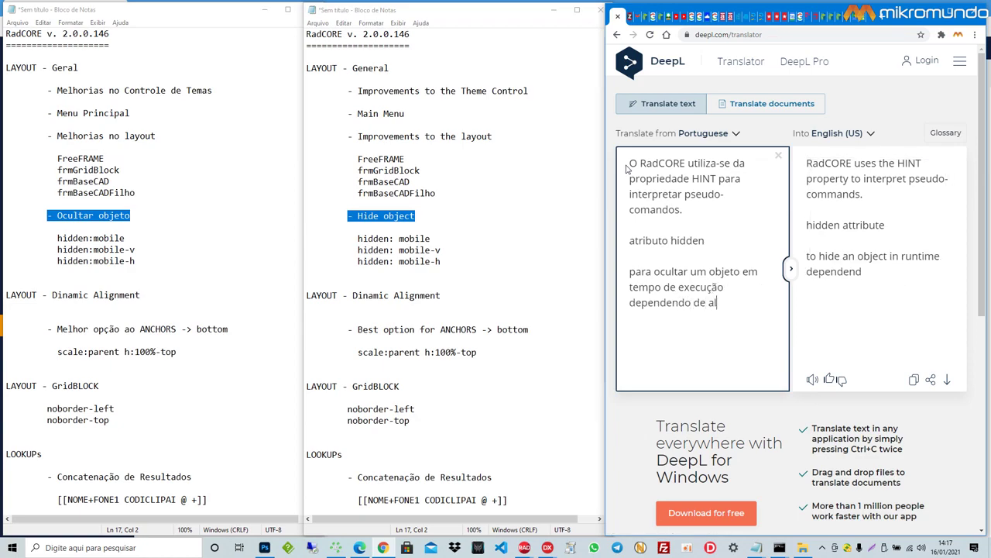
type("guma")
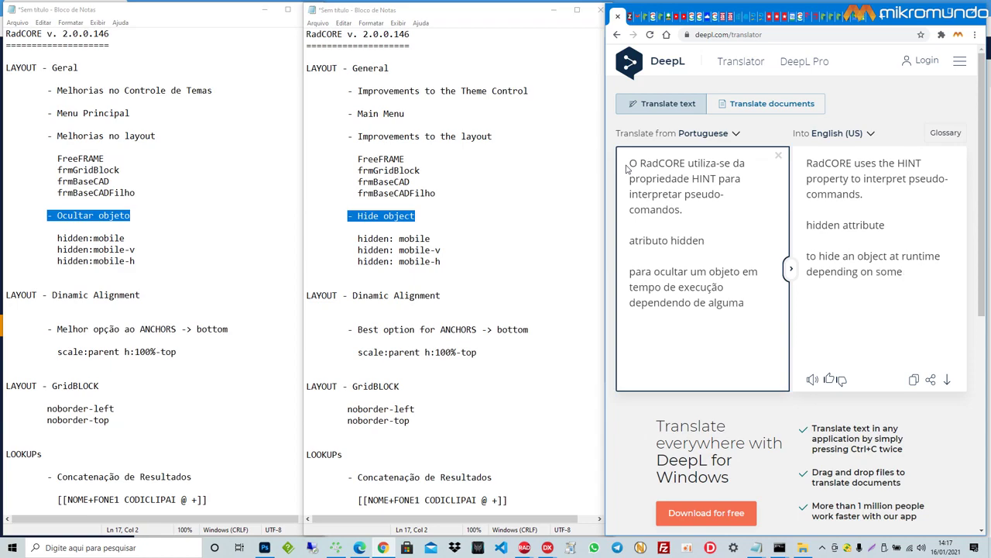
type(" critica")
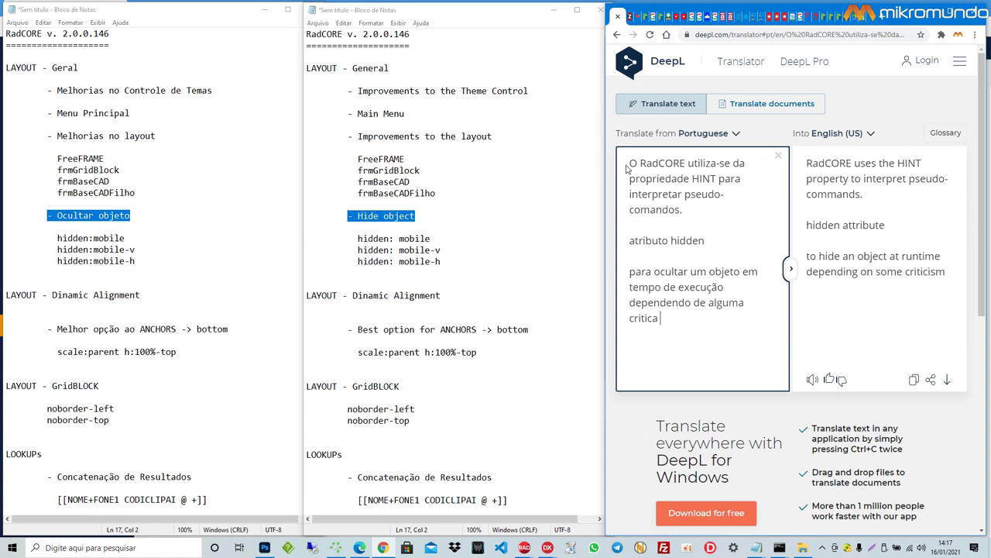
type(" relacionada ")
type("ao disposiv")
type("it")
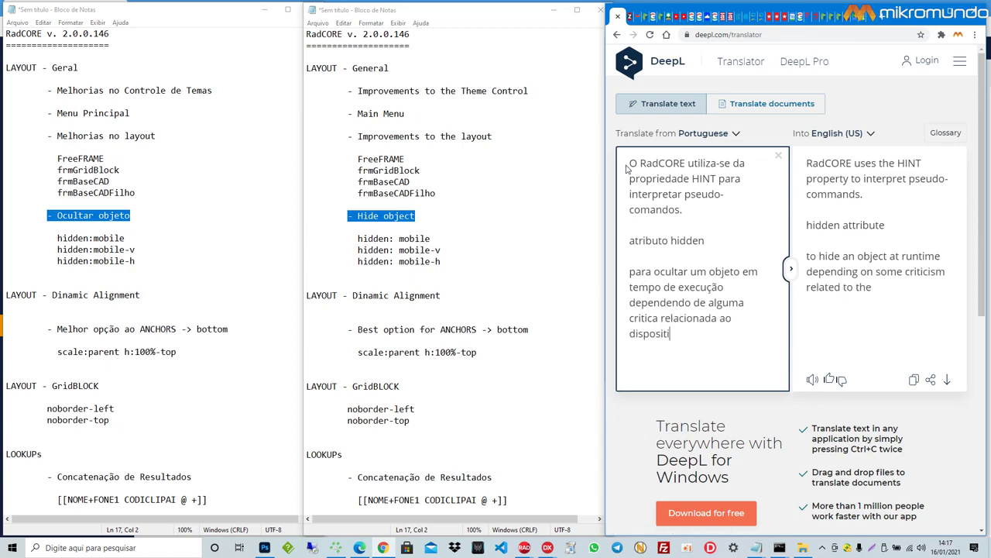
type("o.")
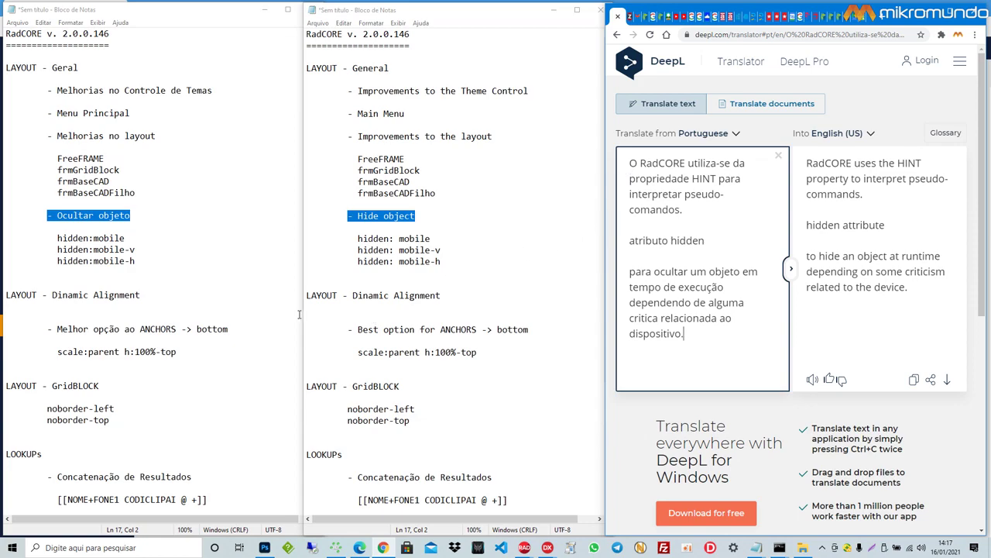
Step: Highlight the hidden:mobile-v and hidden:mobile-h lines in the Portuguese Notepad notes
left_click_drag(126, 239, 57, 238)
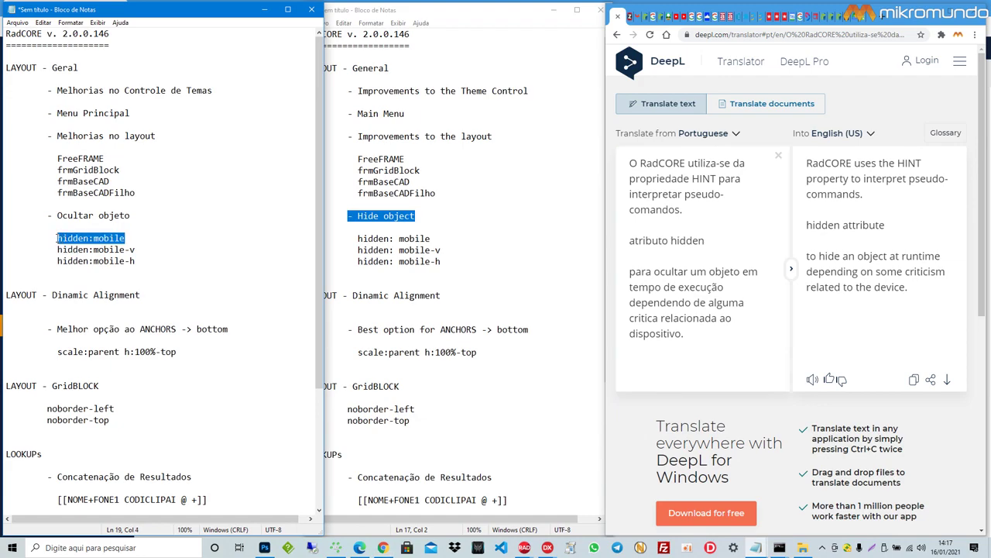
left_click_drag(136, 249, 57, 249)
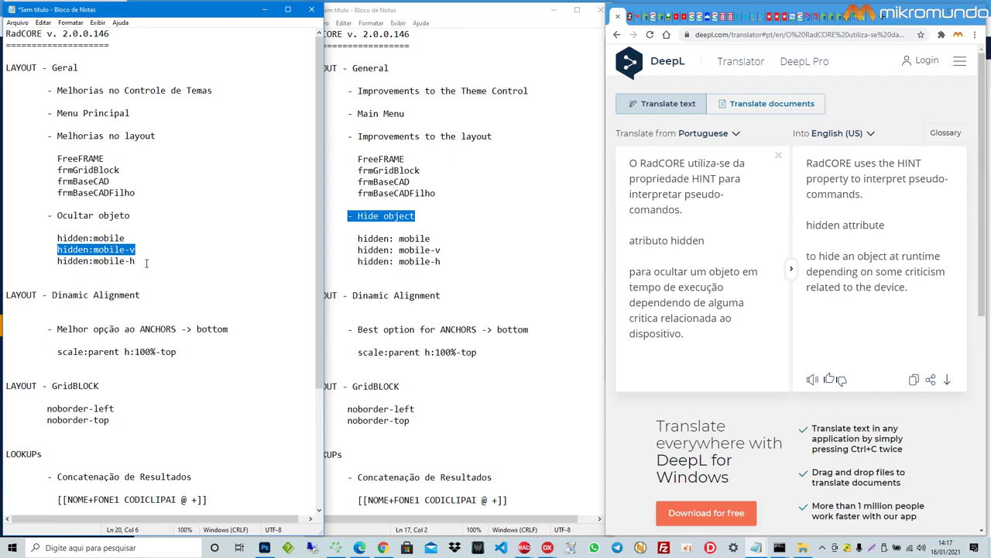
left_click(147, 259)
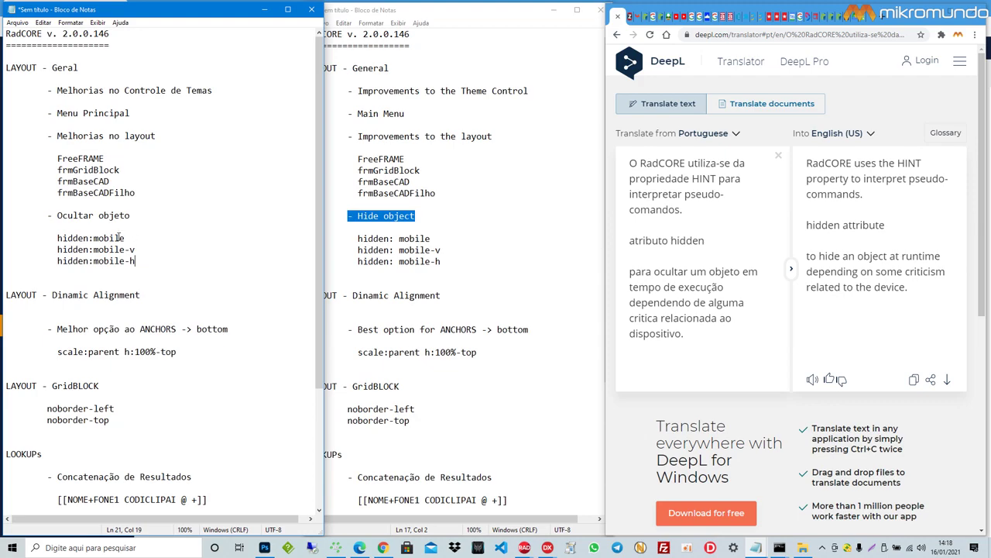
left_click_drag(125, 238, 94, 238)
left_click(161, 252)
left_click_drag(137, 249, 94, 250)
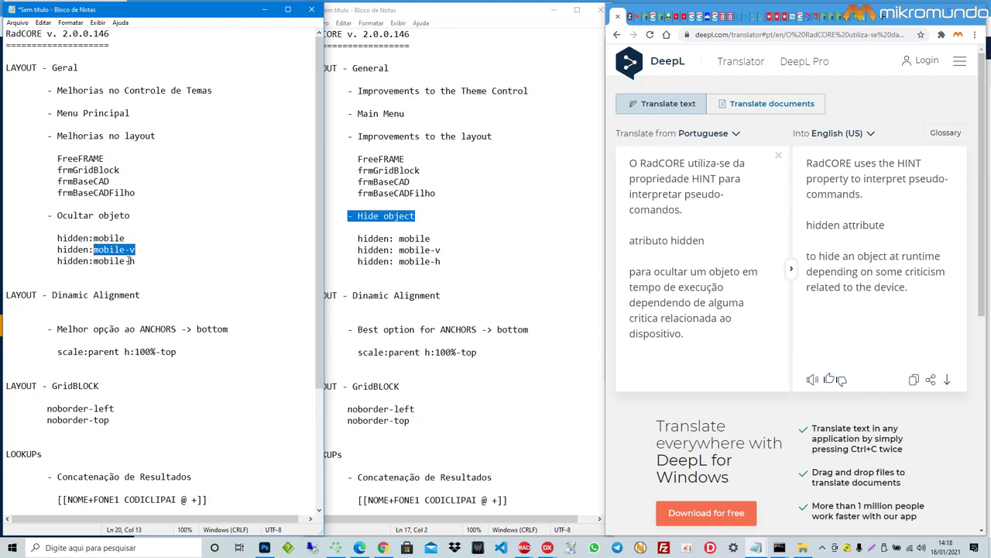
Step: Annotate line 20 with '( portrait )' and line 21 with '( landscape )'
left_click(146, 249)
type("( ")
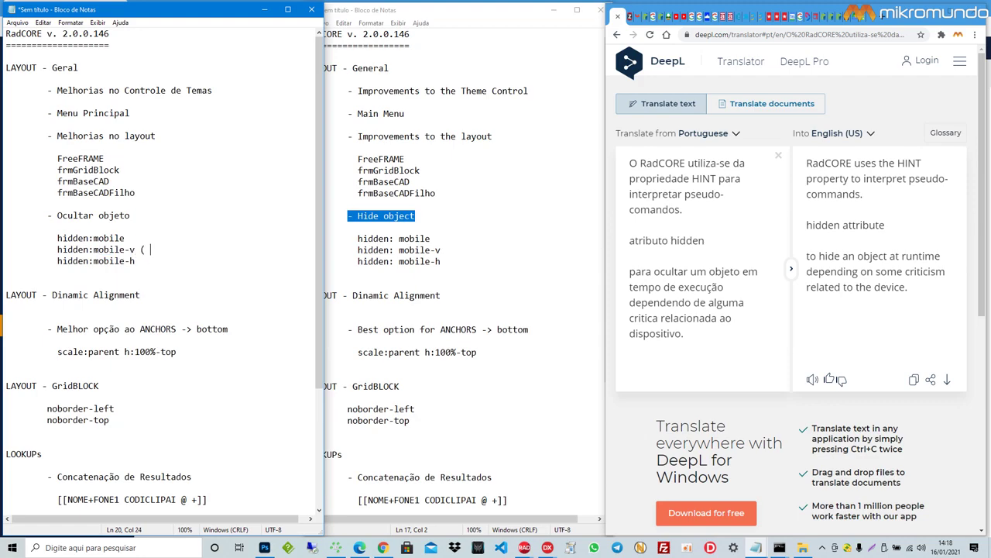
type("vertica )")
type("l")
key("Down")
type("( hori")
key("ctrl+shift+Left")
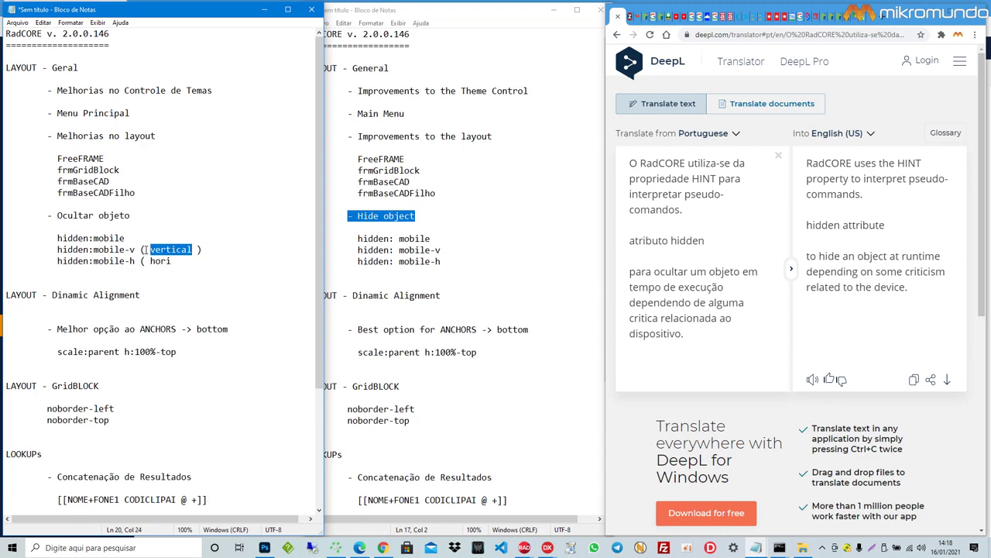
type("pol")
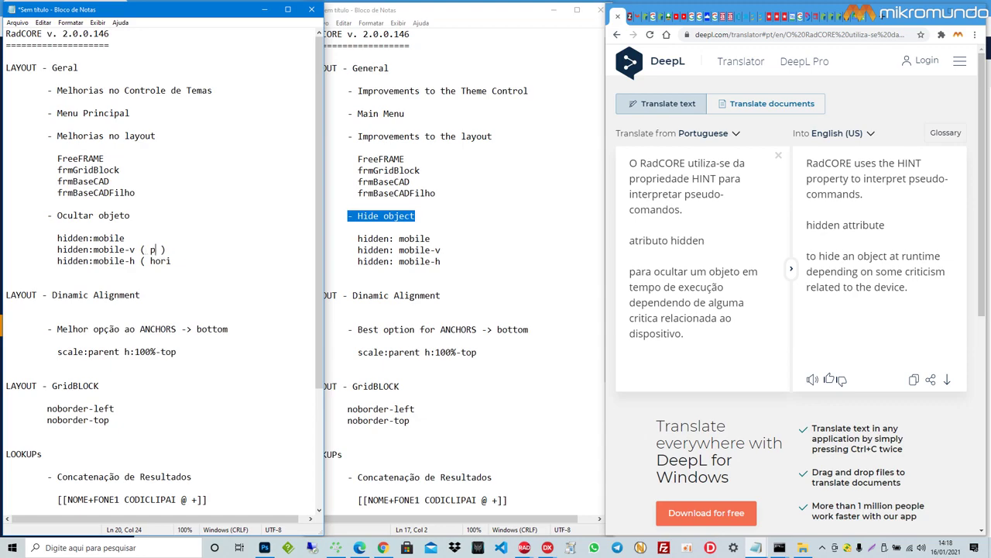
key("BackSpace")
key("BackSpace")
type("ortrait")
key("ctrl+shift+Left")
type("las")
type("dscape ")
type(")")
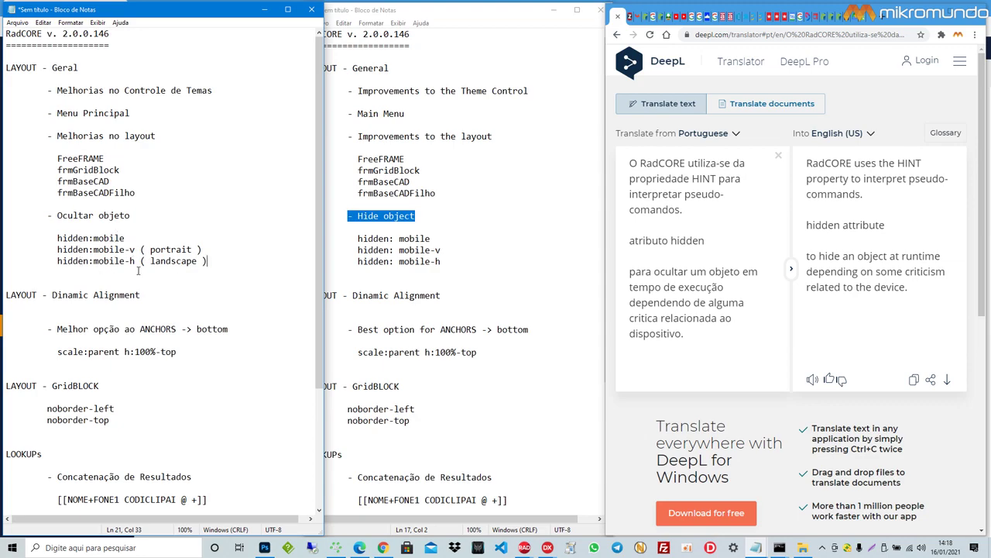
Step: Insert 'vertical -' before portrait and 'horizontal -' before landscape
left_click_drag(139, 249, 135, 250)
left_click(151, 250)
type("vertica -")
key("Left")
key("Left")
type("l")
key("Down")
key("ctrl+Left")
type("hori")
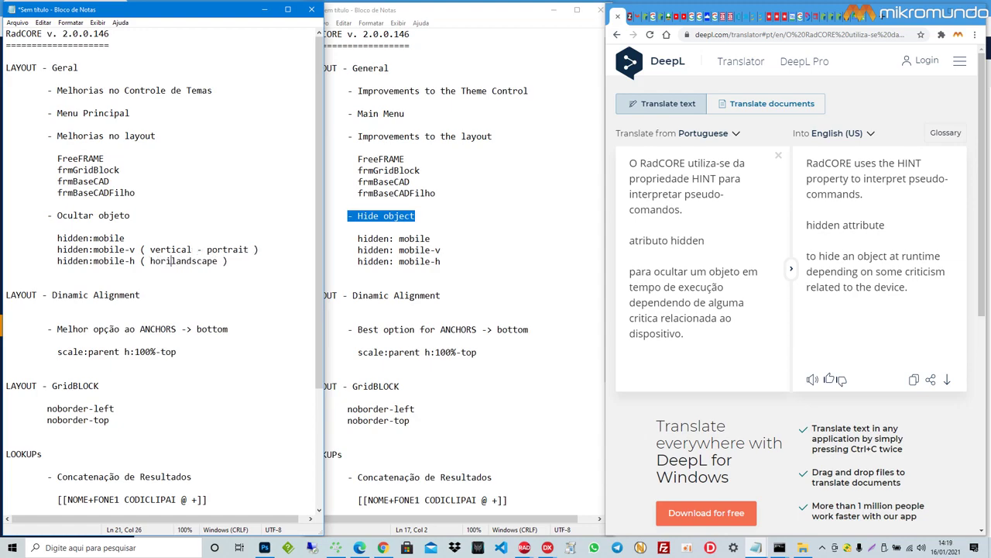
type("zontal -")
Step: Add a new DeepL source line 'Vamos ver na pratica !!!', then return to RadCORE WEB's client list
left_click(706, 343)
key("Return")
type("Vamos ")
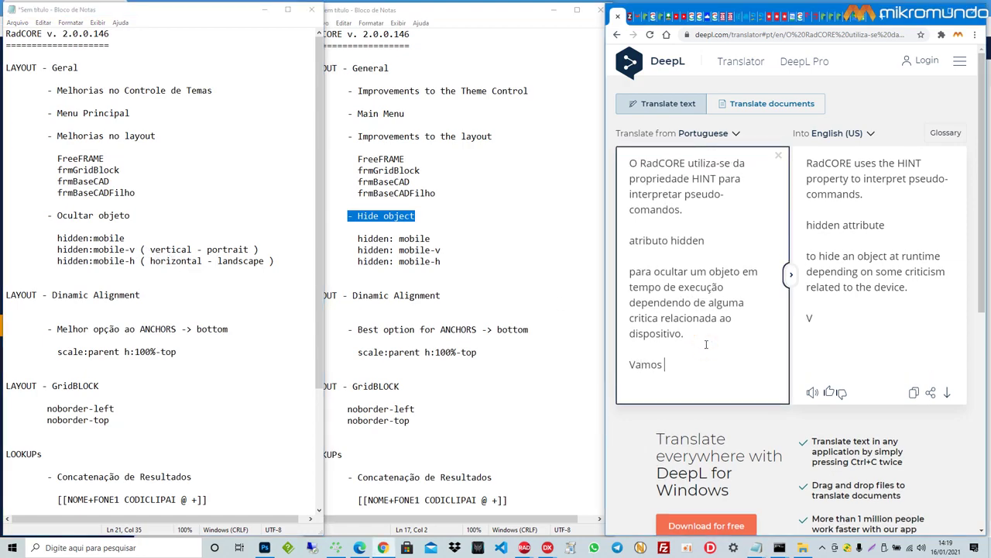
type("ver na pratica !!!")
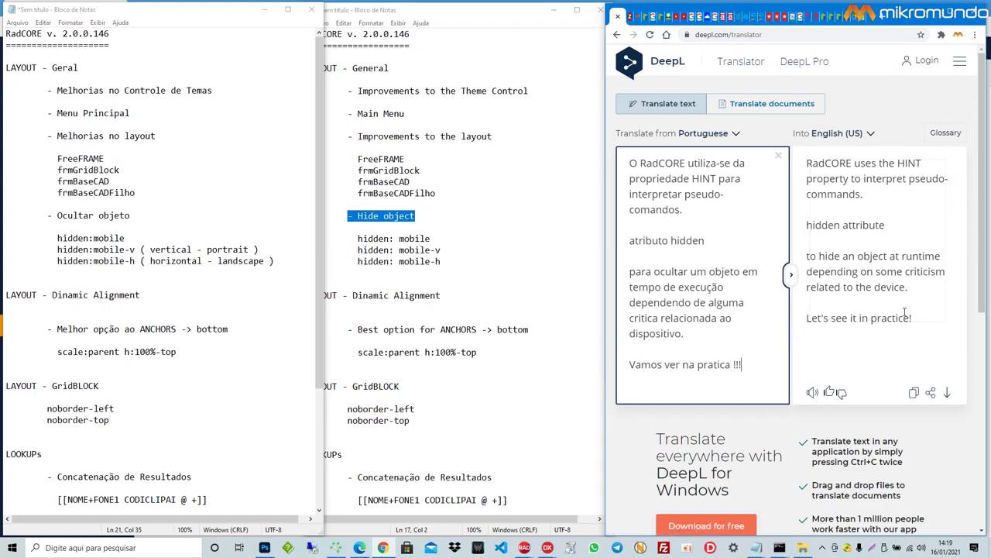
left_click(360, 548)
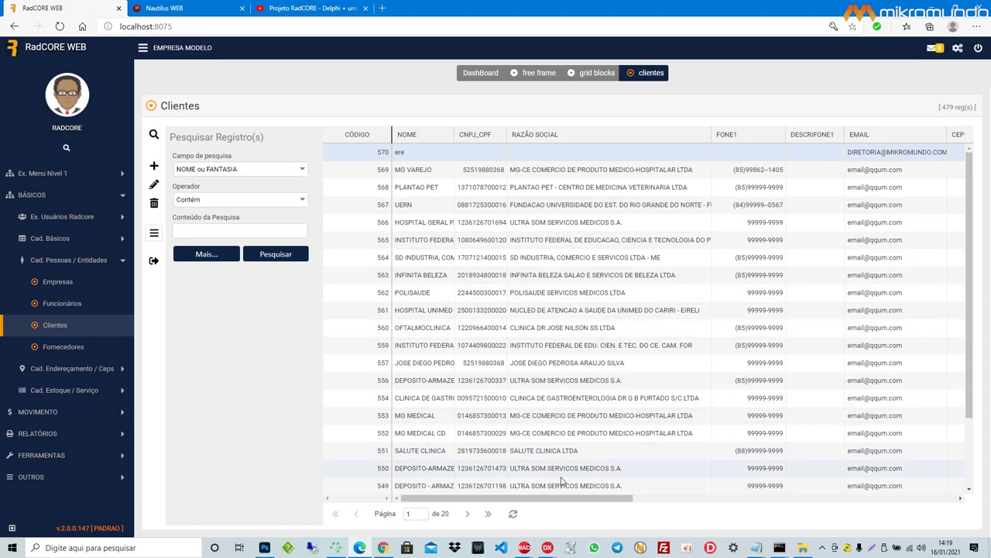
Step: Show labState's Hint value [[hidden:mobile-v]] on the untFrmBaseCad form, then return to the browser
left_click(109, 500)
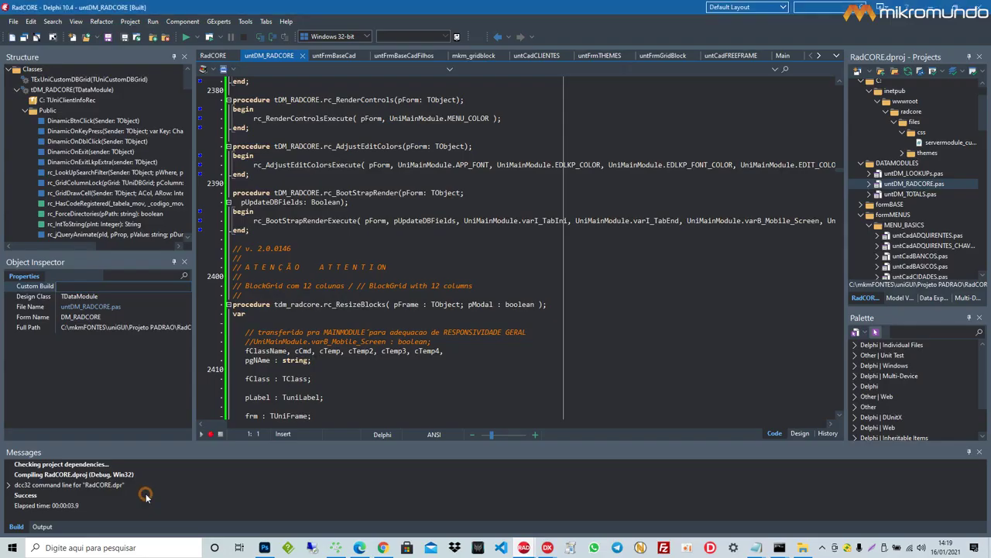
left_click(334, 56)
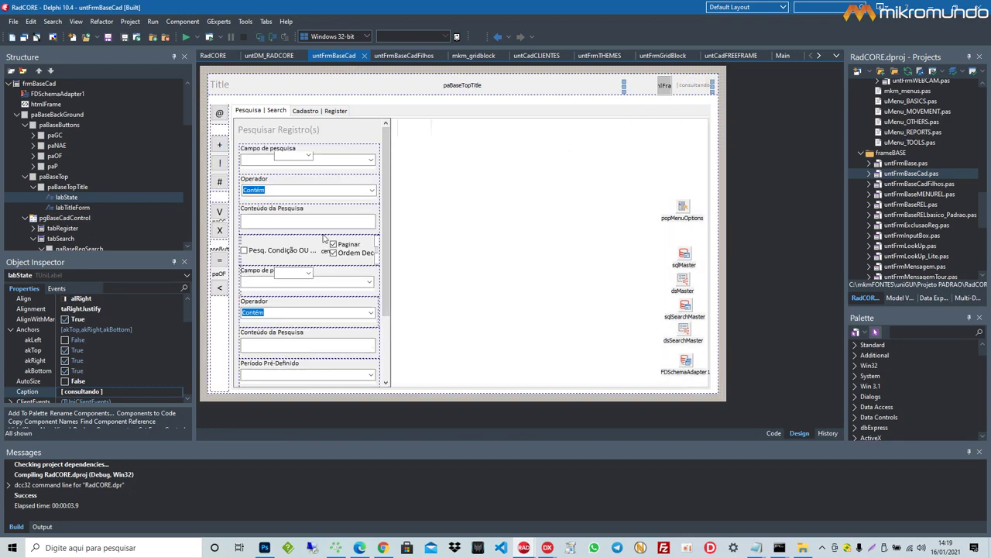
scroll(148, 365, "down", 5)
scroll(150, 365, "down", 1)
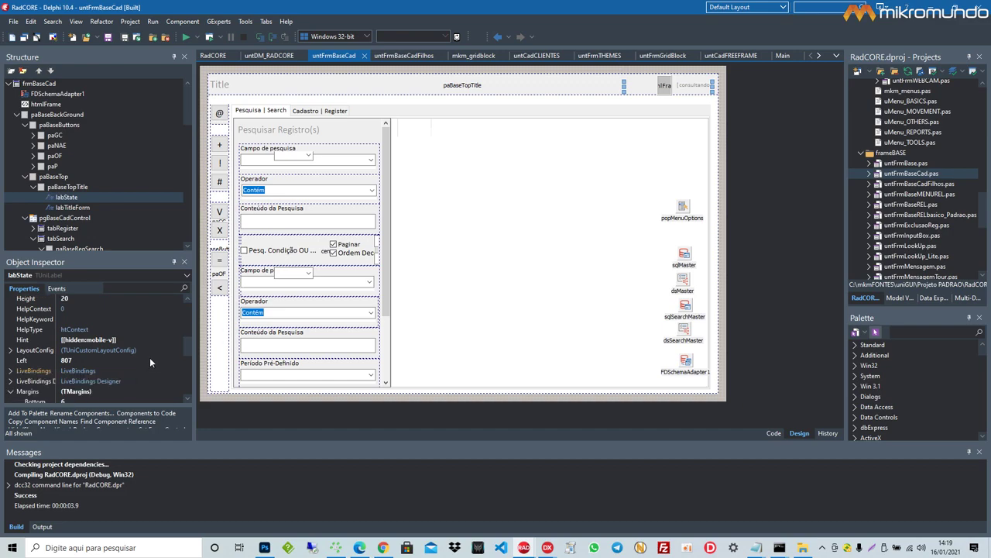
left_click(127, 339)
left_click_drag(127, 340, 61, 339)
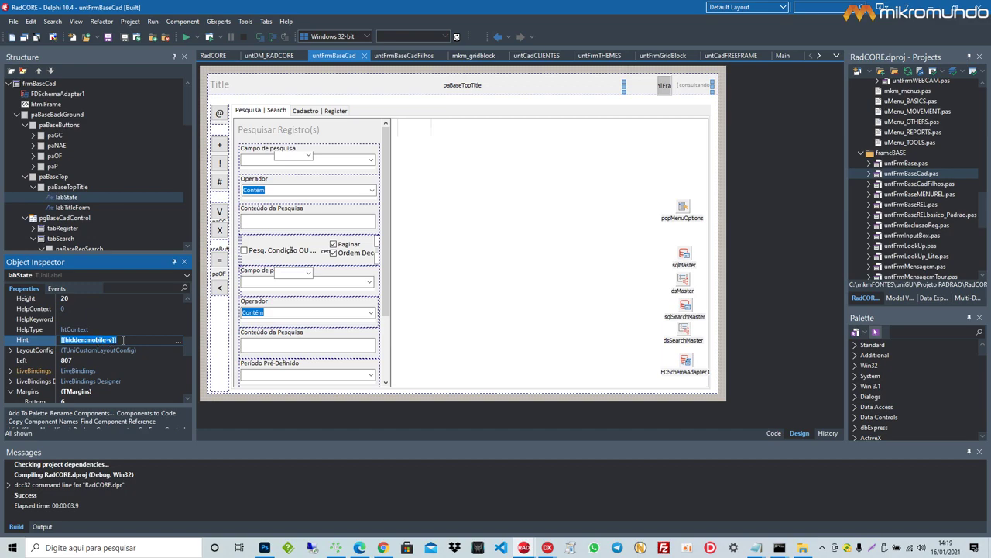
left_click(124, 340)
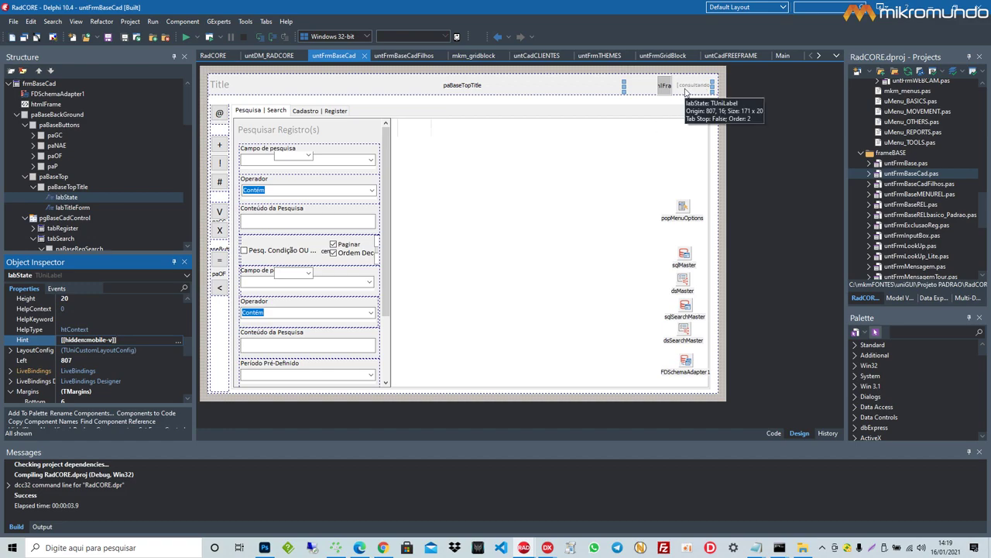
left_click(47, 335)
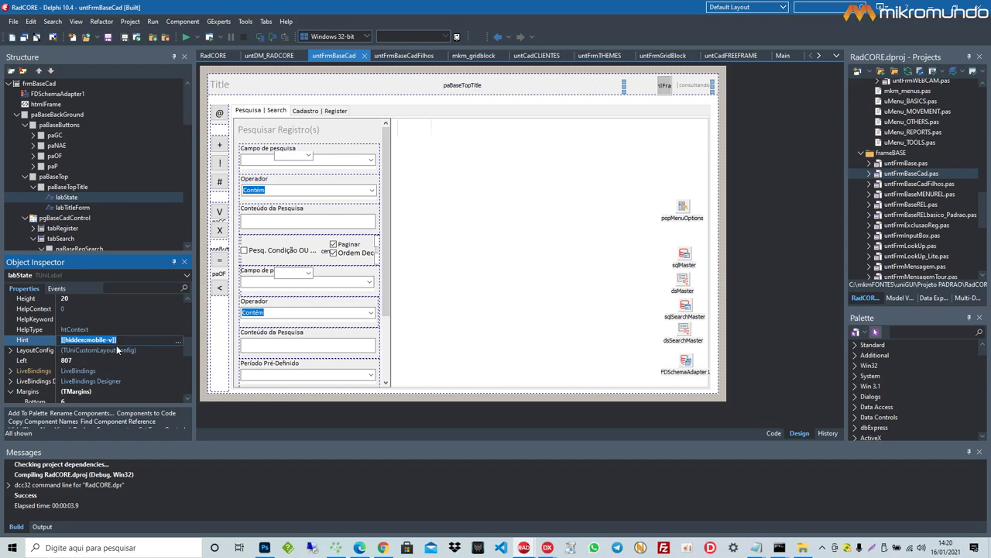
left_click(361, 545)
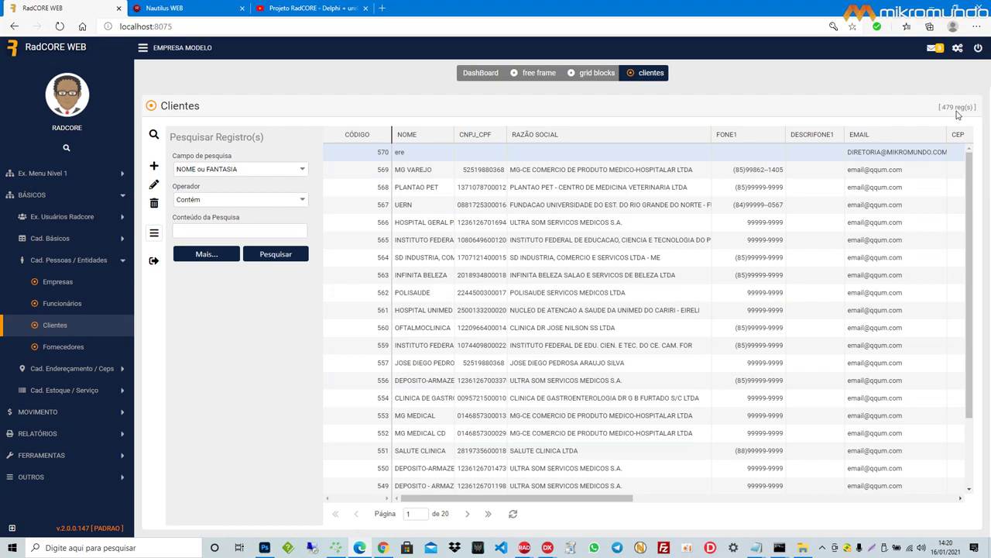
Step: Preview the Clientes page in iPhone 6/7/8 device mode, rotating to portrait and back to landscape
key("F12")
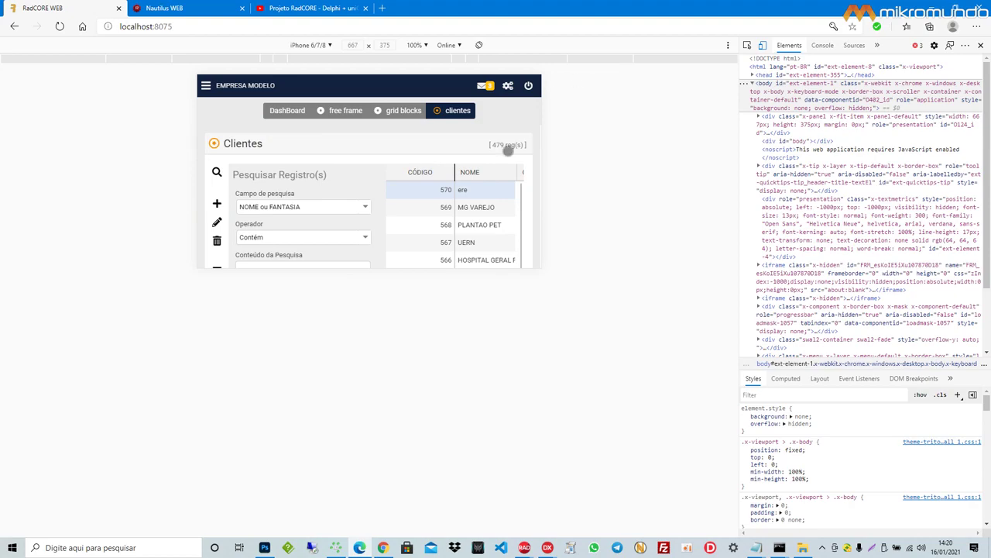
left_click(477, 46)
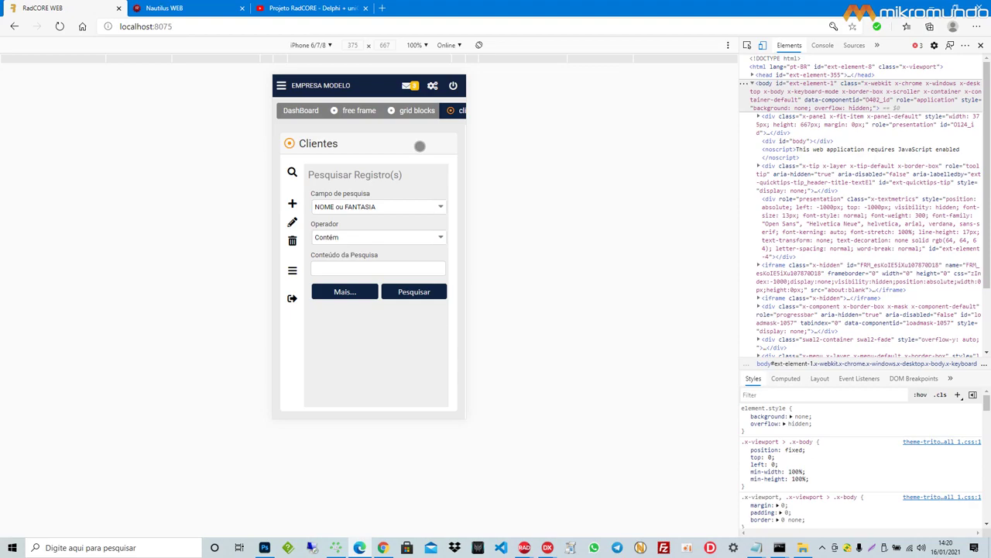
left_click(479, 45)
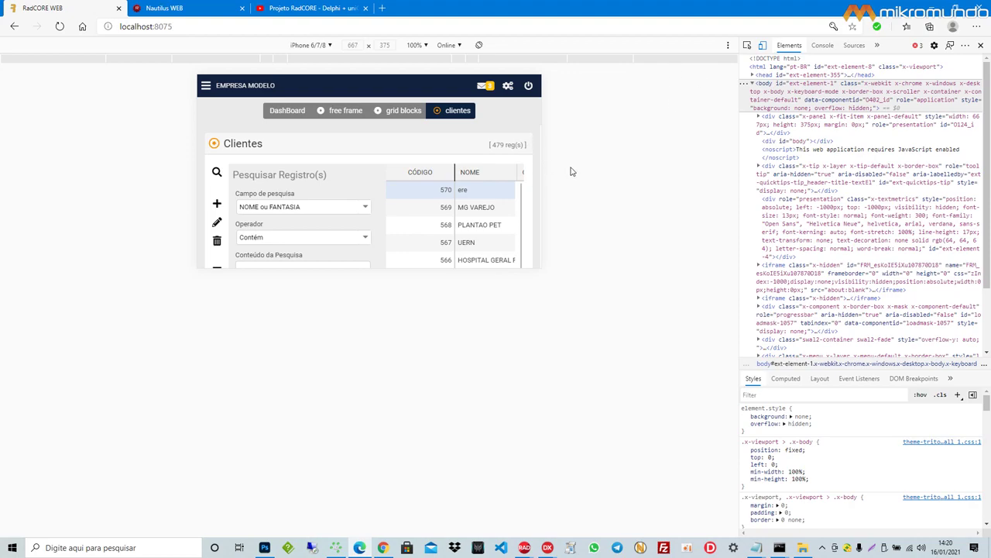
Step: Collapse the search panel, then turn off device emulation and close DevTools
left_click(217, 172)
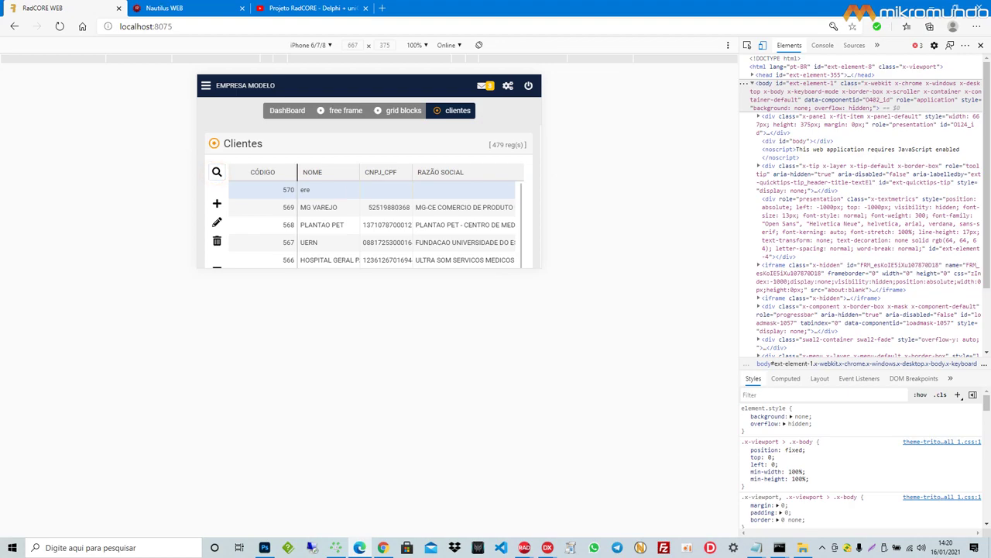
left_click(763, 45)
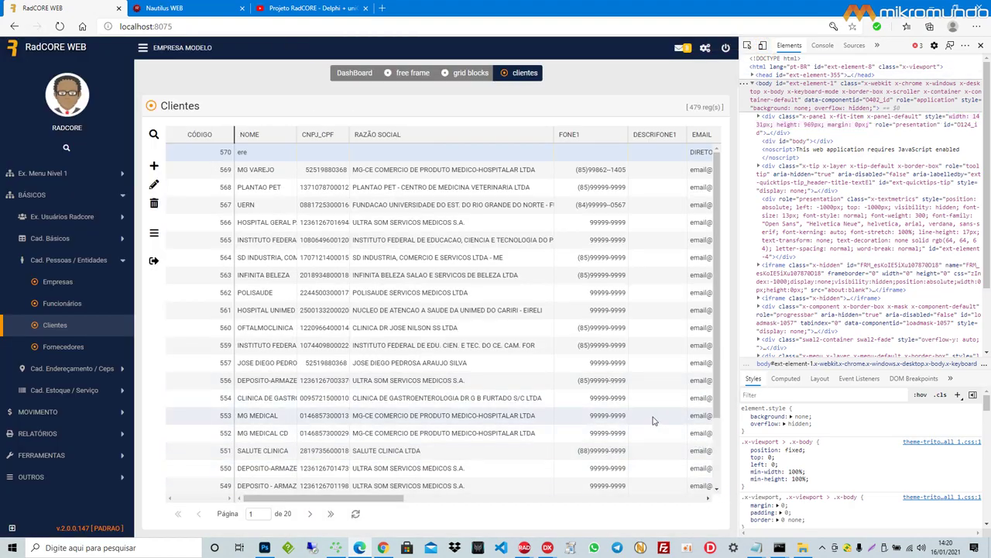
key("F12")
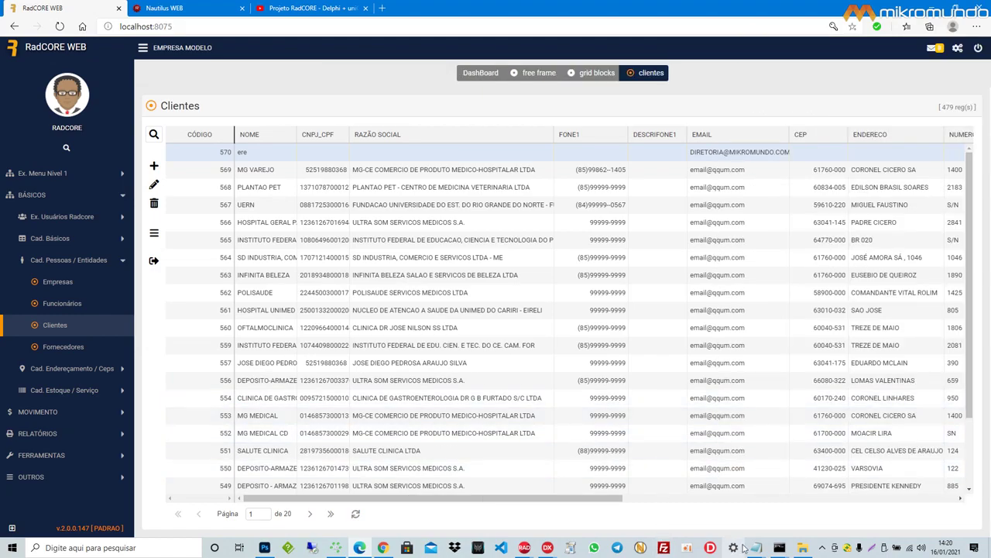
Step: Bring both changelog drafts forward and mark the LAYOUT - Dinamic Alignment heading in each
mouse_move(756, 540)
left_click(815, 501)
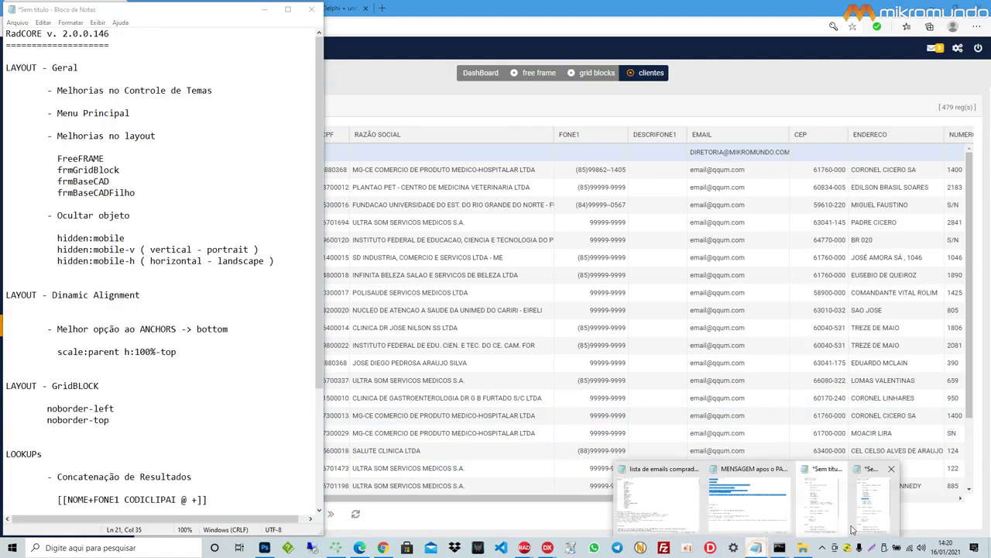
left_click(868, 517)
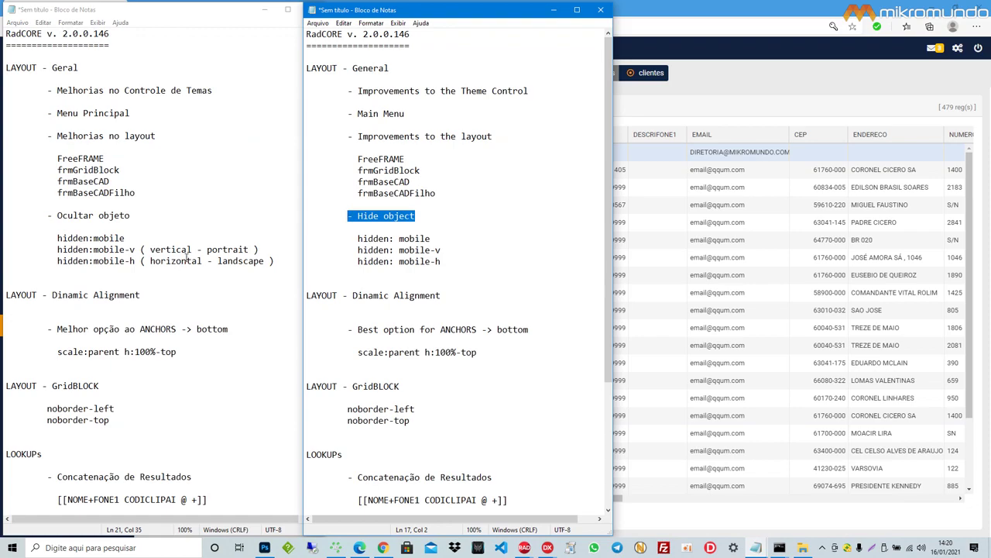
scroll(187, 258, "down", 3)
left_click_drag(162, 198, 2, 198)
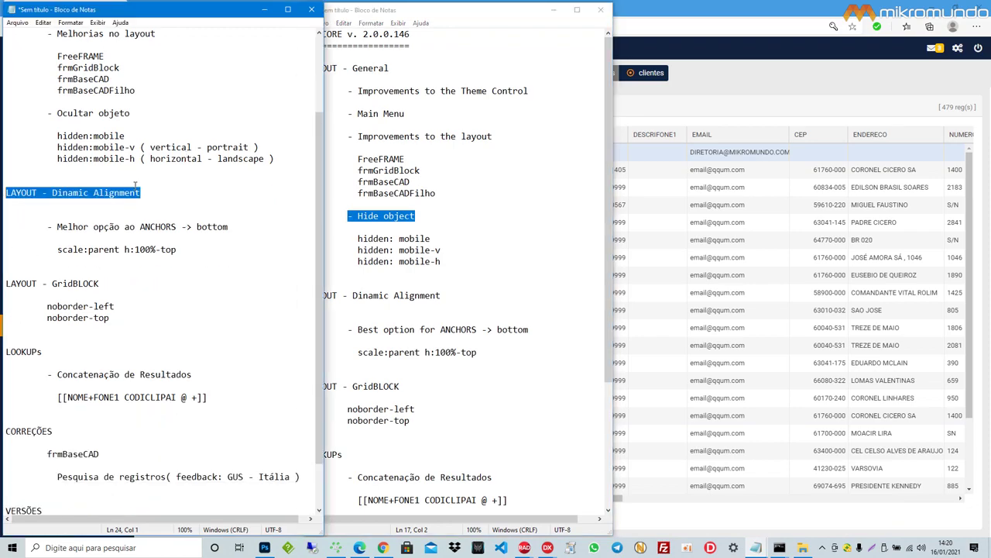
scroll(462, 256, "down", 2)
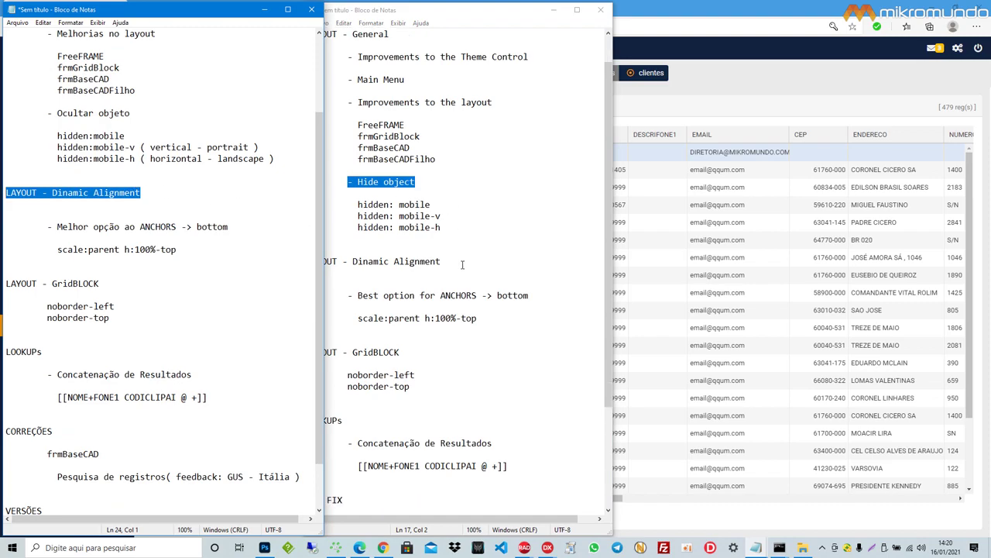
left_click(459, 229)
scroll(459, 228, "down", 1)
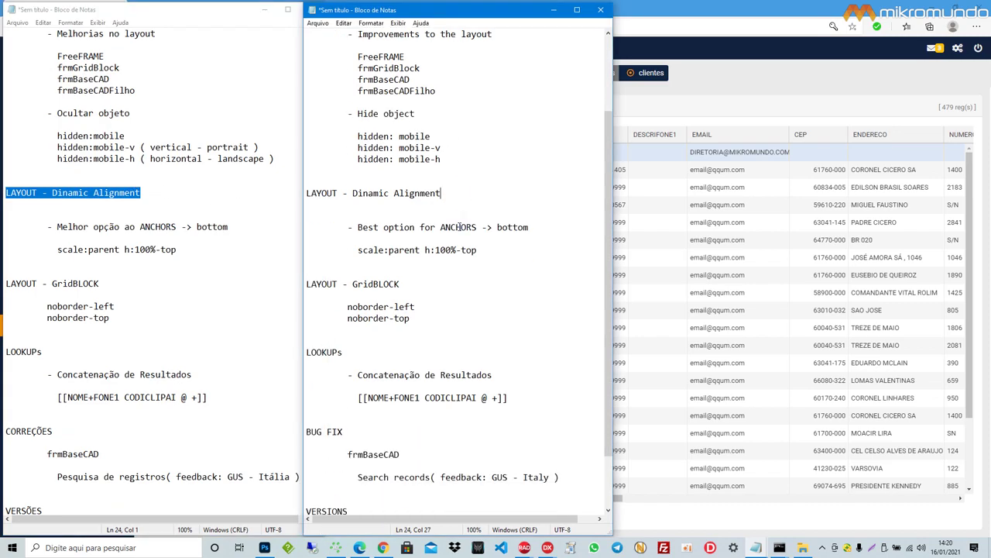
left_click_drag(462, 195, 307, 194)
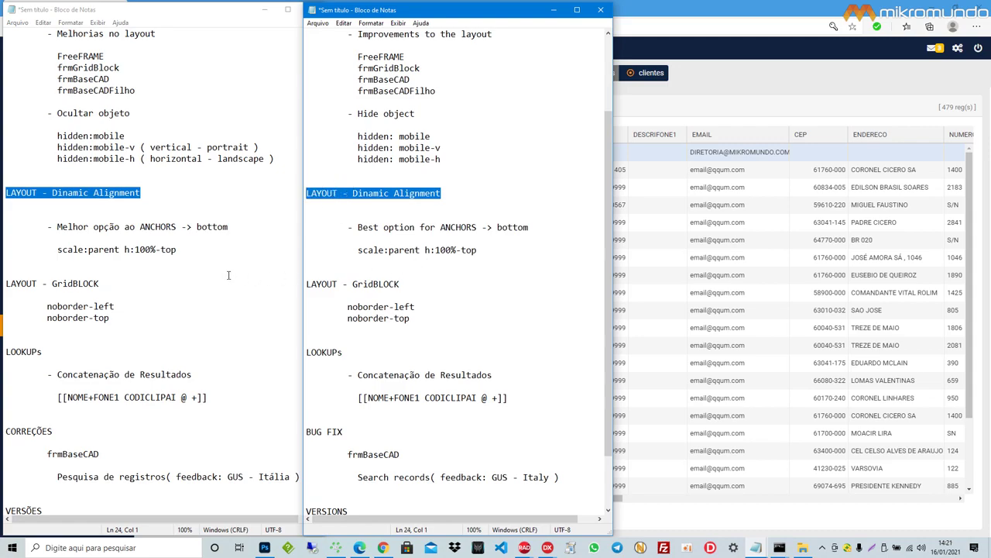
Step: Mark the matching ANCHORS -> bottom lines in the Portuguese and English notes
left_click(233, 227)
left_click_drag(232, 227, 48, 227)
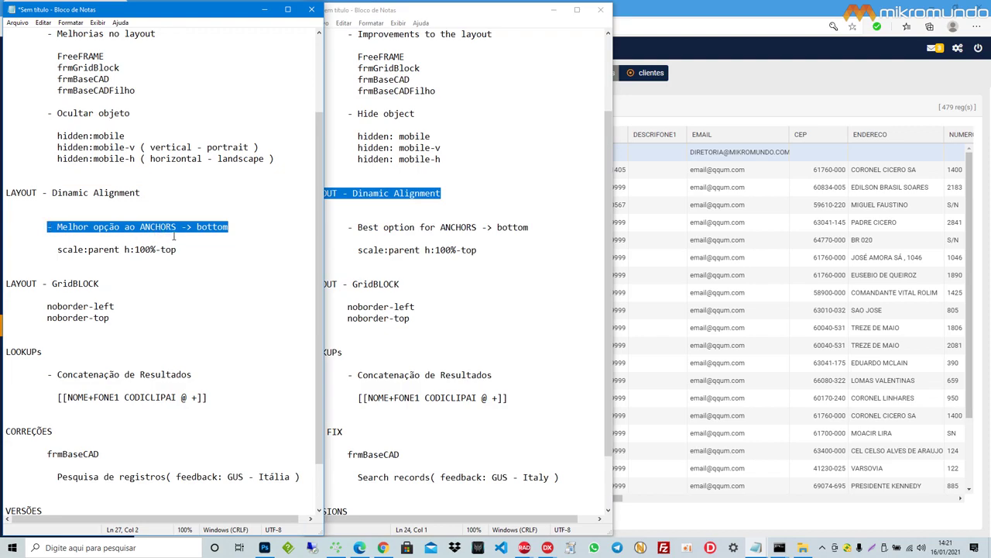
left_click(214, 245)
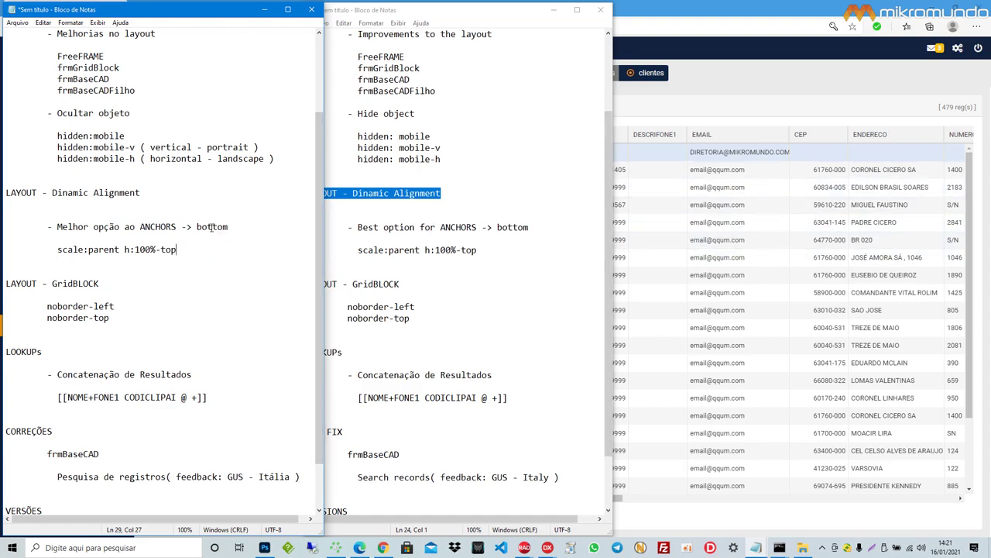
left_click_drag(236, 226, 140, 227)
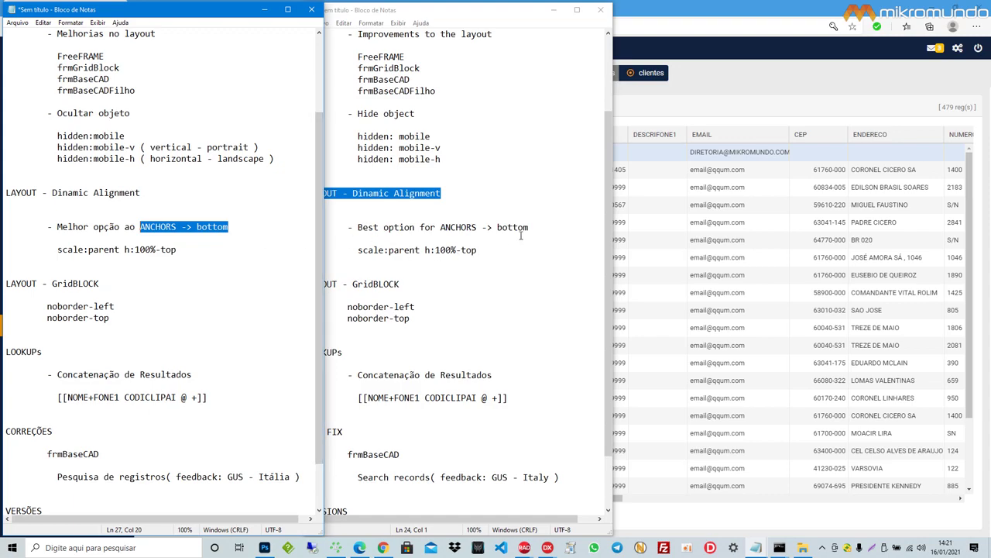
left_click_drag(538, 225, 353, 227)
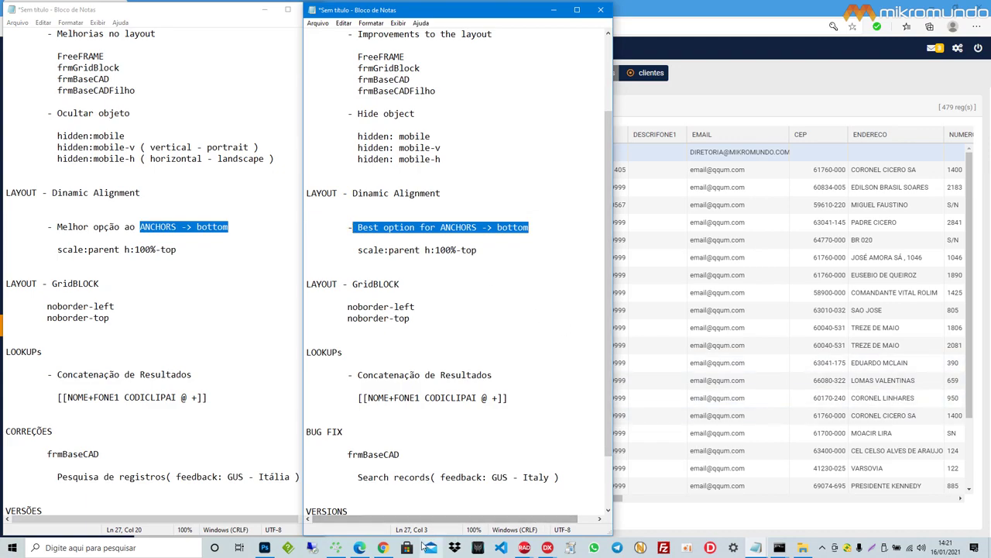
Step: Replace DeepL's source with 'O anchors nao "entrega" um resultado satisfatório se não tiver sido configurado corretamente em tempo de projeto.'
left_click(385, 547)
left_click_drag(750, 365, 624, 159)
type("O ")
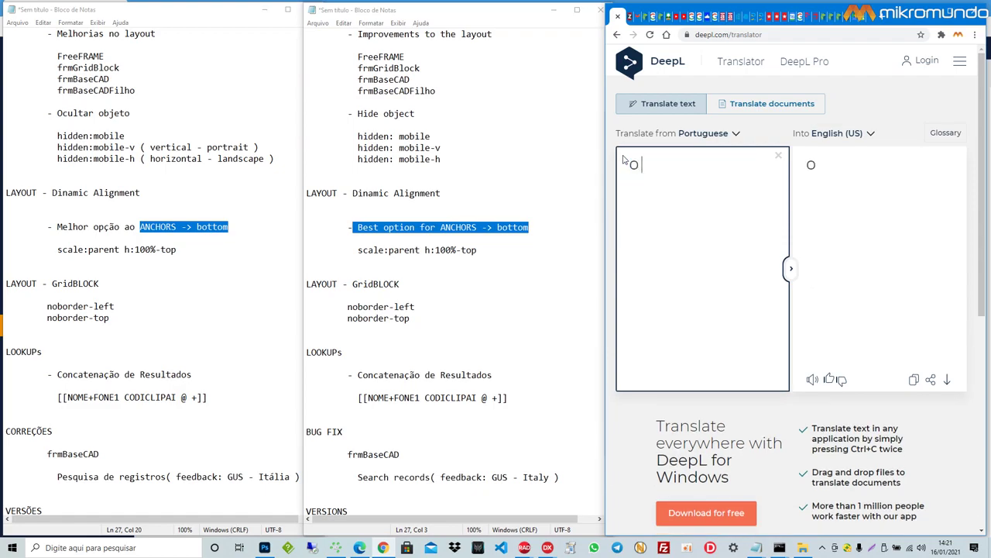
type("anch")
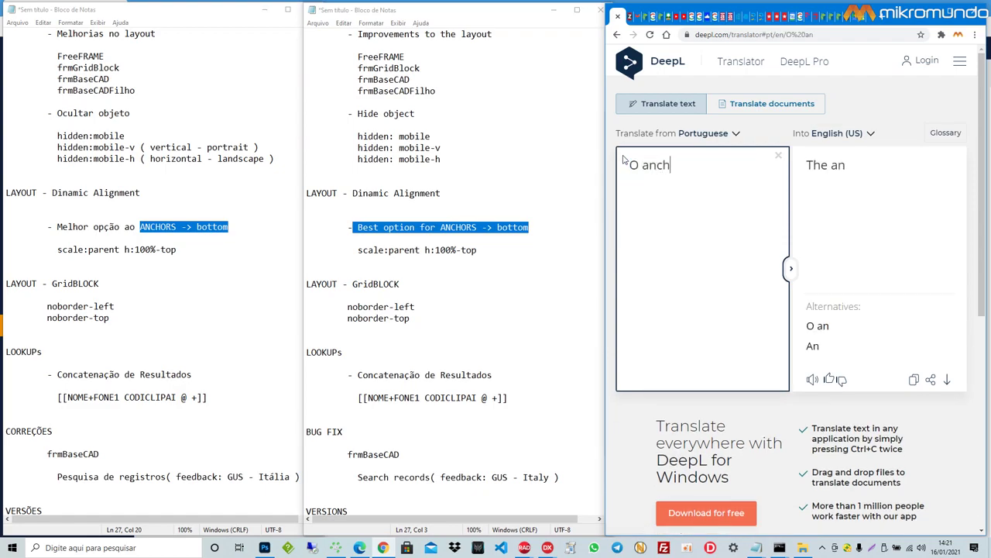
type("ors nao \"entrega\"")
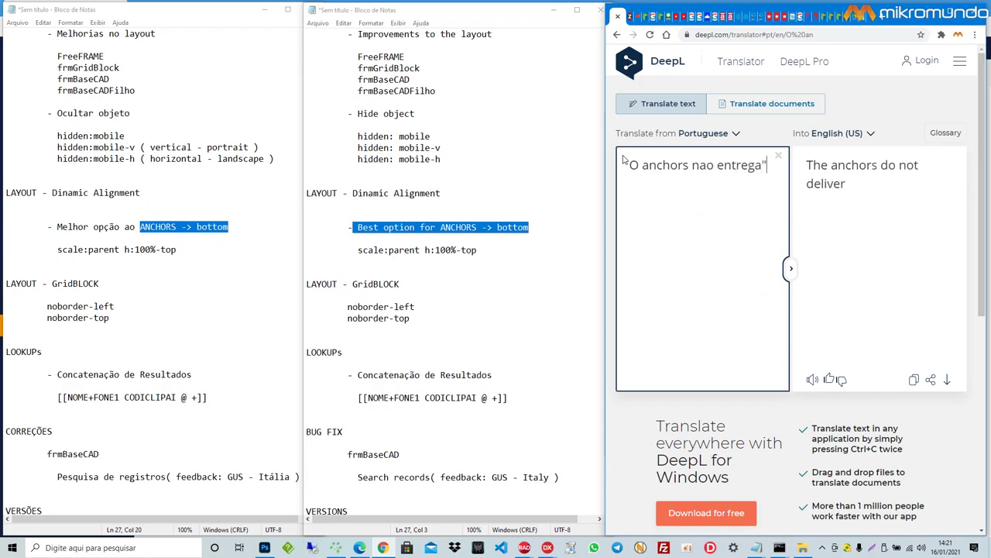
key("ctrl+Left")
type("\"")
key("End")
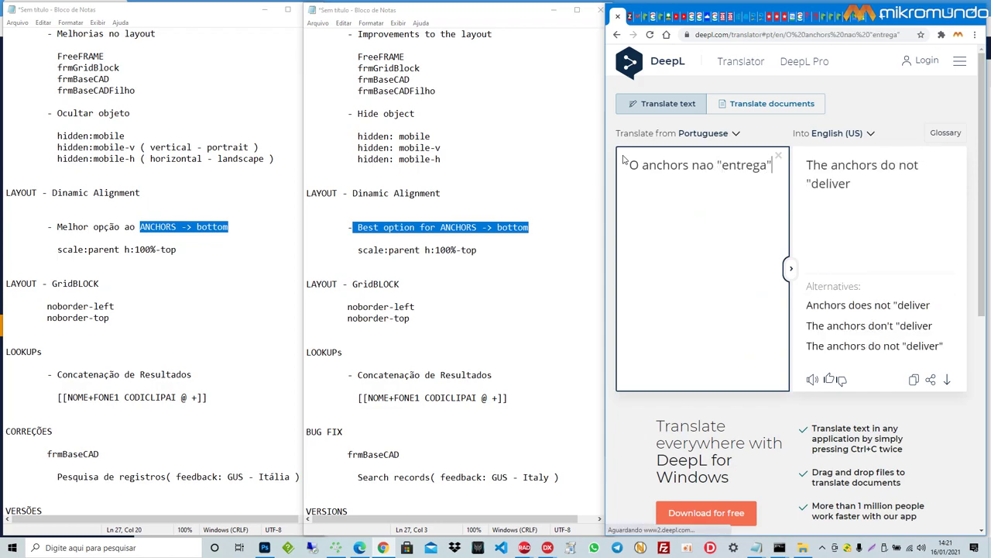
type("um resultado ")
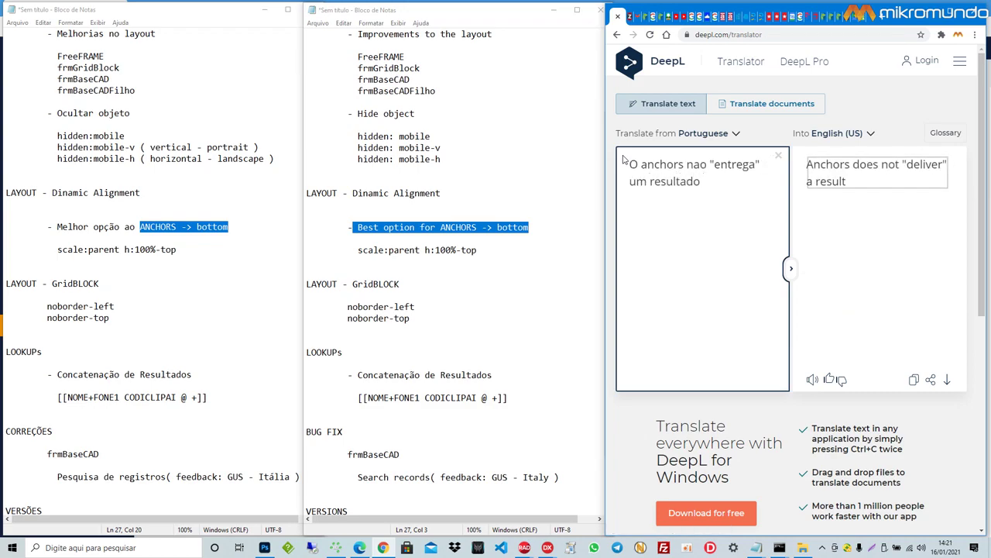
type("satisfatório")
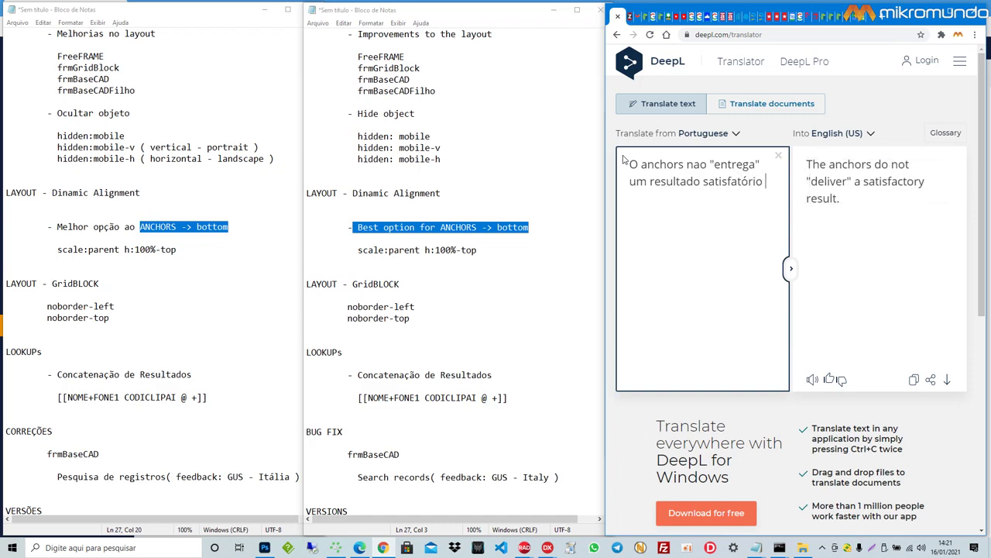
type(" em algu")
key("BackSpace")
key("BackSpace")
key("BackSpace")
key("BackSpace")
key("BackSpace")
key("BackSpace")
key("BackSpace")
type("se nã")
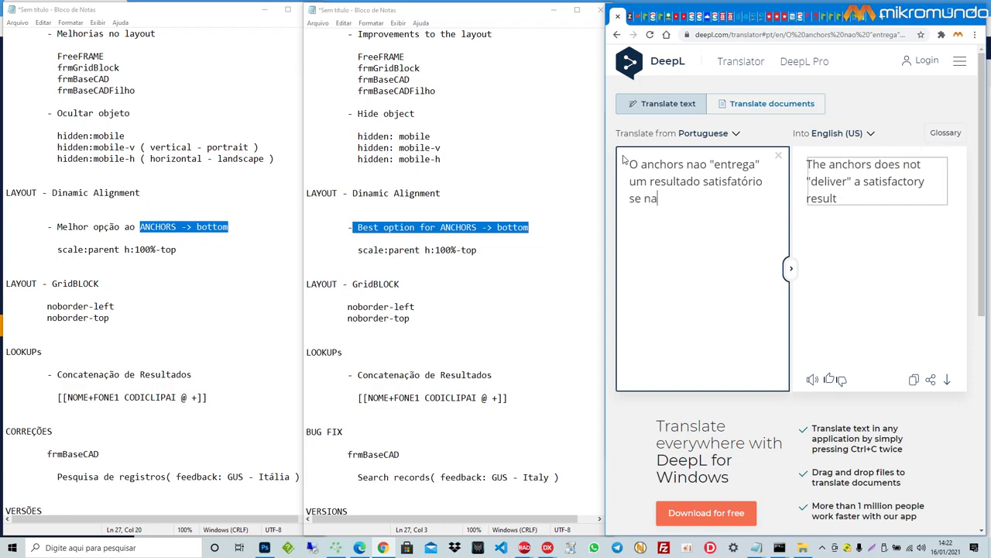
type("o tive")
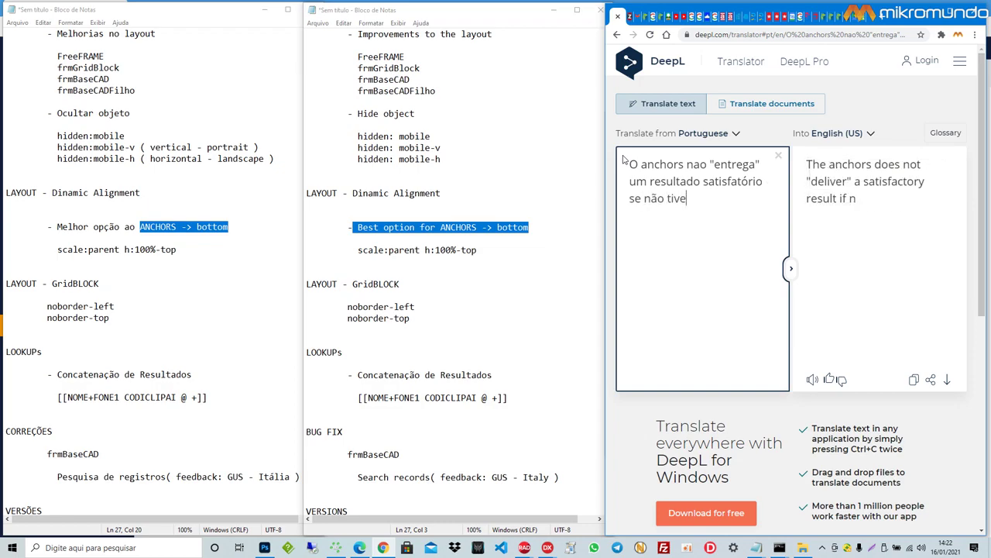
type("r sido configura")
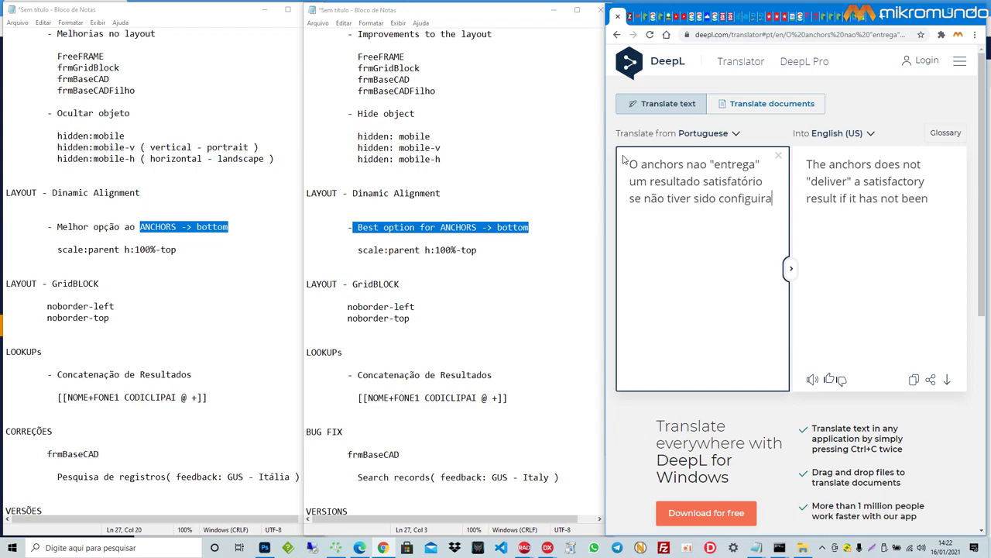
key("BackSpace")
type("ada")
key("BackSpace")
key("BackSpace")
type("do corre")
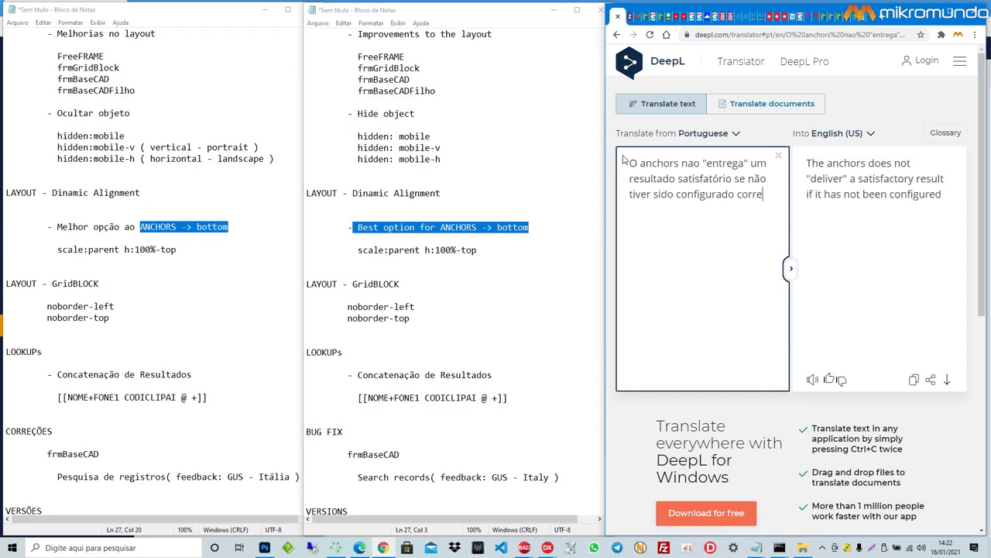
type("tamente em tempo de prokjeto")
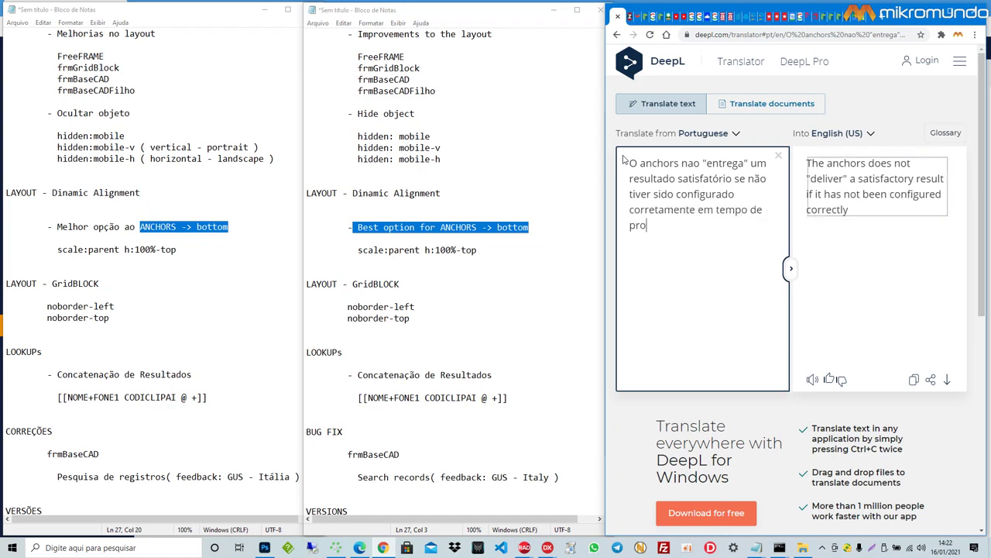
key("BackSpace")
key("BackSpace")
key("BackSpace")
key("BackSpace")
type("jeto.")
Step: Add the line 'Vou explicar sobre isso!!!' on a new line below it
key("Return")
key("Return")
type("Vou explica")
key("BackSpace")
key("BackSpace")
key("BackSpace")
type("icar ")
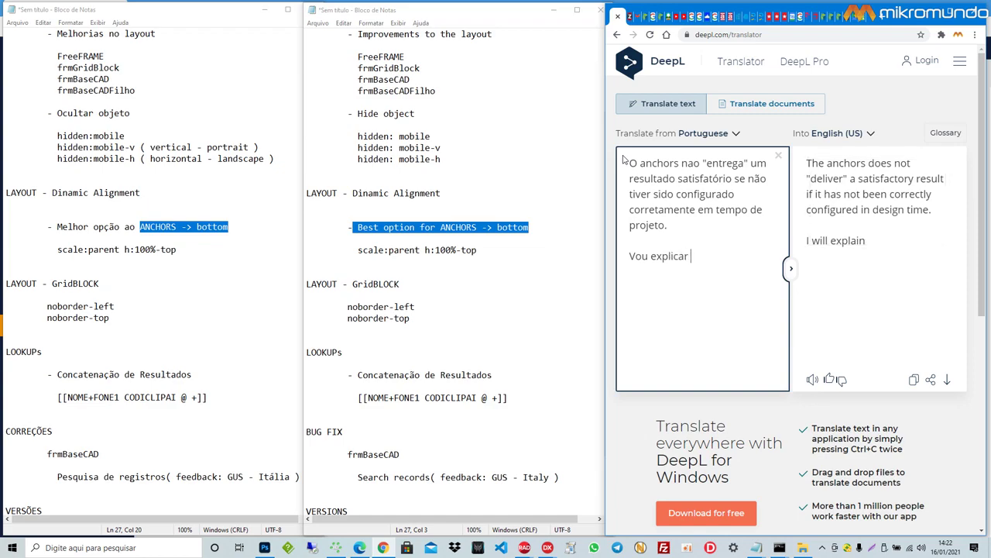
type("sobre ios")
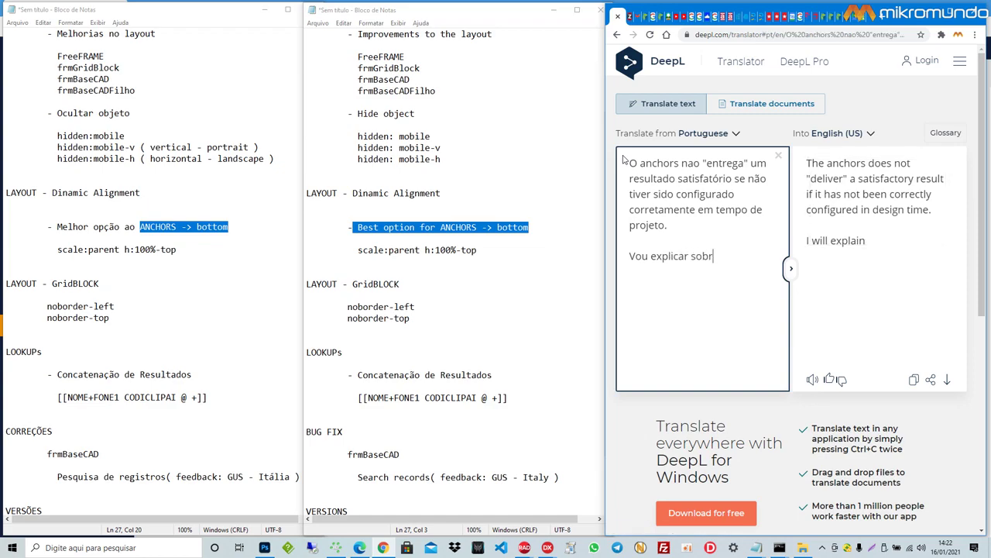
key("BackSpace")
key("BackSpace")
key("BackSpace")
type("isso")
key("BackSpace")
key("BackSpace")
key("BackSpace")
type("sso!!!")
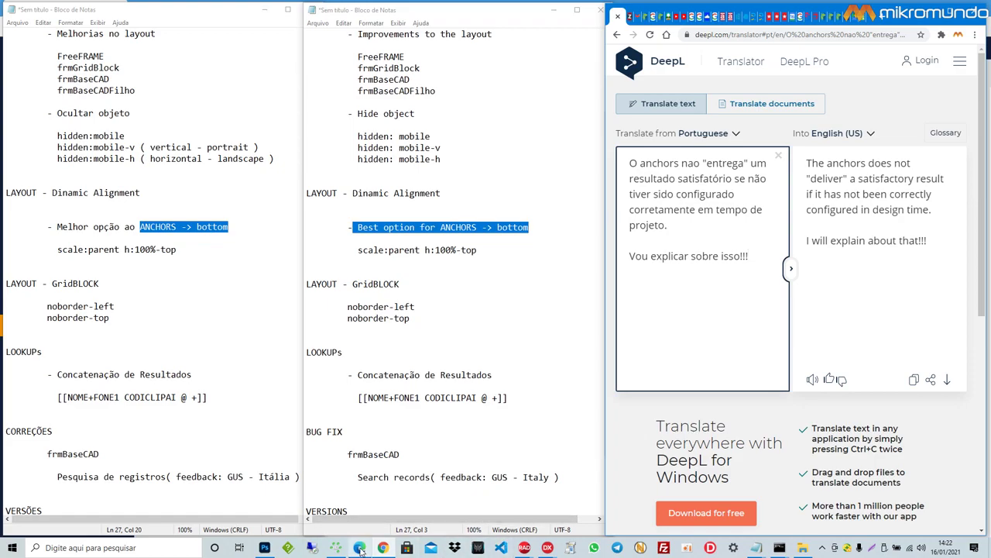
mouse_move(361, 549)
left_click(524, 548)
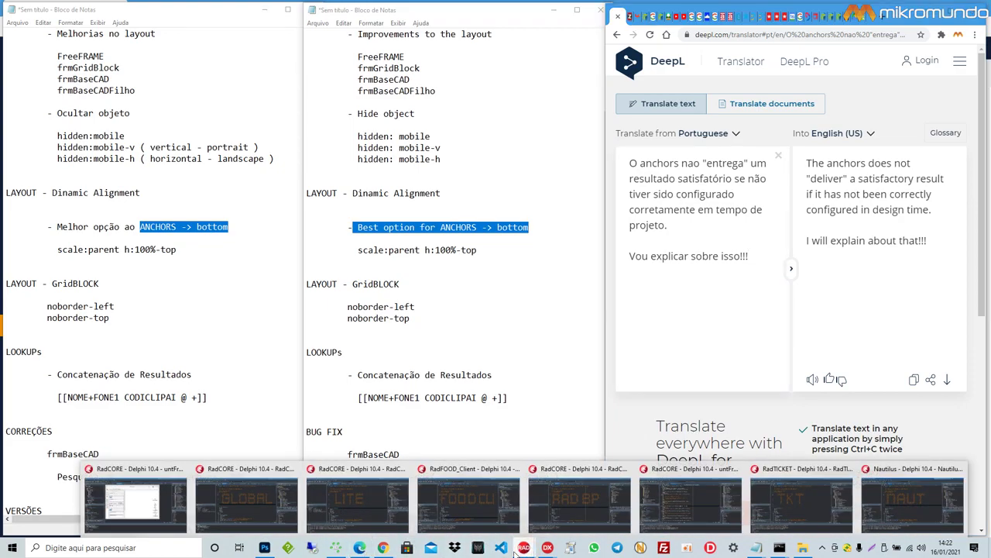
Step: Open the untFrmGridBlock form and read through paGridBlock459's Hint text and anchor settings
left_click(165, 526)
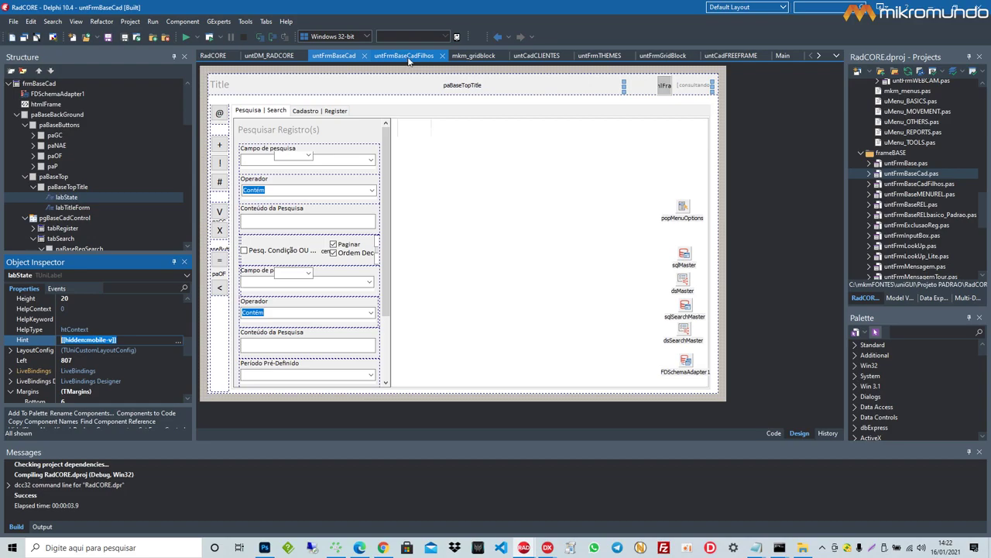
left_click(663, 55)
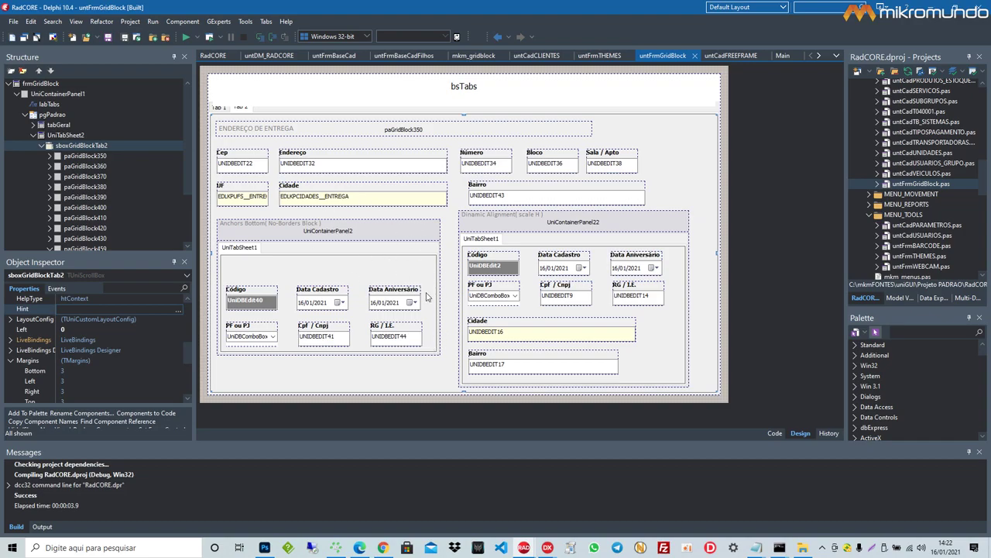
left_click(428, 296)
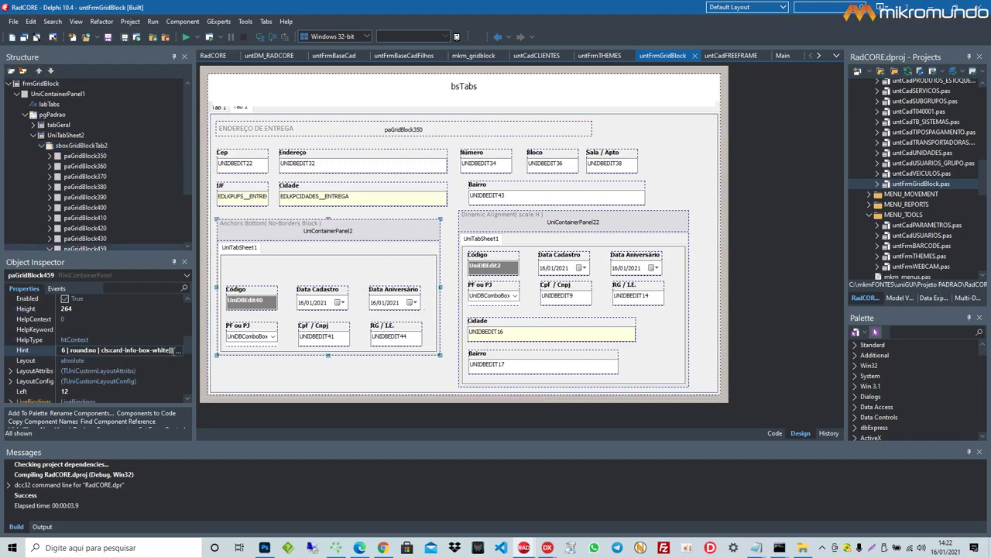
left_click(128, 349)
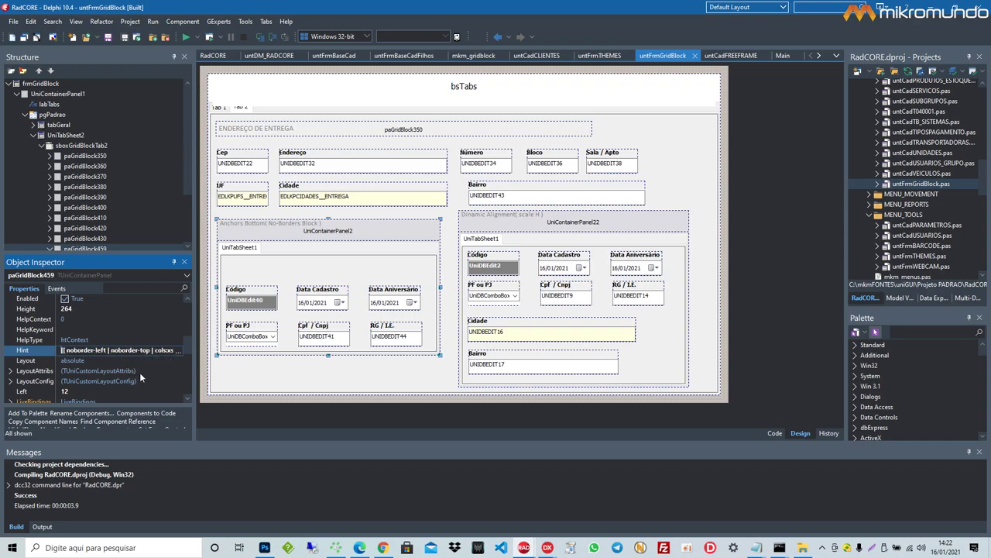
key("End")
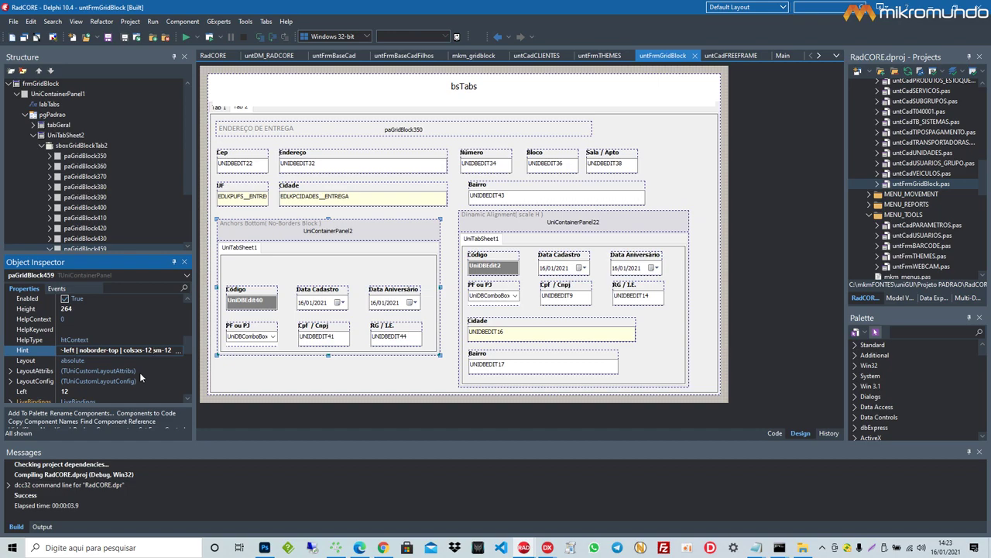
key("End")
scroll(130, 343, "up", 5)
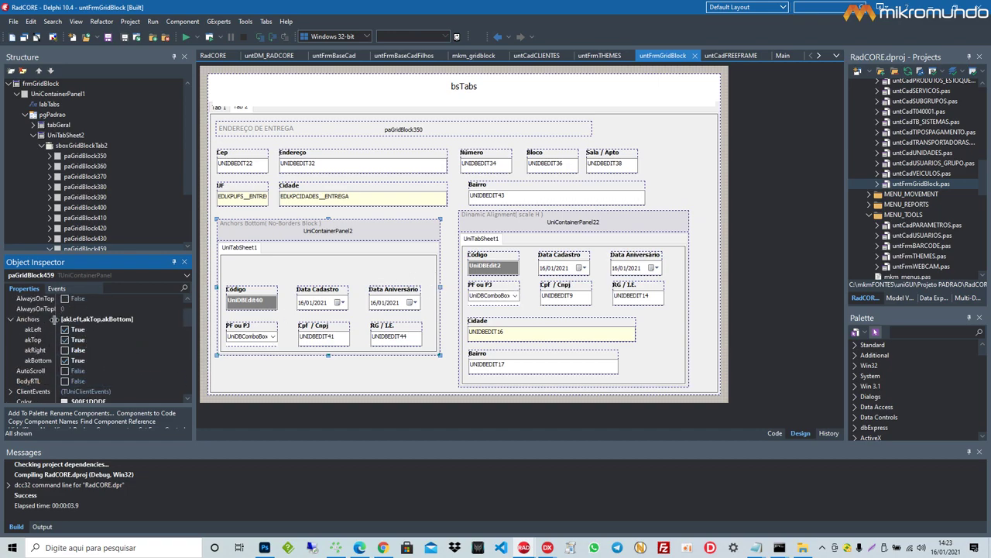
Step: Select paGridBlock459's akBottom anchor, then drag its bottom edge down and back up
left_click(85, 362)
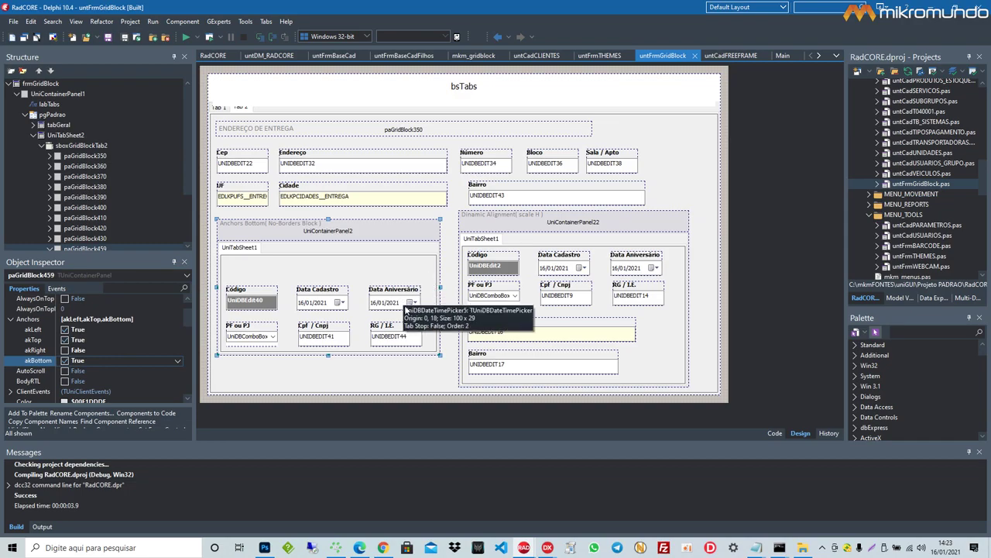
left_click_drag(328, 355, 325, 387)
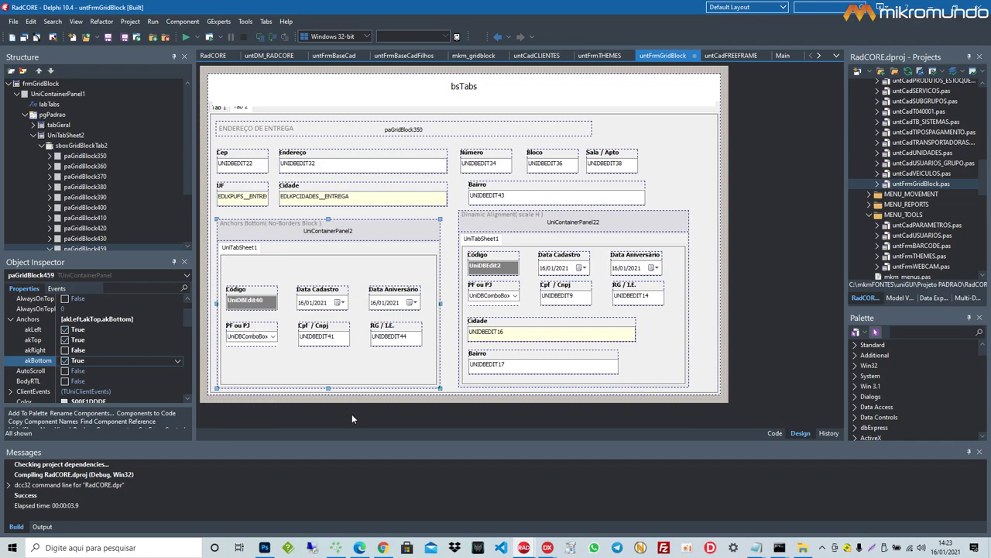
left_click_drag(328, 388, 329, 364)
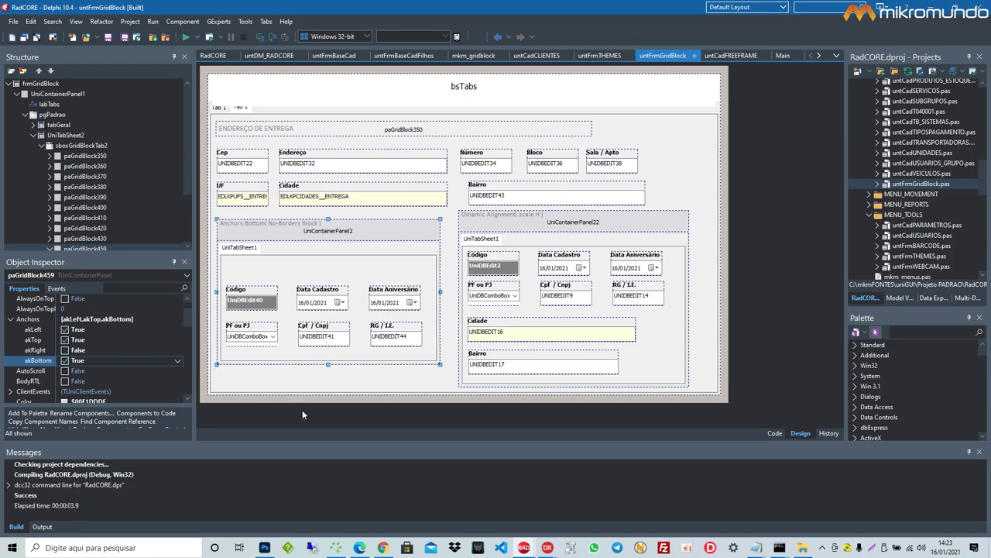
left_click_drag(331, 364, 332, 364)
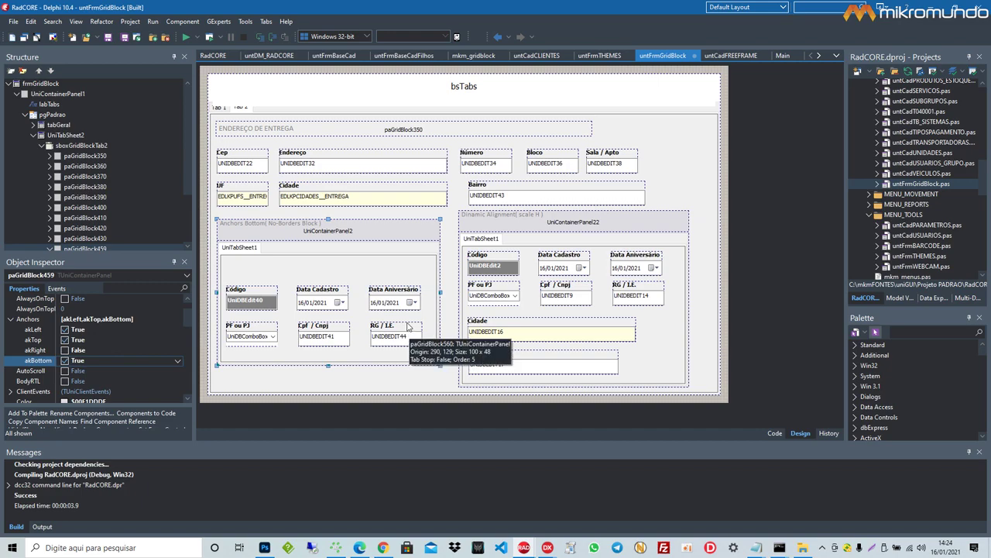
Step: Select paGridBlock460, highlight 'scale:parent h:100%-top off:15' in its Hint, and widen the value column
left_click(467, 220)
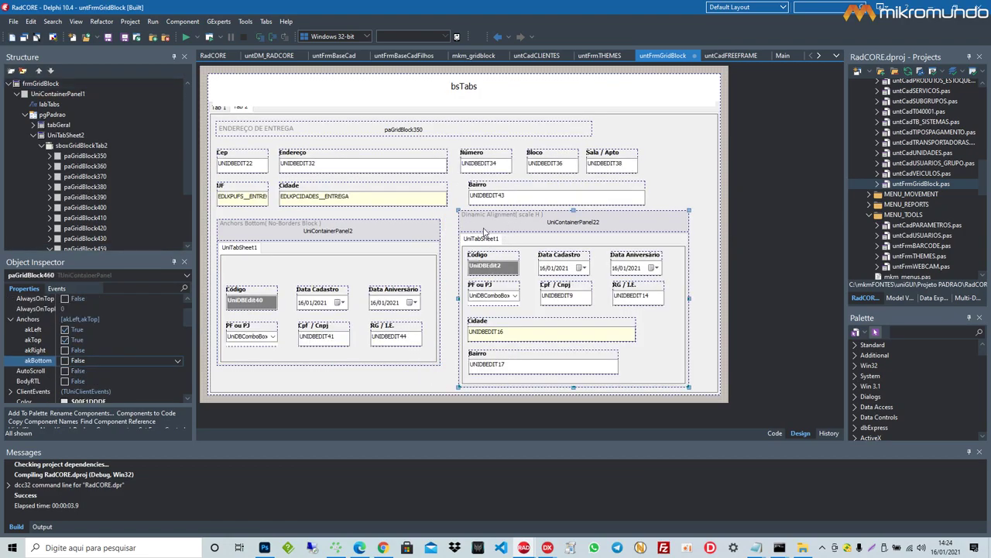
scroll(127, 376, "up", 1)
scroll(128, 371, "down", 6)
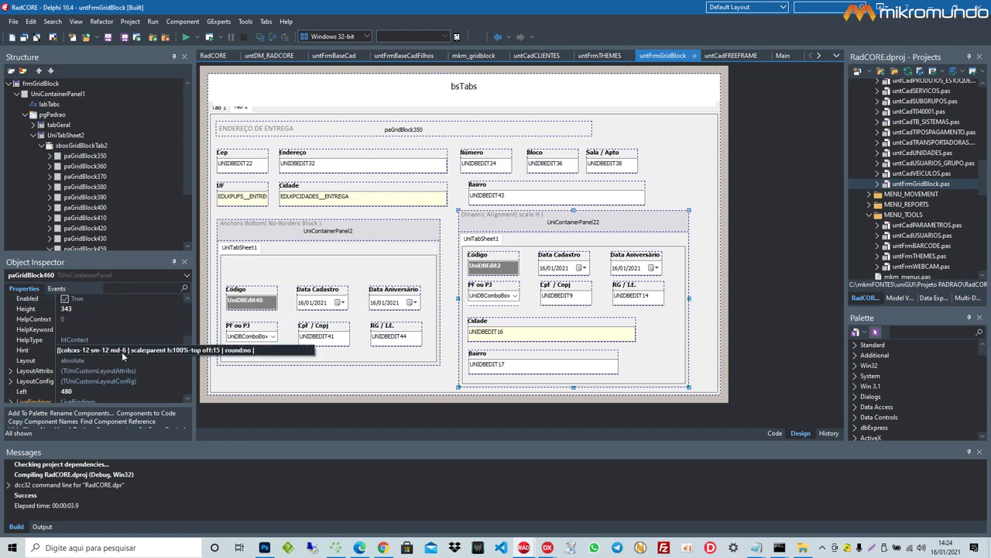
left_click(121, 350)
left_click(106, 350)
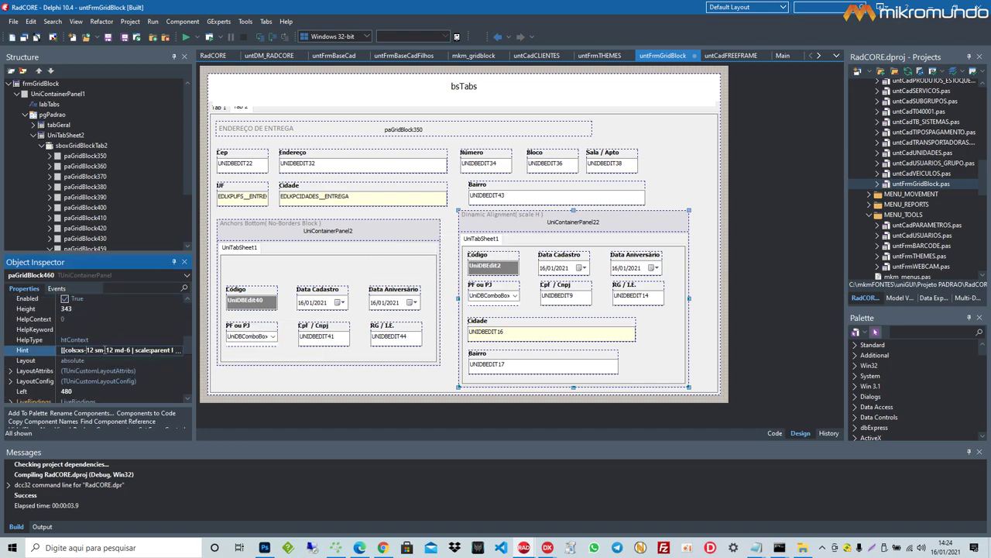
left_click_drag(133, 350, 155, 350)
key("shift+Right")
key("shift+Right")
key("shift+Right")
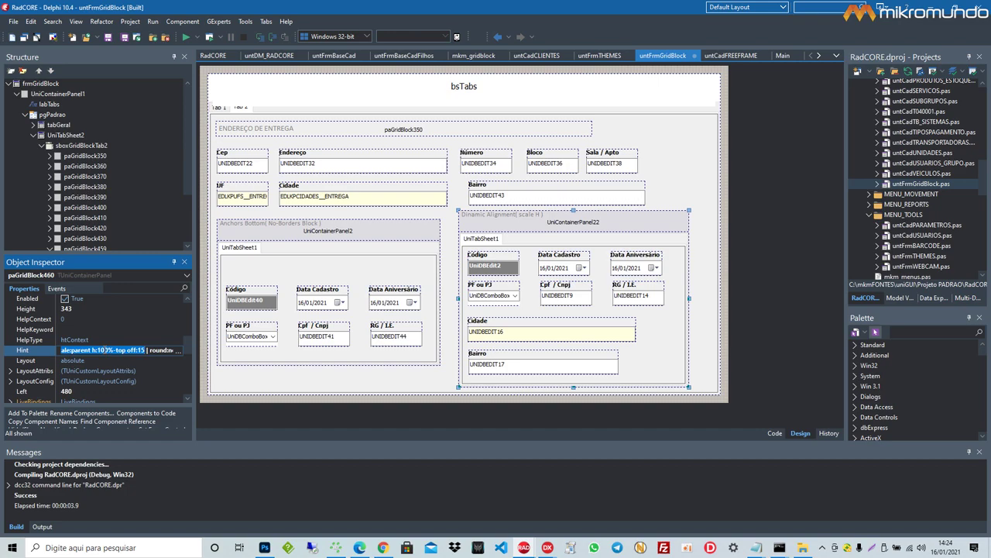
left_click_drag(57, 335, 45, 336)
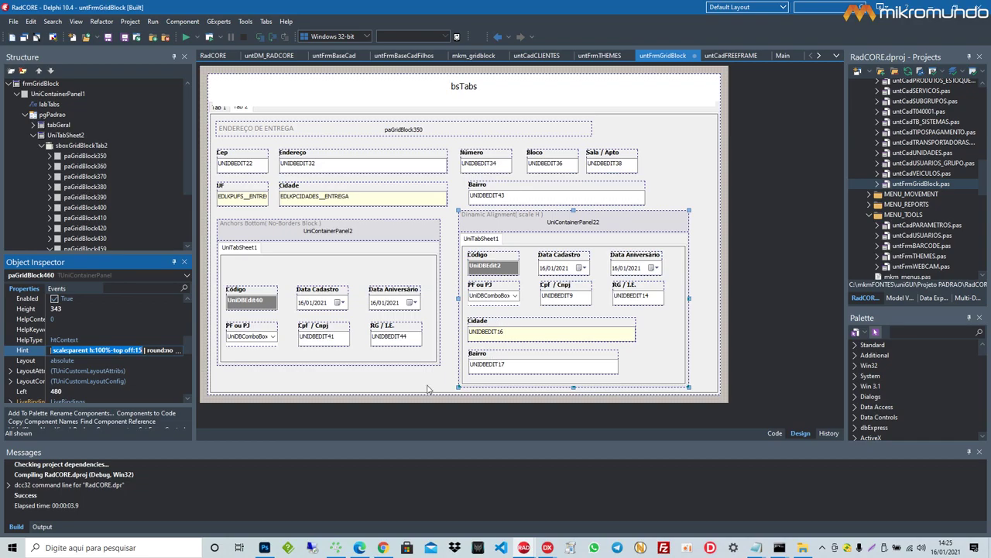
Step: Shrink paGridBlock460 to height 223, check its off:15 Hint offset, then return to RadCORE WEB
left_click_drag(573, 388, 576, 326)
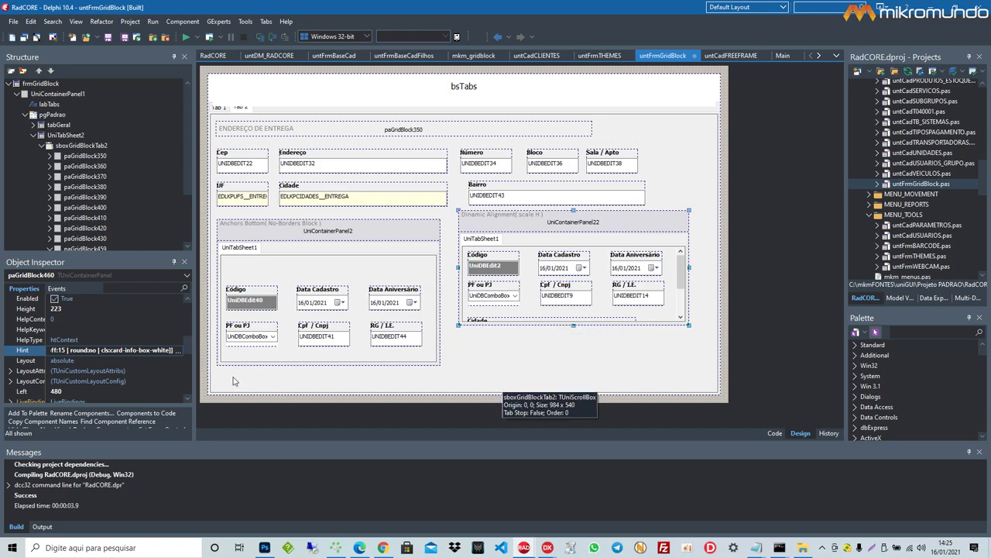
left_click(61, 351)
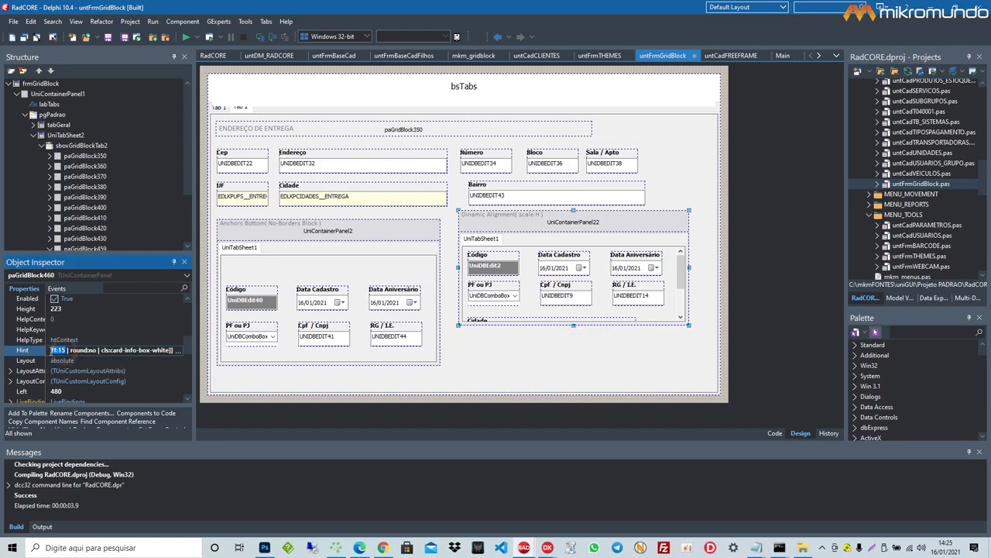
left_click_drag(174, 350, 132, 354)
key("End")
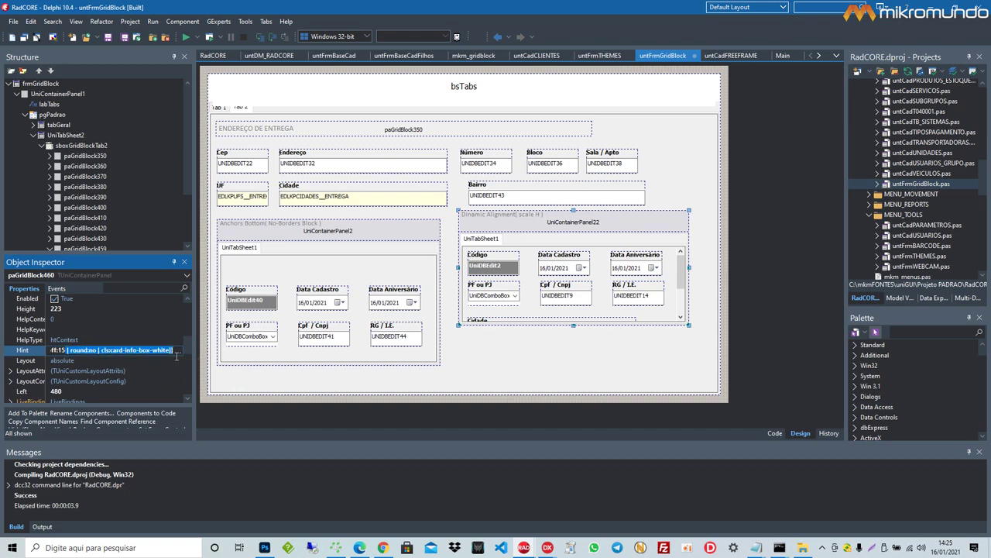
left_click(62, 350)
double_click(61, 350)
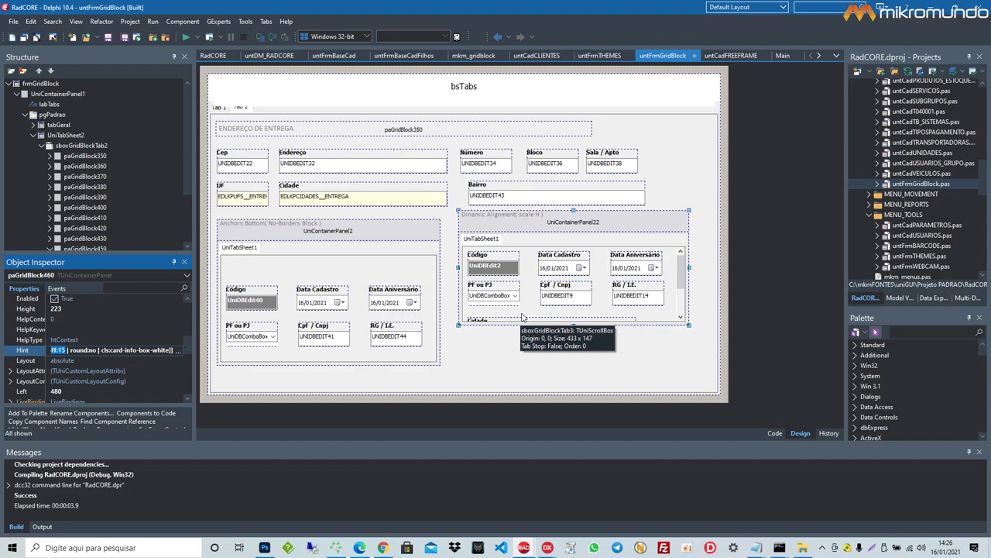
left_click(383, 547)
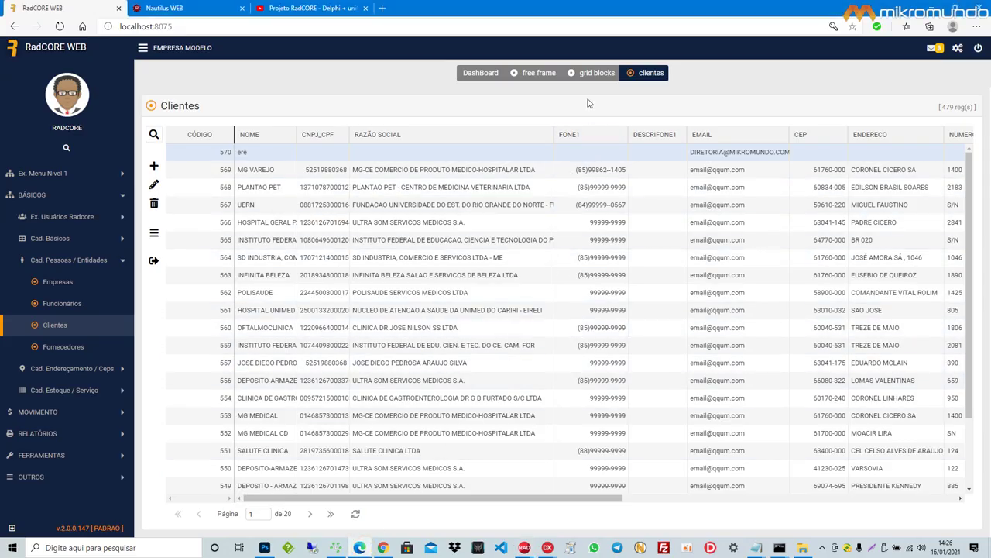
Step: Open the Grid Blocks demo on Tab 2 to show the Anchors Bottom and Dinamic Alignment panels
left_click(593, 73)
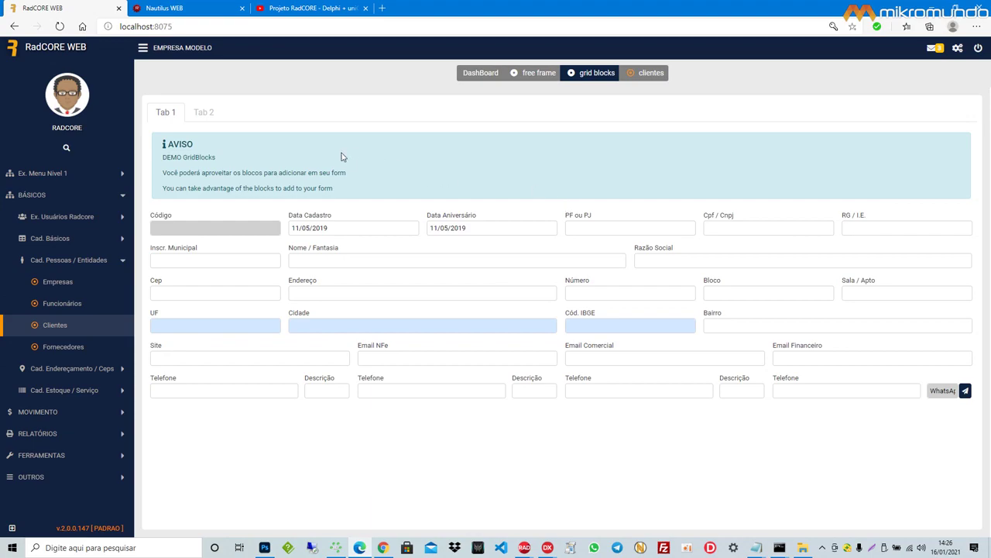
left_click(202, 114)
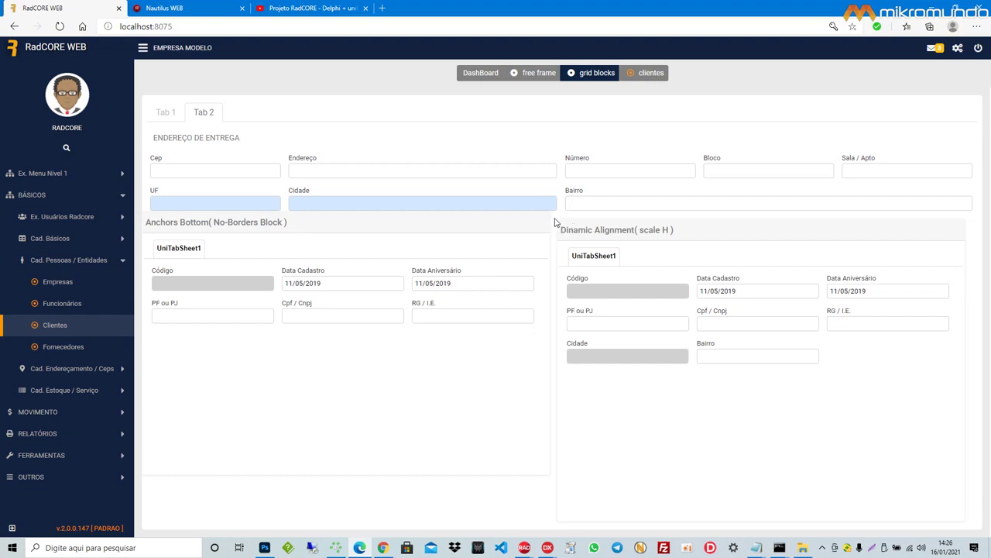
Step: Replace DeepL's source text with 'Observem que os blocos não estão corretamente alinhados.'
left_click(385, 548)
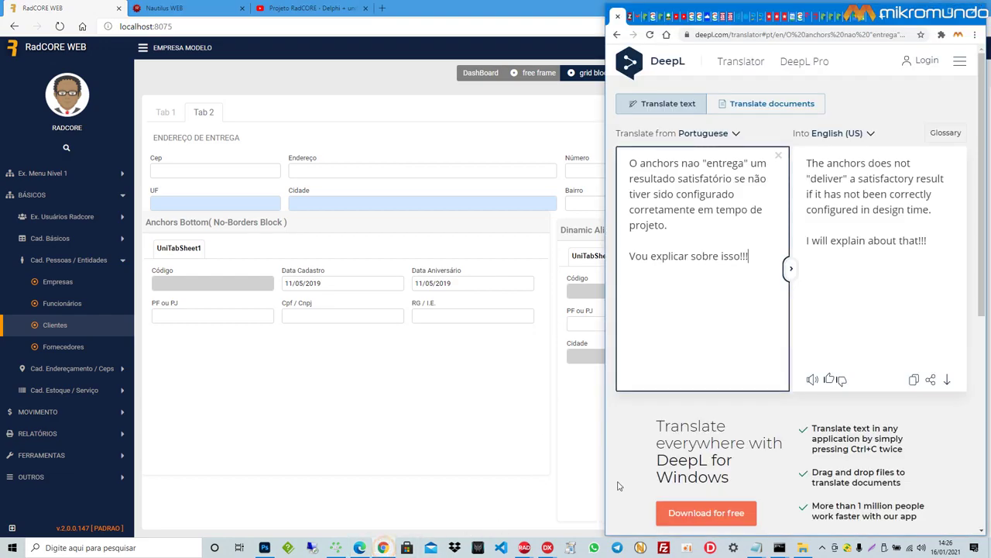
left_click_drag(761, 259, 608, 155)
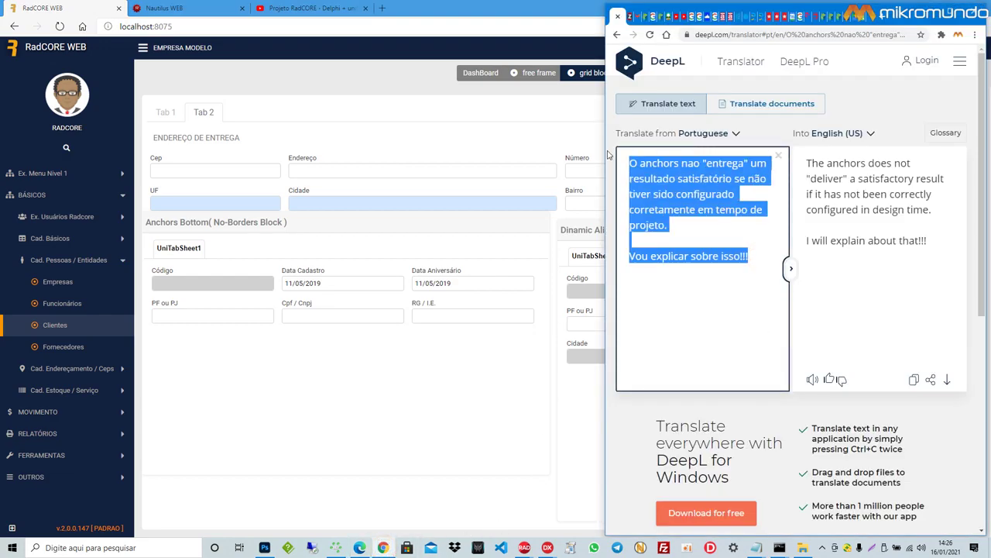
type("Obs")
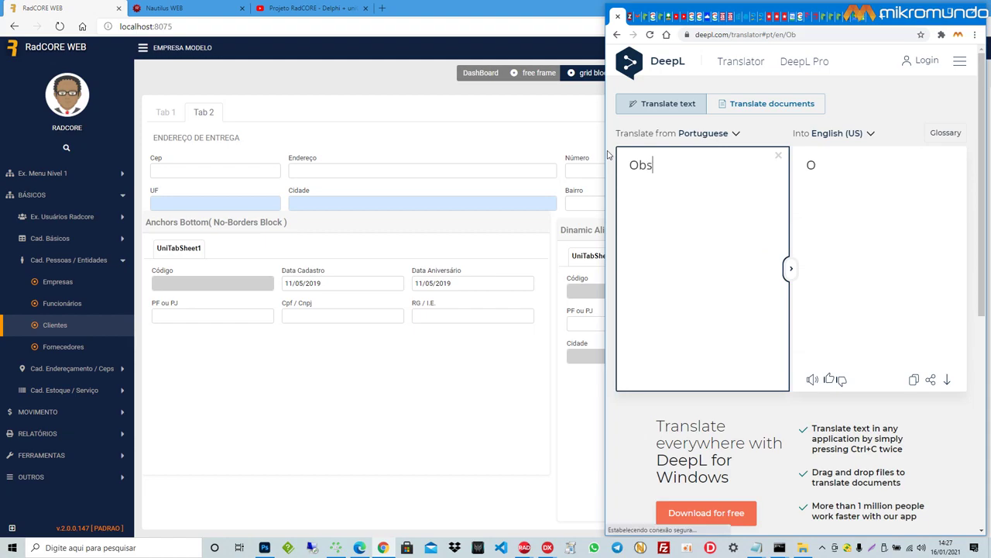
type("ervem que os")
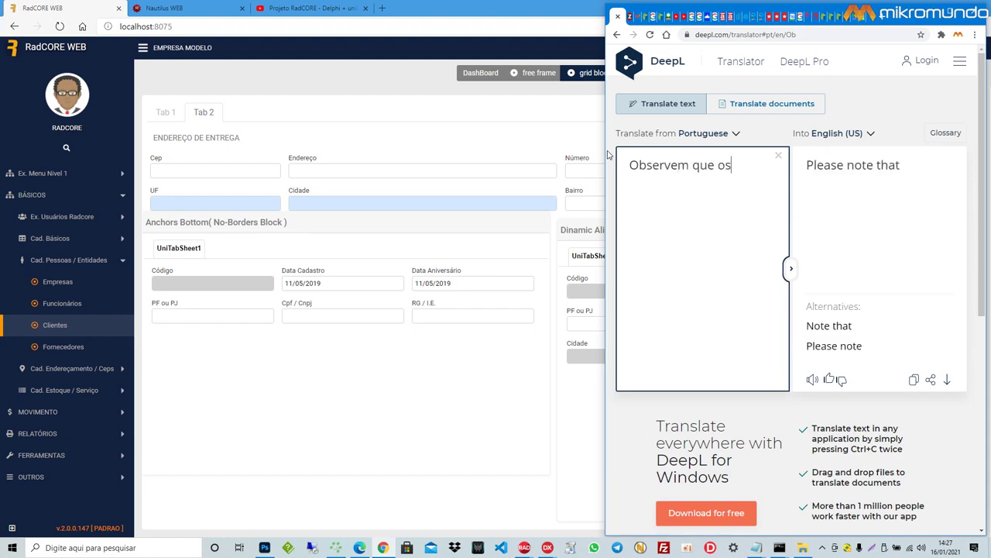
type(" blocos n")
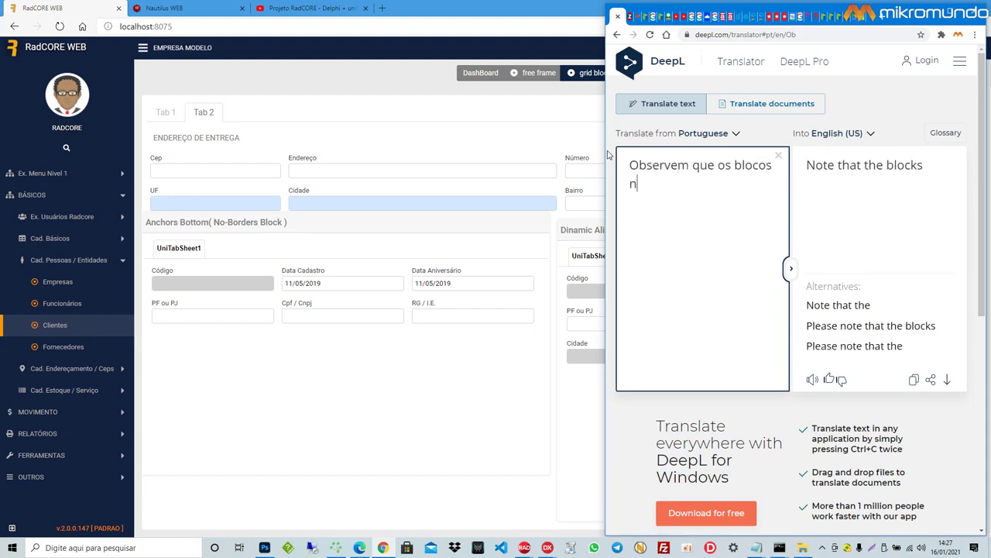
type("ão estão crret")
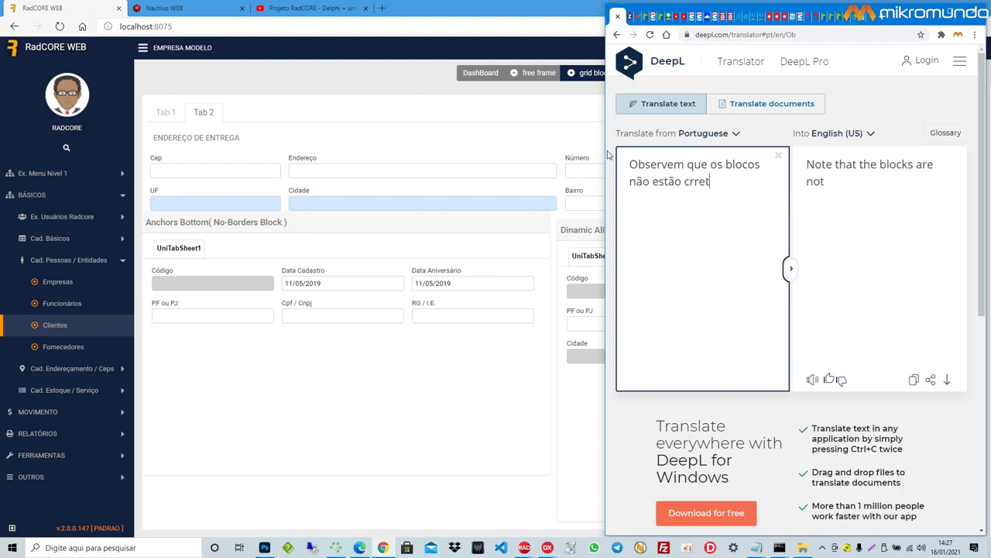
type("amente ali")
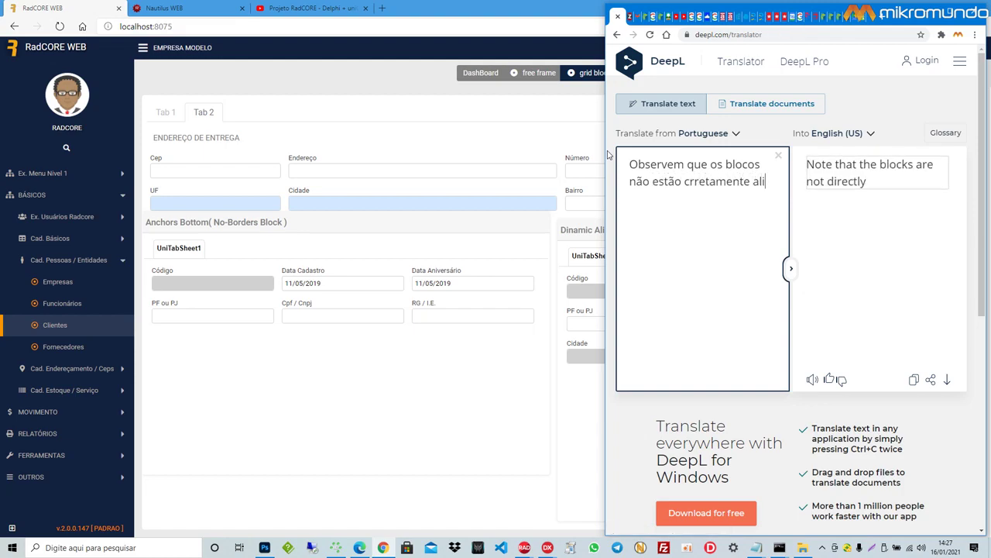
type("nhaso")
key("ctrl+End")
key("BackSpace")
type("dos.")
Step: Add the paragraphs 'Isso foi proposital !!!' and 'Vamos falar do novo recurso.'
key("Return")
key("Return")
type("Isso foi propos")
key("BackSpace")
type("osital !!!")
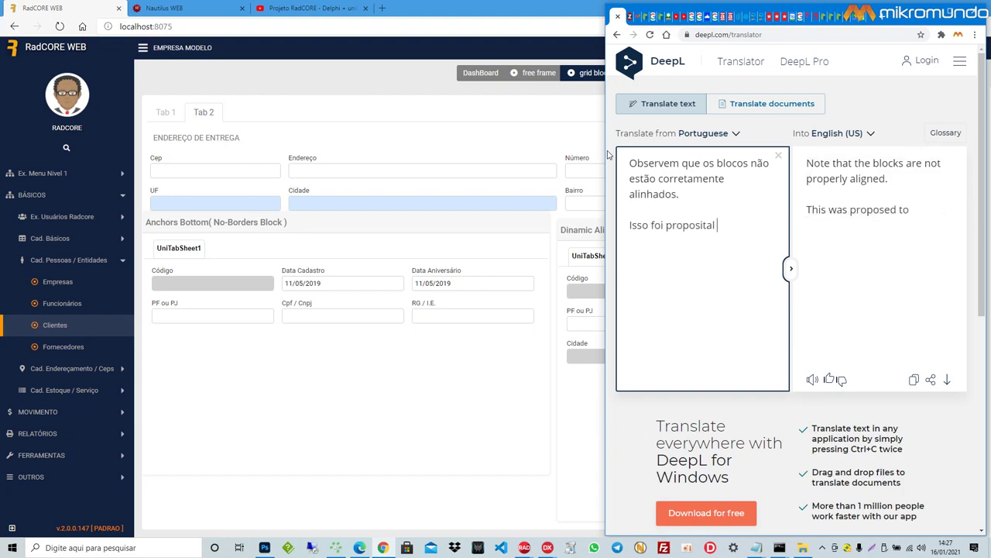
key("Return")
type("Vamnos")
key("BackSpace")
key("BackSpace")
key("BackSpace")
key("BackSpace")
type("os falar do novo recurso.")
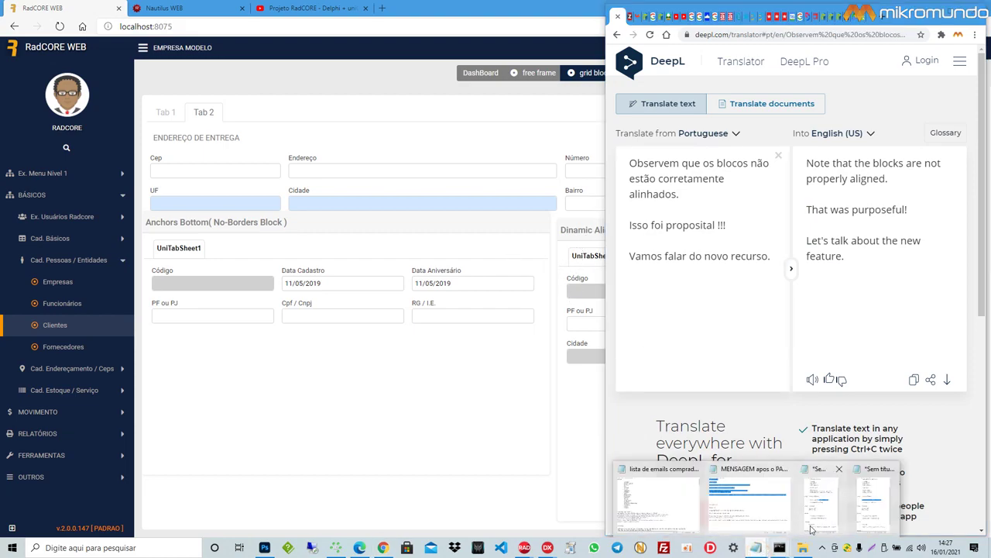
Step: Show both release notes and highlight the LAYOUT - GridBLOCK noborder-left/noborder-top lines in each
left_click(756, 549)
left_click(756, 551)
left_click(866, 516)
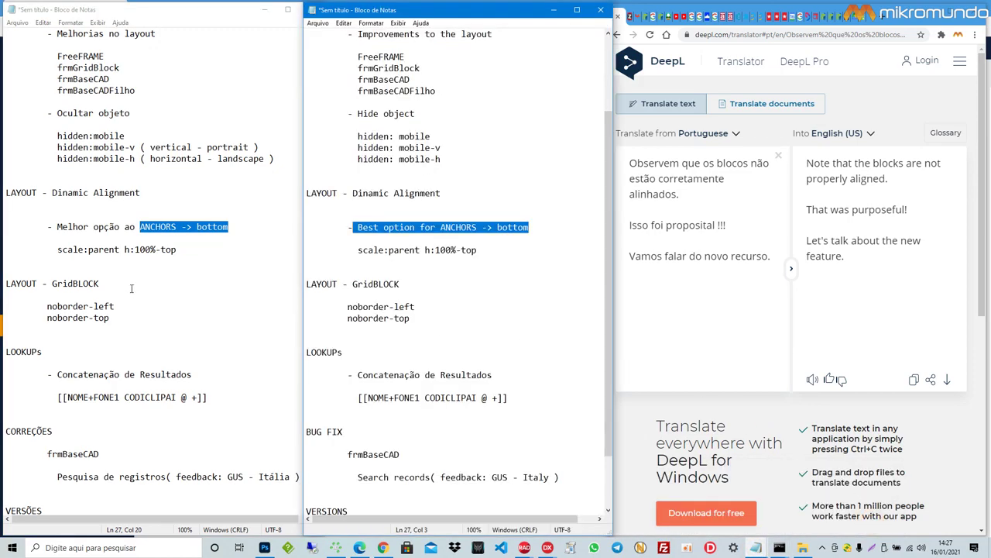
left_click(54, 287)
left_click_drag(99, 284, 6, 285)
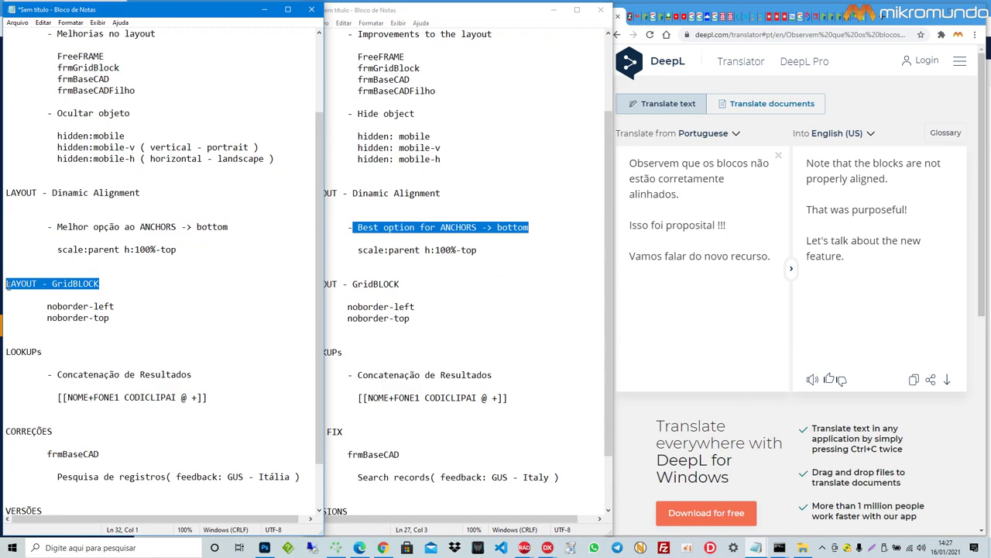
left_click_drag(110, 318, 47, 307)
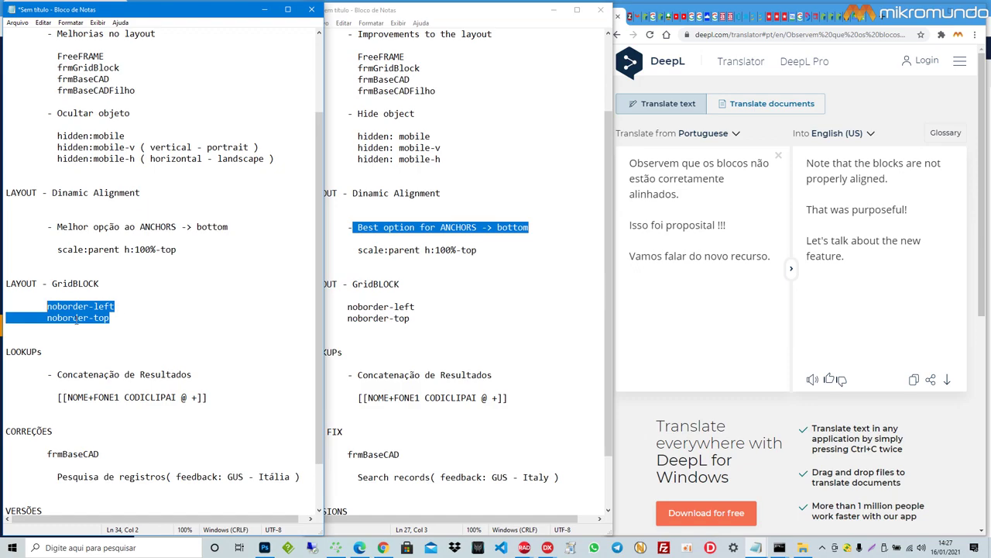
left_click(424, 319)
left_click_drag(424, 319, 300, 284)
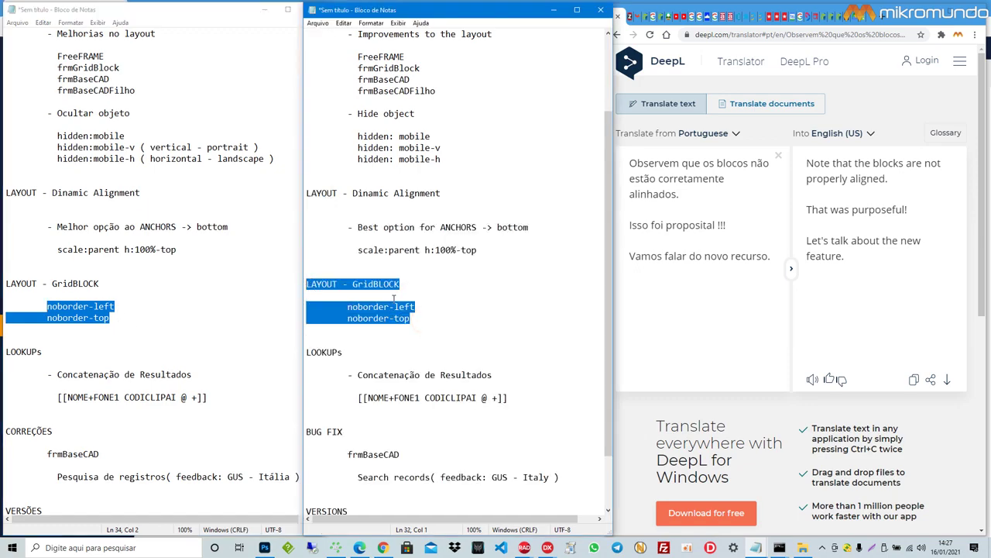
left_click(127, 293)
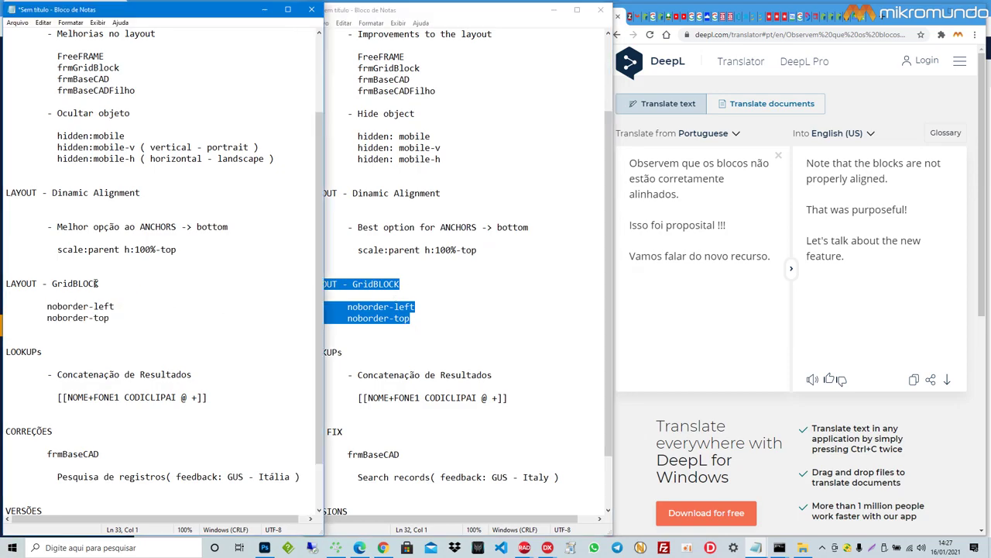
Step: Add 'Mais 2 atributos para o controle de responsividade.' to DeepL and re-mark the noborder lines
left_click(631, 297)
key("Return")
key("Return")
type("Mais 2 atributo")
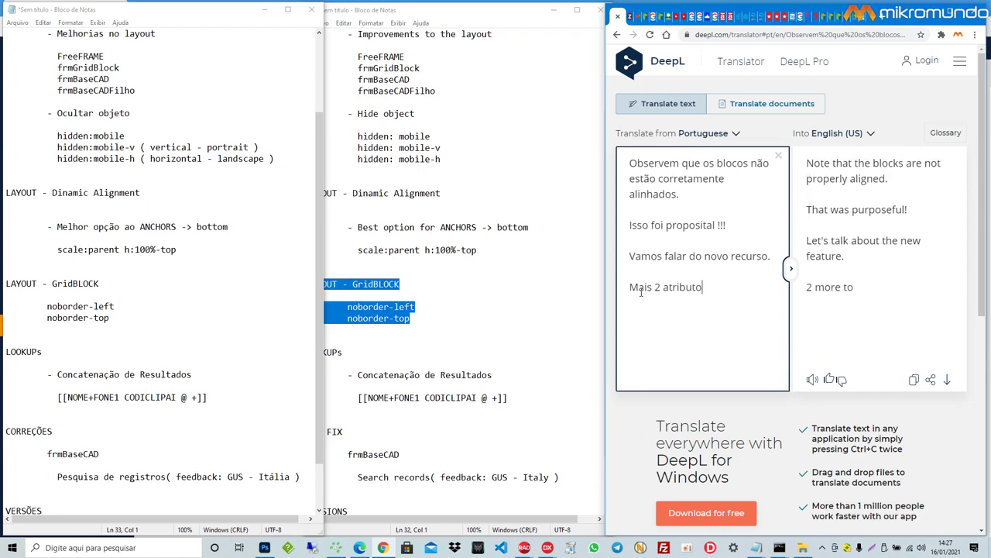
type("s para o ")
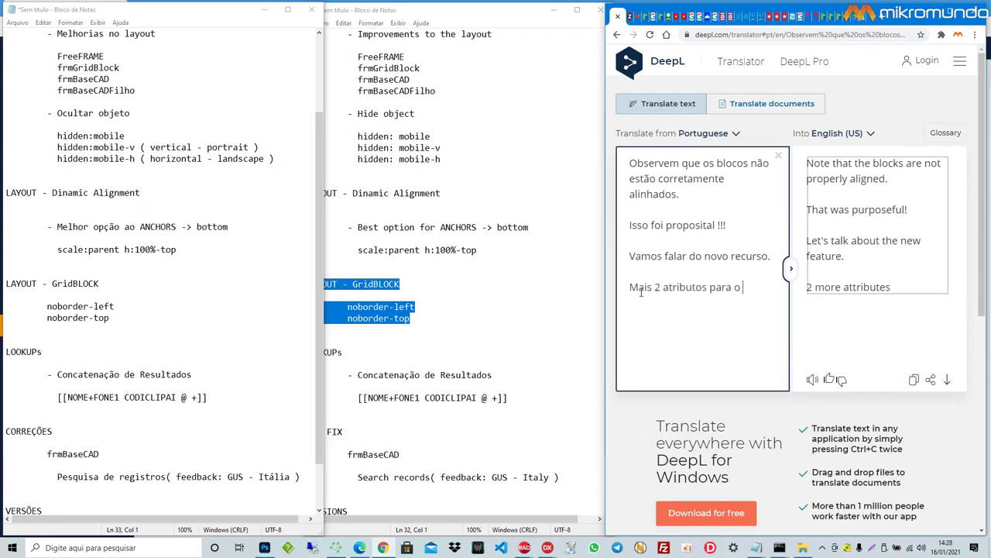
type("controle de respon")
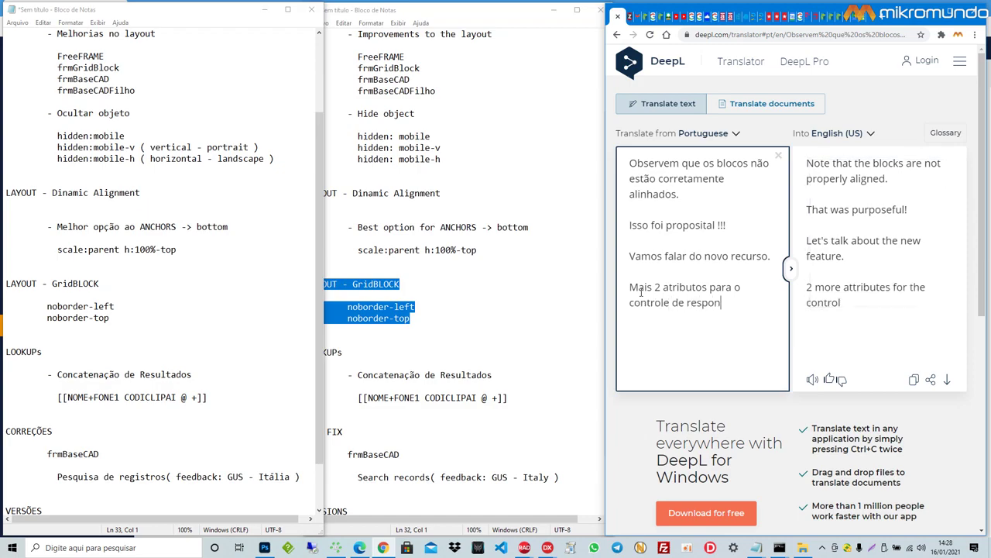
type("sividade.")
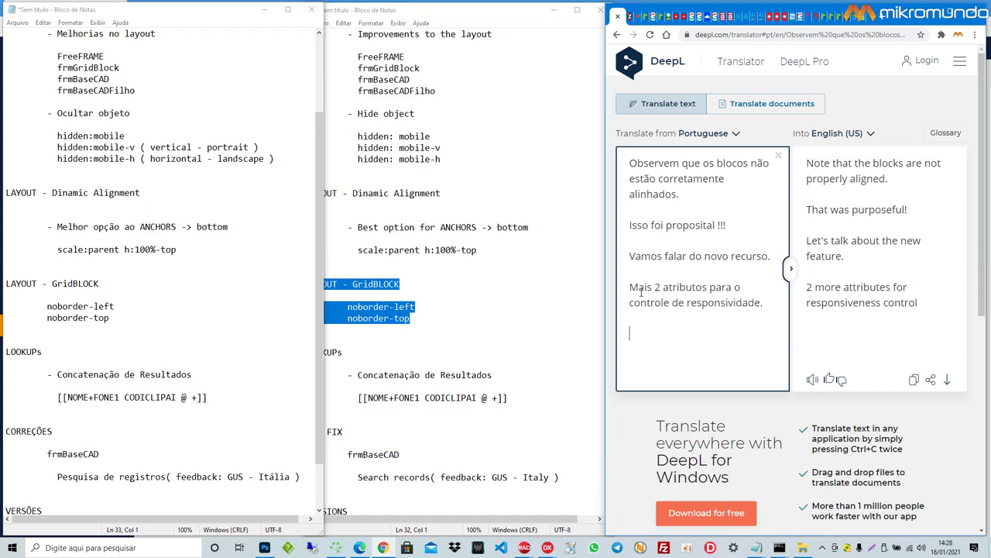
key("Return")
key("Return")
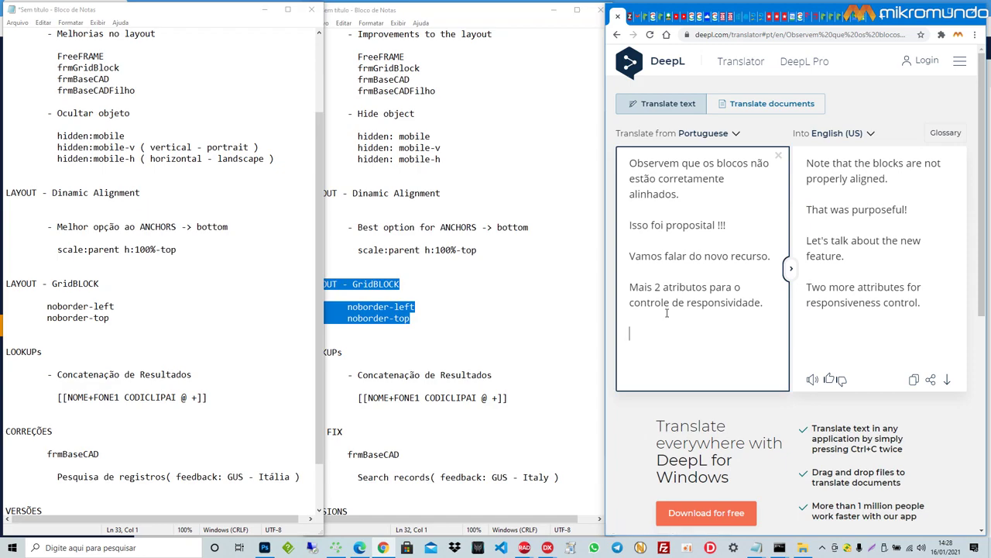
left_click_drag(152, 320, 44, 306)
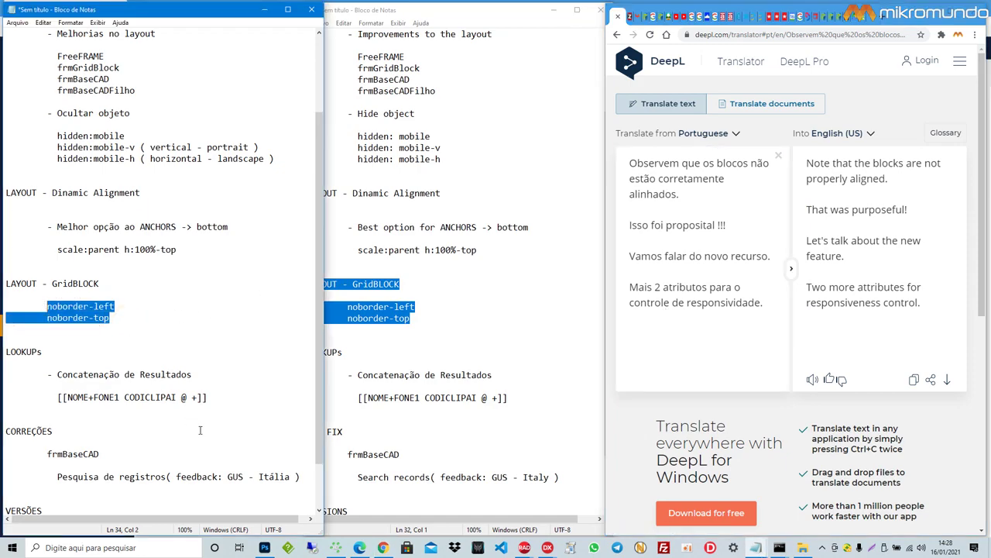
Step: Switch back to the RadCORE WEB clientes form showing the Anchors Bottom and Dinamic Alignment blocks
left_click(360, 549)
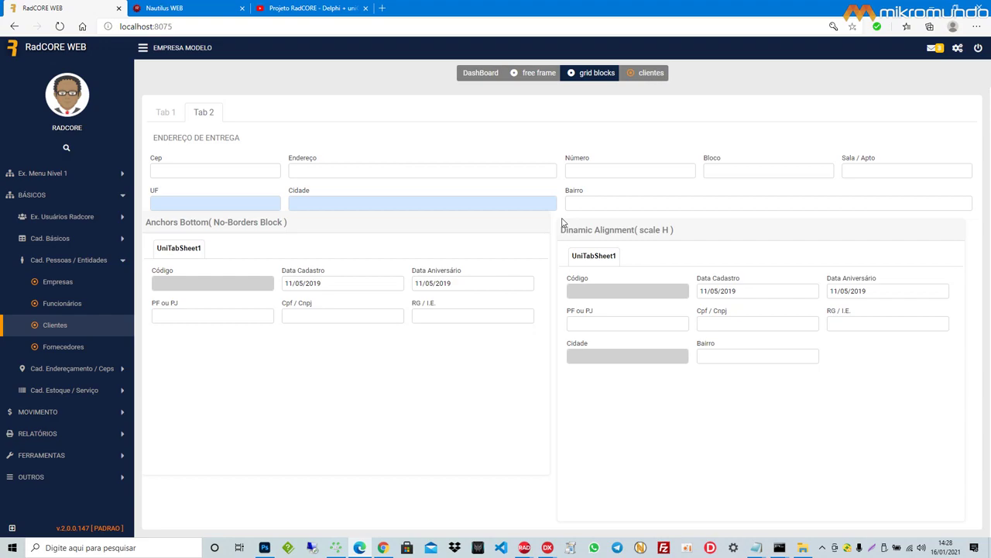
Step: Add Portuguese lines translating to 'looks crooked...out of pattern' and 'use your imagination to apply this feature.'
left_click(387, 549)
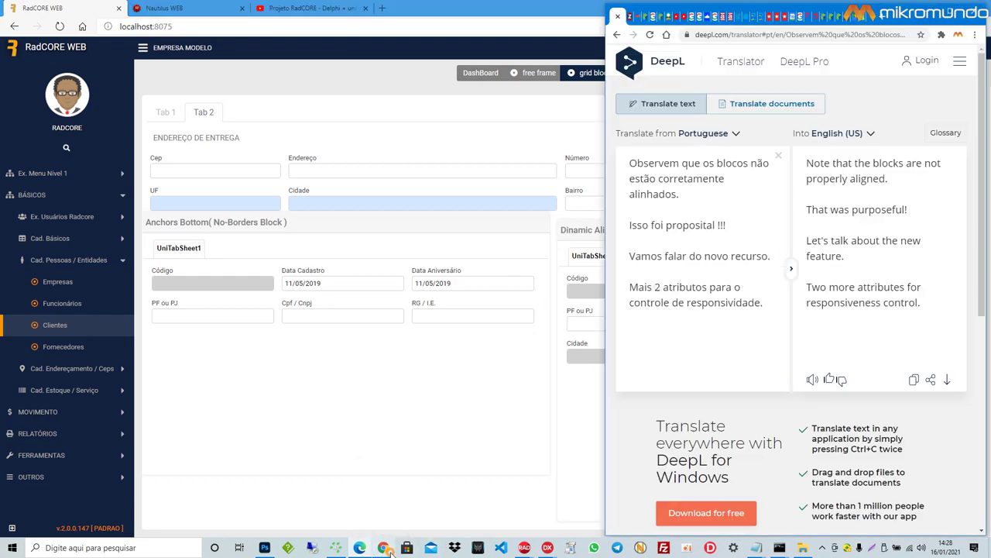
type("Fic")
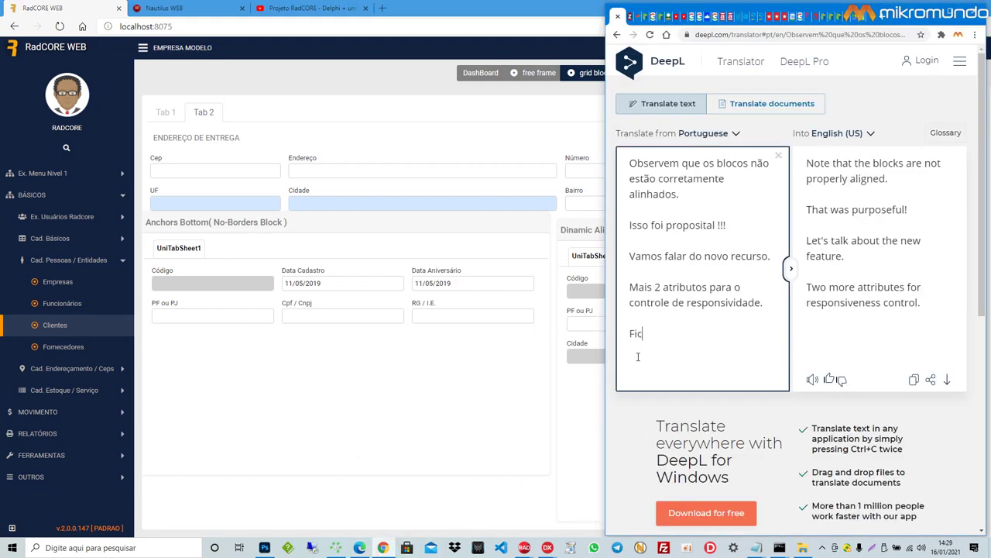
type("ou a impressão que está ")
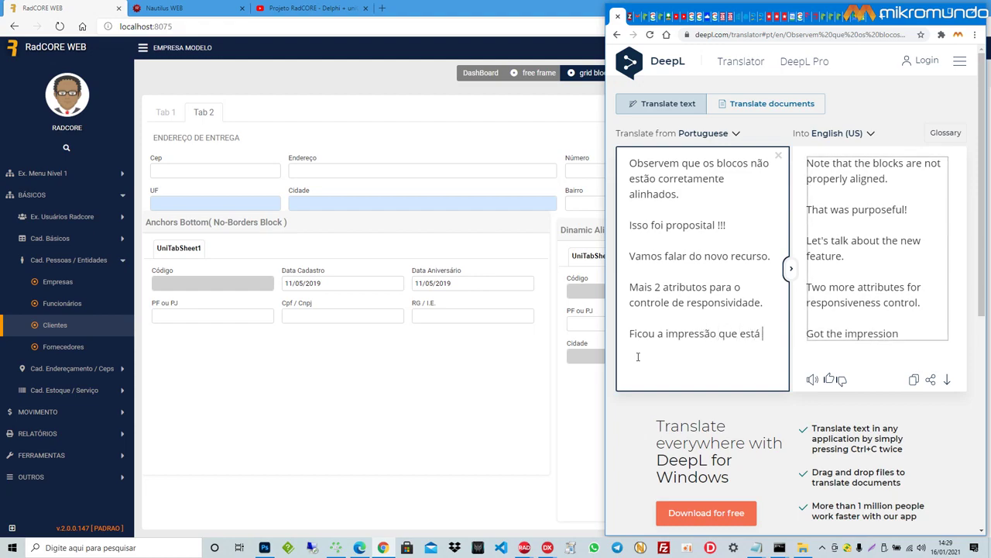
type("torto")
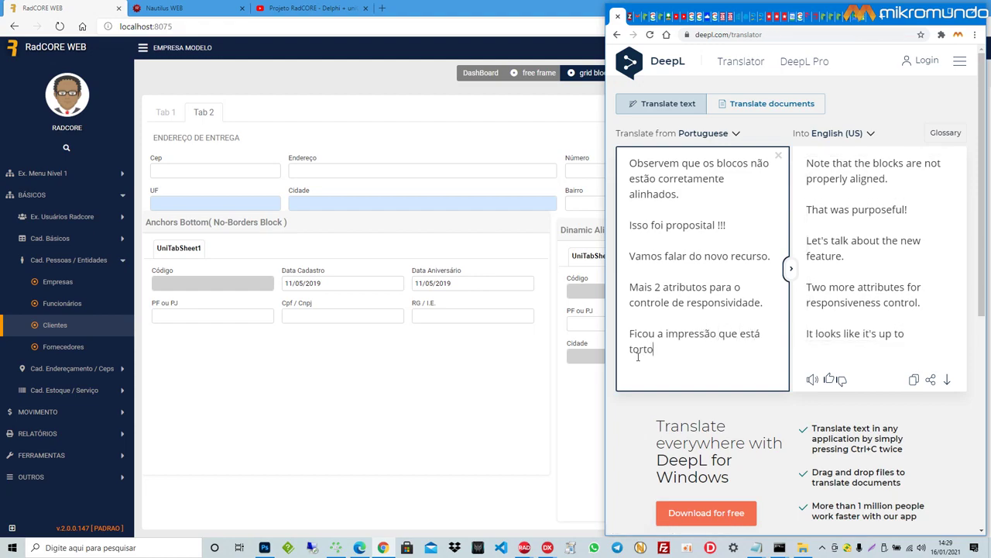
type("..fora do padr")
type("a")
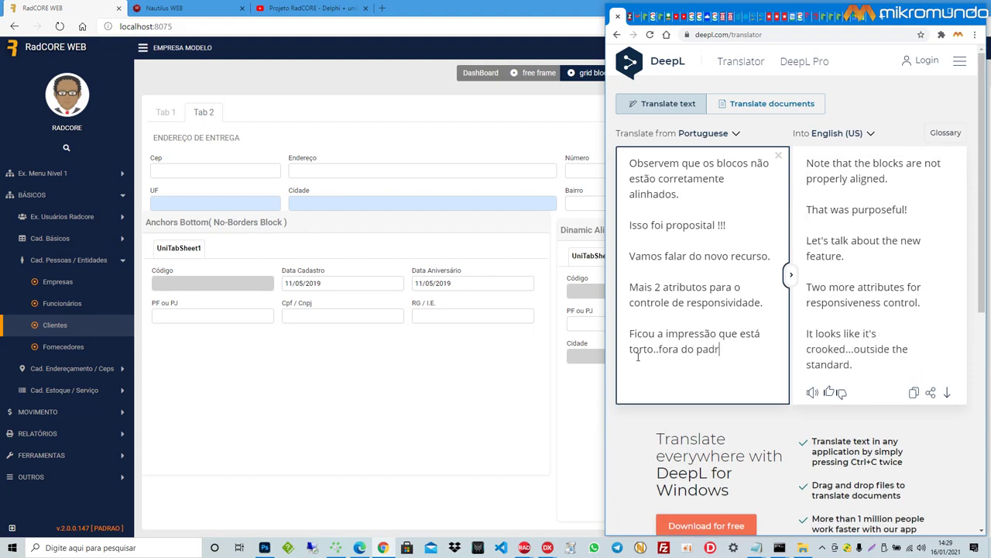
type("ão.")
key("Return")
key("Return")
type("Bom , u")
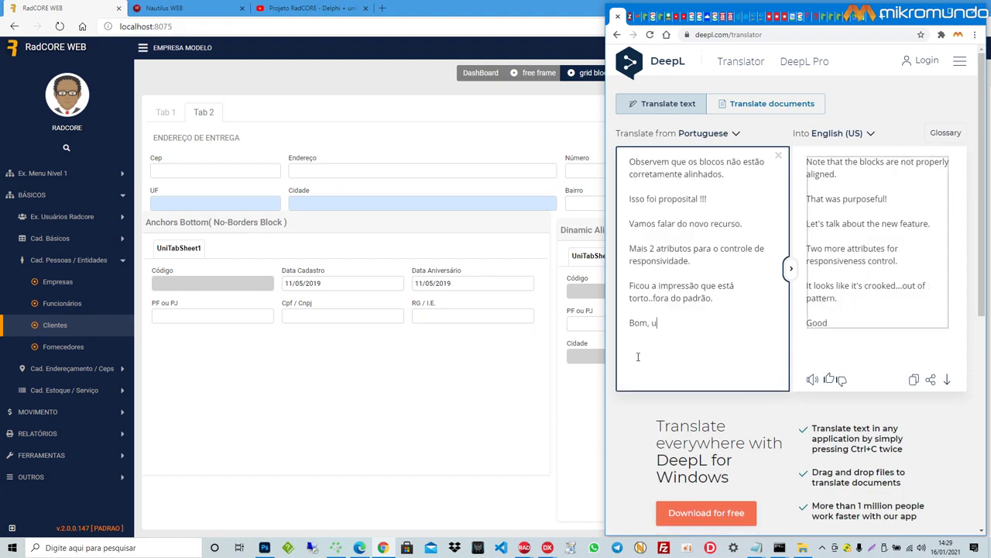
type("sem a imagina")
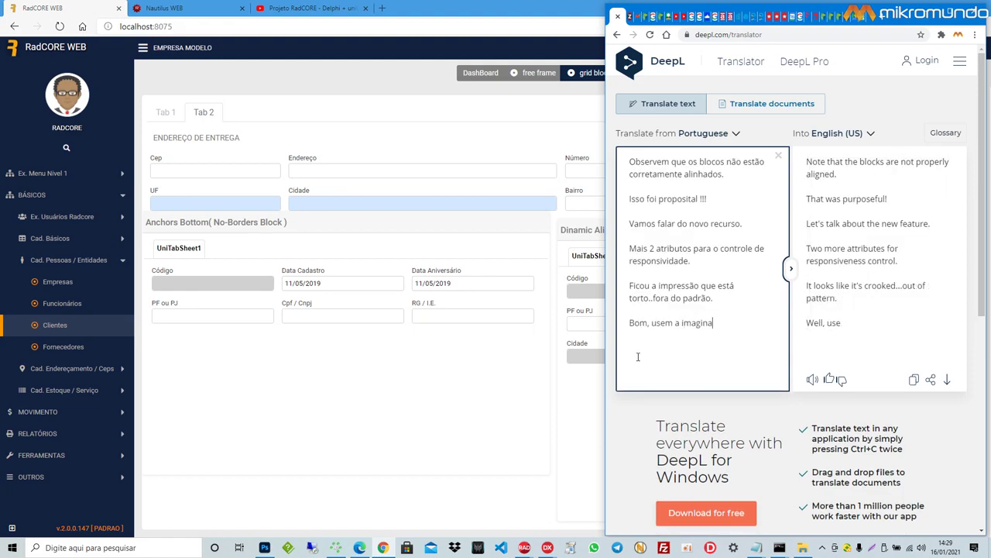
type("ção ")
type("de vcs par")
type("ica")
key("BackSpace")
key("BackSpace")
key("BackSpace")
key("BackSpace")
key("BackSpace")
key("BackSpace")
key("BackSpace")
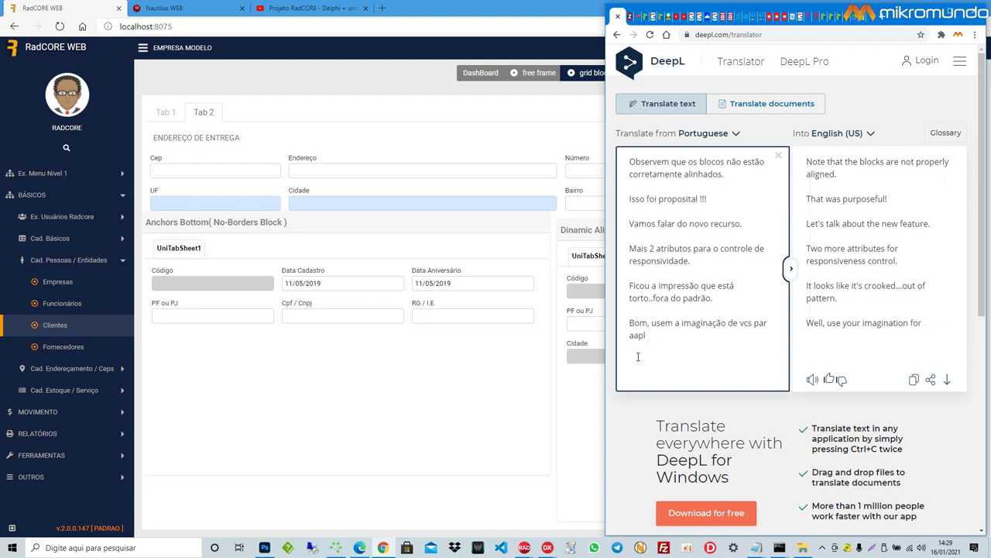
type("a aplicar esse recurso.")
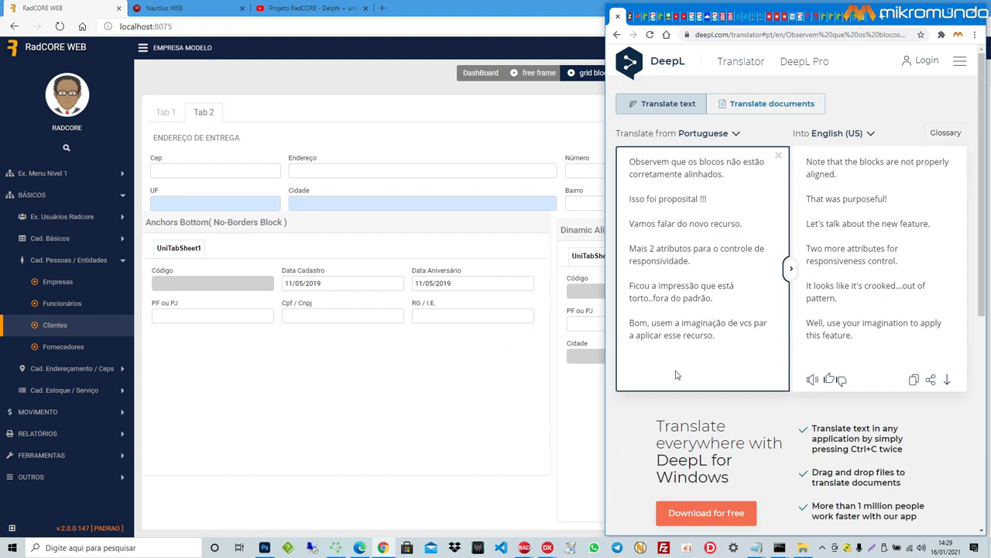
left_click(525, 547)
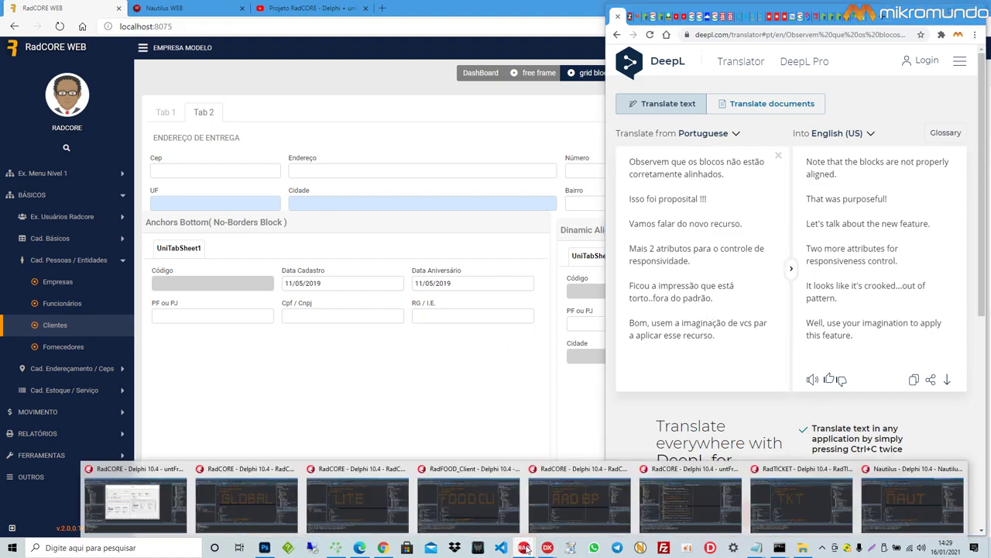
Step: Open untFrmGridBlock, select paGridBlock459 and highlight the noborder-left noborder-top classes in its Hint
left_click(132, 503)
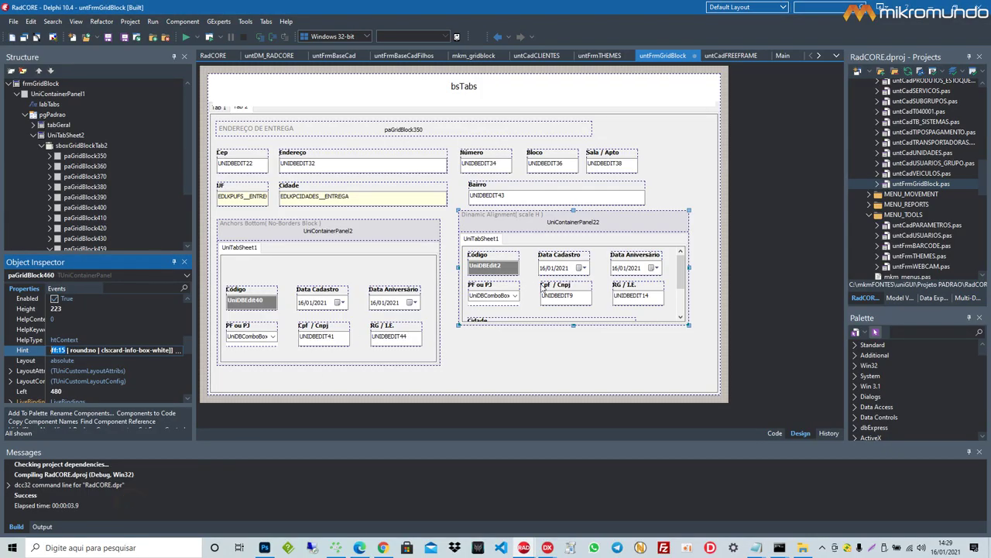
left_click(438, 350)
left_click(113, 350)
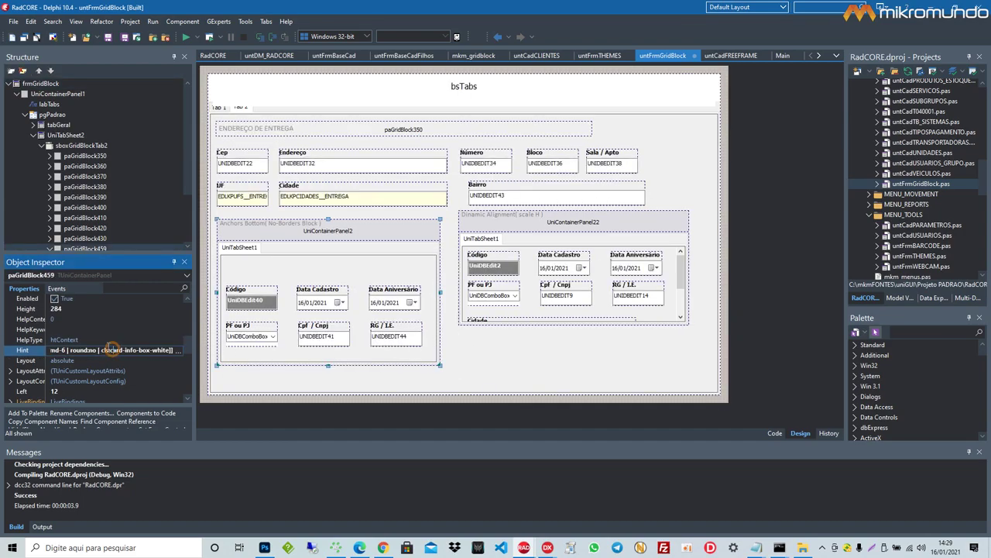
key("Home")
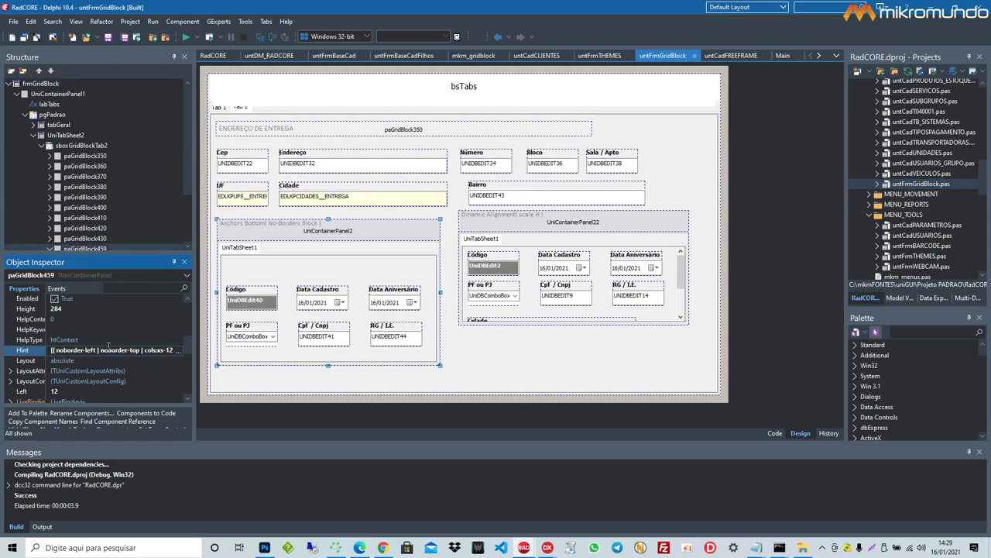
key("ctrl+shift+Right")
key("ctrl+shift+Right")
key("ctrl+shift+Right")
key("ctrl+shift+Right")
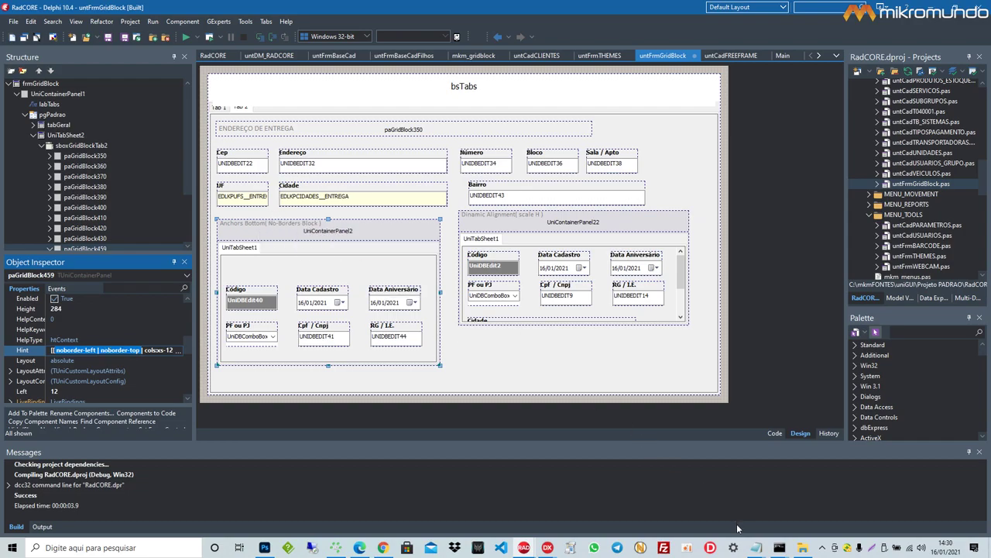
Step: Arrange both release notes, mark the LOOKUPs heading, and select all of DeepL's source text
left_click(779, 549)
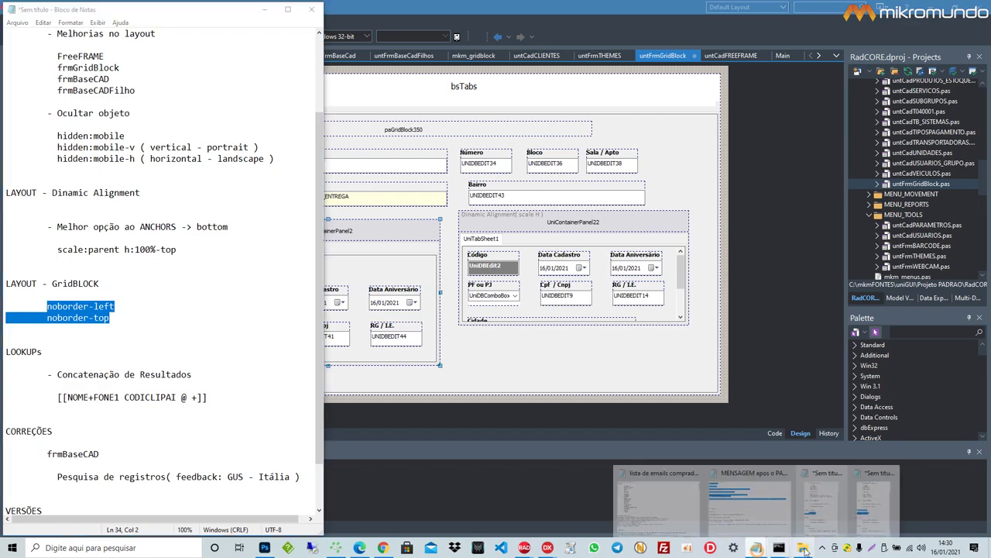
left_click(874, 499)
scroll(208, 353, "down", 2)
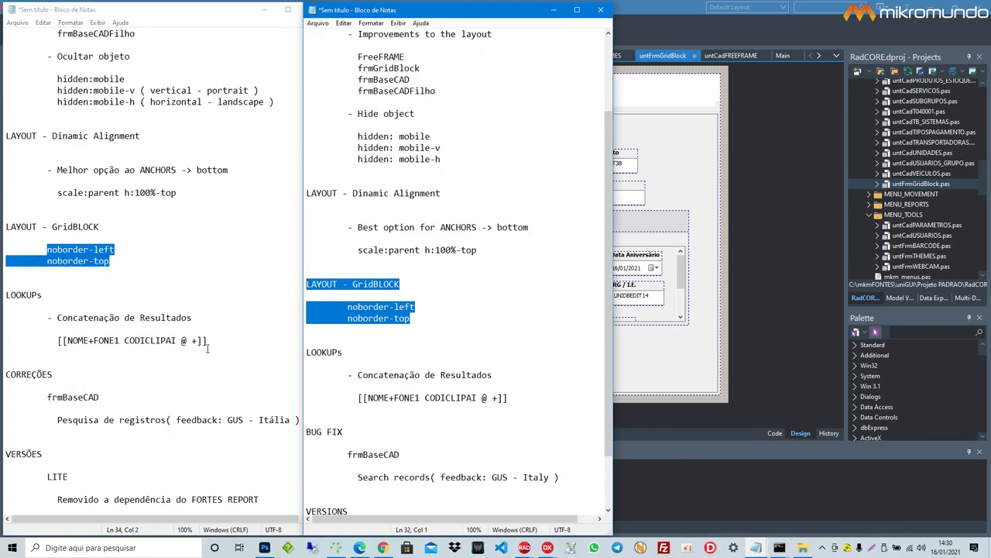
left_click(53, 300)
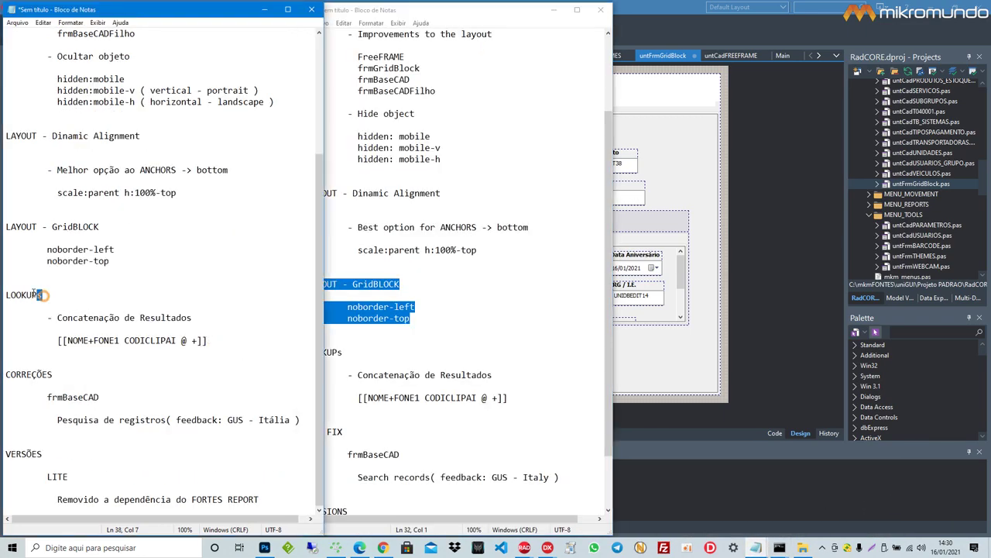
left_click_drag(54, 300, 6, 288)
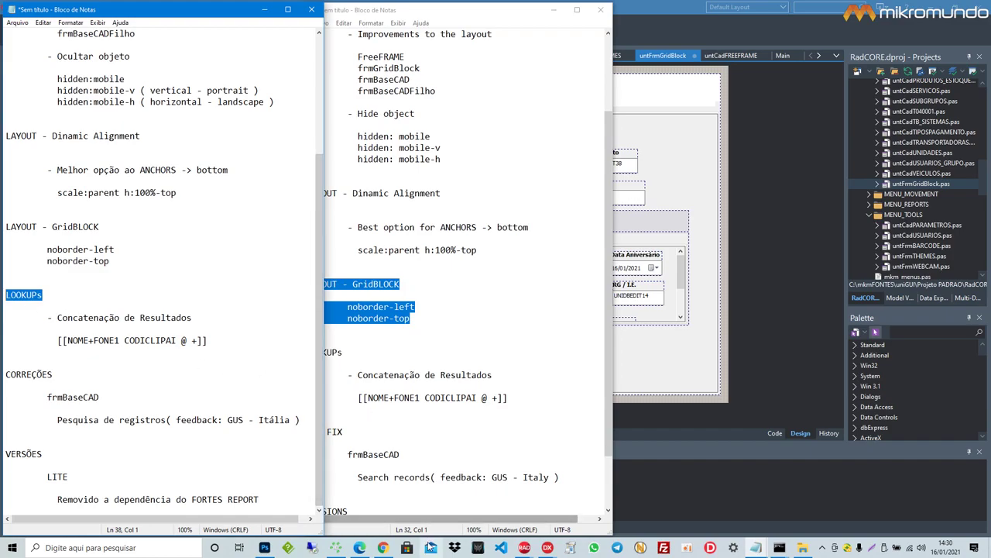
left_click(383, 547)
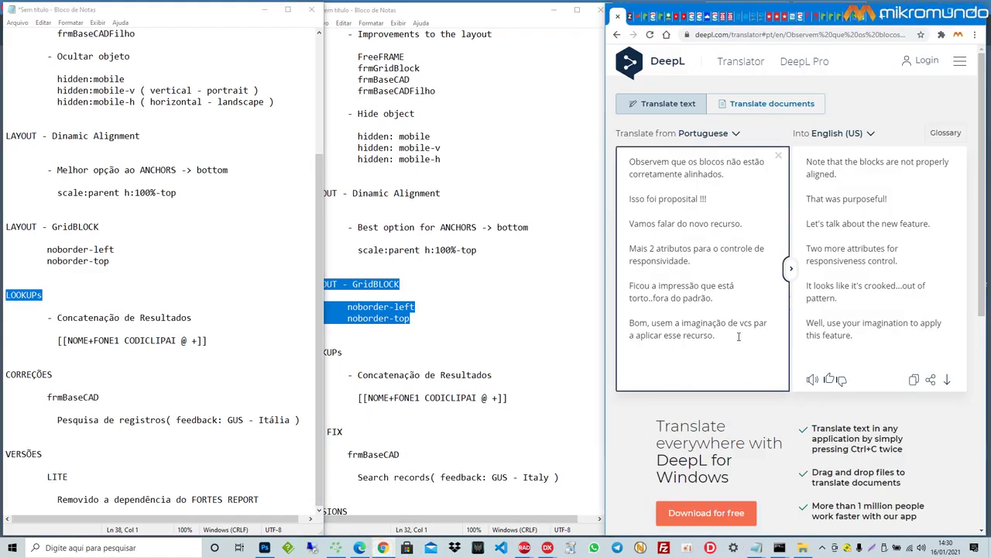
left_click_drag(723, 337, 614, 155)
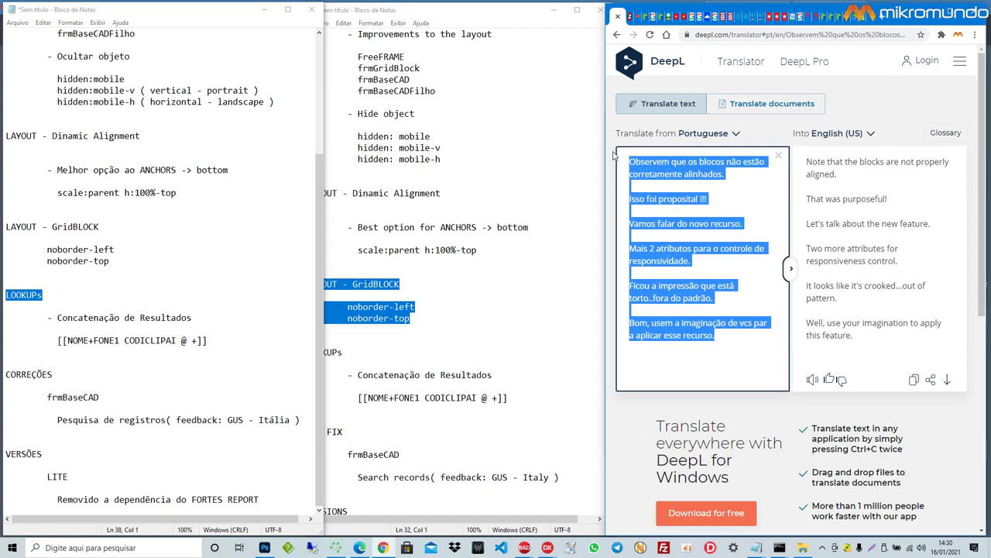
Step: Type 'LOOKUPS são pesquisas dinâmicas exclusivas do RadCORE.' plus the default-information and name-or-brand lines
type("LO")
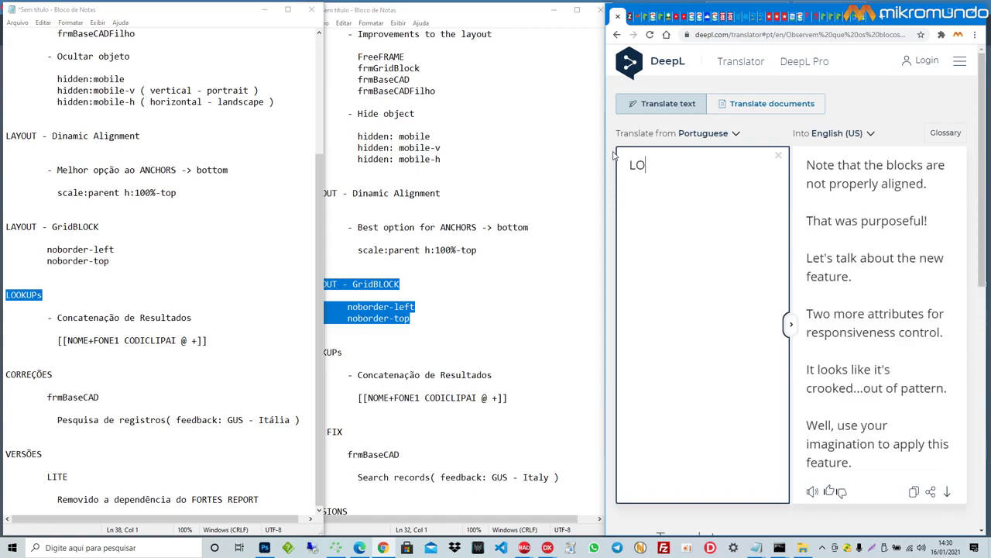
type("OKUPS s")
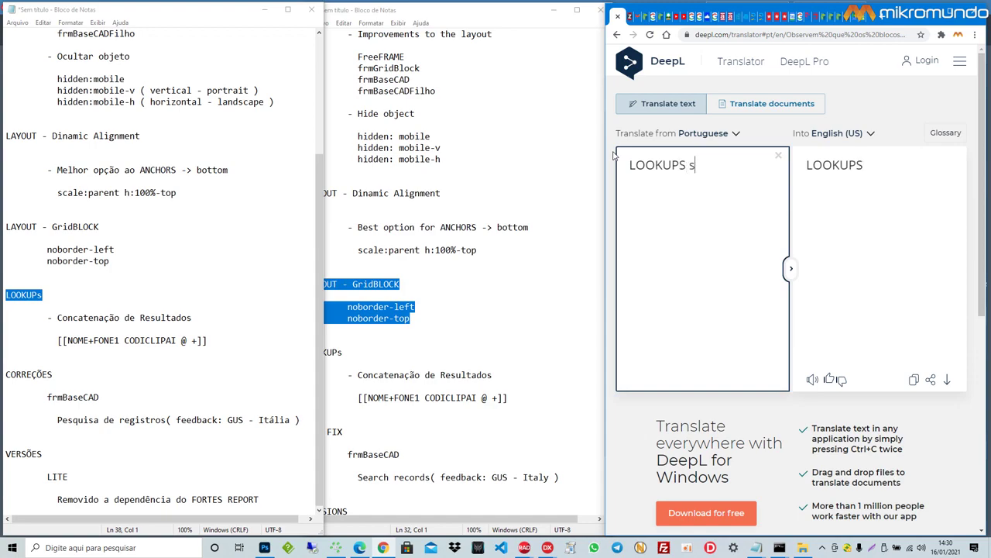
type("ão pesquisas di")
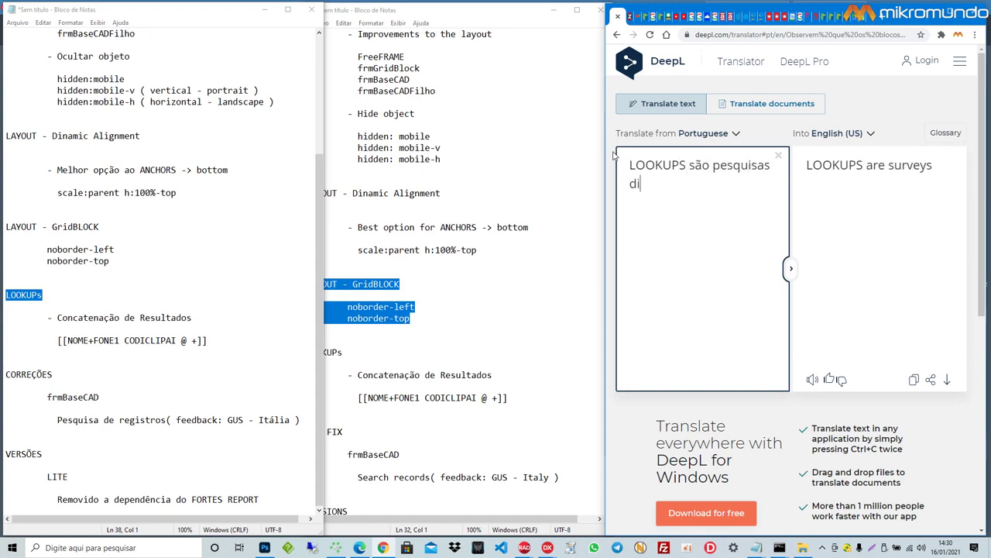
type("nâmicas")
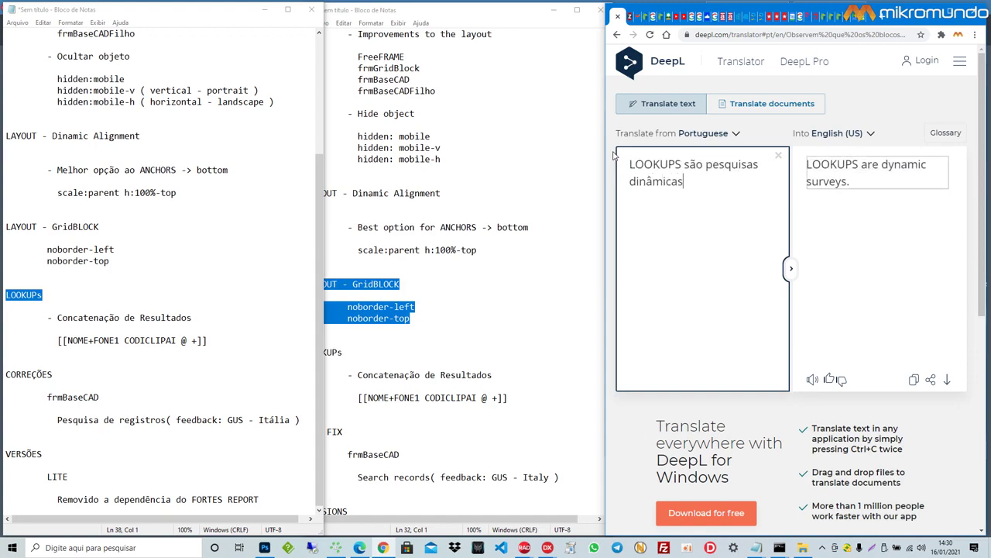
type(" exclusivas do ")
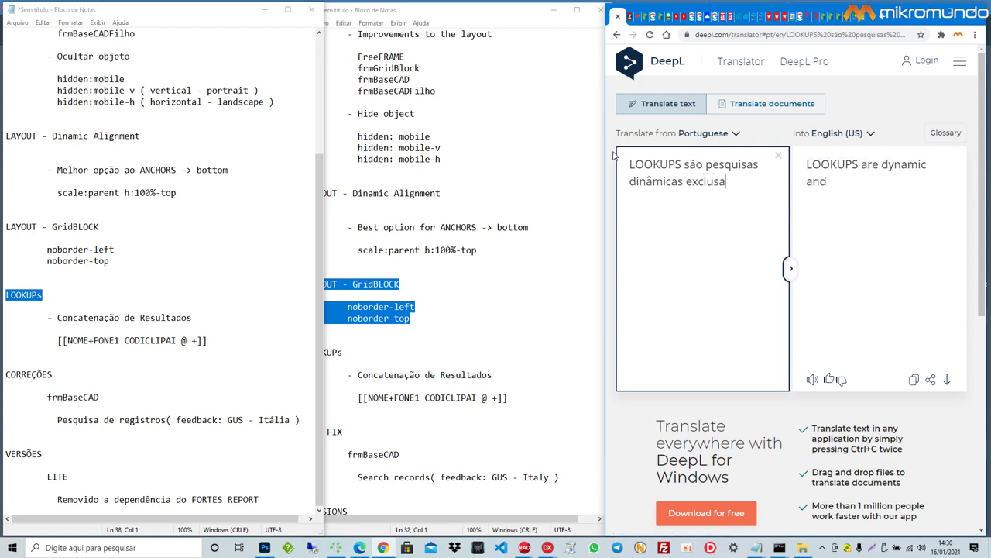
type("RadCORE.")
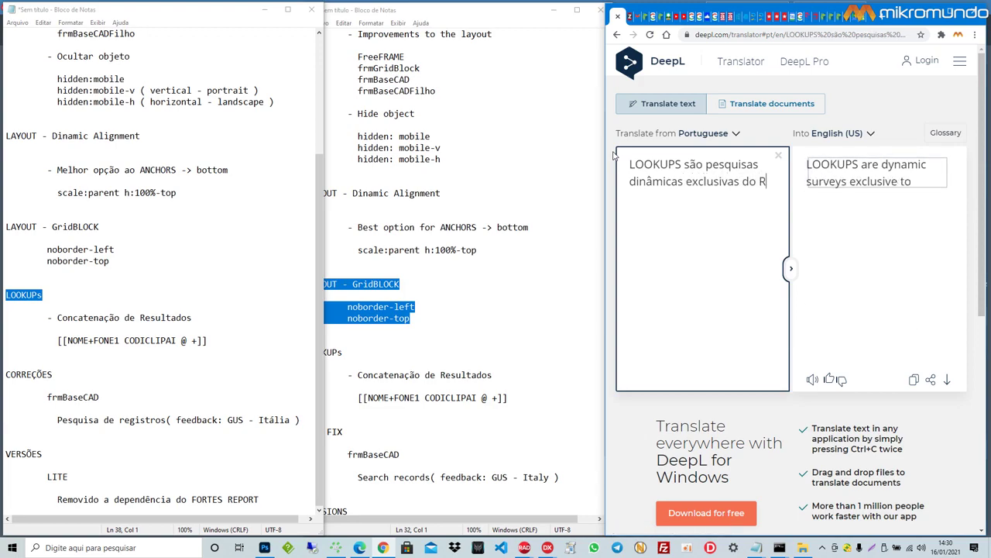
key("Return")
key("Return")
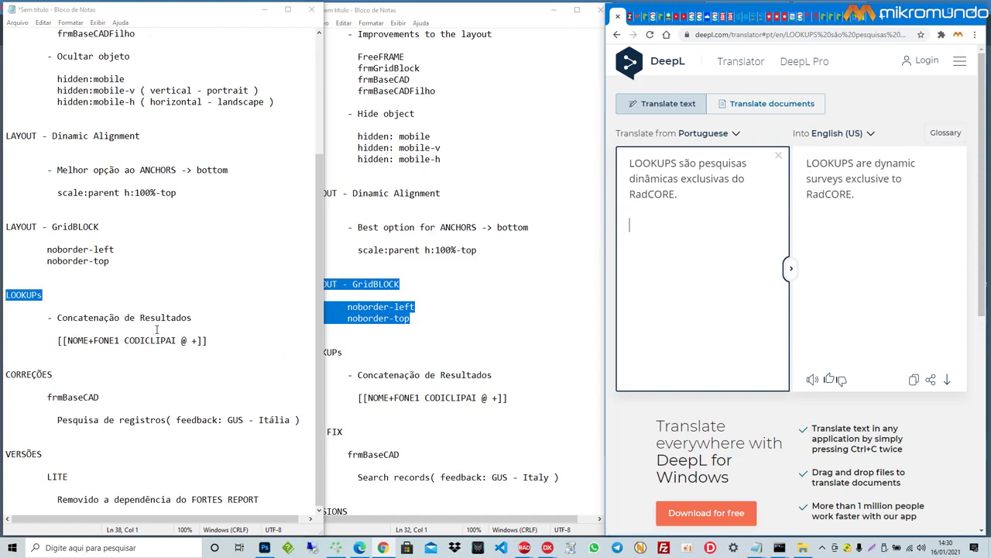
left_click_drag(193, 318, 56, 317)
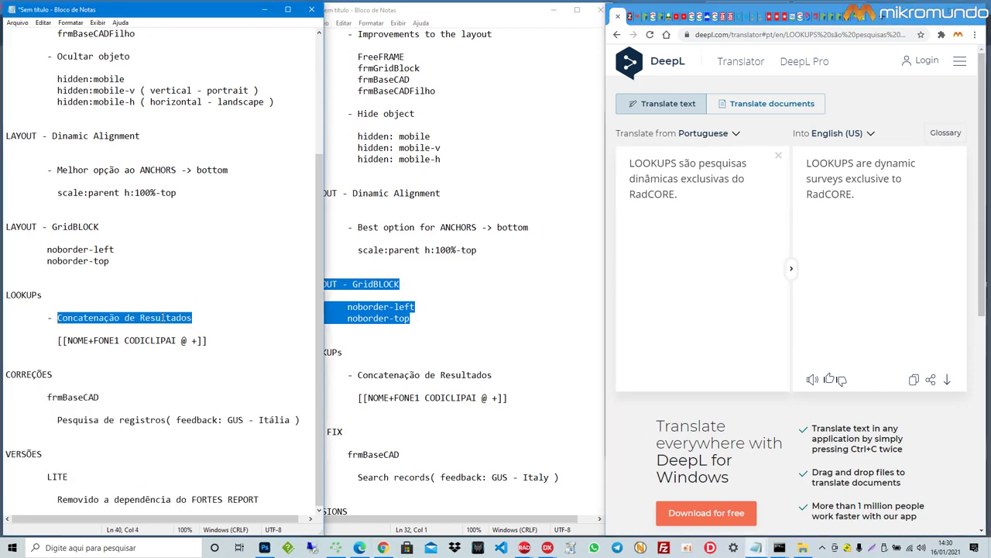
left_click(673, 234)
type("Um lookup")
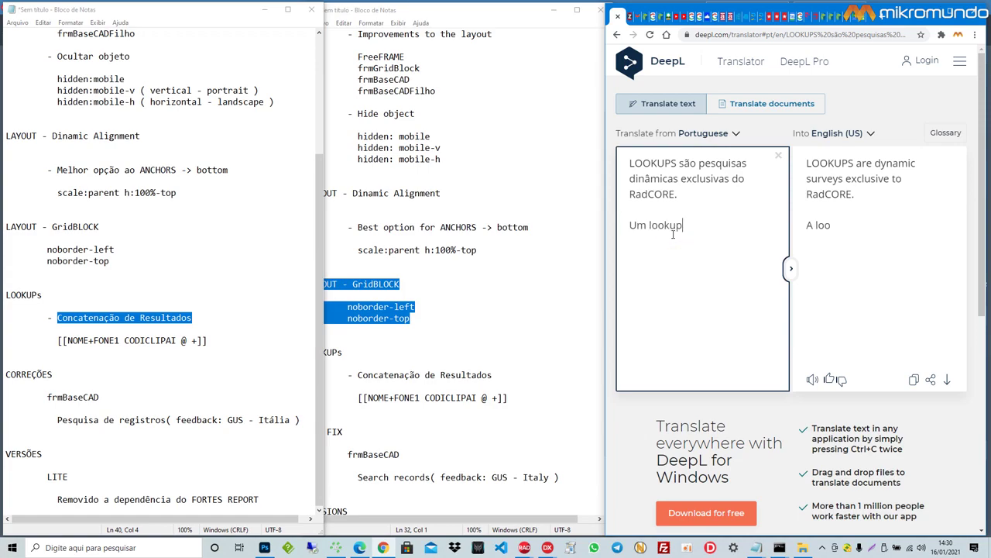
type(" irá exibir por p")
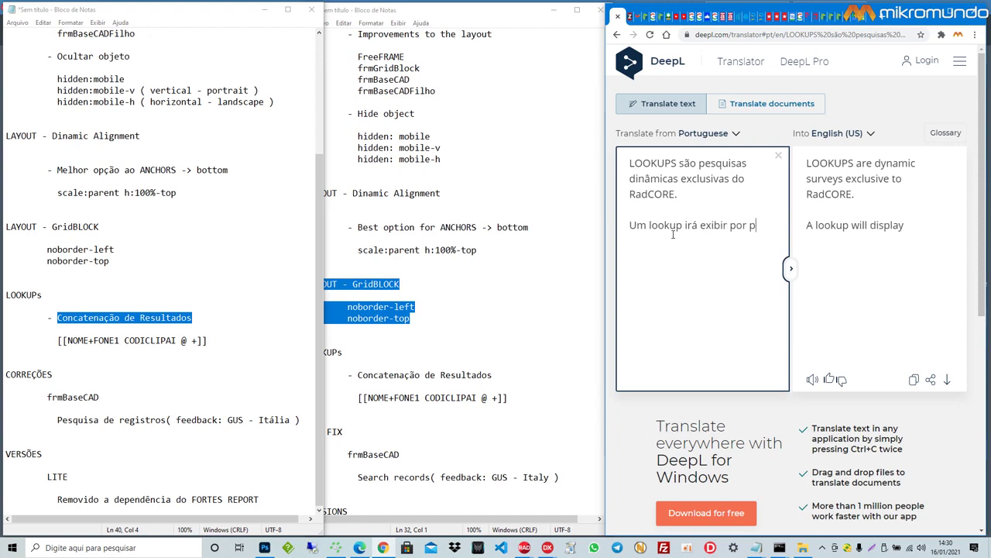
type("adrão uma ")
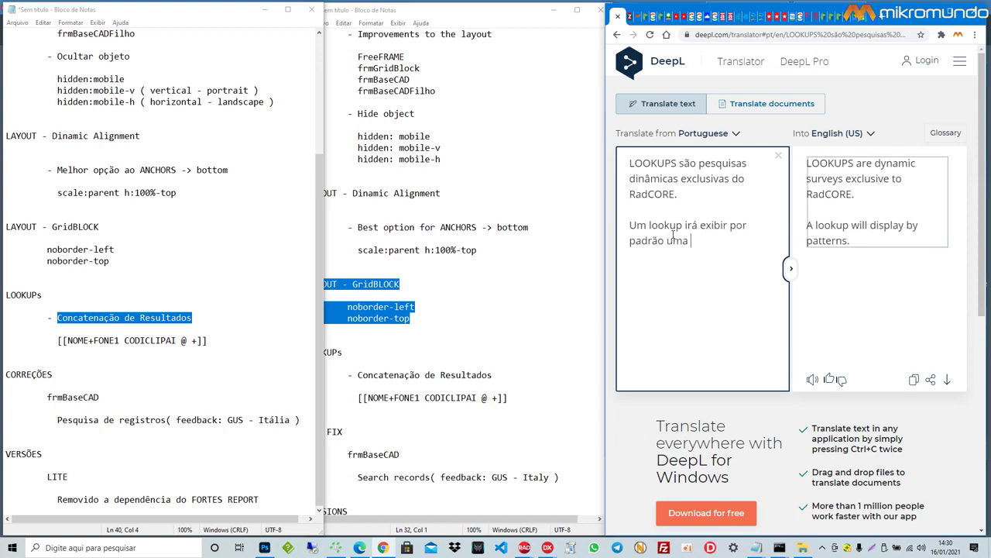
type("informaçã")
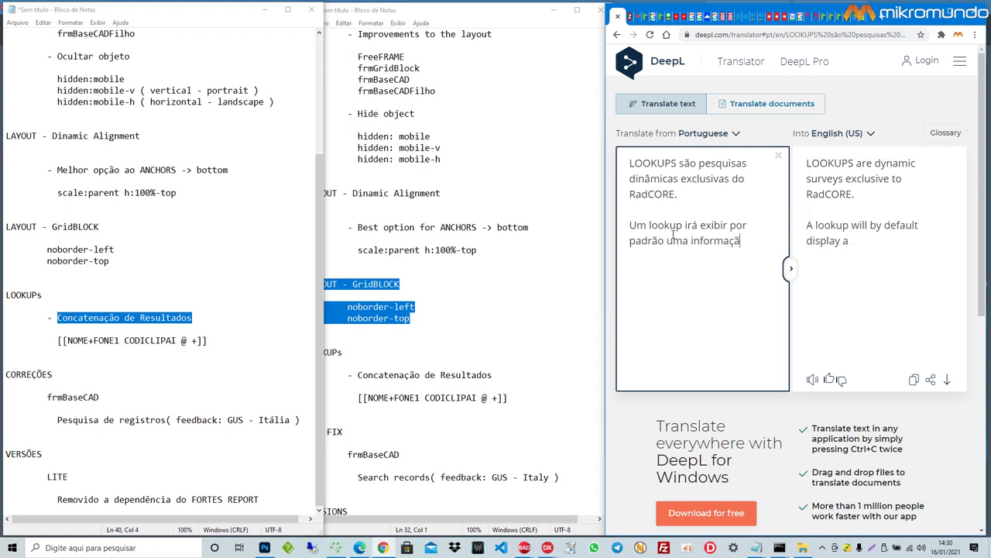
type("o, ou seja,")
key("Return")
key("Return")
type("pesquisa")
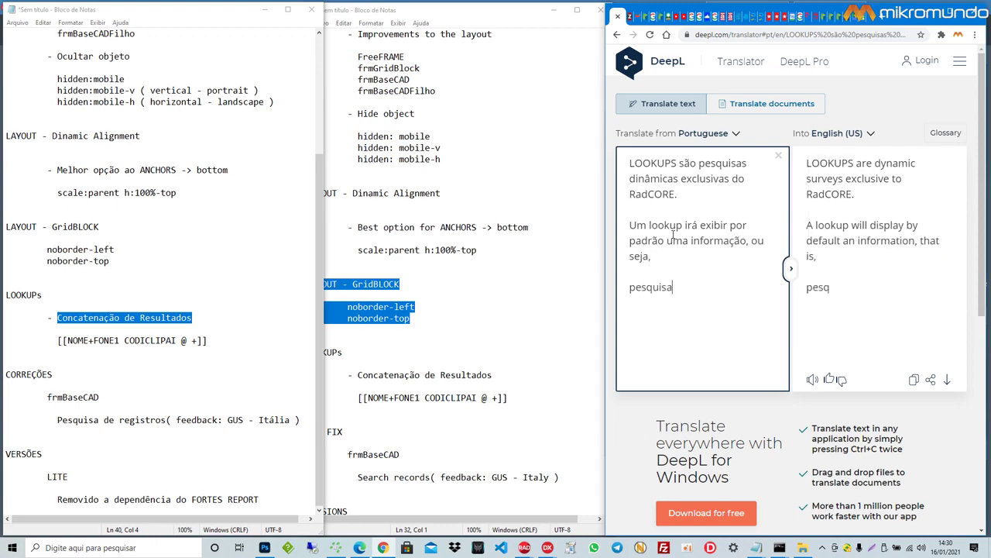
type("r um nome,...")
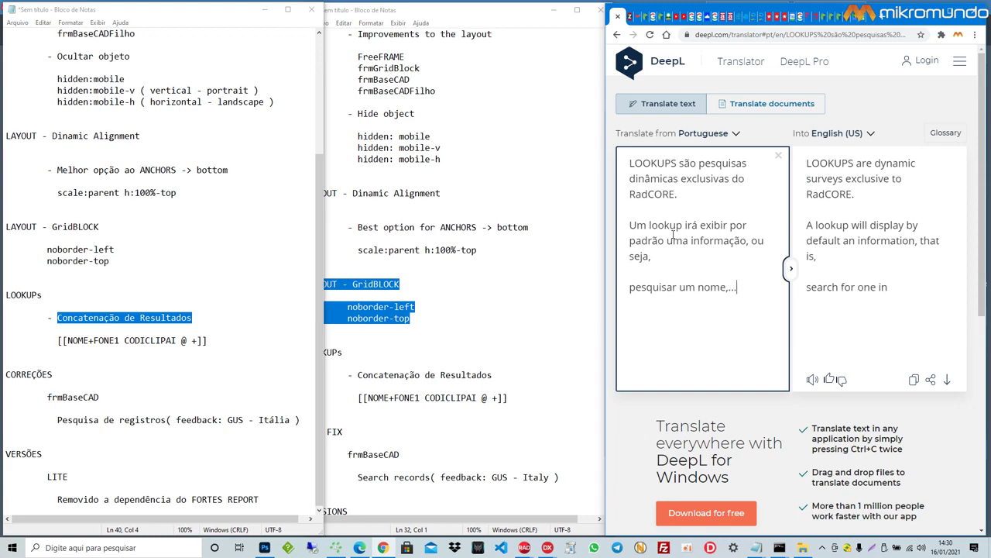
key("BackSpace")
key("BackSpace")
key("BackSpace")
key("BackSpace")
type(".. uma marca...")
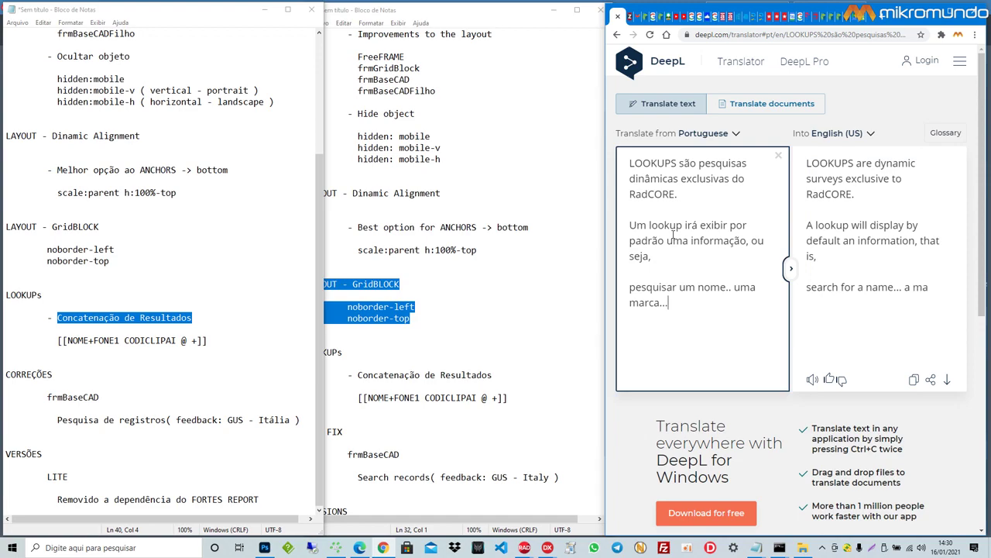
type("ou algo")
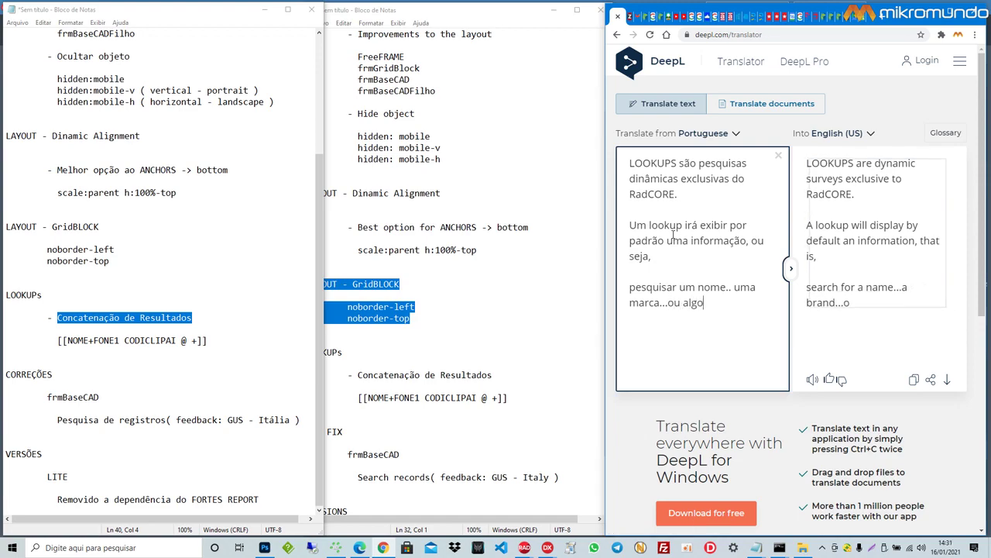
type(" do t")
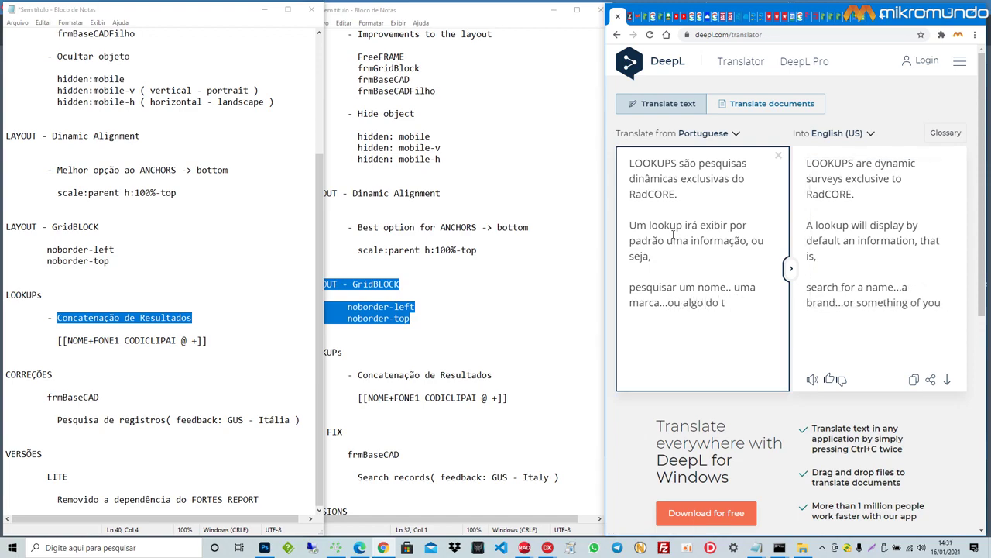
type("ipo.")
key("Return")
key("Return")
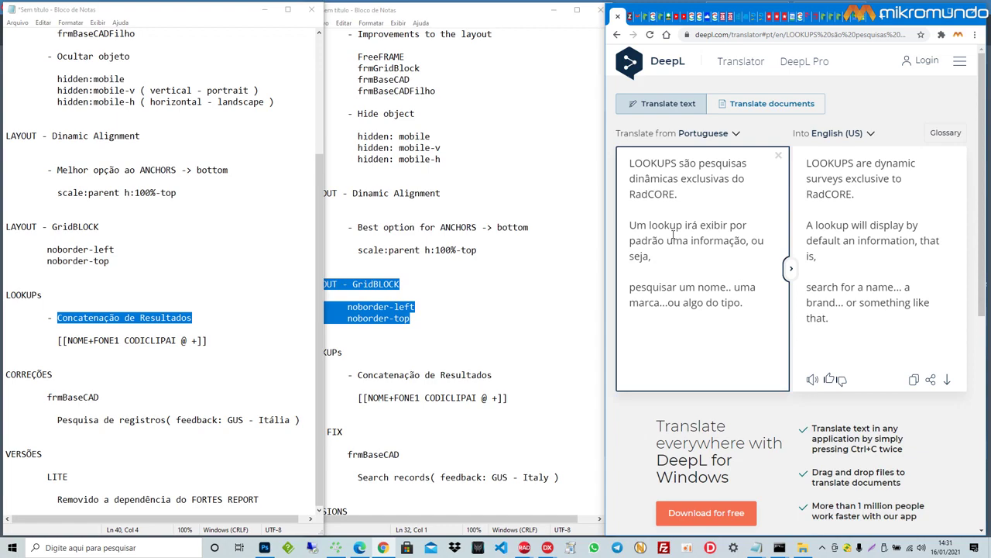
Step: Add the CLIENTE NOME/TELEFONE example, 'Poderia ser qualquer informacao', and a thank-you to an Italian user
type("Imagine pesquisar po")
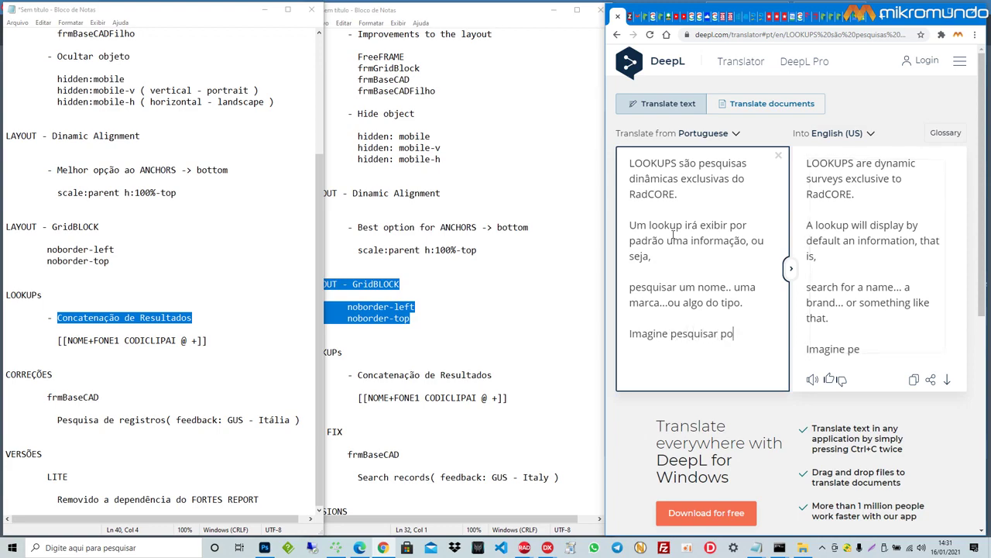
type("r um CLIENTE")
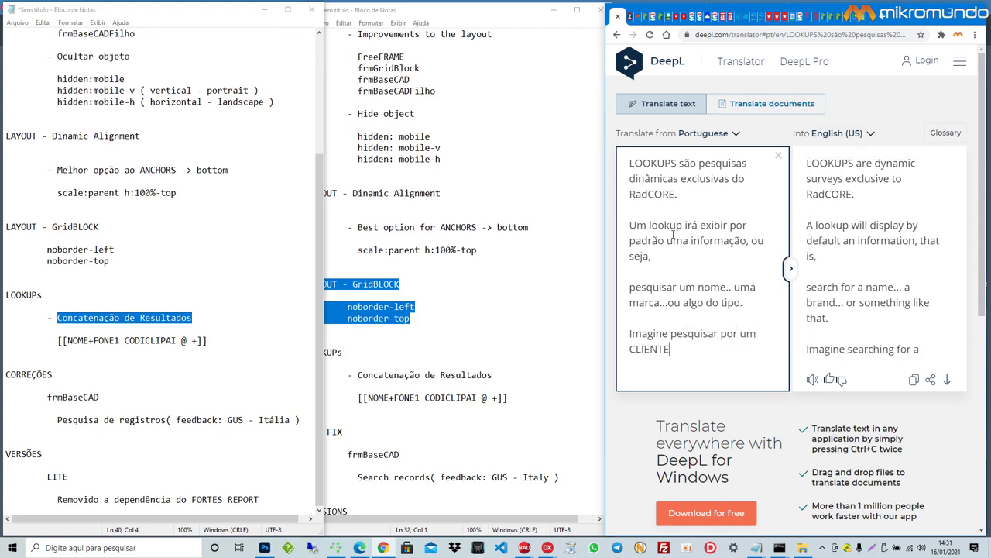
type(" mas o r")
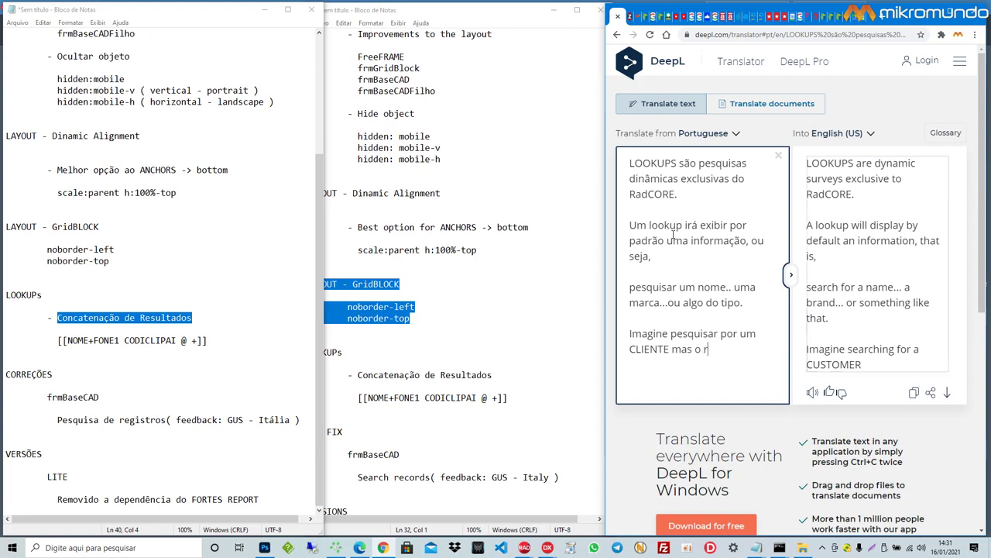
type("esultado, ")
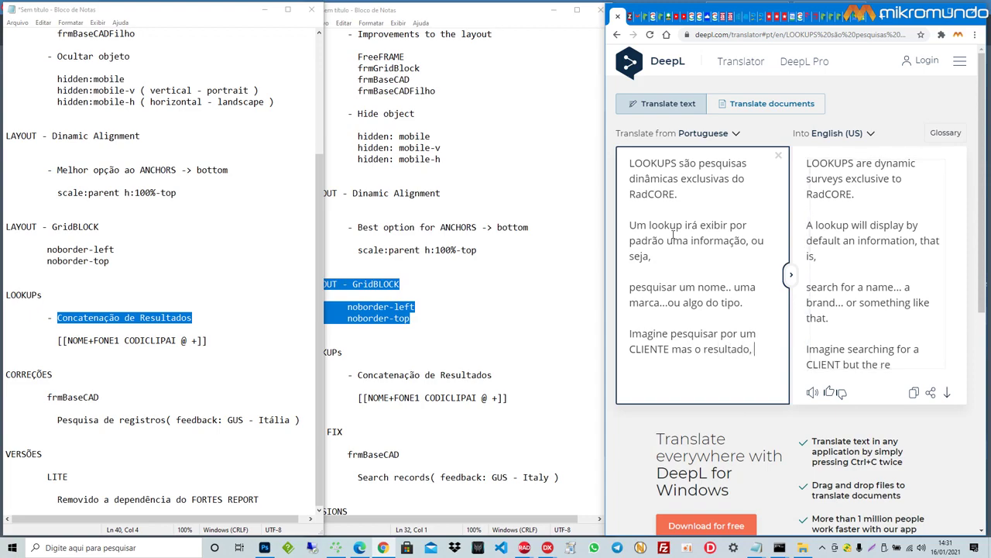
type("vc deseja")
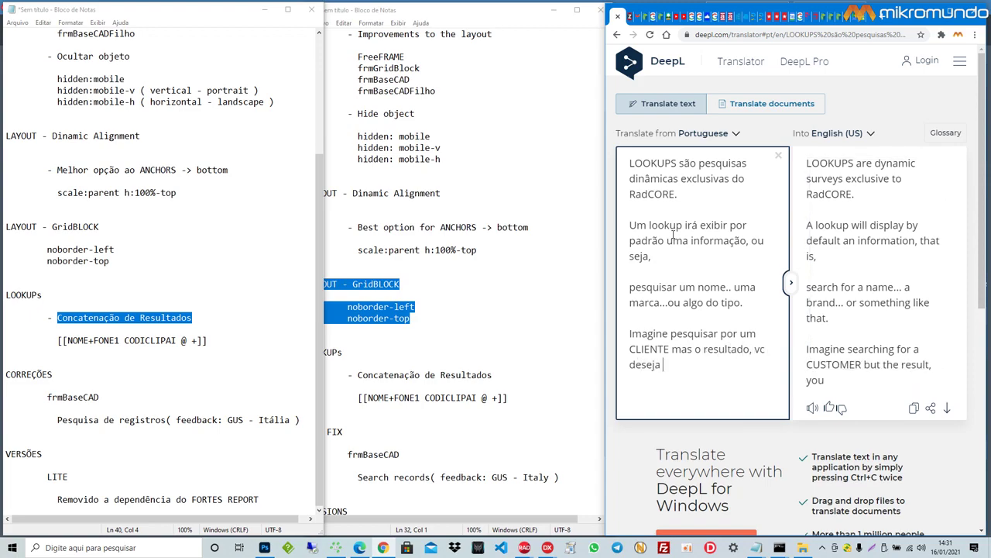
type(" exibir o N")
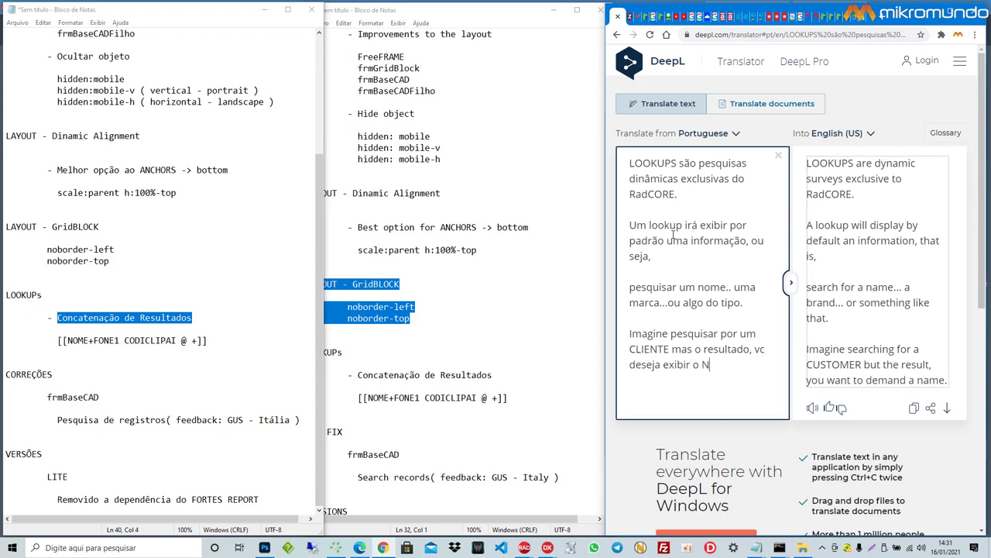
type("OME e o TELE")
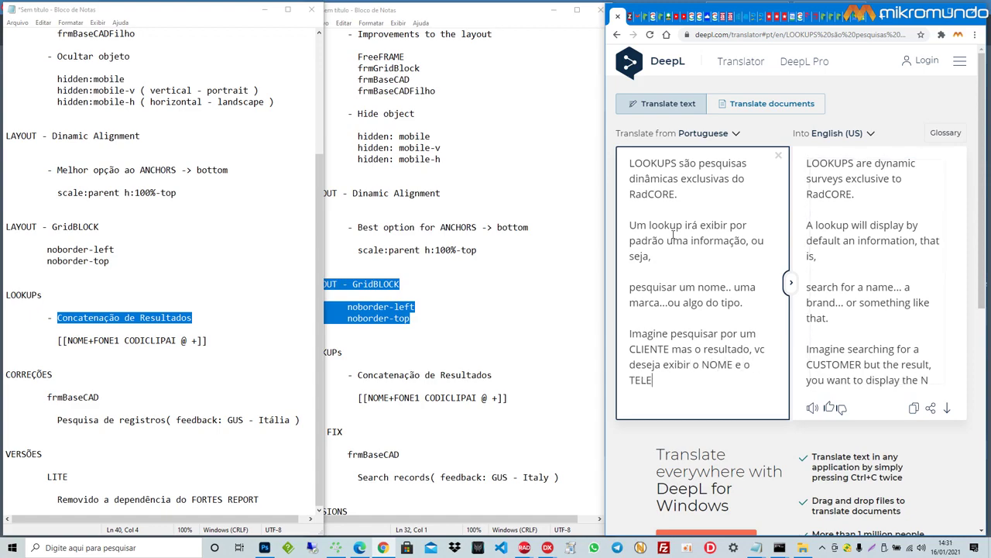
type("FONE juntos ")
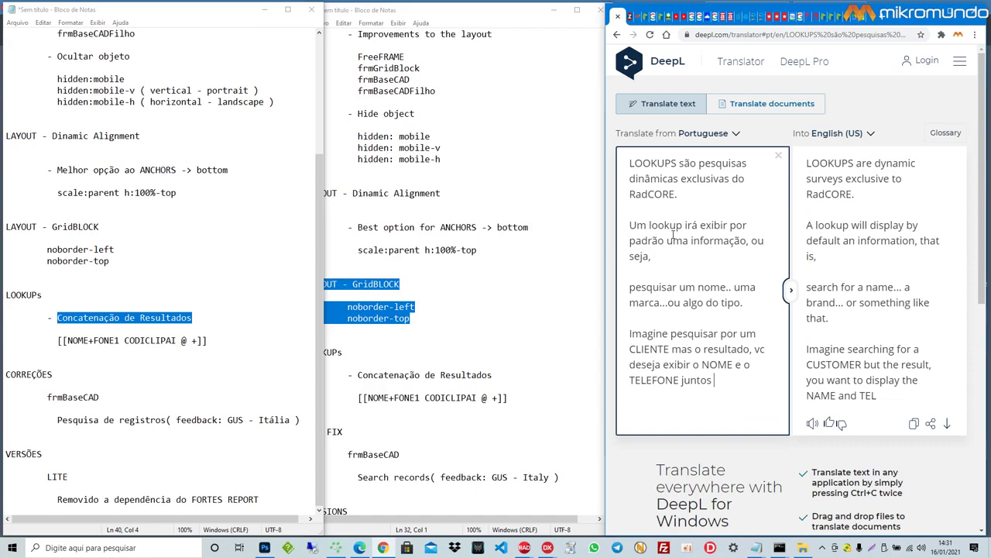
type("!!!!")
key("Return")
key("Return")
type("]Poderia ser ")
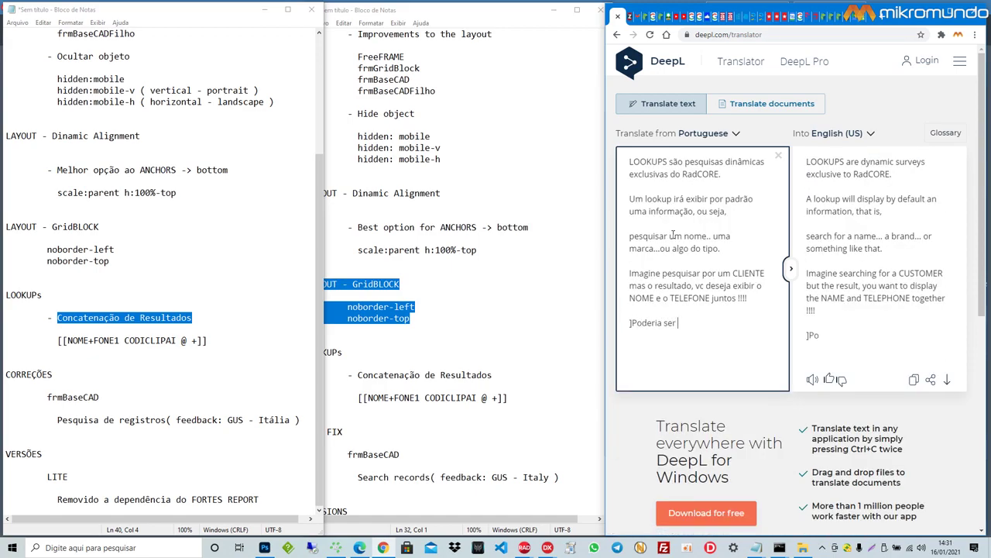
type("qualquer informacao")
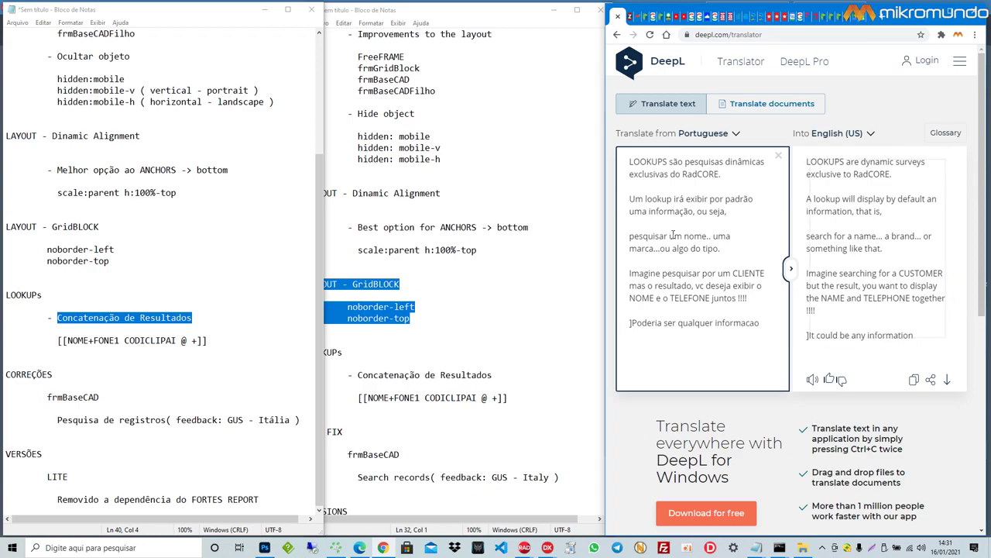
key("Delete")
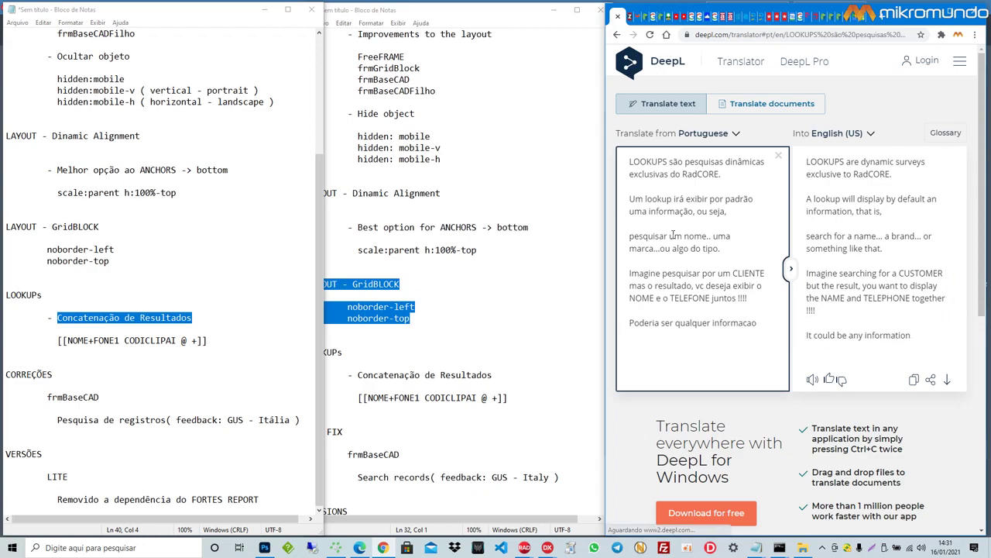
type("Agradeço ao ")
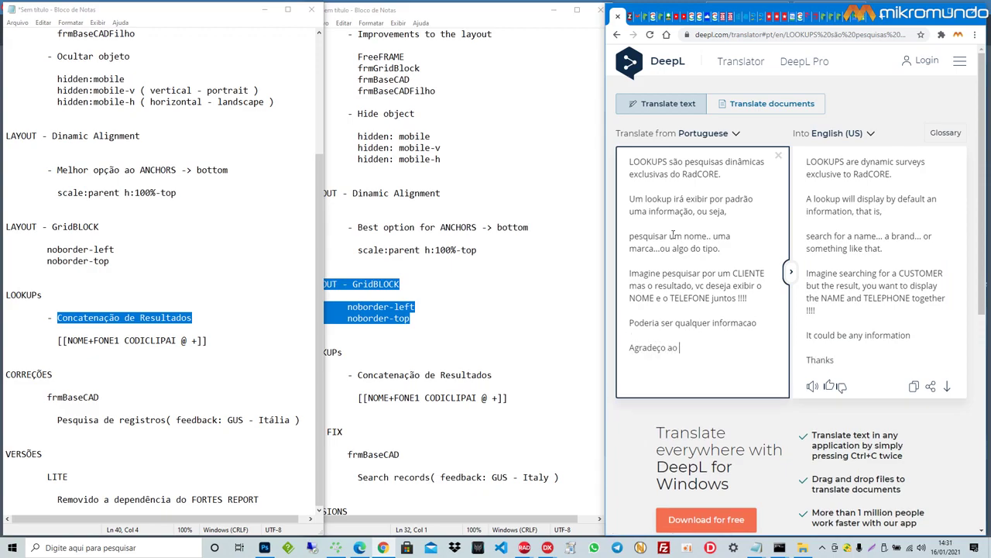
type("Usu")
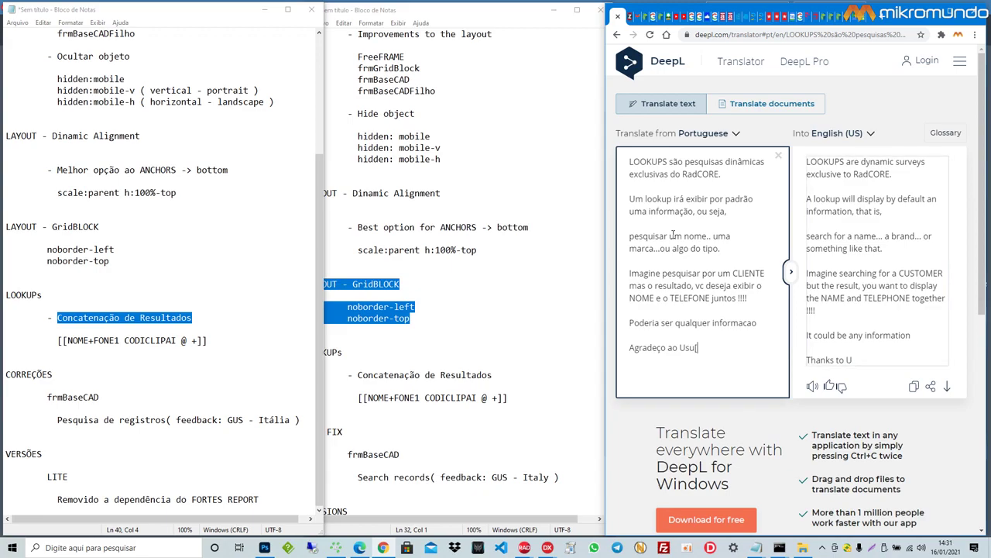
type("ário GUS")
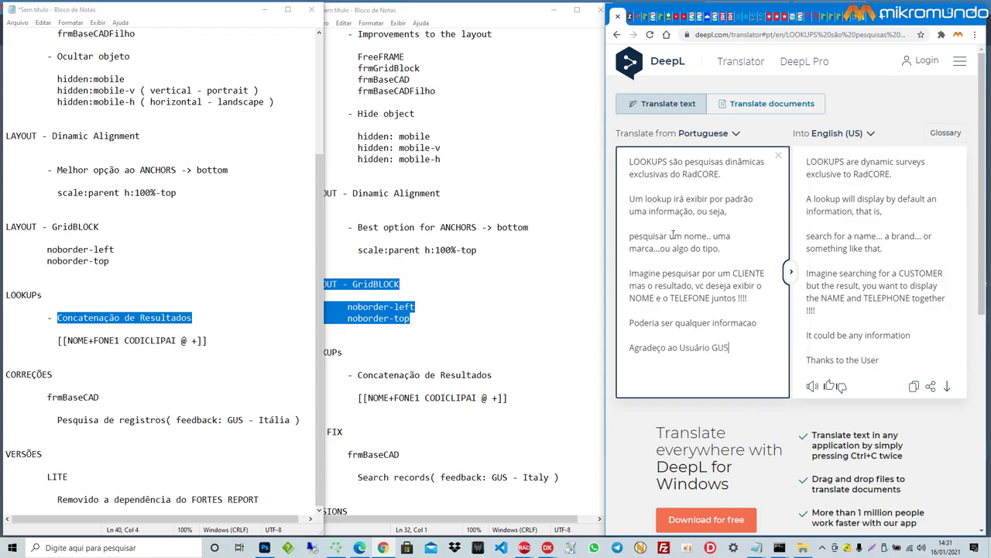
type(" da")
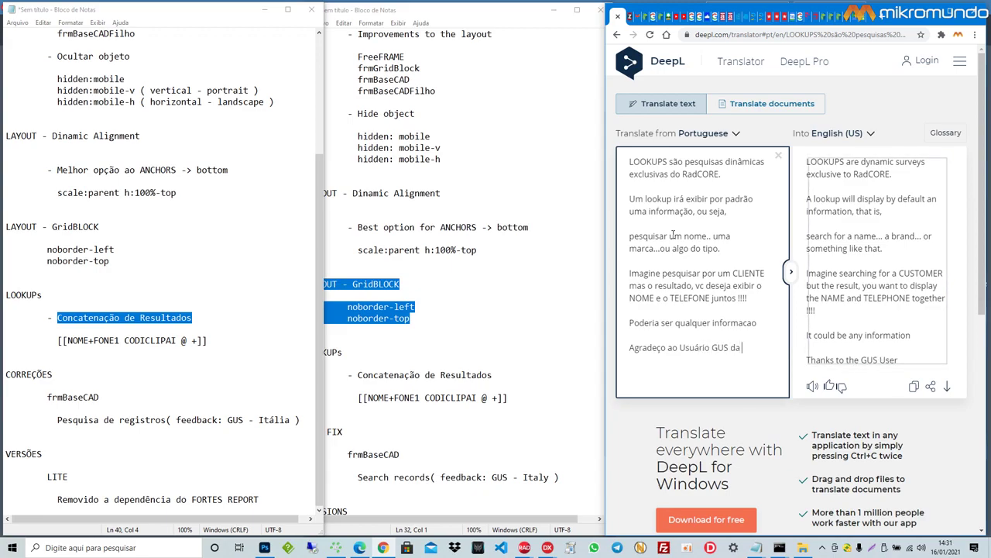
type(" Itália.")
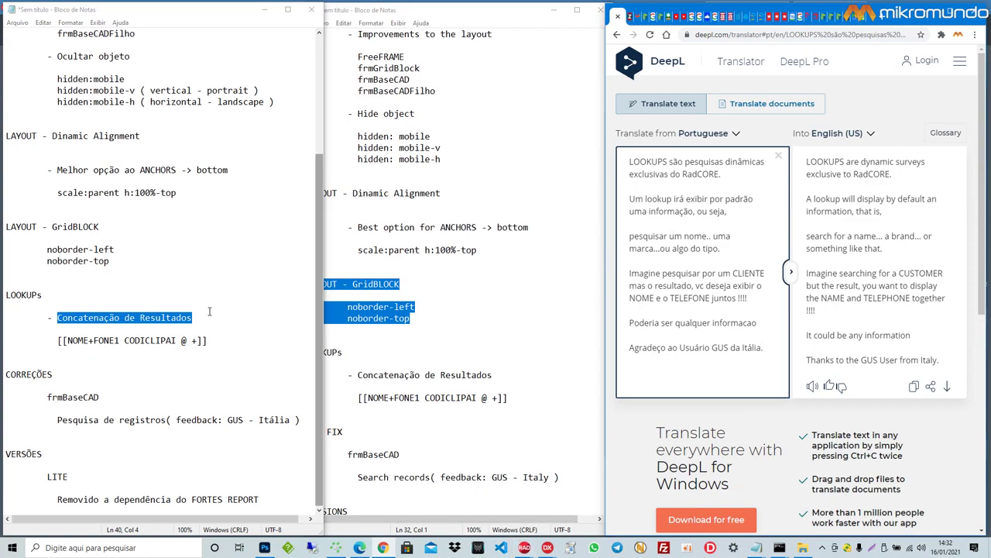
Step: Translate the heading 'Concatenação de Resultados' in DeepL and copy the English result
left_click_drag(507, 375, 359, 376)
key("ctrl+c")
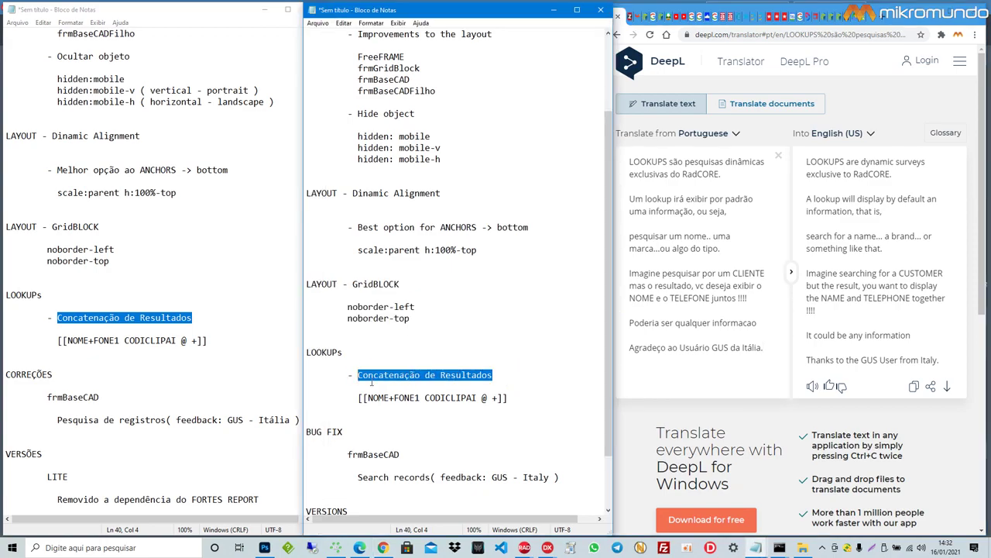
left_click(658, 378)
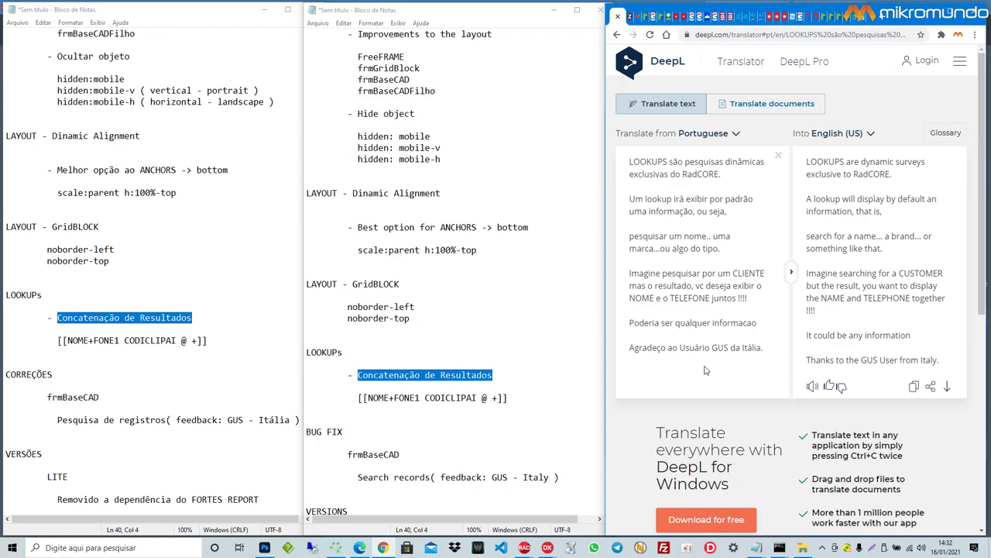
left_click(770, 348)
key("Return")
key("Return")
key("ctrl+v")
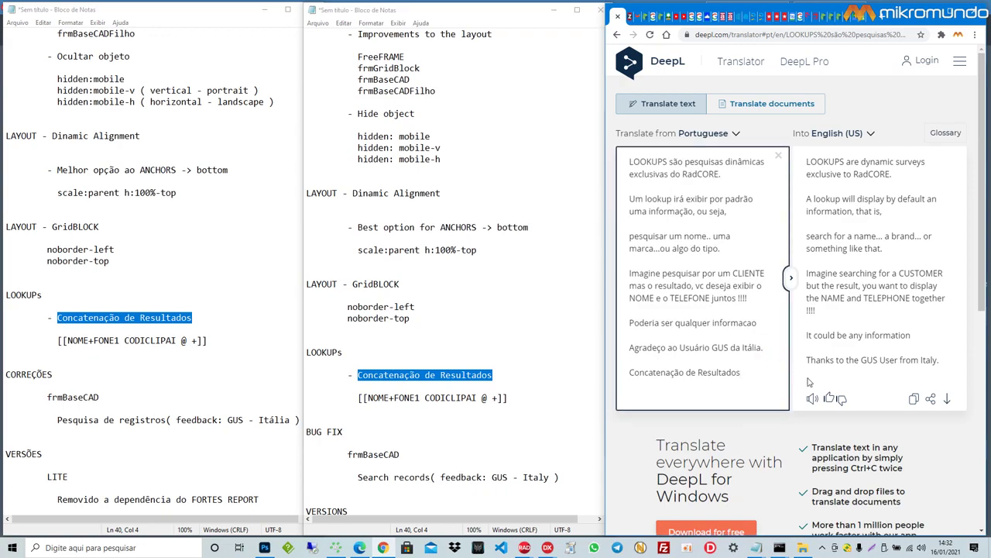
scroll(904, 372, "down", 1)
left_click_drag(905, 282, 807, 281)
key("ctrl+c")
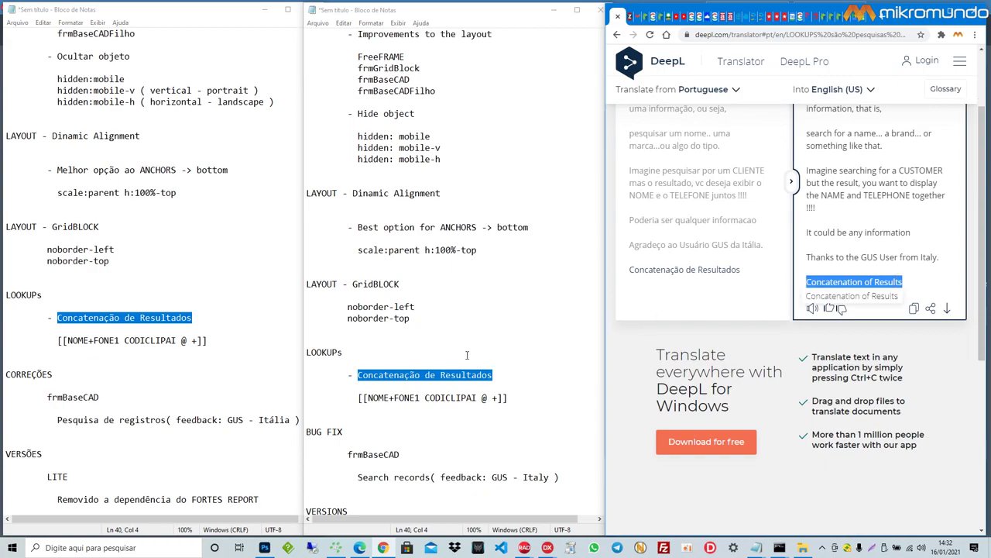
Step: Replace the heading in the English release notes with 'Concatenation of Results'
left_click(500, 375)
left_click_drag(500, 375, 357, 378)
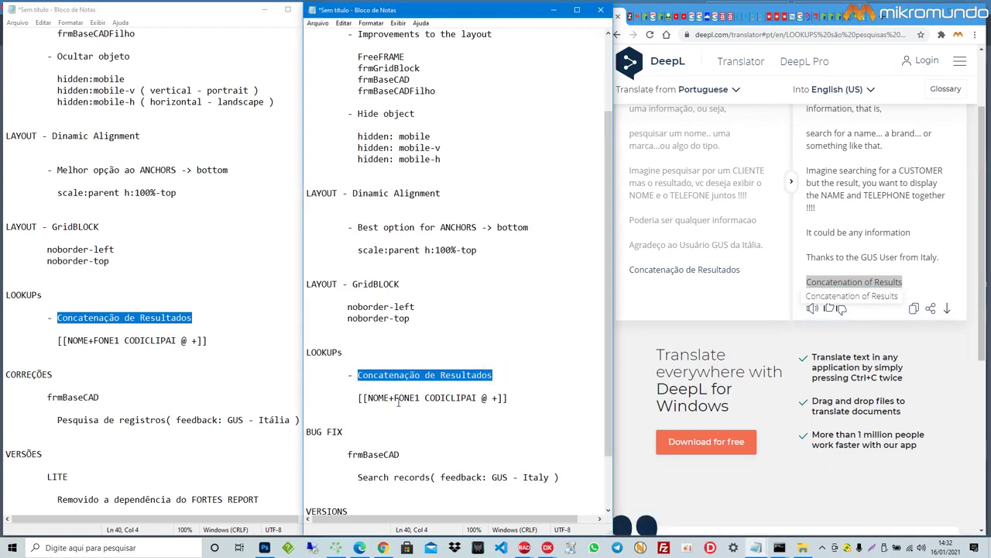
key("ctrl+v")
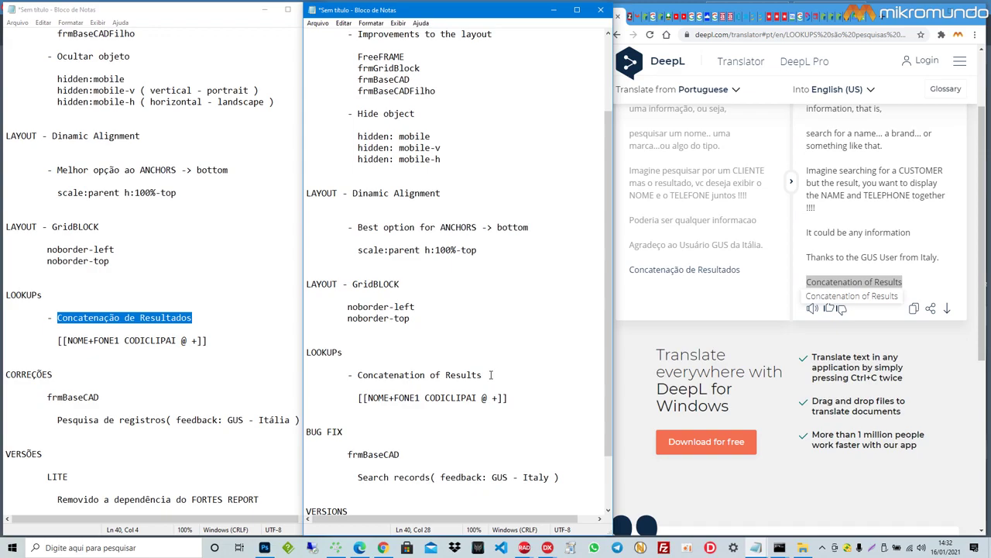
left_click(525, 548)
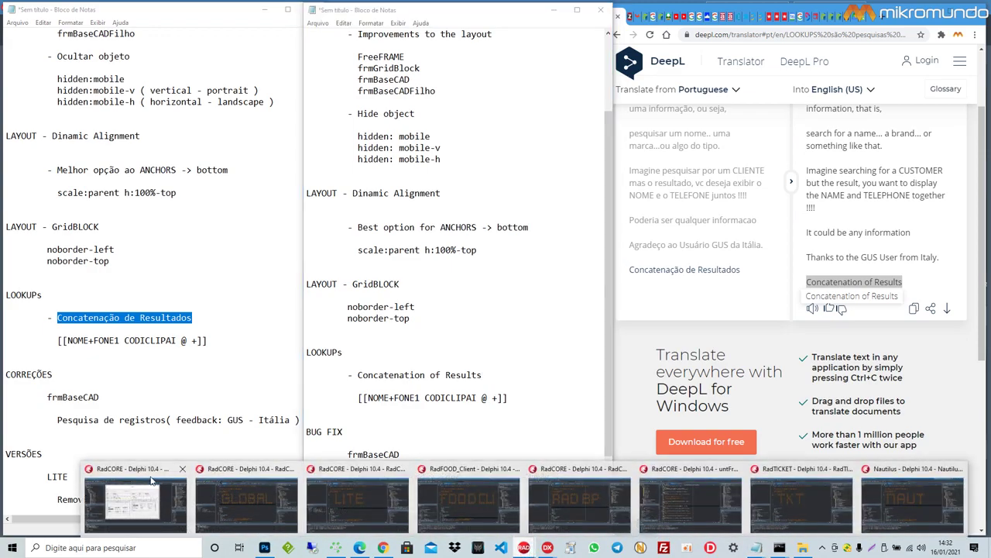
Step: In Delphi, show the untCadCLIENTES form's edLkpCLIENTES Hint, [[NOME+FONE1 CODICLIPAI @ +]]
left_click(132, 504)
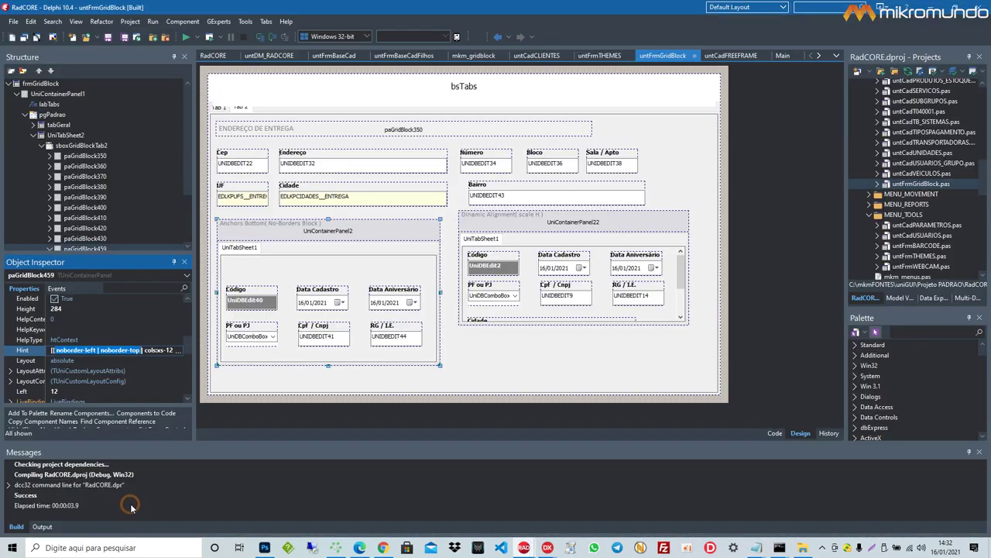
left_click(537, 56)
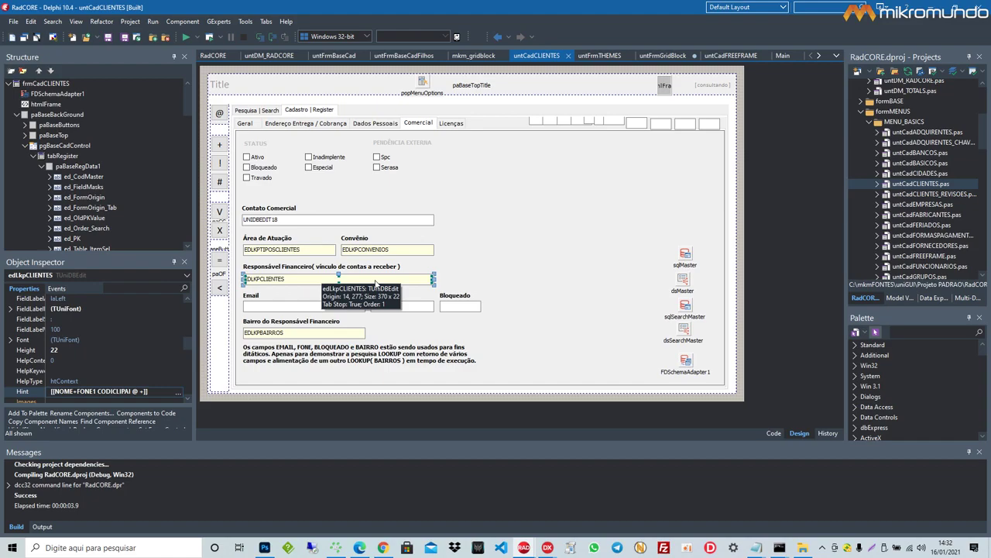
left_click(157, 391)
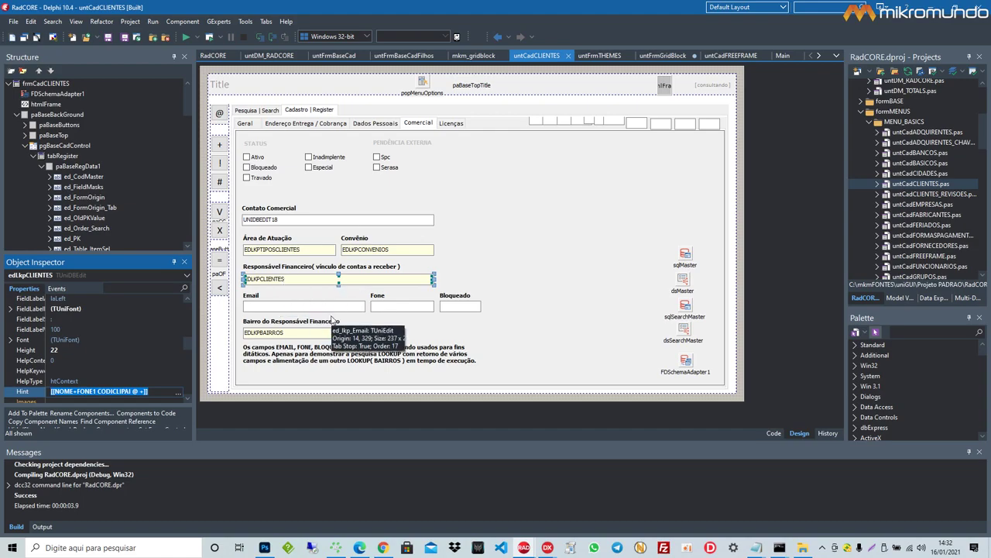
Step: Replace DeepL's source text with 'O Lookup é gerado a partir de um uniDBEDIT.' and translate it
left_click(383, 548)
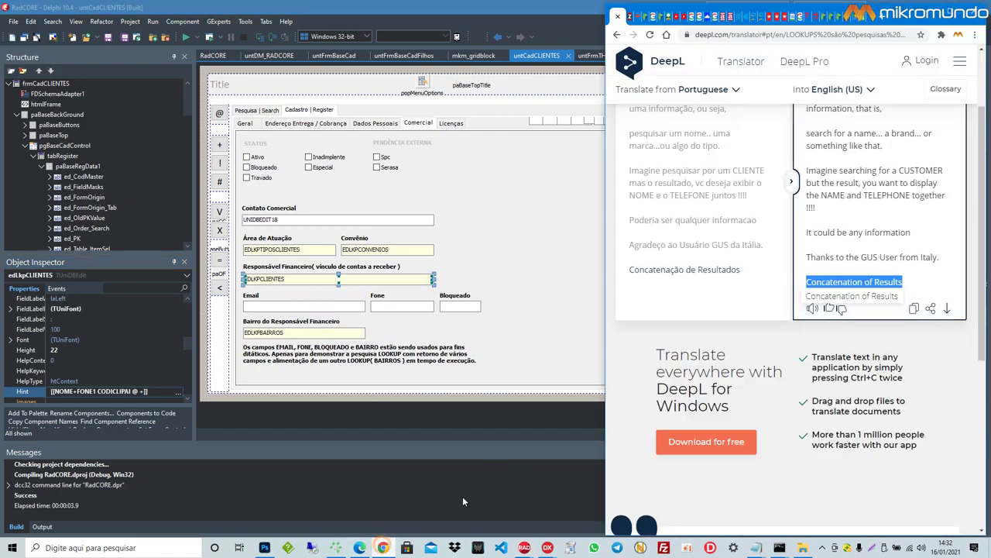
left_click_drag(757, 267, 631, 43)
key("Delete")
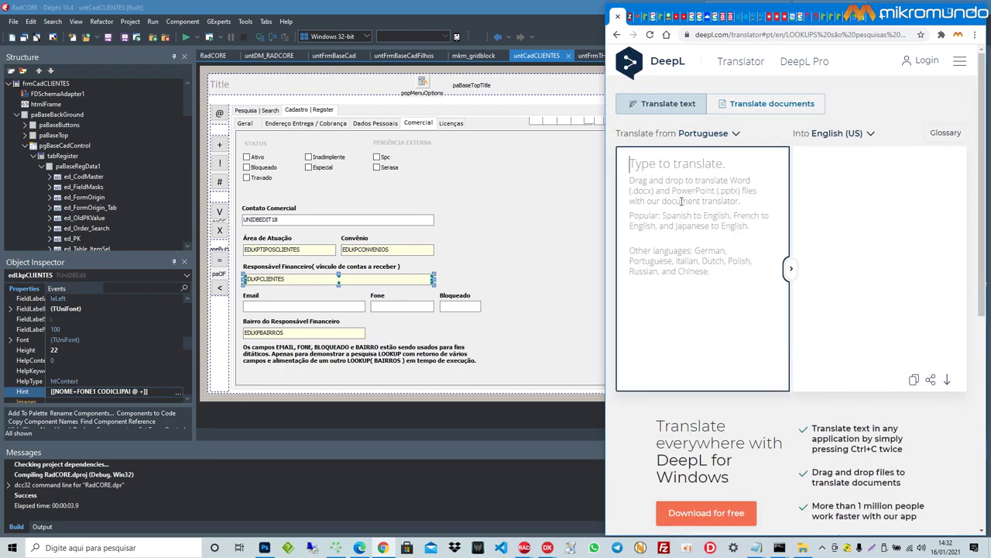
type("O Loou")
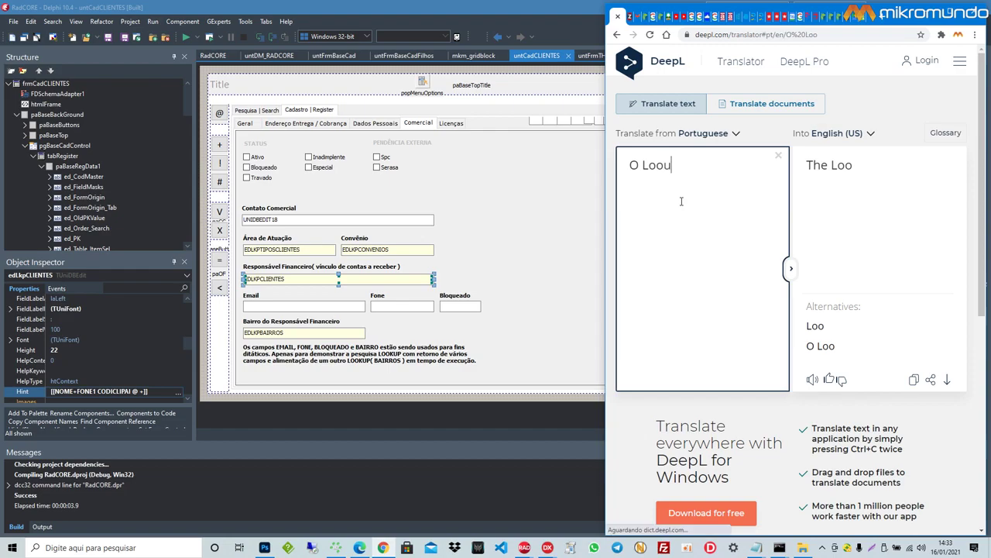
key("BackSpace")
type("kup é gerado a")
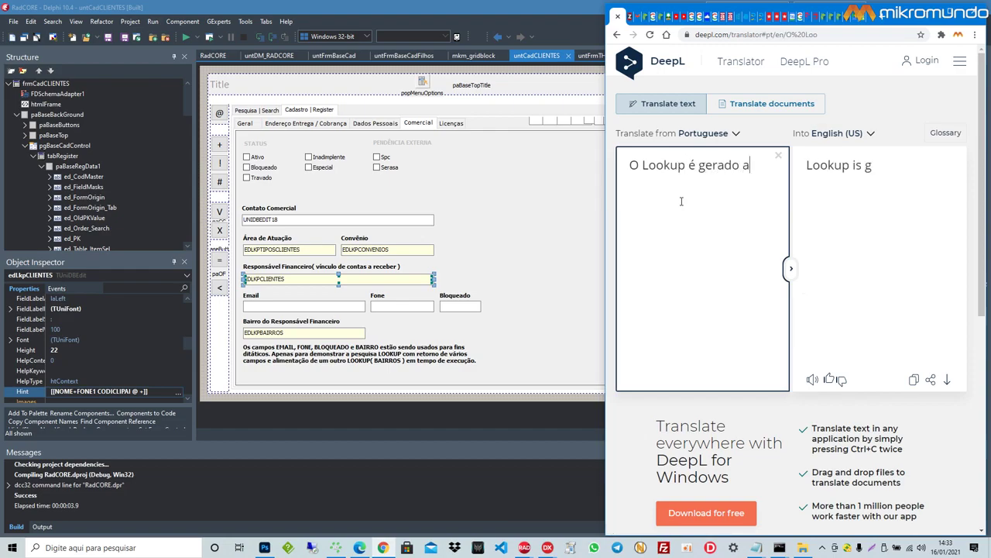
type(" partir de um uni")
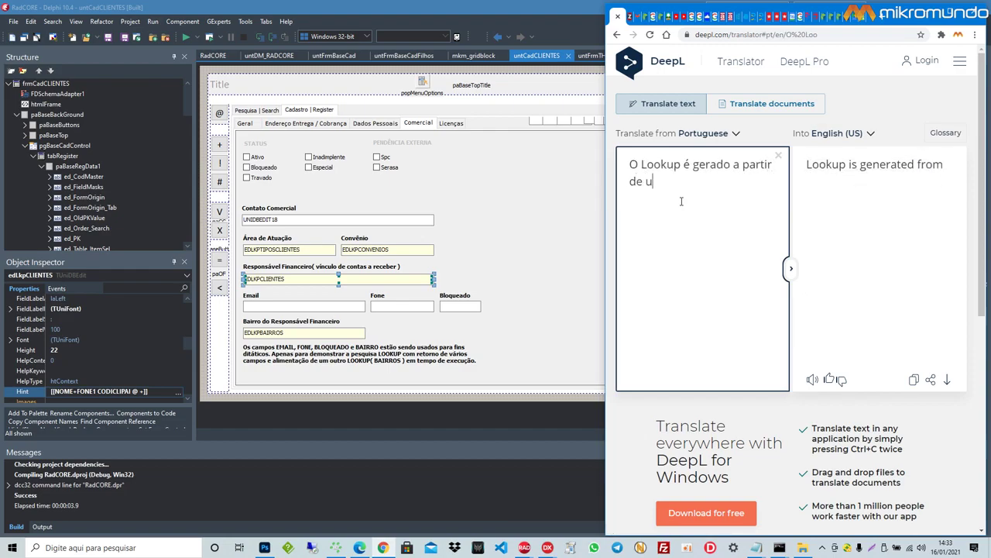
type("BEDIT.")
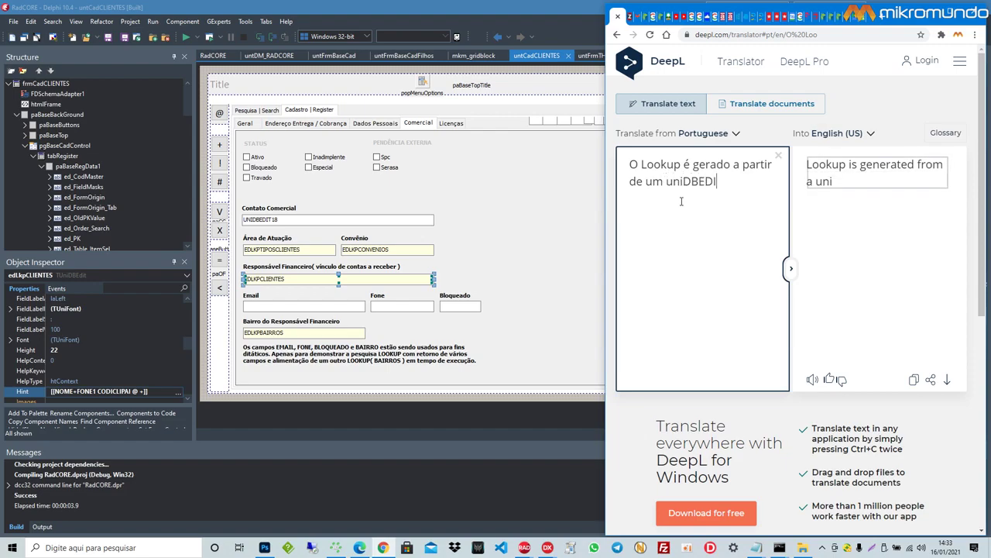
key("Return")
key("Return")
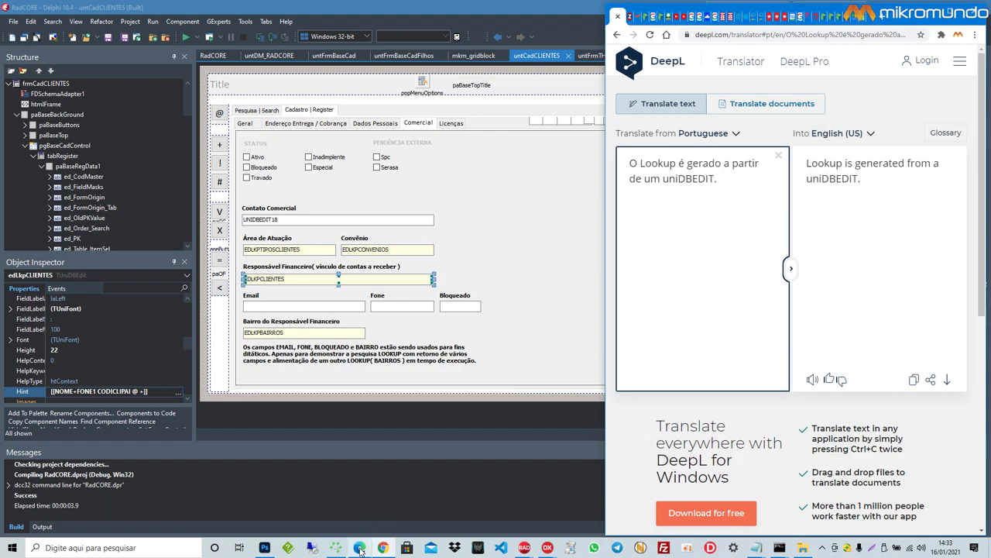
left_click(165, 390)
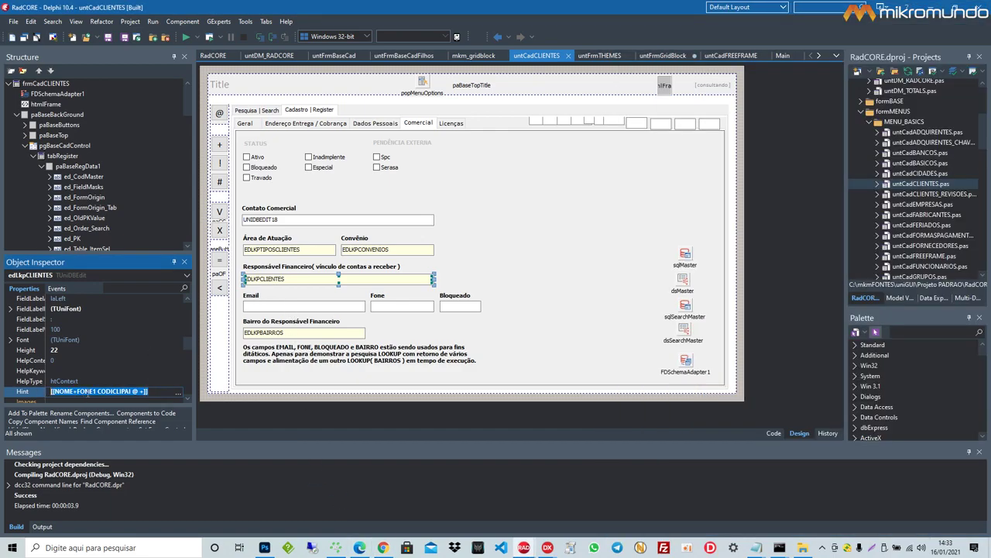
Step: Highlight NOME, FONE1 and CODICLIPAI in the lookup Hint, then the whole expression
double_click(63, 391)
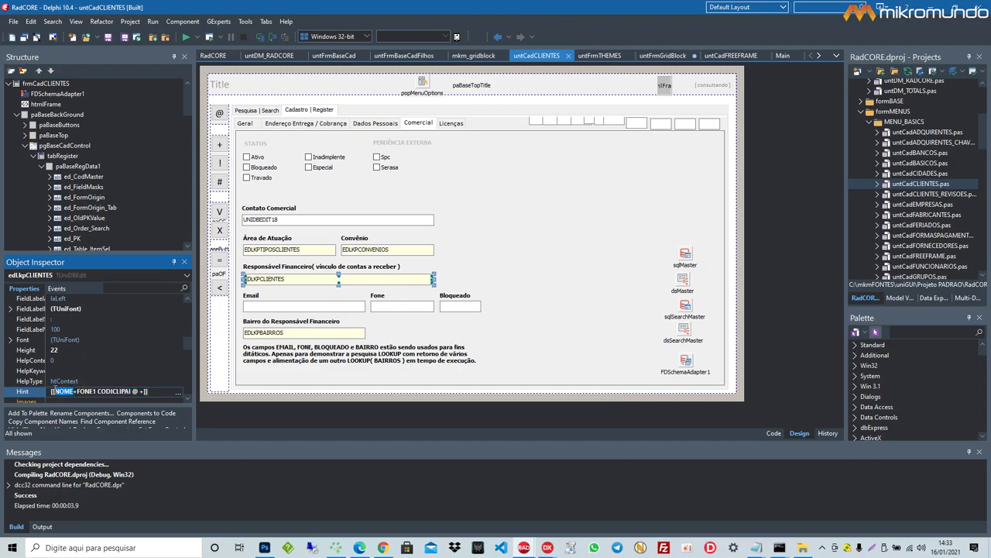
double_click(85, 391)
left_click_drag(98, 390, 124, 392)
left_click_drag(158, 391, 45, 392)
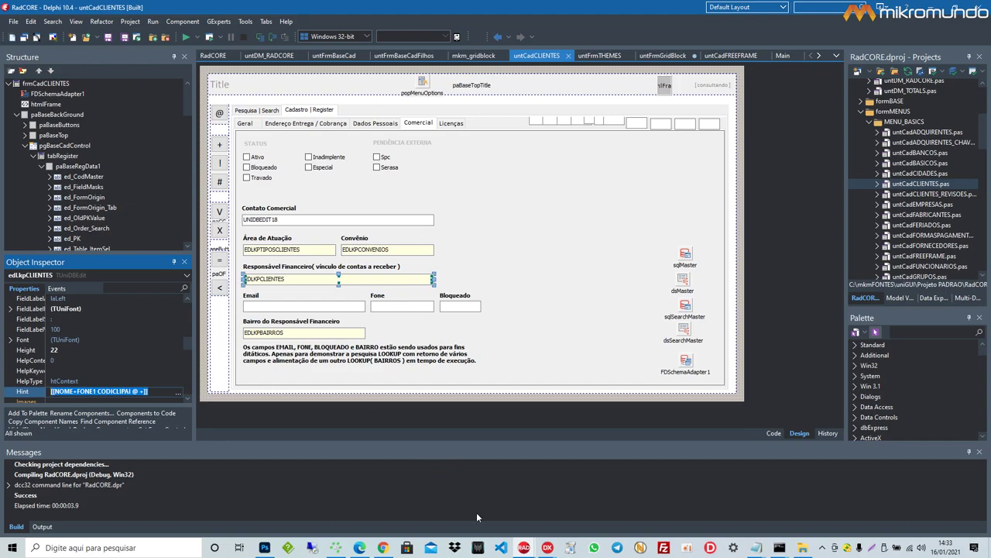
Step: Type a DeepL line saying RadCORE documentation explains all LOOKUP dinâmico formation attributes
left_click(382, 547)
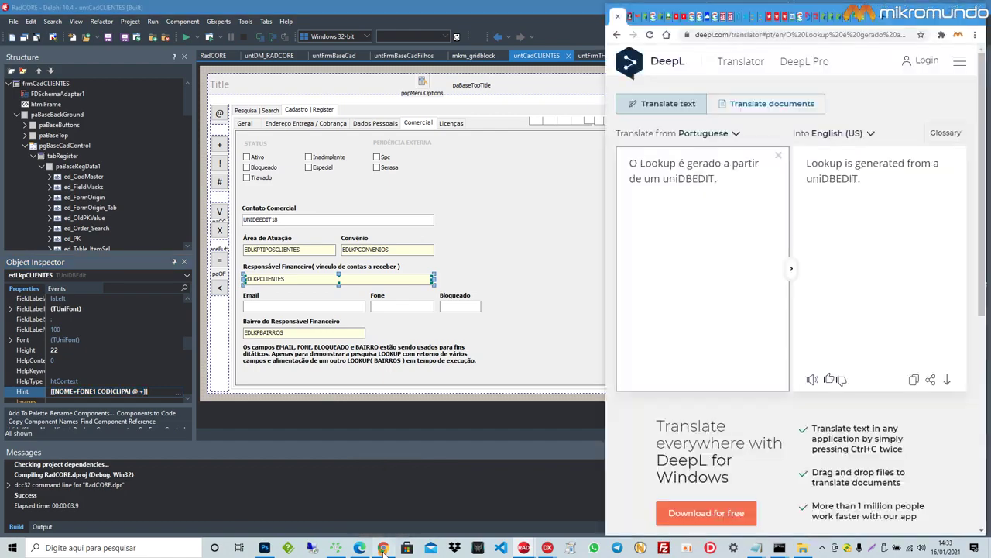
type("Na documentação do RadCORTE é exem")
key("BackSpace")
key("BackSpace")
key("BackSpace")
key("BackSpace")
key("BackSpace")
key("BackSpace")
key("BackSpace")
key("BackSpace")
key("BackSpace")
type("e")
key("BackSpace")
type("E é")
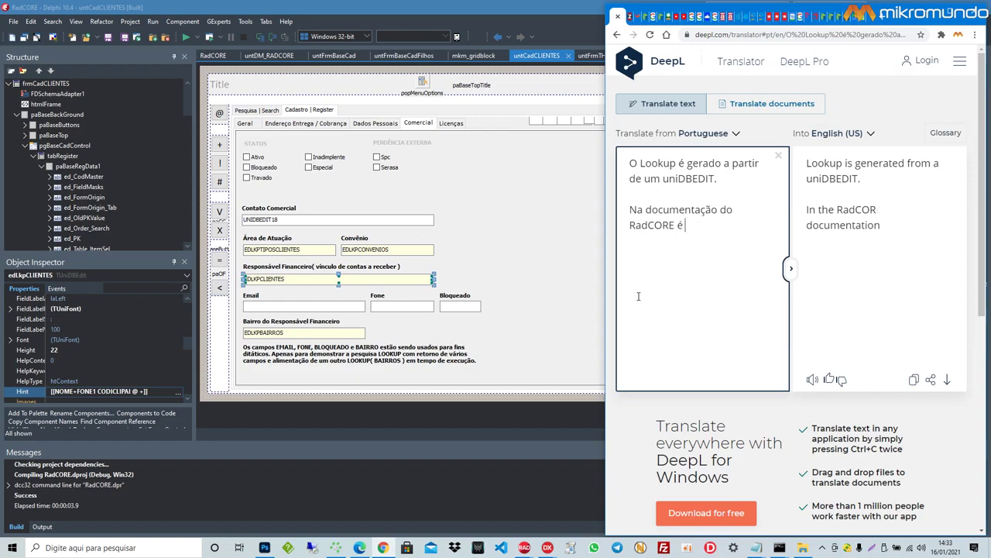
type(" explicado todfo")
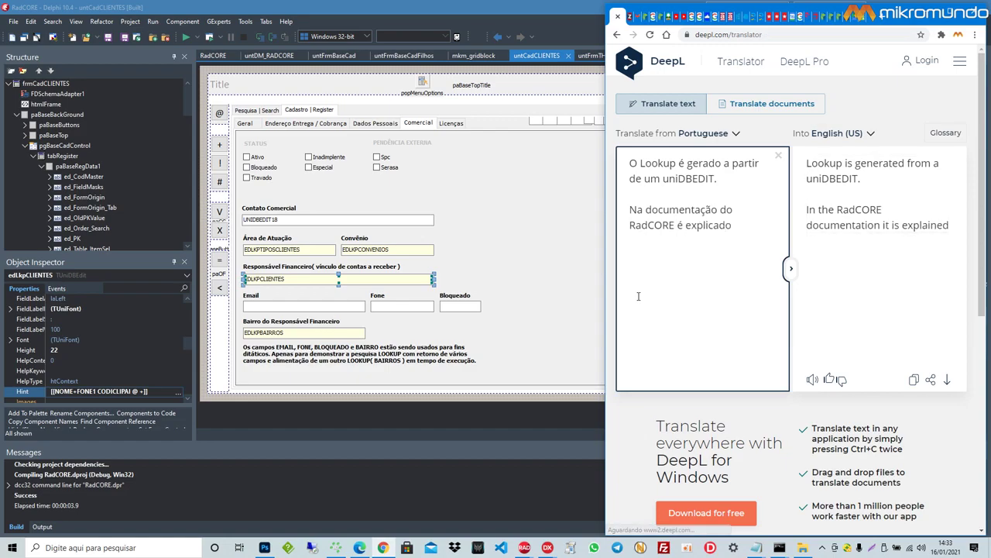
key("BackSpace")
key("BackSpace")
type("os os ")
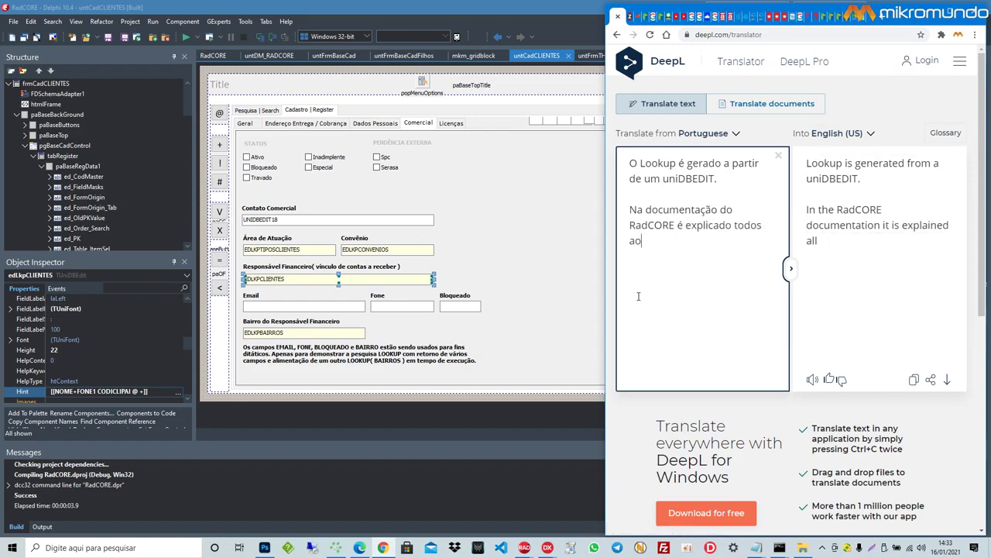
type("atributos de forma")
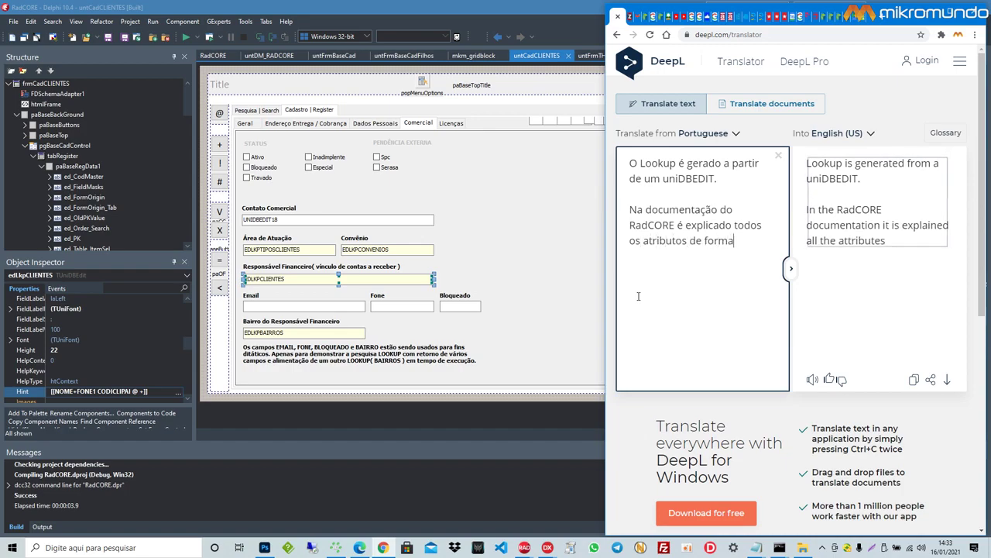
type("ção do LOOKUP dinam")
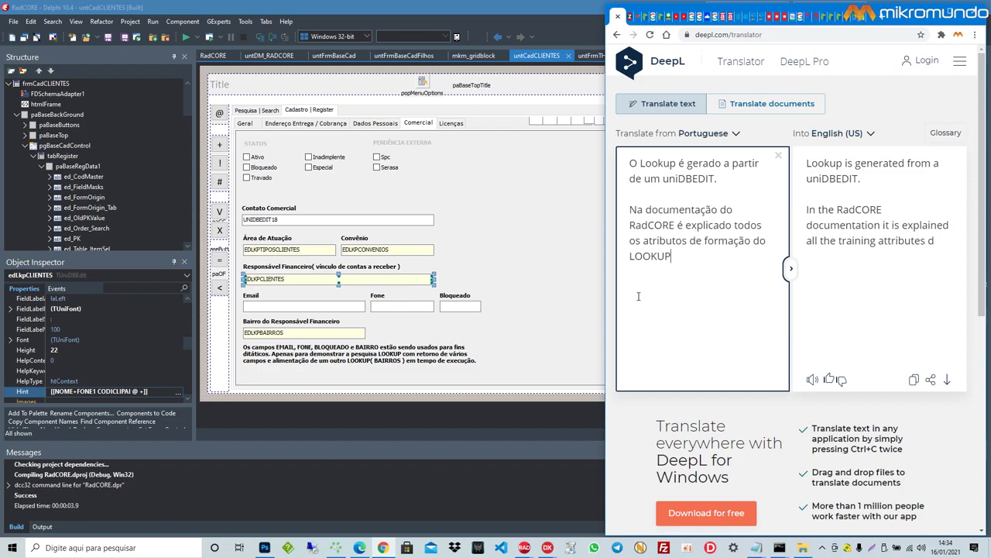
key("BackSpace")
key("BackSpace")
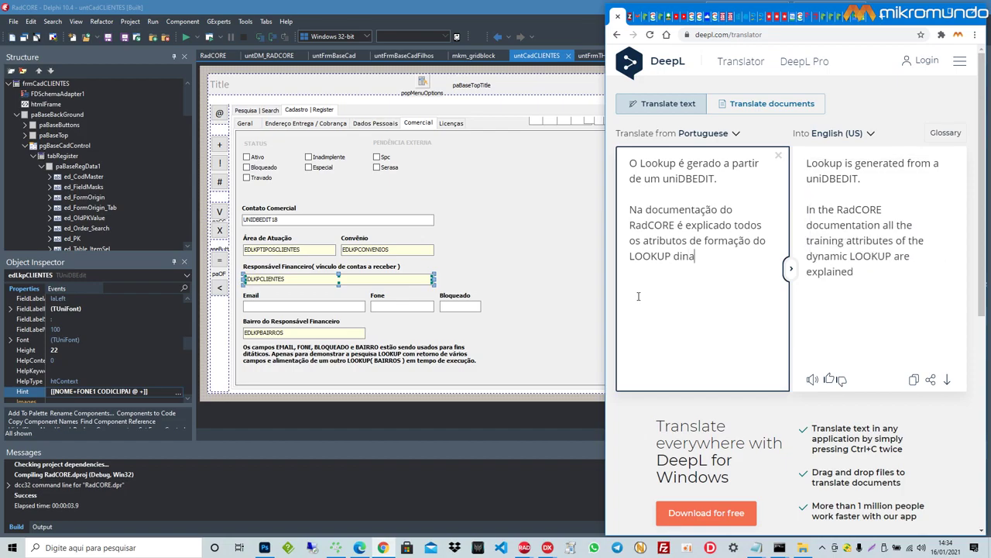
type("âmico.")
Step: In RadCORE WEB, edit the first client in Clientes and show its commercial details
left_click(361, 548)
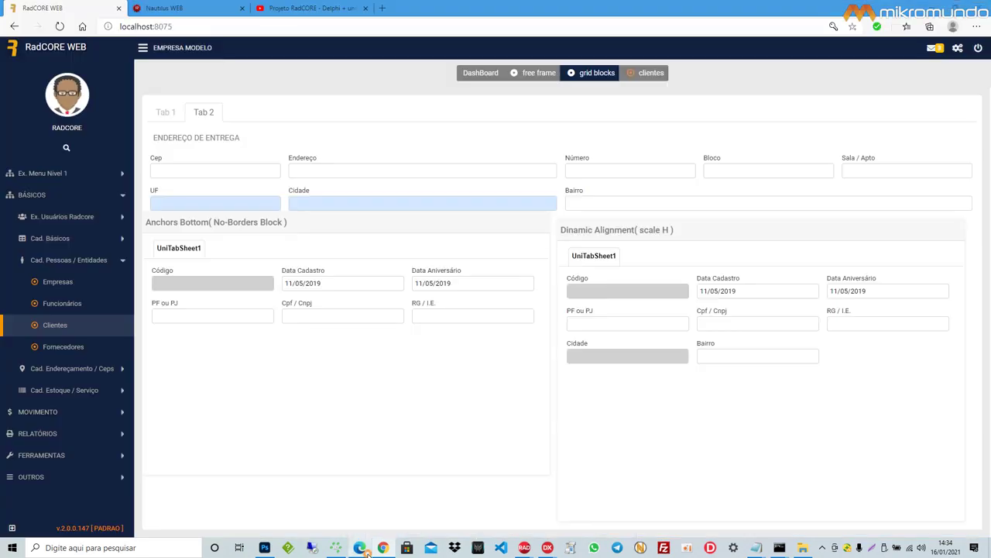
left_click(654, 73)
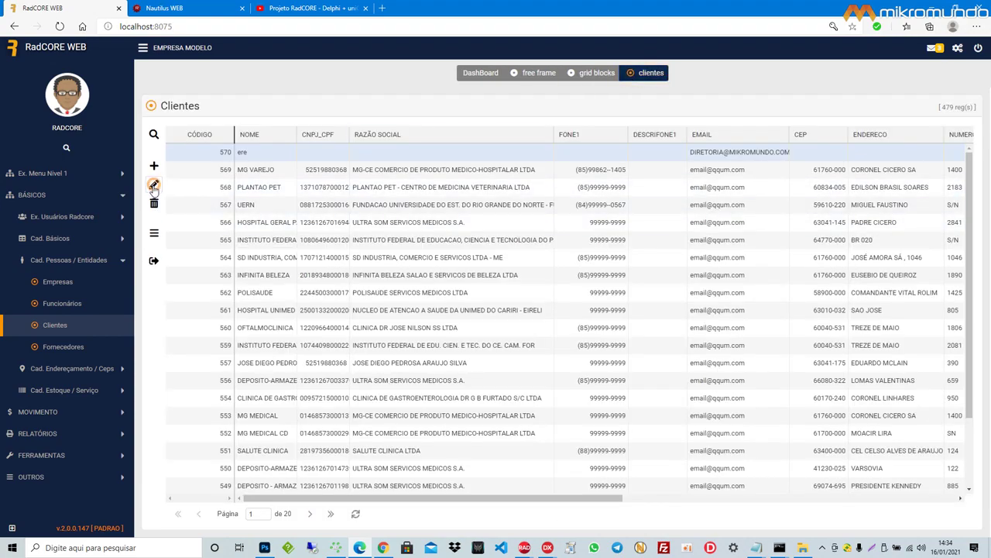
left_click(153, 184)
left_click(390, 142)
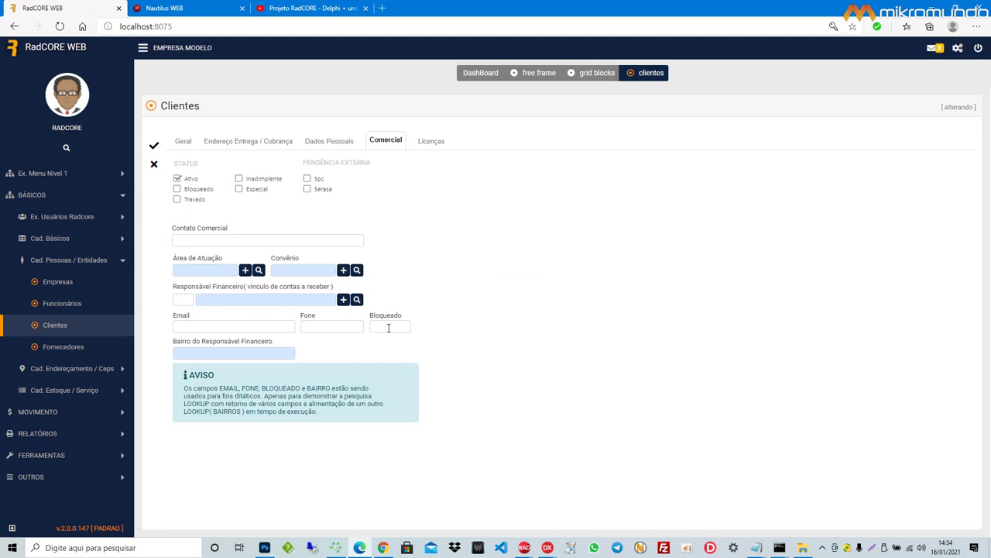
Step: Pick ACLIMAGEM as Responsável Financeiro from the search, then cancel the edit
left_click(357, 298)
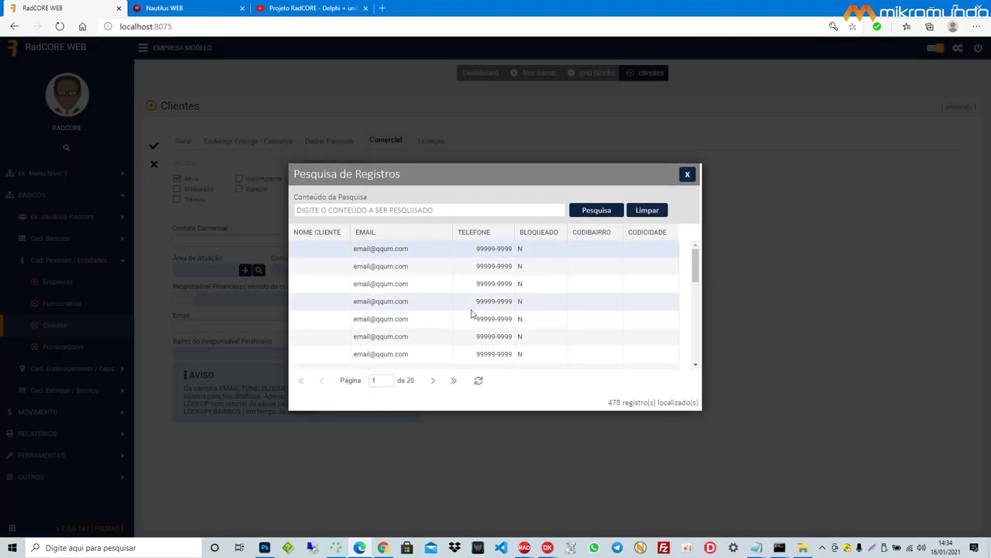
scroll(507, 316, "down", 3)
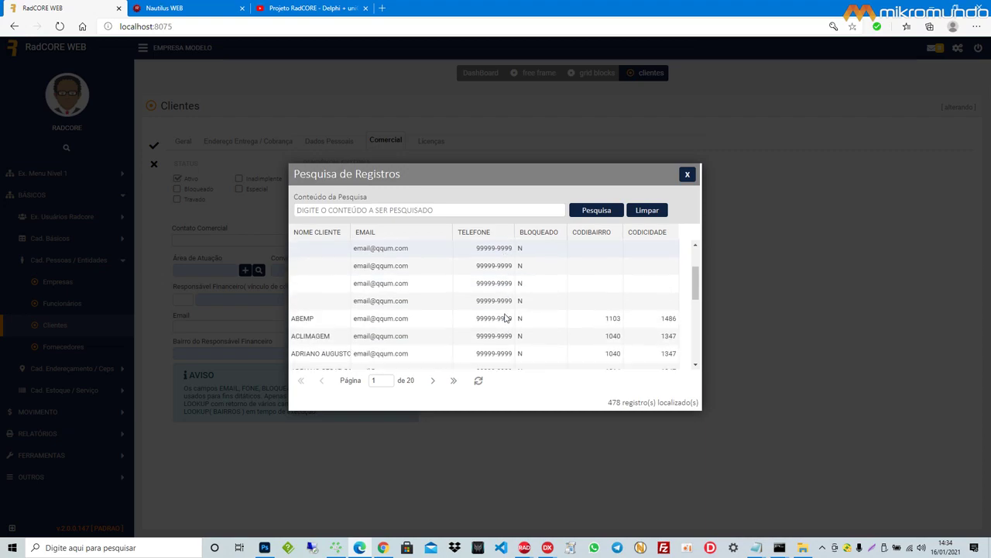
left_click(324, 333)
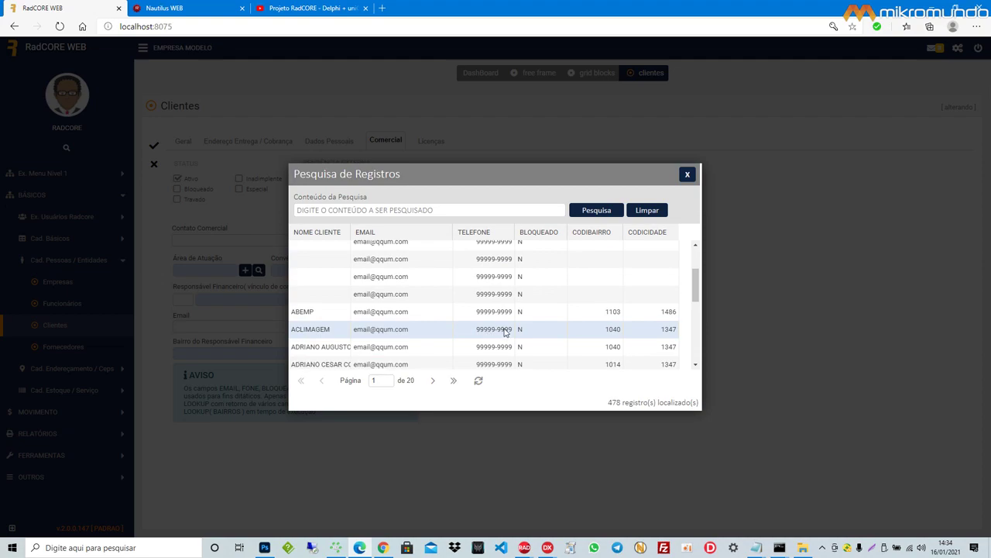
double_click(419, 330)
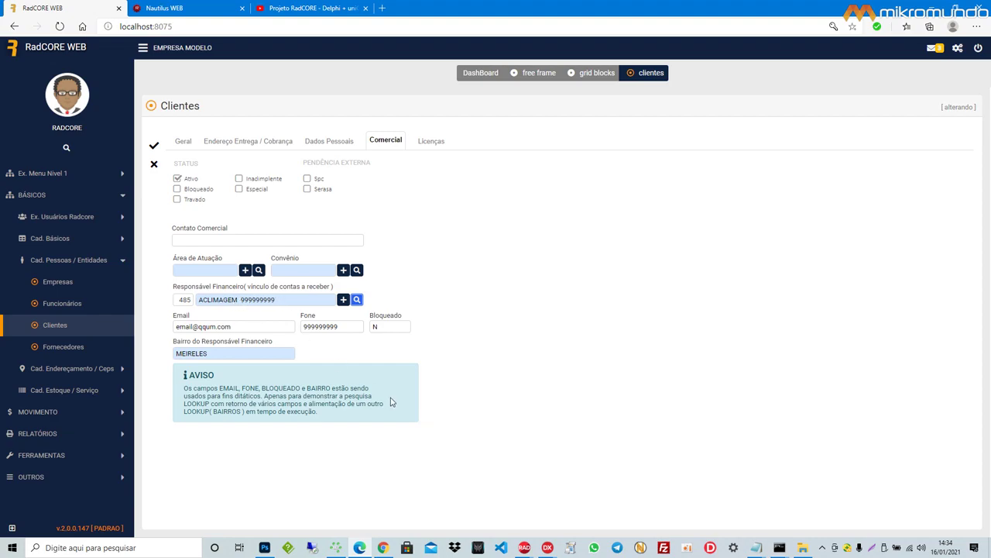
left_click(154, 164)
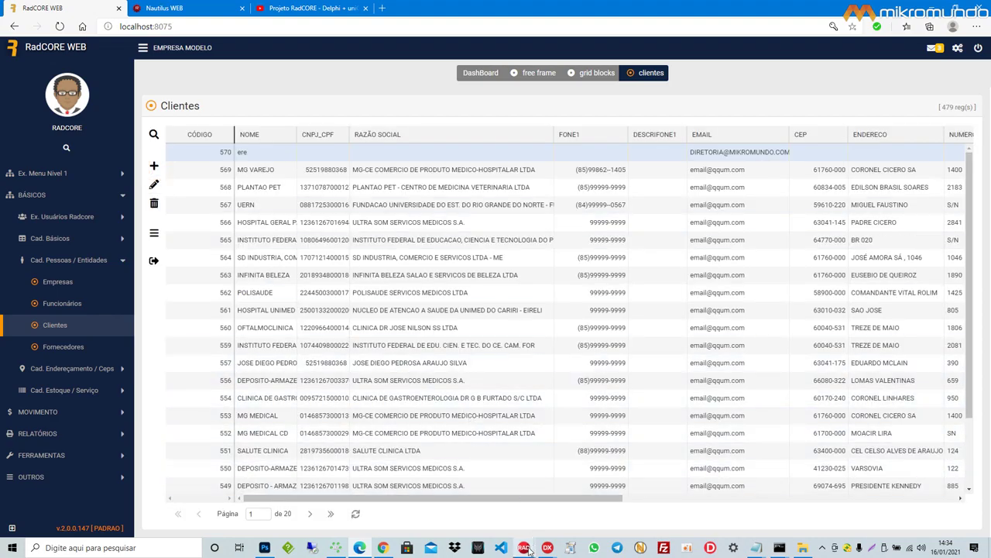
Step: Add 'Isso é código zero !!! É tudo executado pelo próprio RadCORE.' in DeepL
mouse_move(356, 547)
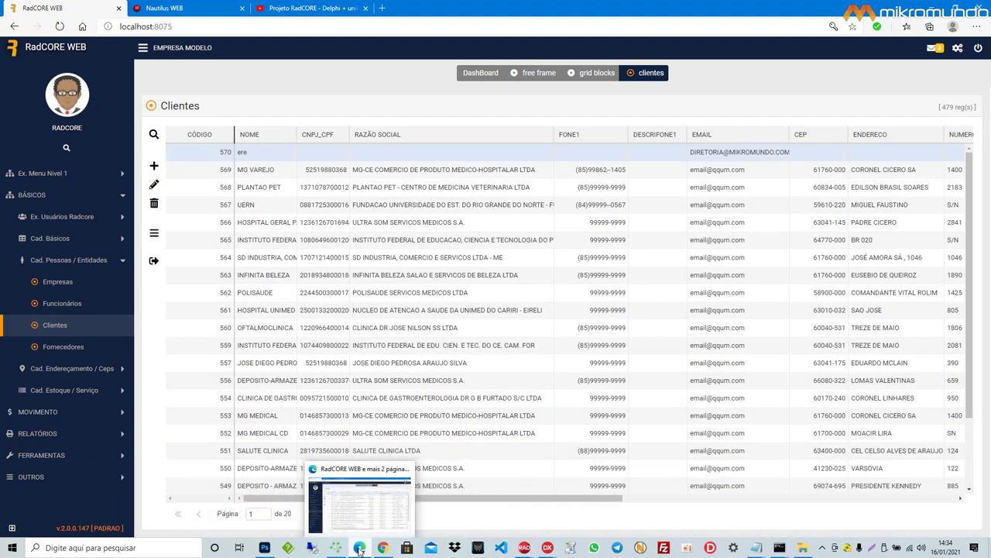
left_click(372, 499)
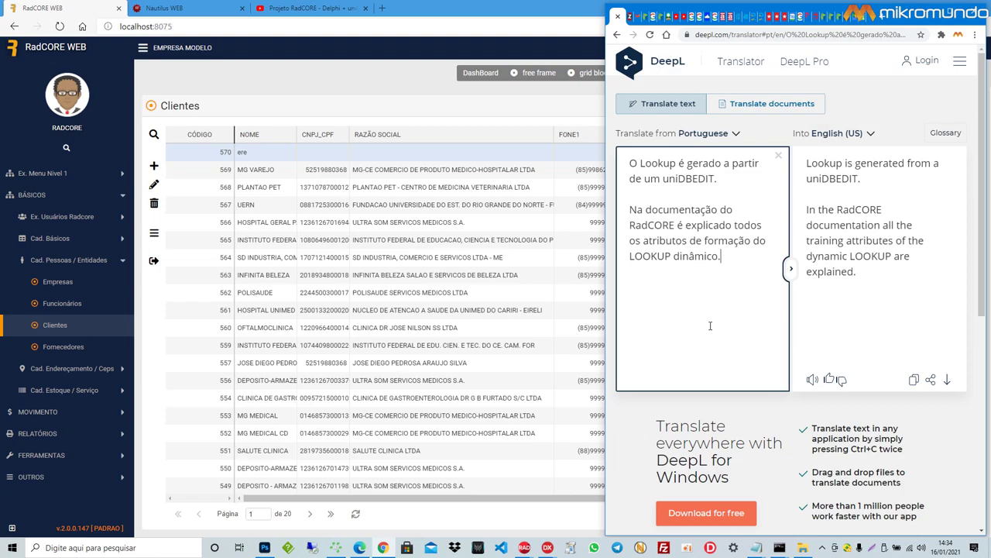
type("Isso é código z")
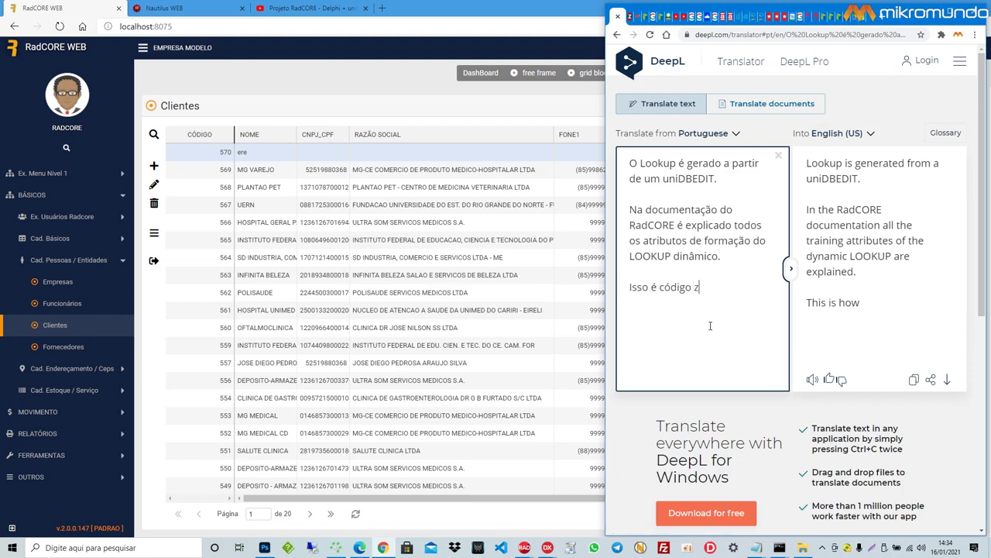
type("ero !!! É")
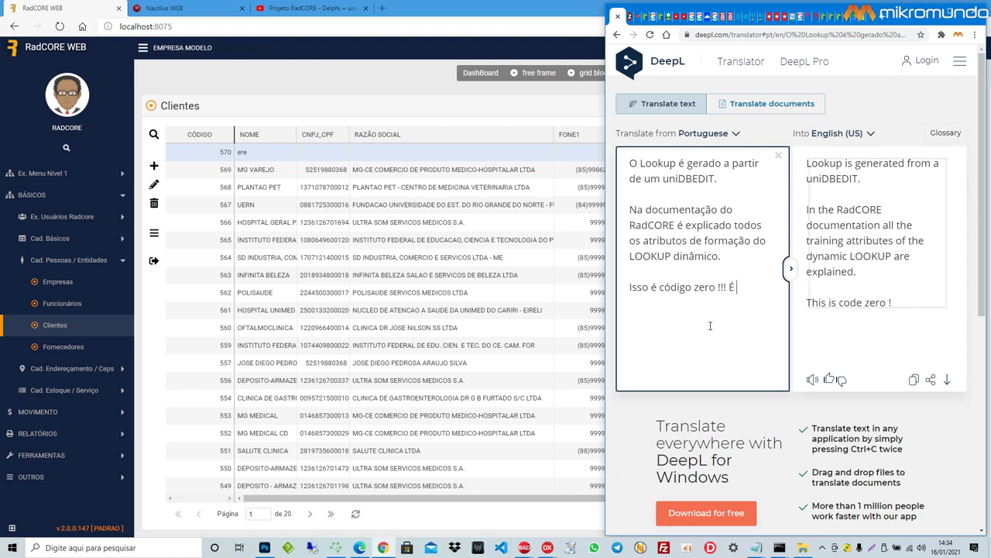
type(" tudo exe")
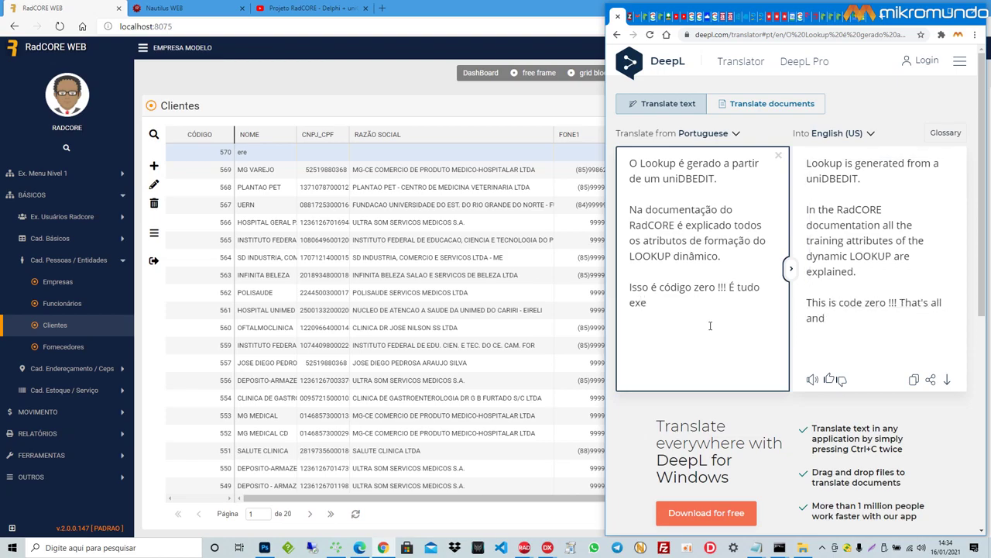
type("cutado pelo p")
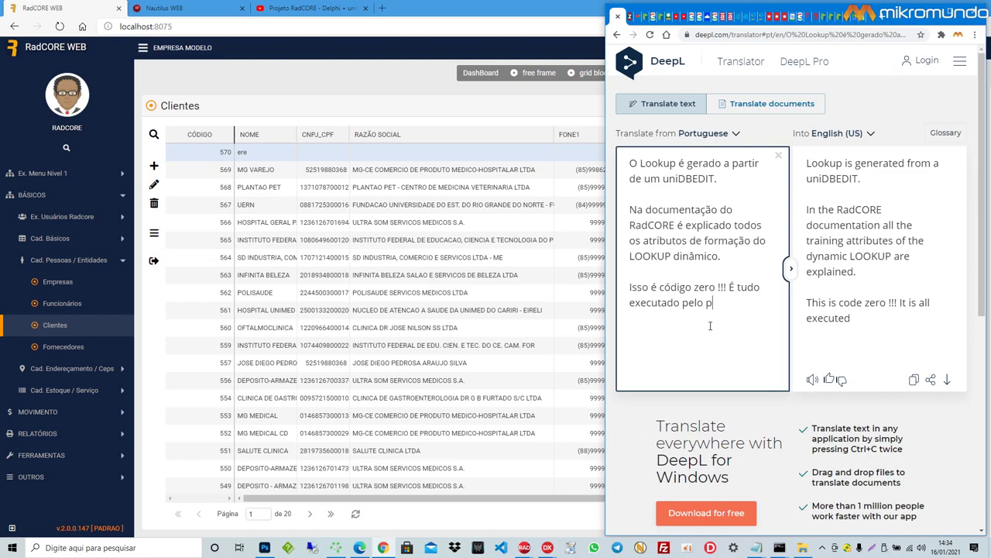
type("róprio Rad")
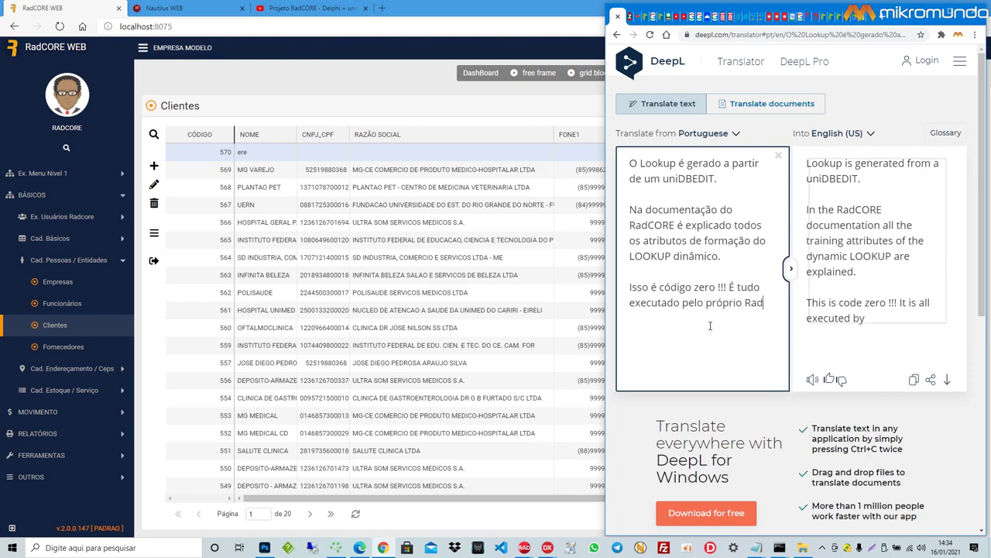
type("CORE.")
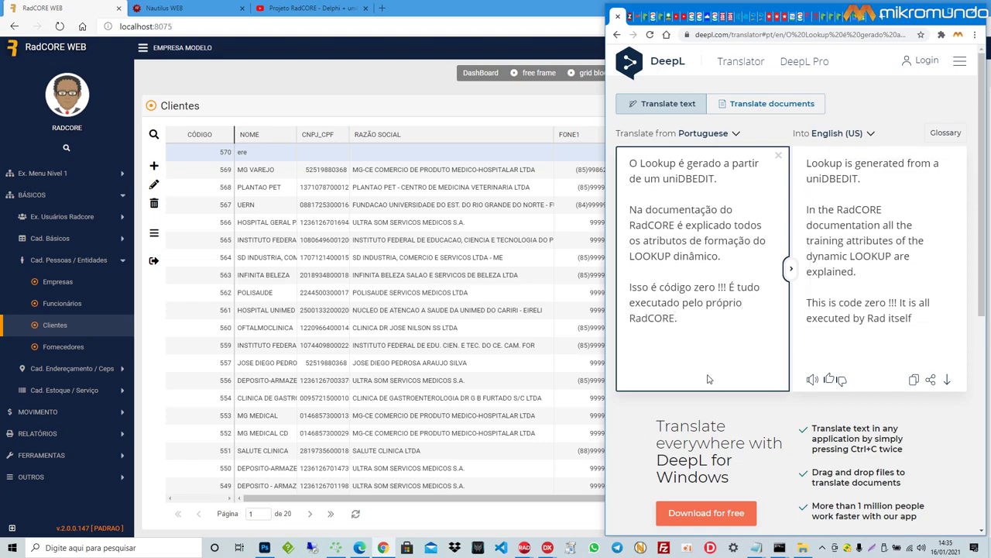
mouse_move(755, 549)
left_click(852, 503)
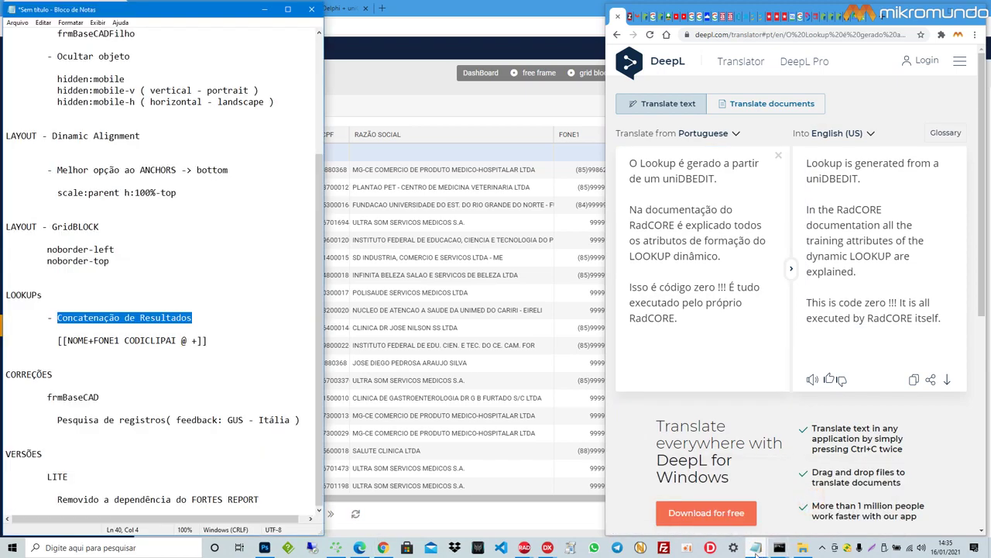
Step: Open the English notes beside the Portuguese ones and compare the Search records fix
left_click(849, 515)
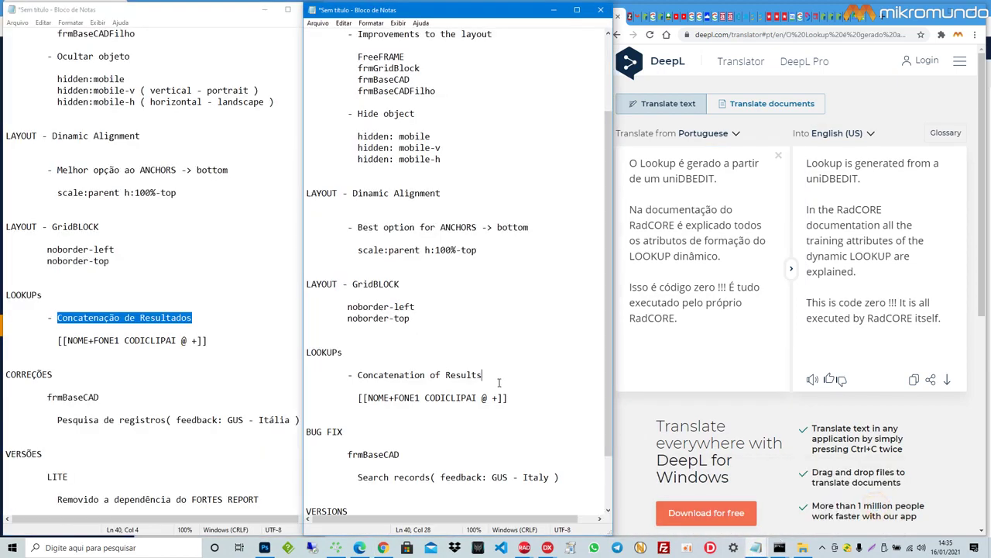
left_click(132, 373)
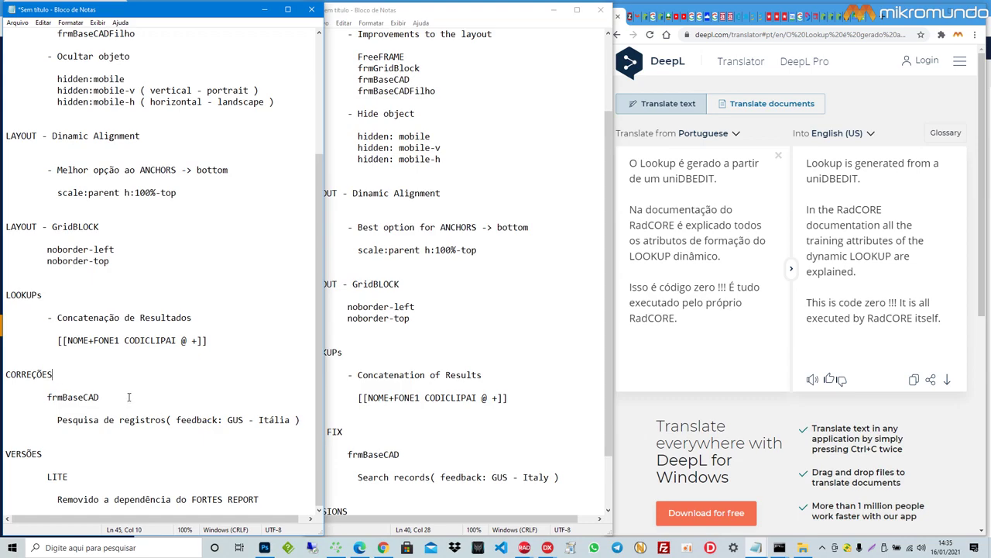
left_click_drag(176, 419, 246, 420)
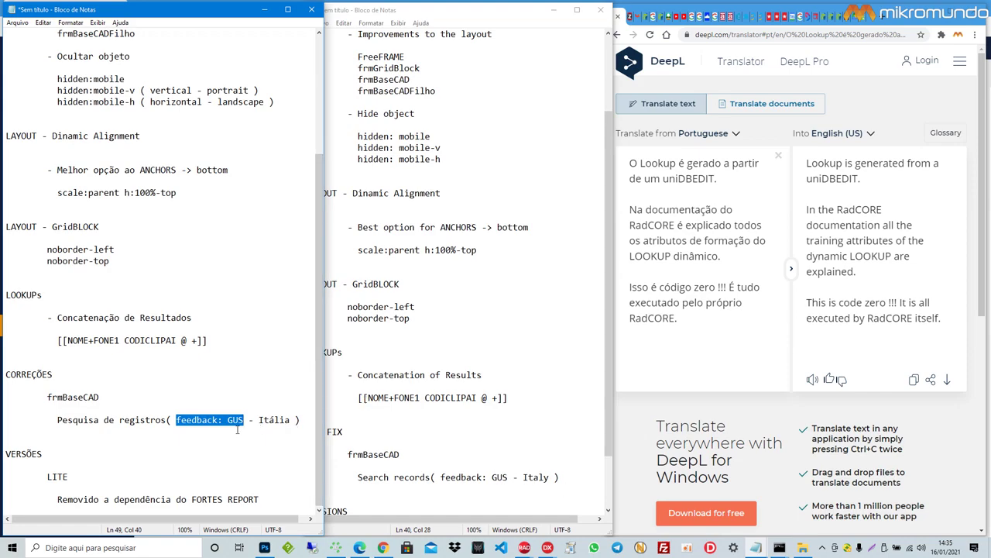
left_click(113, 398)
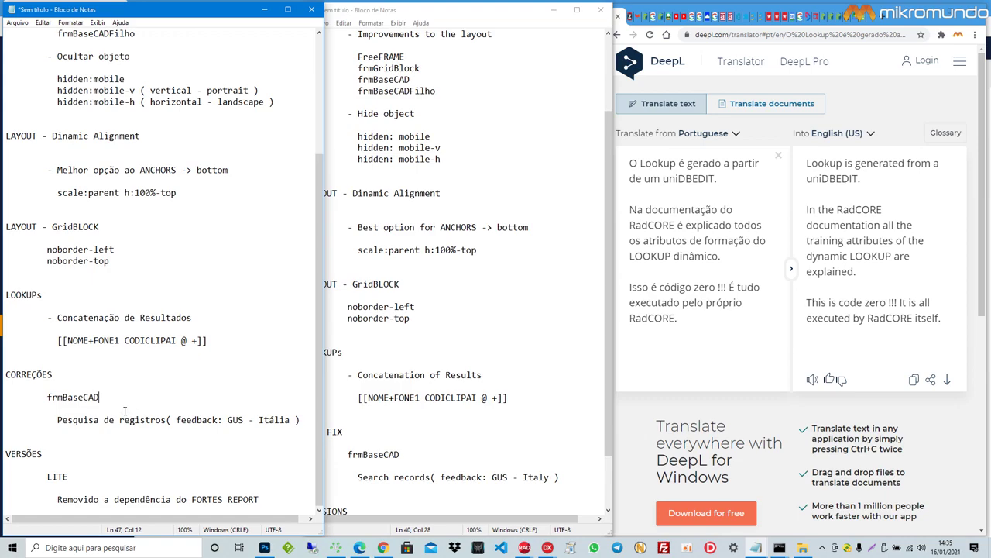
scroll(436, 432, "down", 2)
left_click(438, 409)
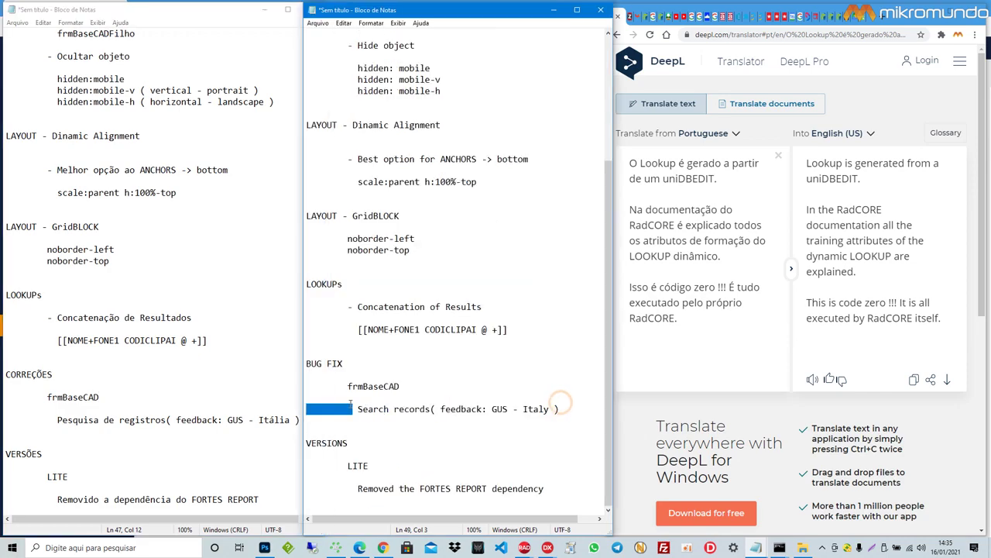
left_click(411, 422)
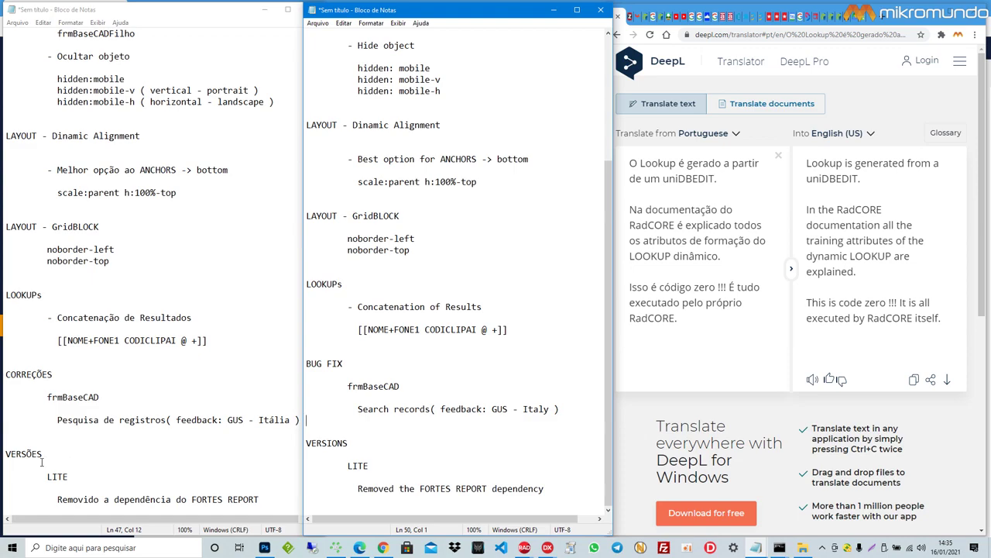
Step: Mark the matching LITE, VERSIONS and FORTES REPORT dependency lines in both notes
left_click(65, 478)
left_click_drag(69, 478, 47, 477)
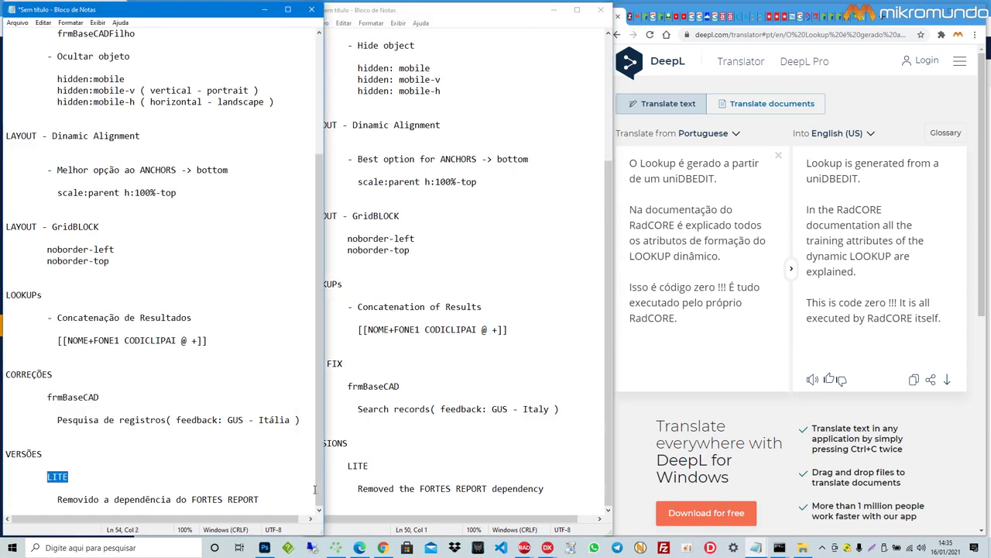
left_click_drag(374, 470, 307, 443)
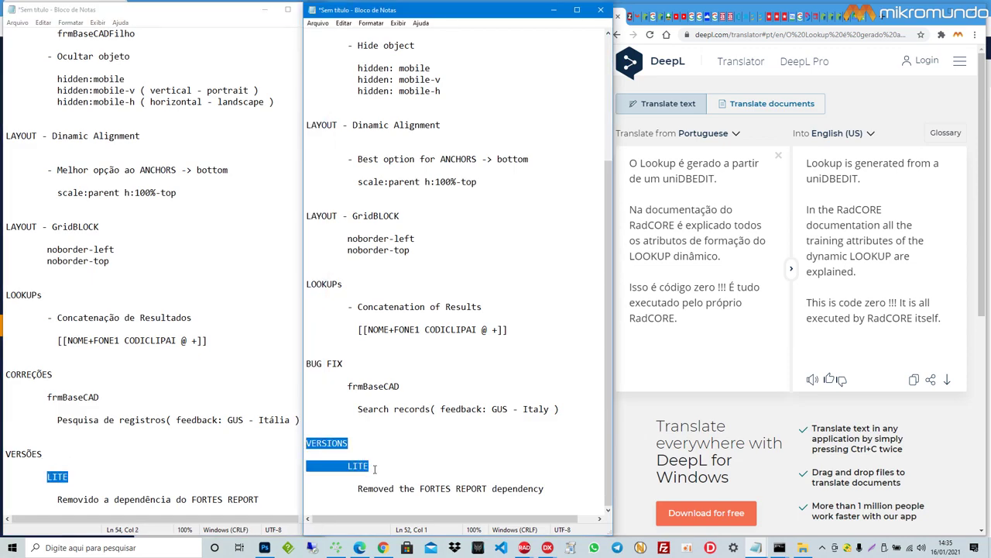
left_click_drag(261, 501, 57, 504)
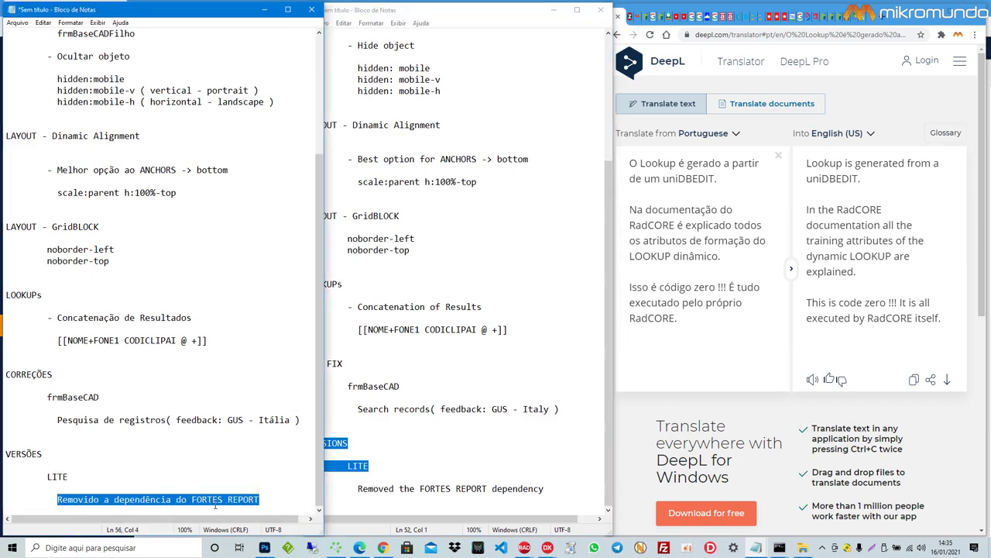
left_click_drag(545, 489, 358, 491)
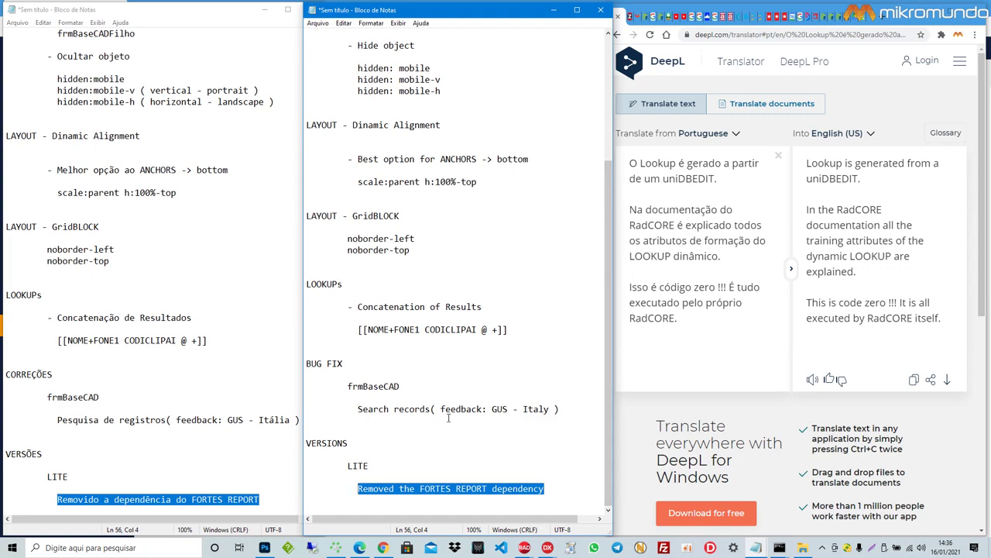
left_click(207, 476)
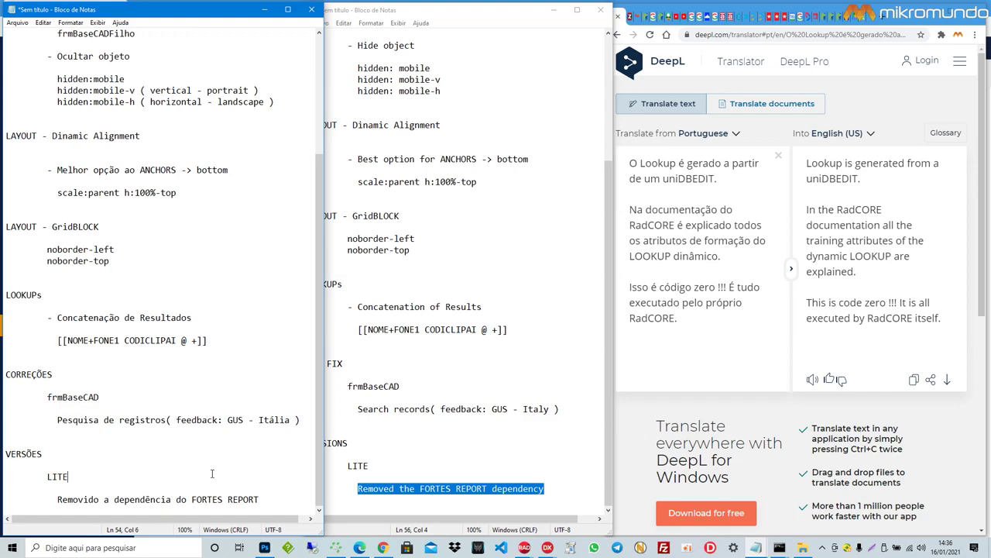
left_click_drag(258, 498, 191, 499)
Step: Finish the DeepL sentence: FORTES REPORT kept only in the BRASIL and GLOBAL versions
left_click(683, 337)
type("Como temos usuários qu enão usam o FOR")
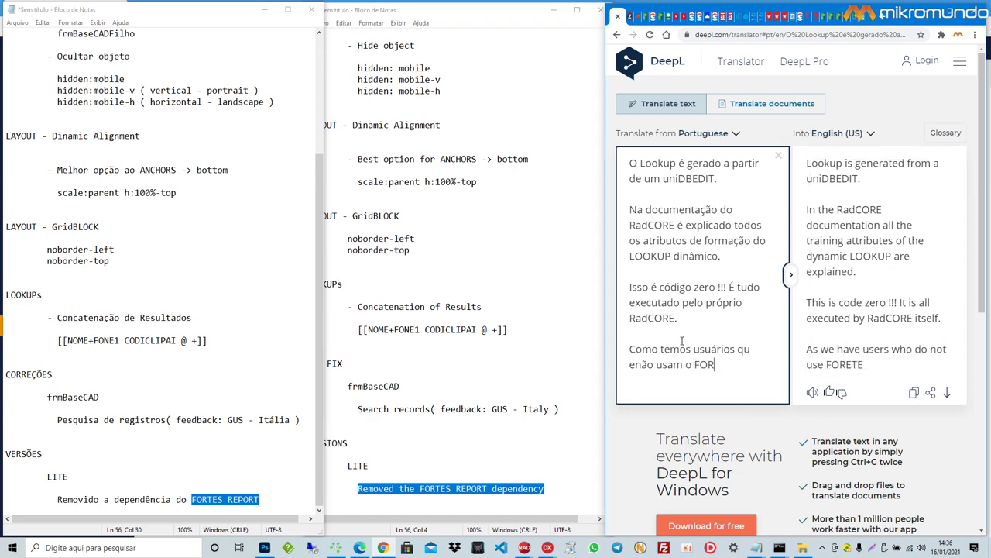
type("TES")
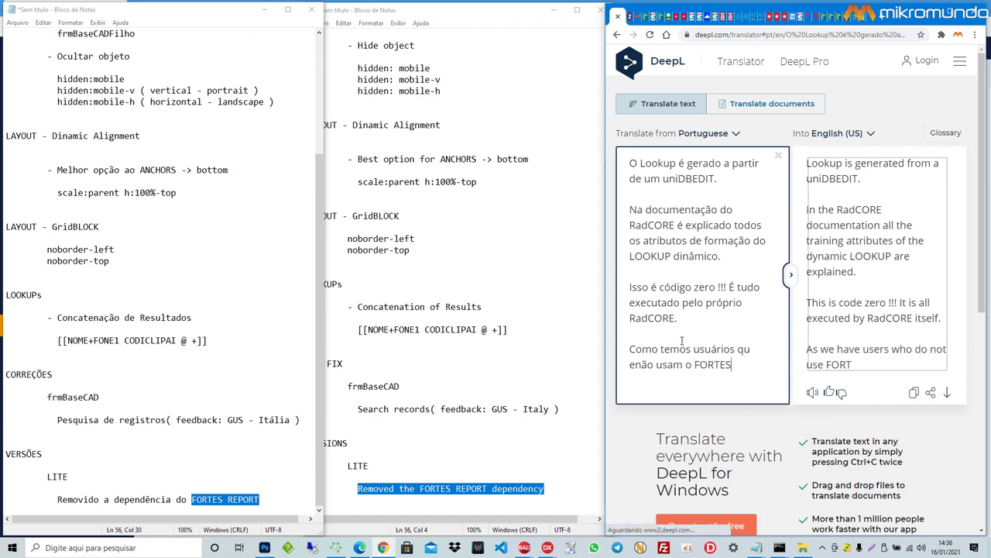
type("REPORT, re")
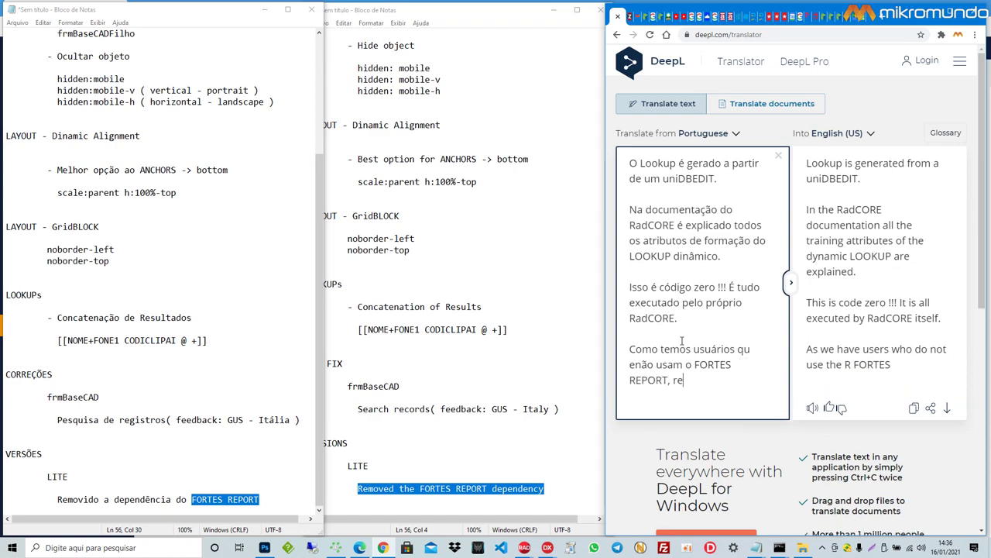
type("solvi dei")
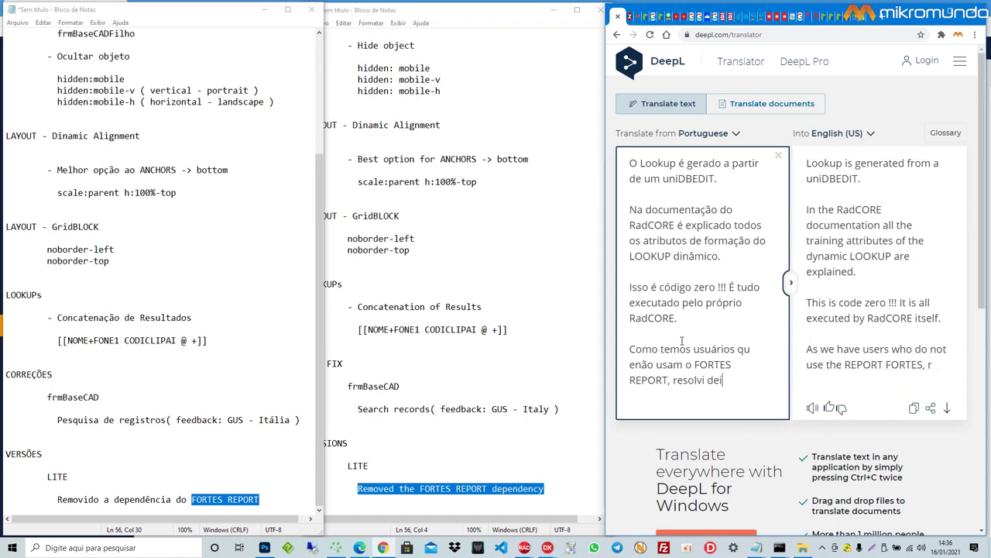
type("xar aes")
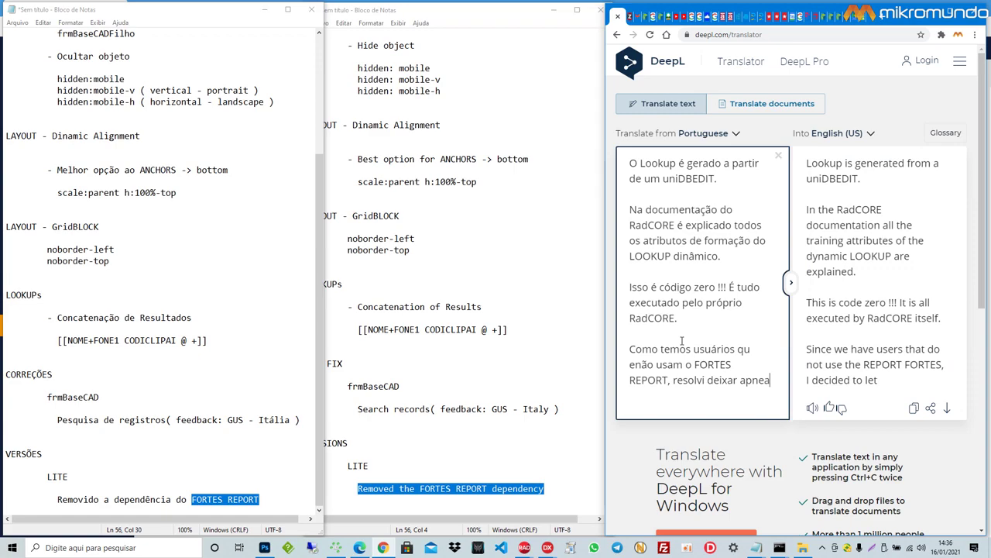
key("BackSpace")
key("BackSpace")
type("pe")
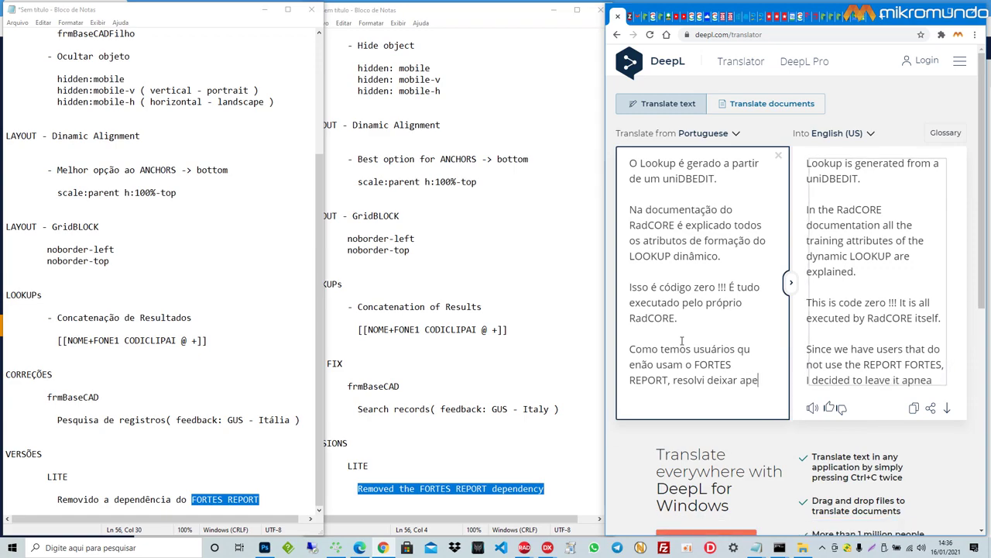
type("nas na")
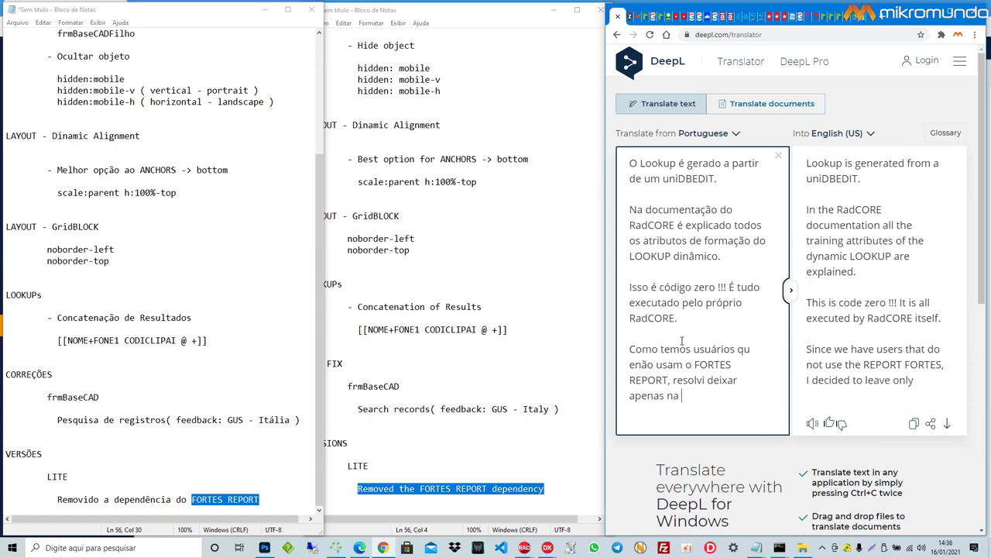
type("s versõe")
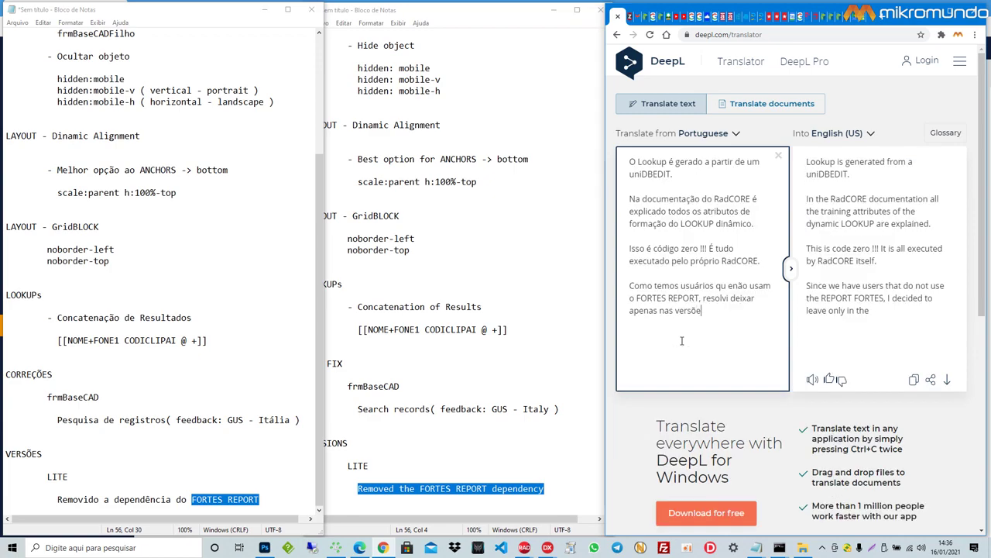
type("s BRASIL e GLOBAL")
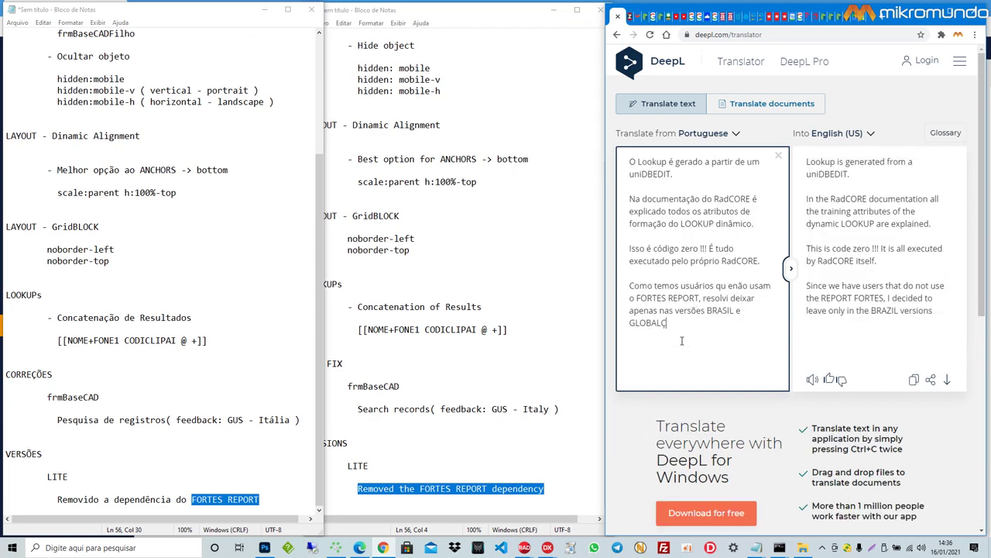
type(".")
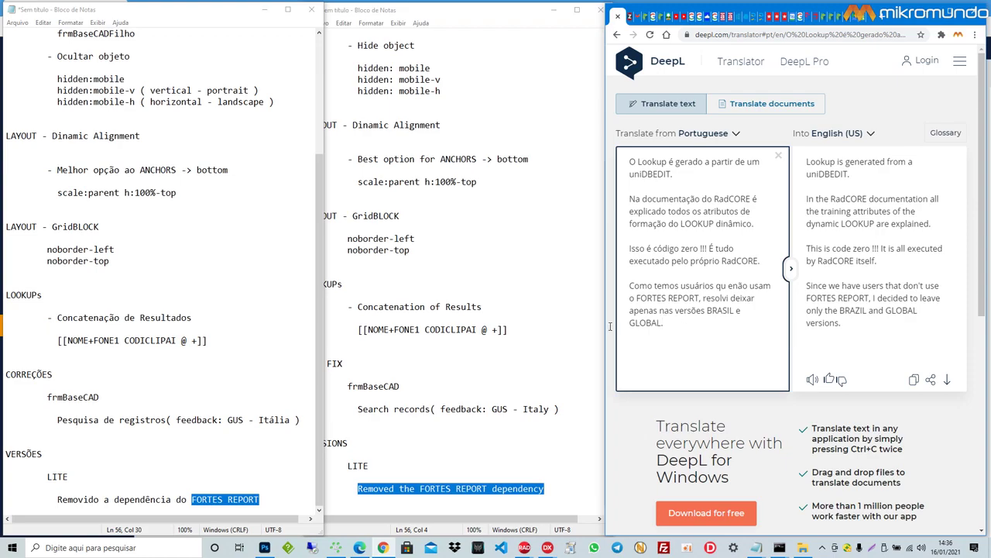
Step: Scroll both release notes to the top and show the RadCORE WEB Clientes list
scroll(170, 407, "up", 5)
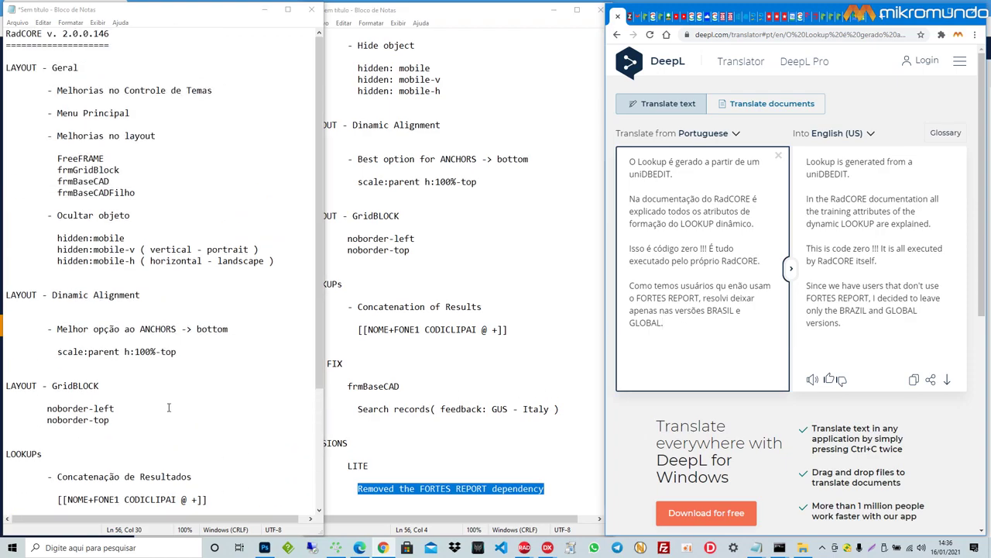
scroll(476, 330, "up", 3)
scroll(476, 330, "up", 2)
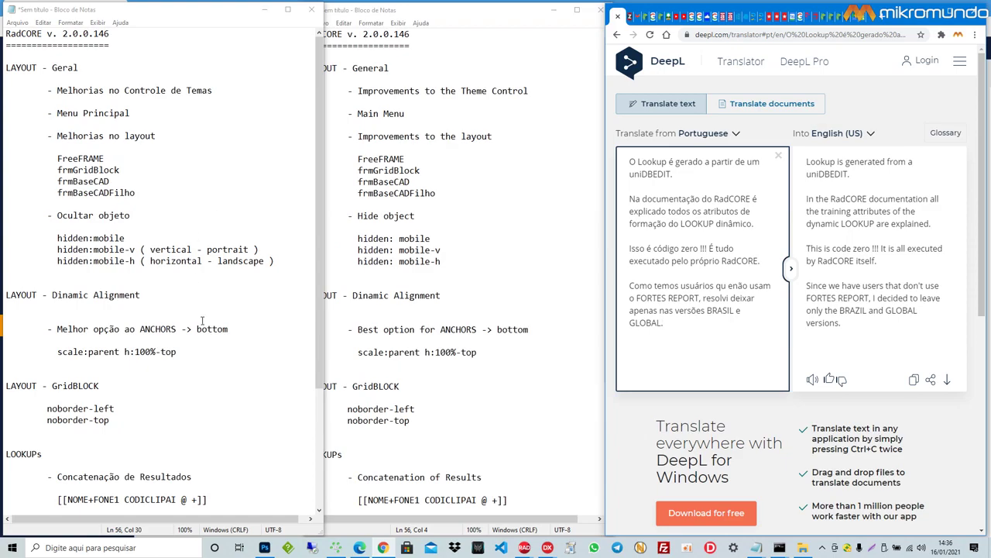
left_click(360, 548)
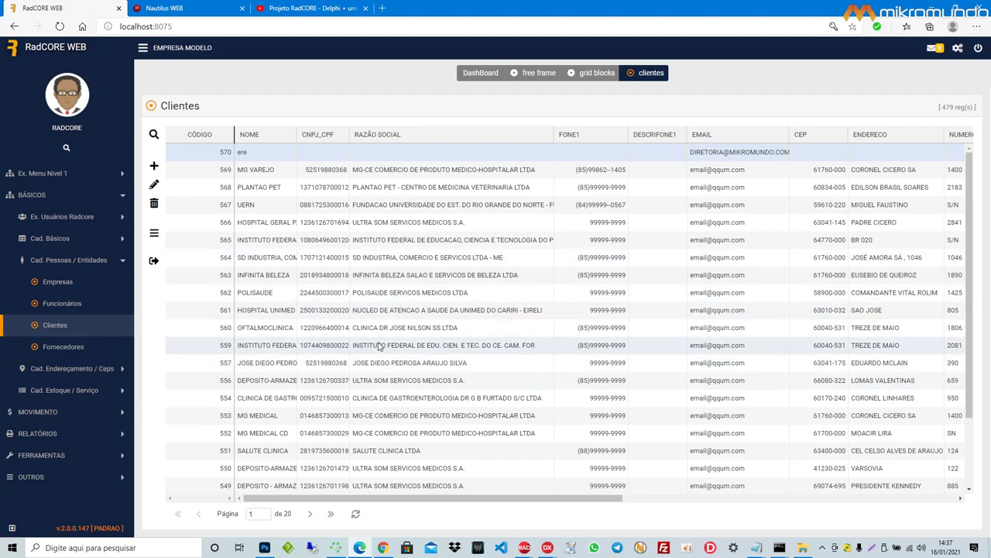
left_click(959, 48)
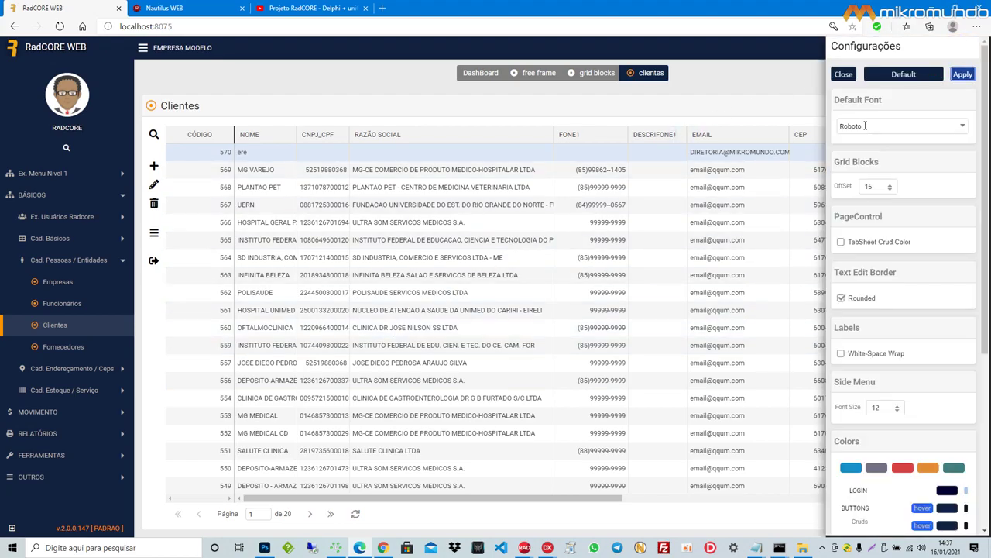
scroll(932, 310, "down", 3)
left_click(902, 192)
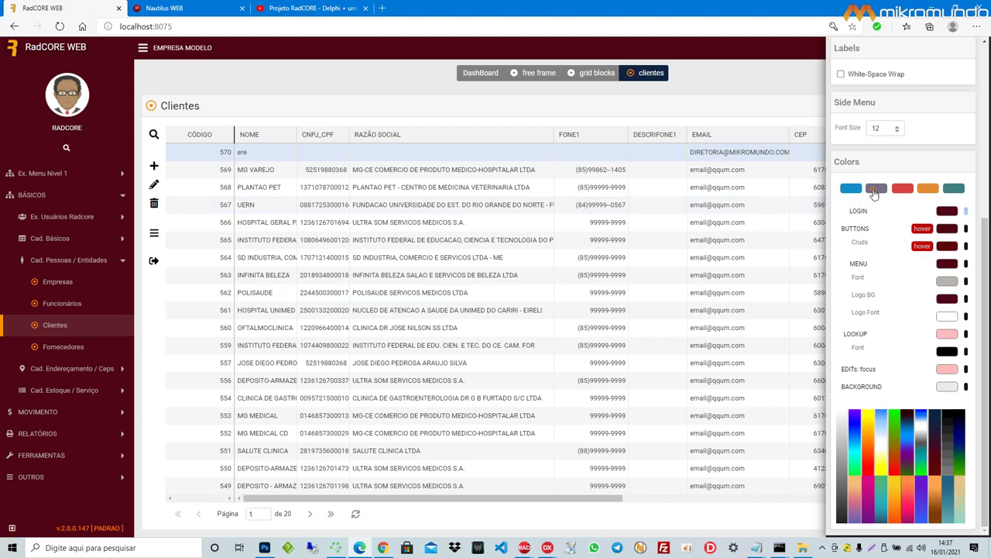
left_click(873, 192)
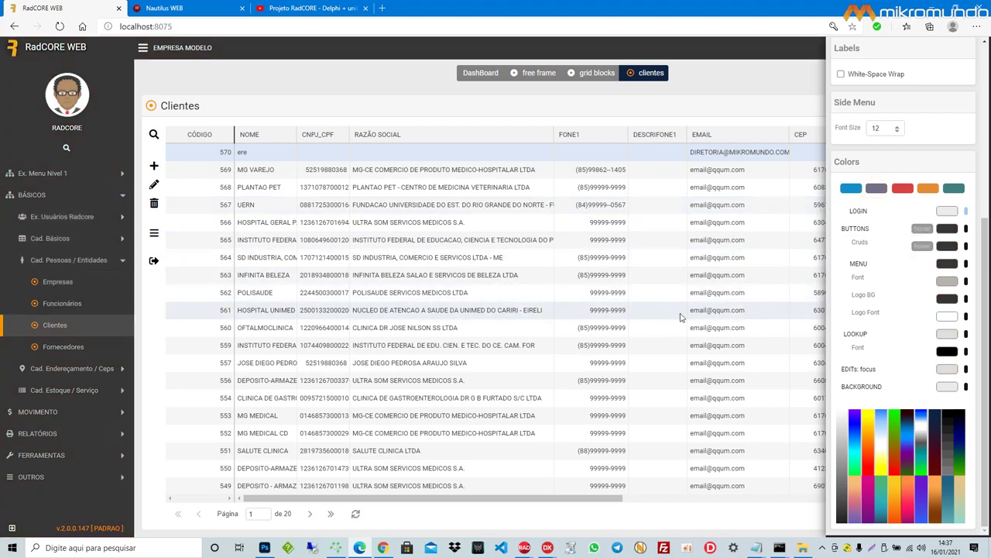
left_click(955, 190)
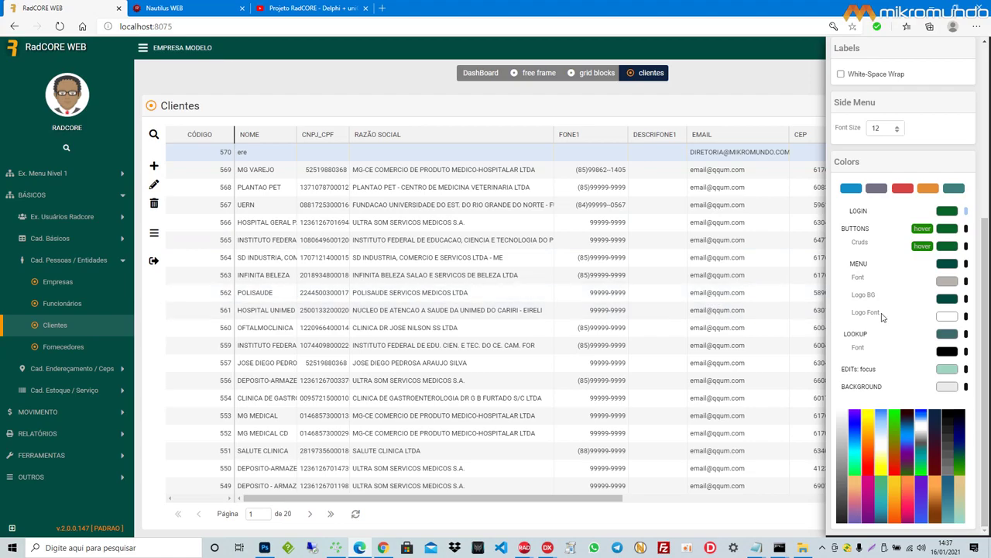
scroll(911, 356, "up", 4)
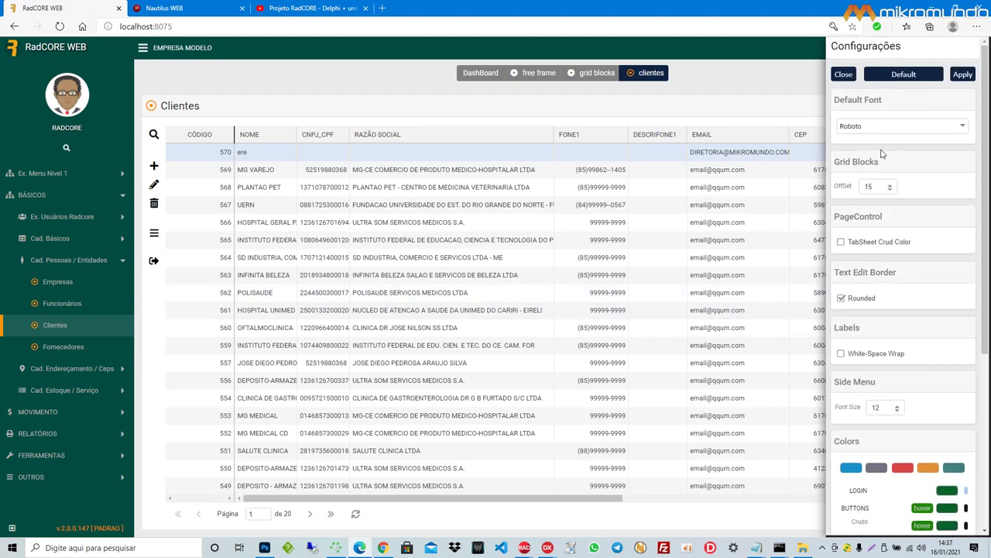
left_click(898, 81)
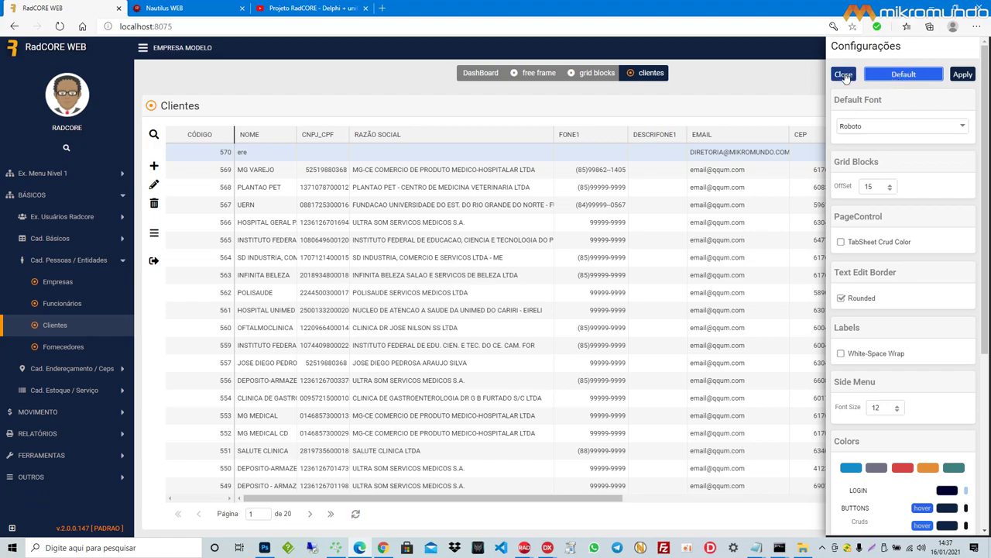
left_click(843, 75)
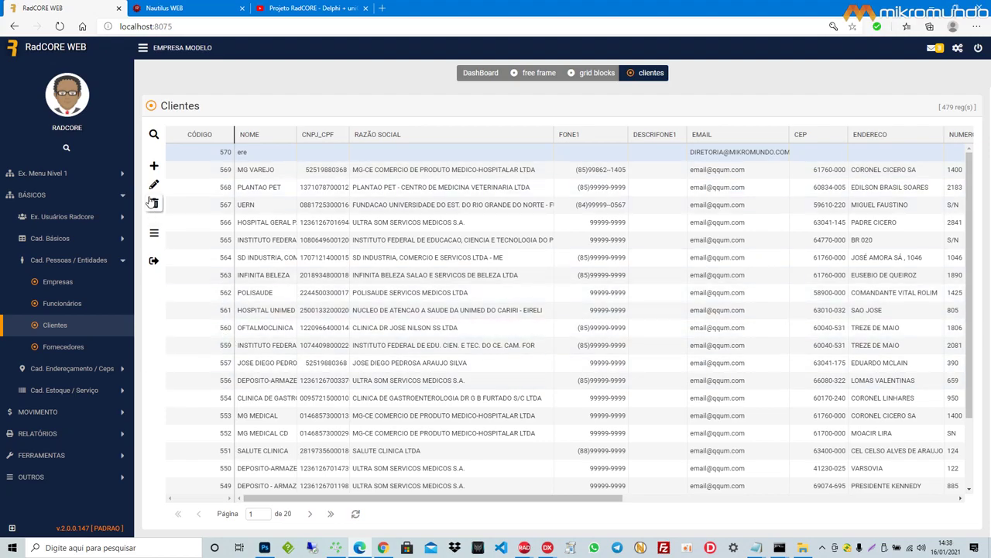
left_click_drag(195, 26, 109, 34)
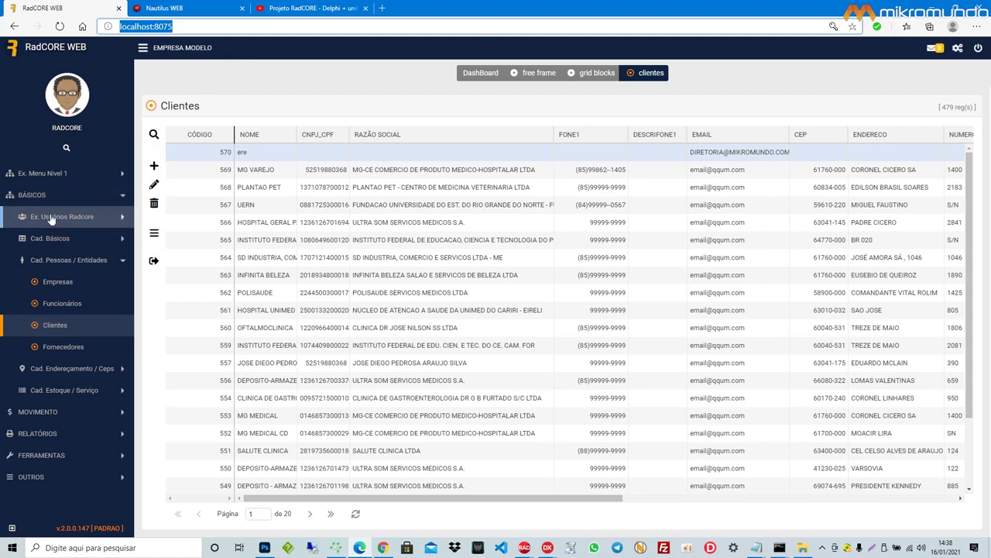
Step: Expand Cad. Básicos in the sidebar to list Bancos, Unidades and Feriados
left_click(91, 244)
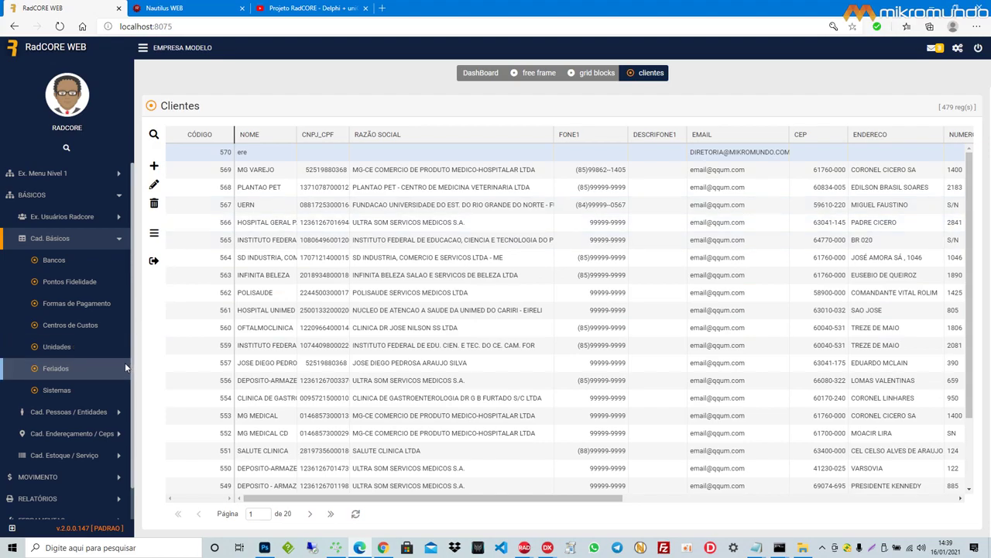
scroll(47, 360, "down", 1)
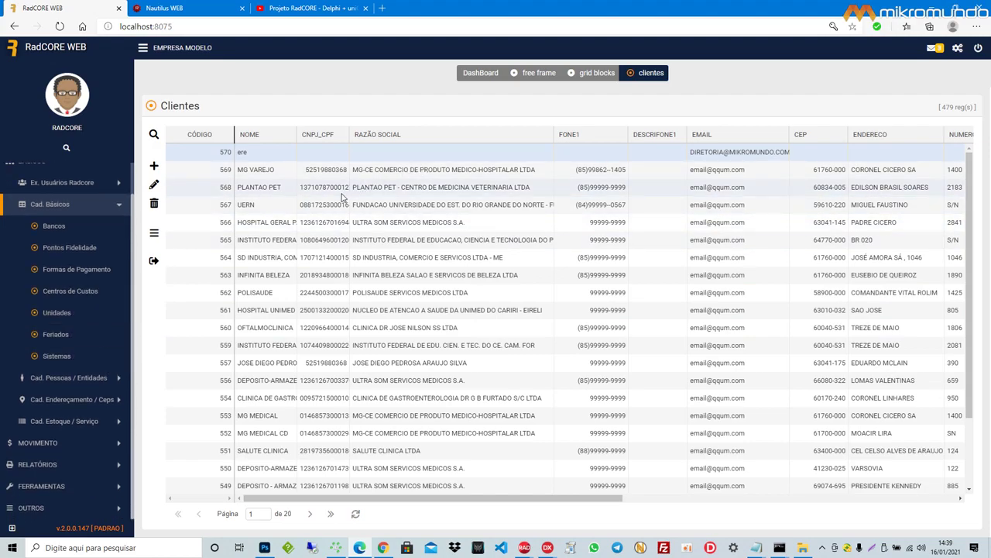
scroll(93, 202, "up", 1)
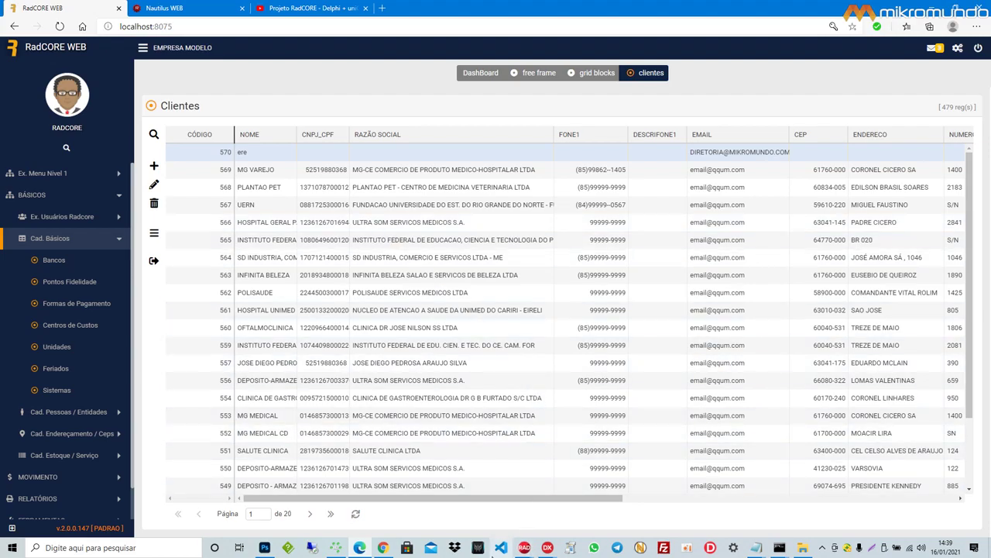
Step: In DeepL, overwrite the source text with 'Um grande abraço a todos !!' and 'Obrigado mais uma vez !!!'
left_click(382, 548)
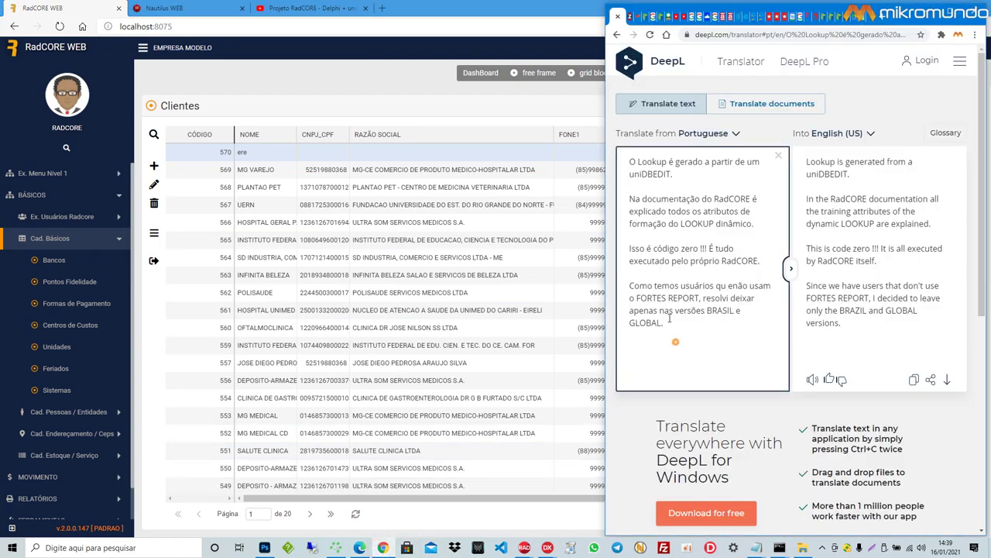
left_click_drag(674, 348, 623, 155)
type("Um agrad")
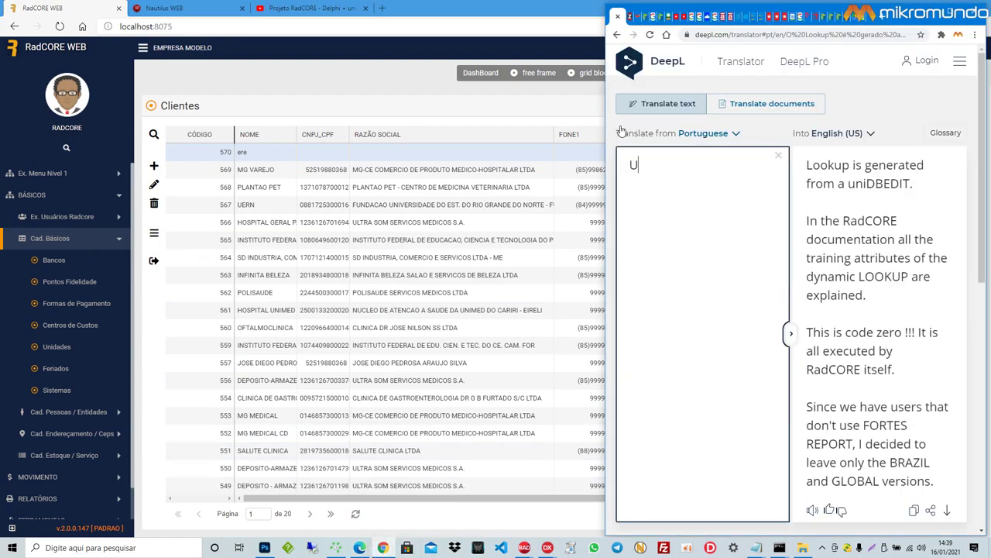
key("BackSpace")
key("BackSpace")
key("BackSpace")
key("BackSpace")
key("BackSpace")
key("BackSpace")
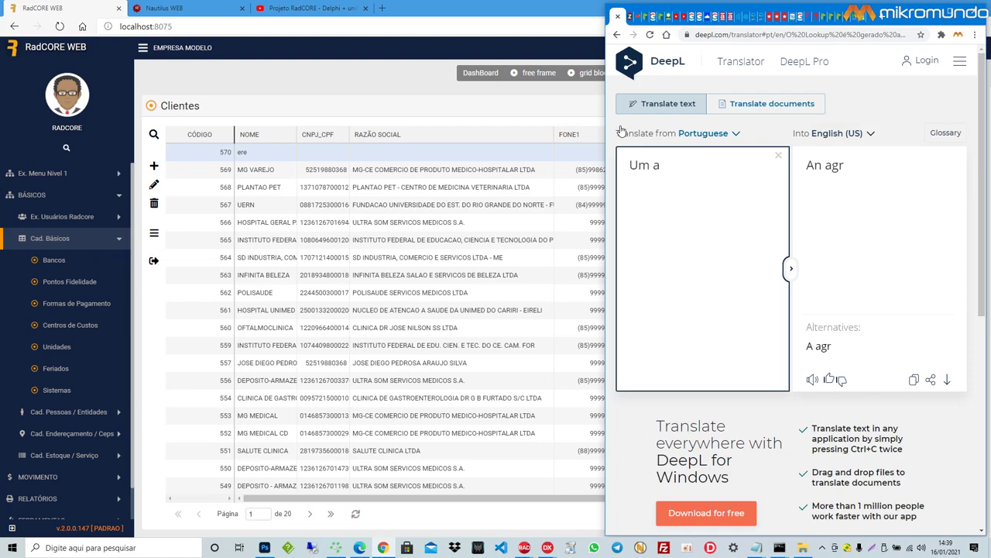
type("grande abraço a a")
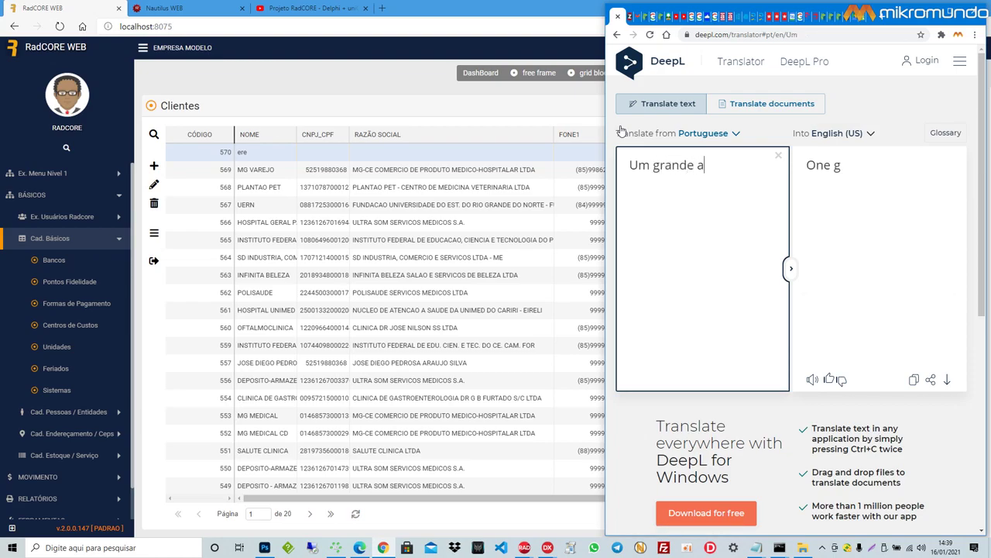
key("BackSpace")
type("todos !!")
type("Ob")
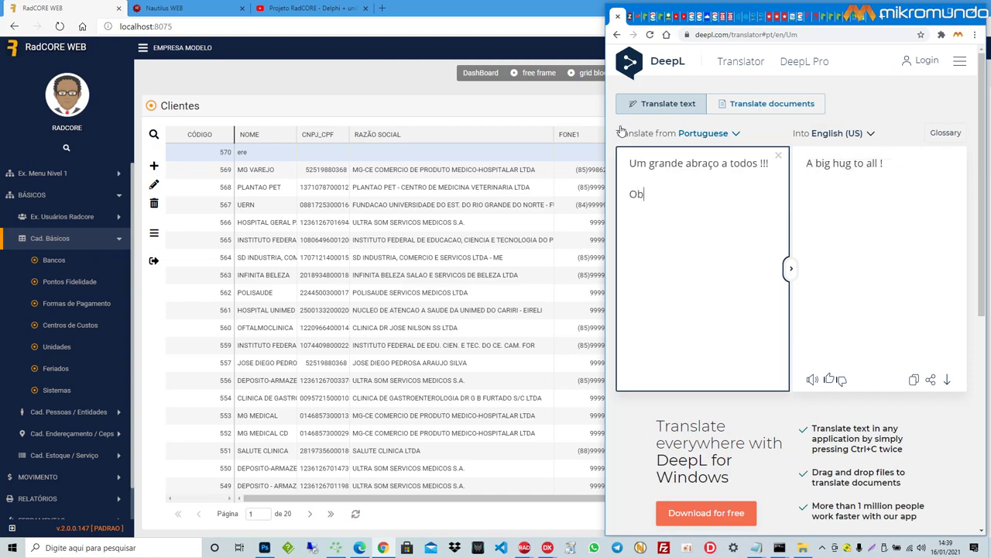
type("rigado mais um")
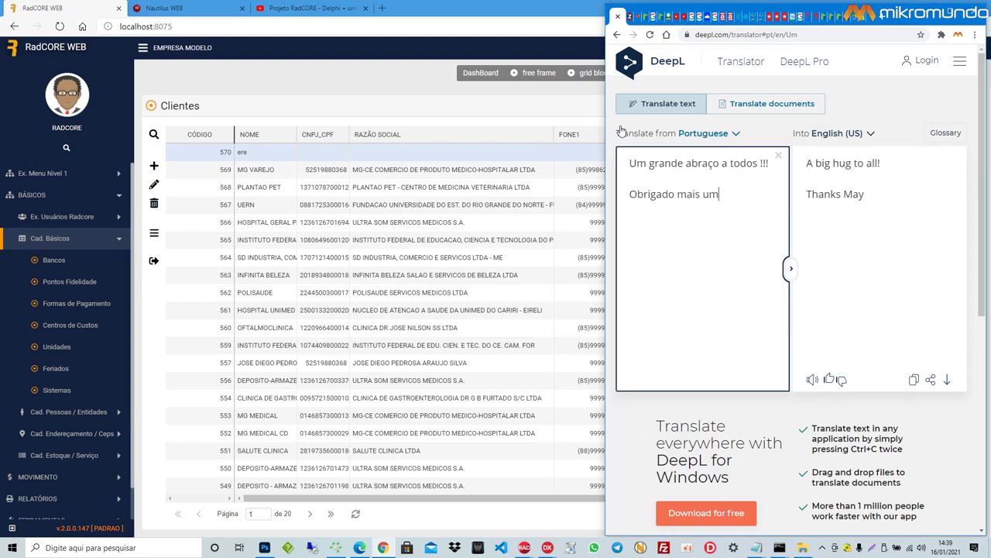
type("a vez !!!")
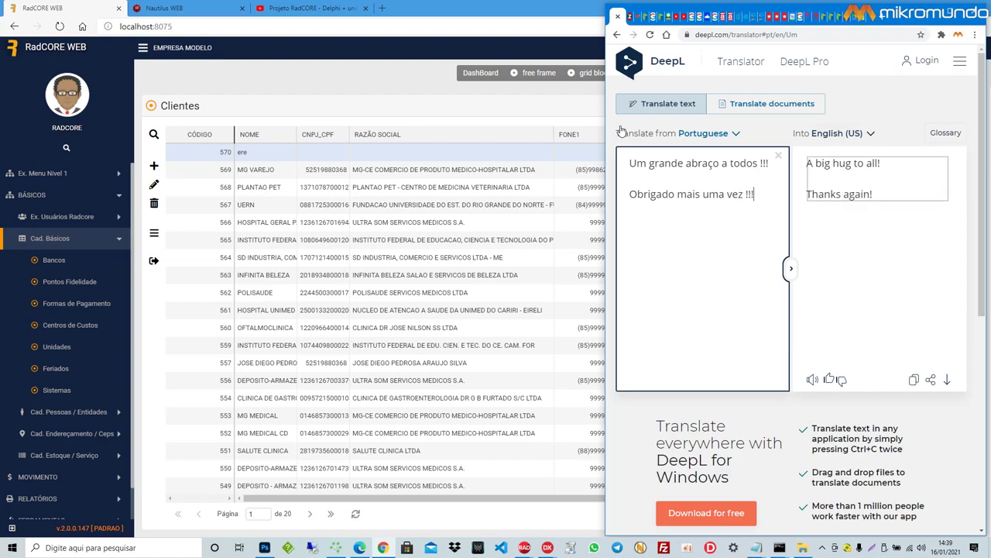